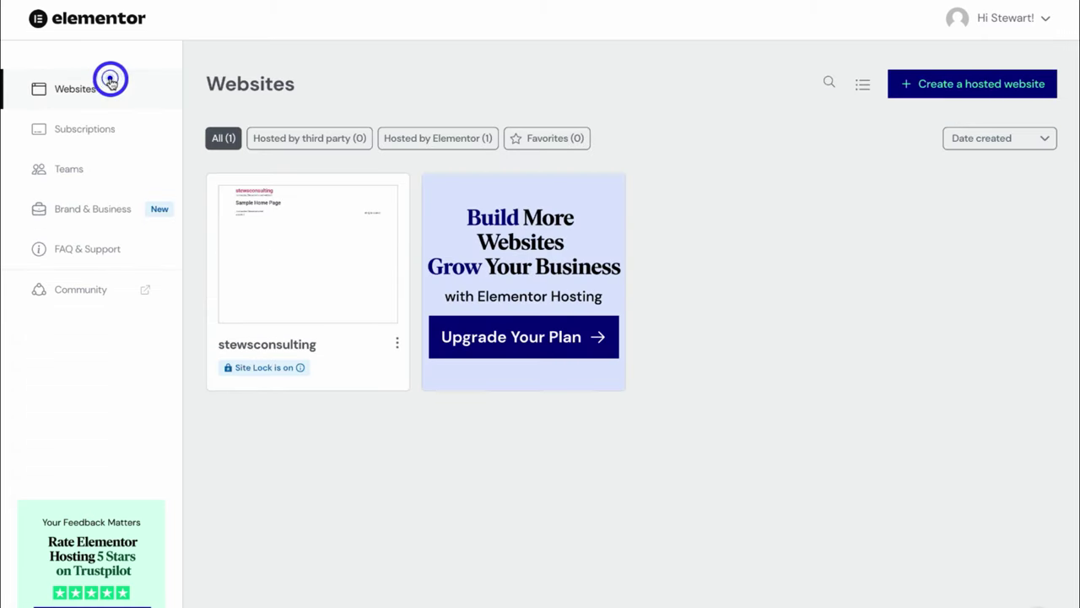
Open the WordPress dashboard of the stewsconsulting website and go to Elementor's experiments and features settings
{"action": "mouse_move", "coordinate": [261, 224]}
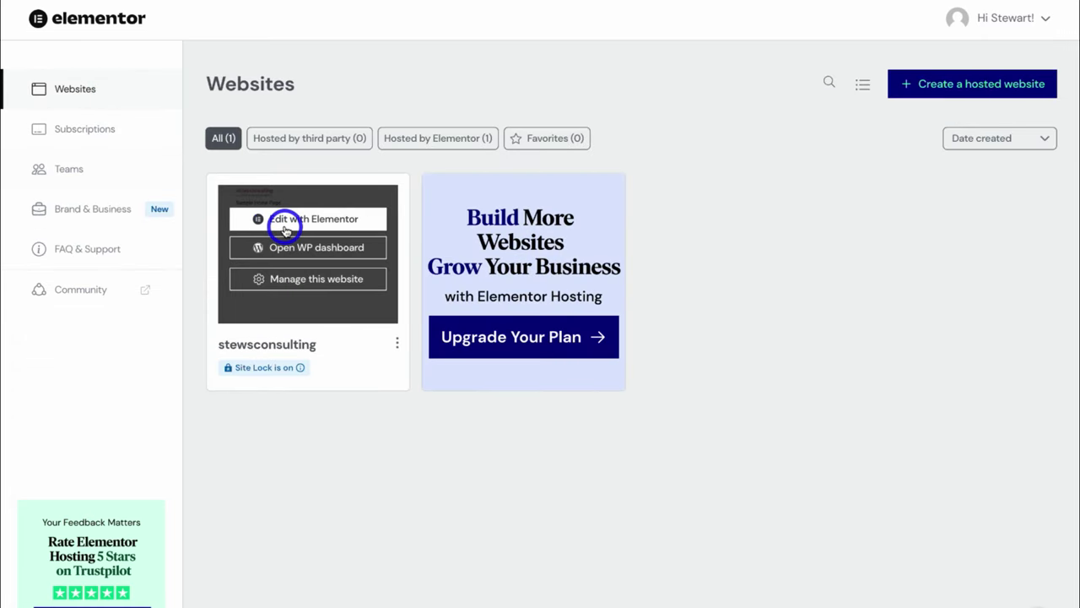
{"action": "left_click", "coordinate": [313, 251]}
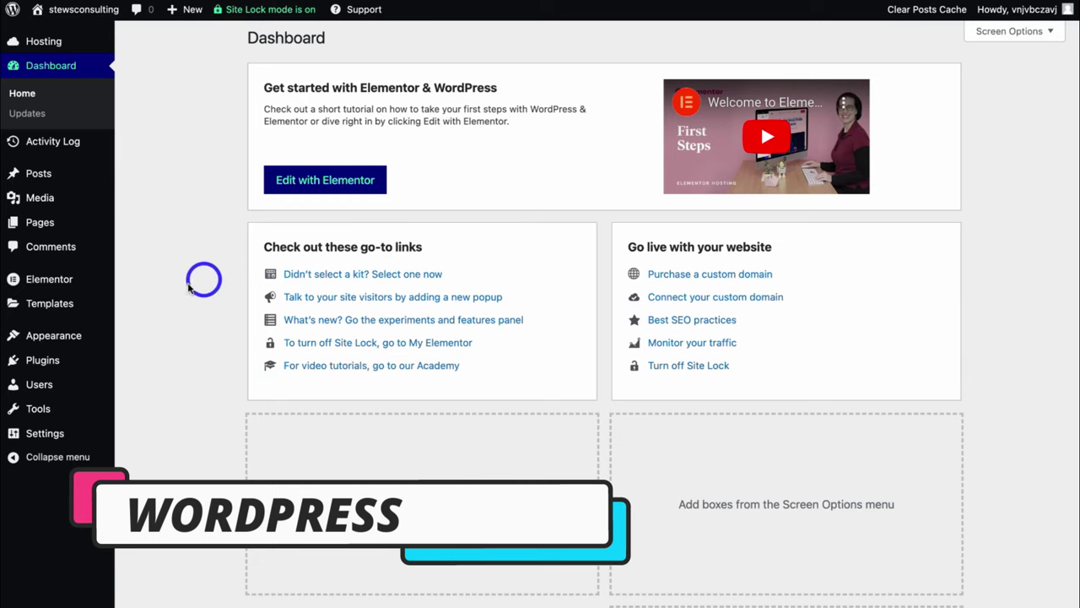
{"action": "mouse_move", "coordinate": [79, 290]}
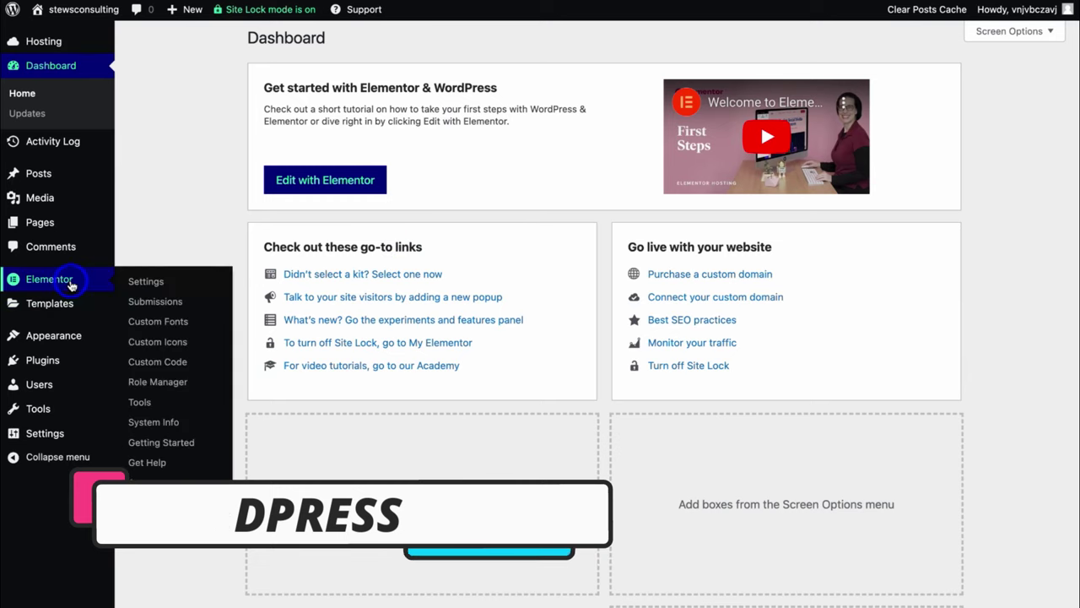
{"action": "left_click", "coordinate": [167, 283]}
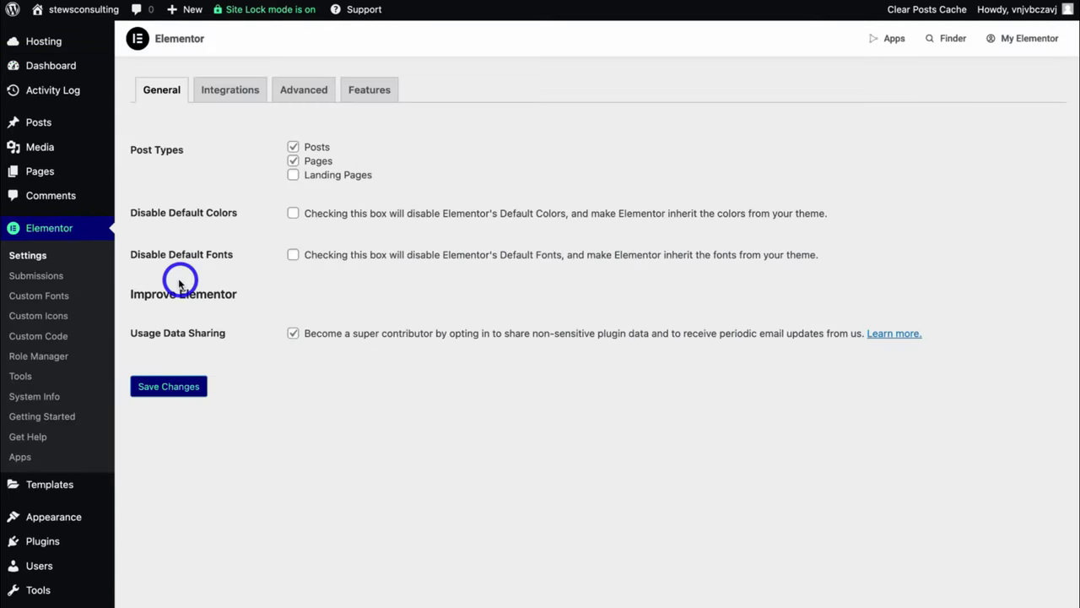
{"action": "left_click", "coordinate": [369, 90]}
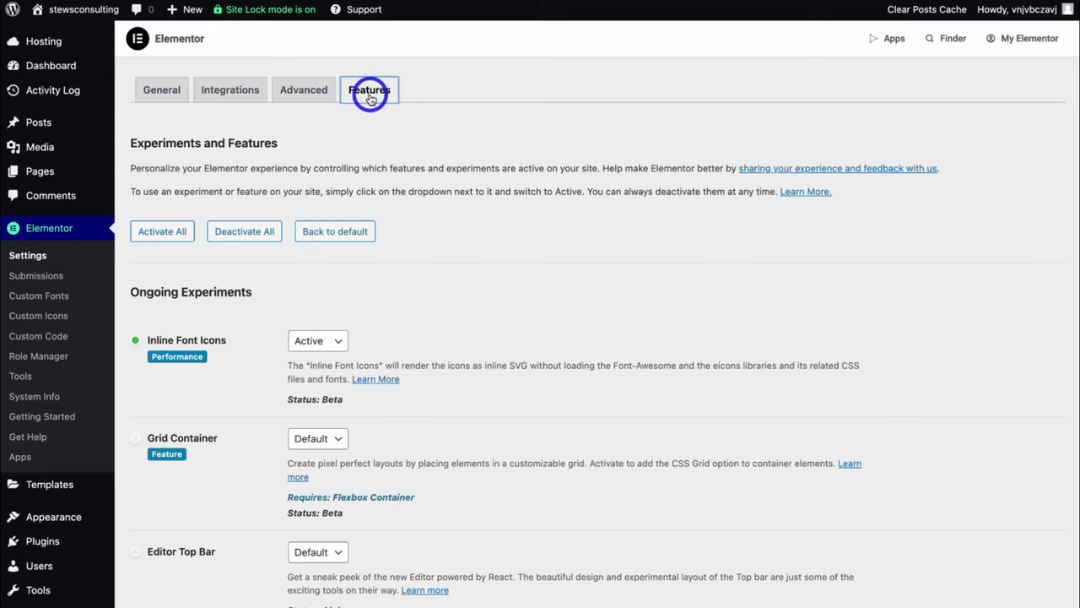
Set the Editor Top Bar and Nested Elements experiments to Active
{"action": "scroll", "coordinate": [369, 99], "scroll_direction": "down", "scroll_amount": 2}
{"action": "scroll", "coordinate": [370, 99], "scroll_direction": "down", "scroll_amount": 2}
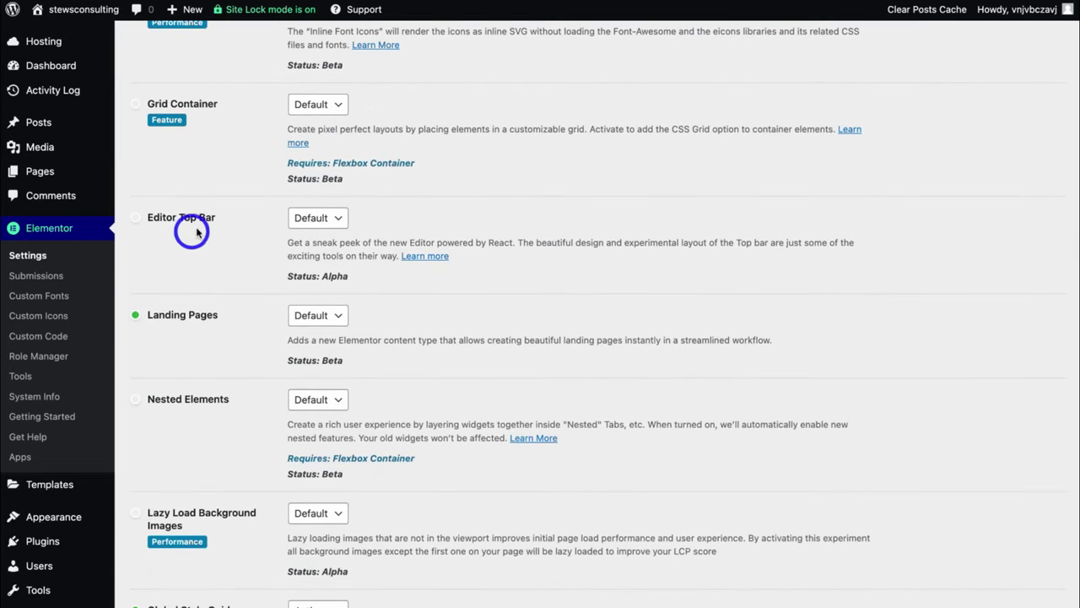
{"action": "left_click", "coordinate": [319, 221]}
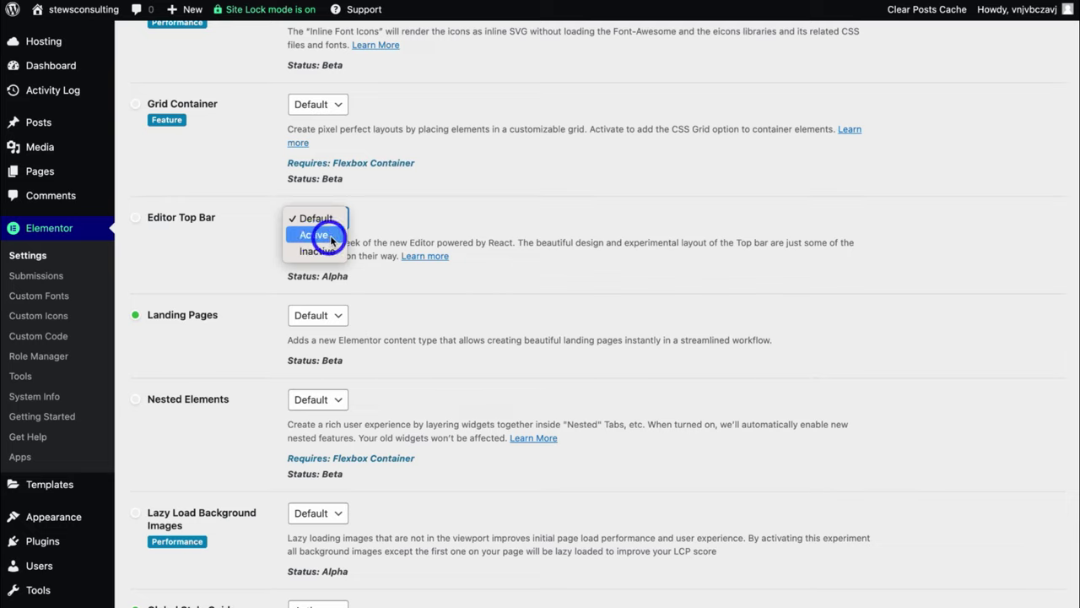
{"action": "left_click", "coordinate": [331, 241]}
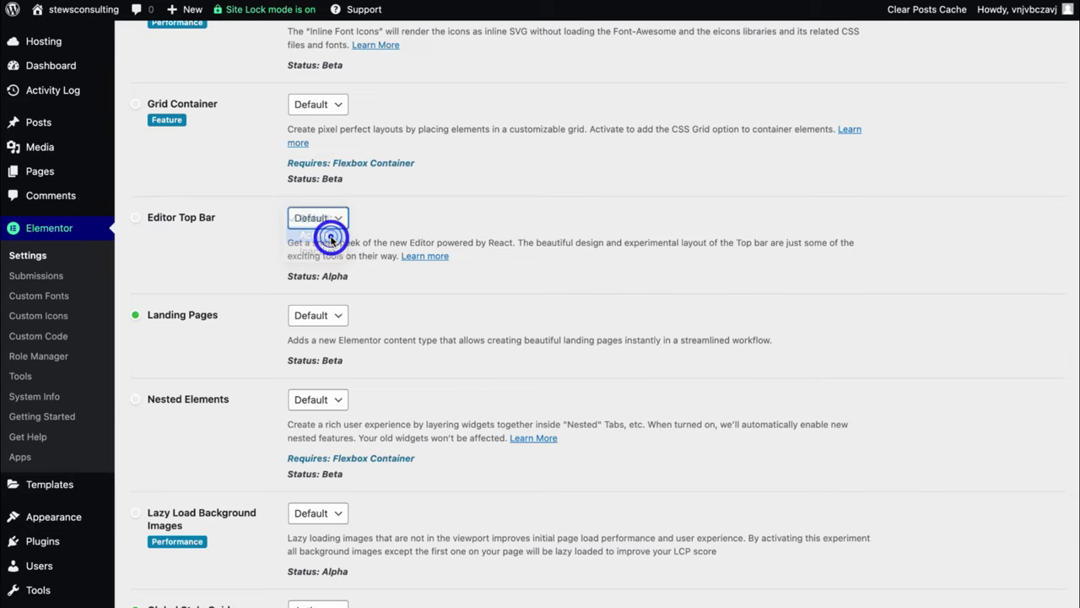
{"action": "left_click", "coordinate": [332, 401]}
{"action": "left_click", "coordinate": [315, 416]}
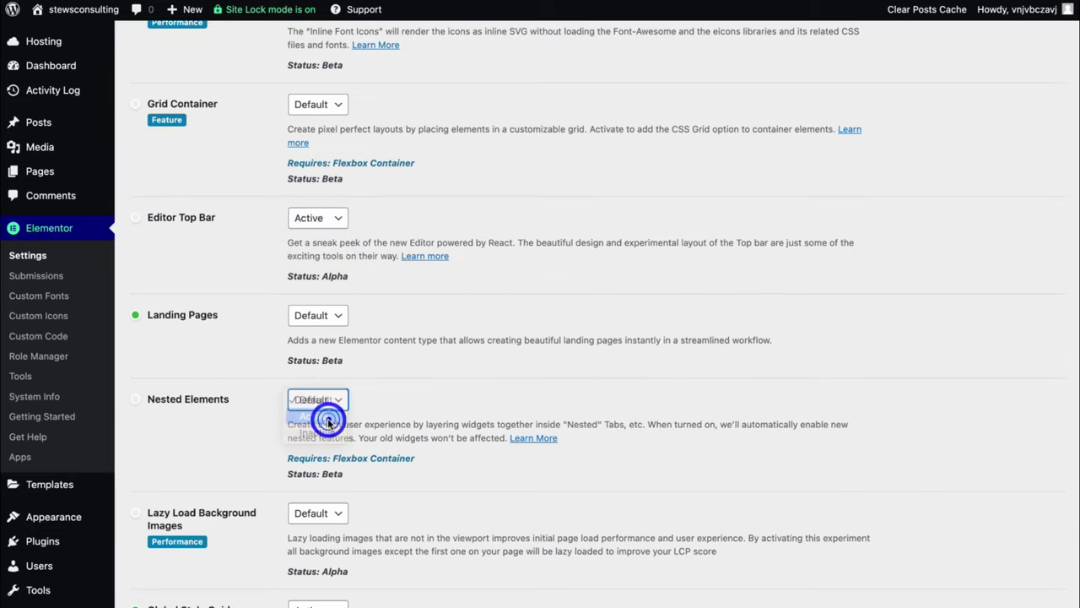
Set the Menu experiment to Active and save the feature settings
{"action": "scroll", "coordinate": [329, 419], "scroll_direction": "down", "scroll_amount": 5}
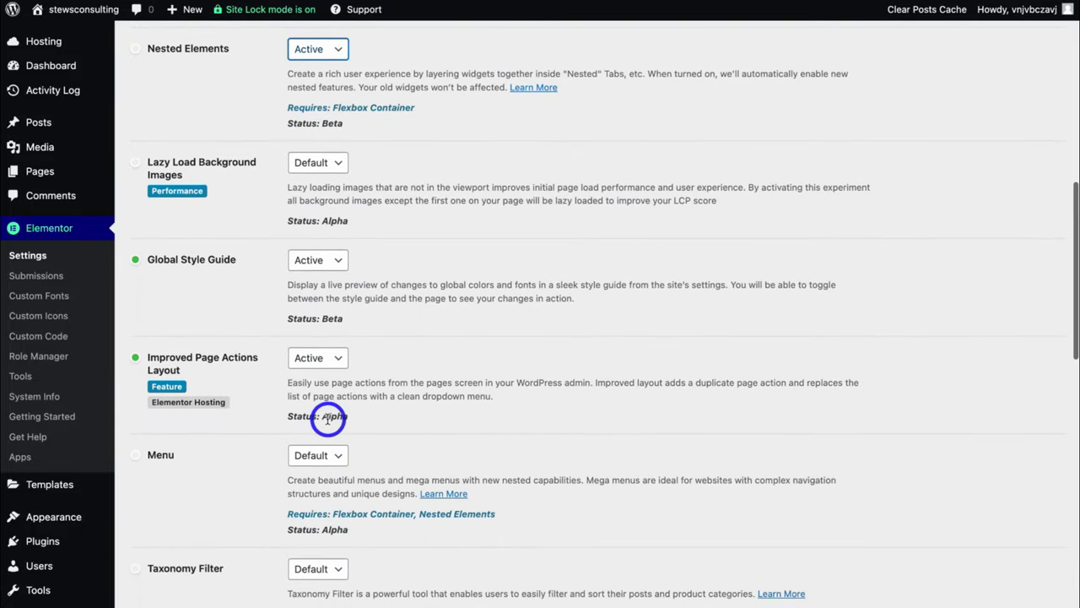
{"action": "left_click", "coordinate": [317, 455]}
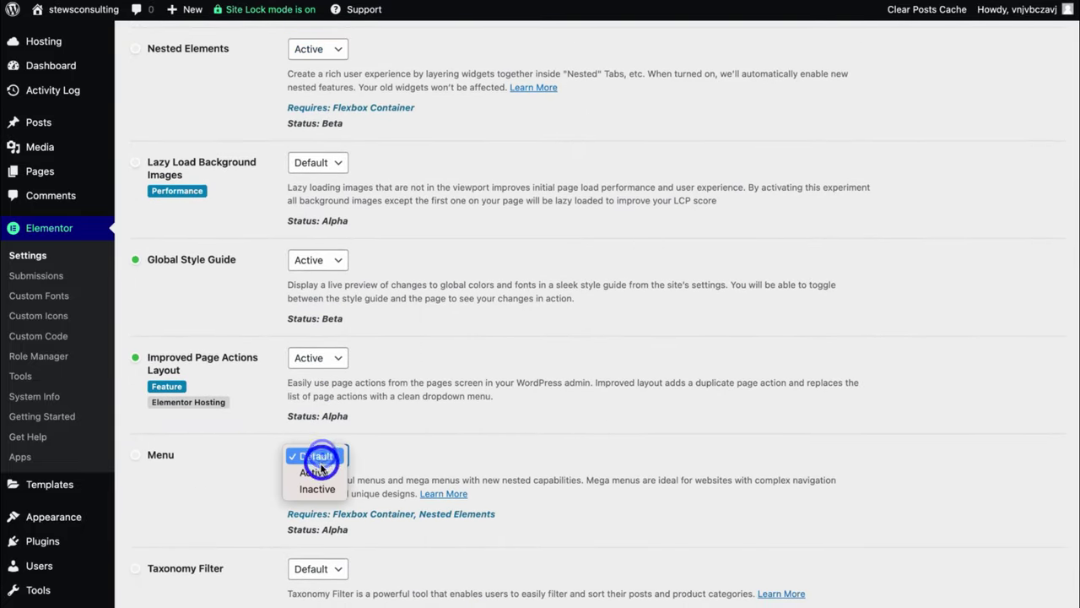
{"action": "left_click", "coordinate": [335, 474]}
{"action": "scroll", "coordinate": [338, 473], "scroll_direction": "down", "scroll_amount": 9}
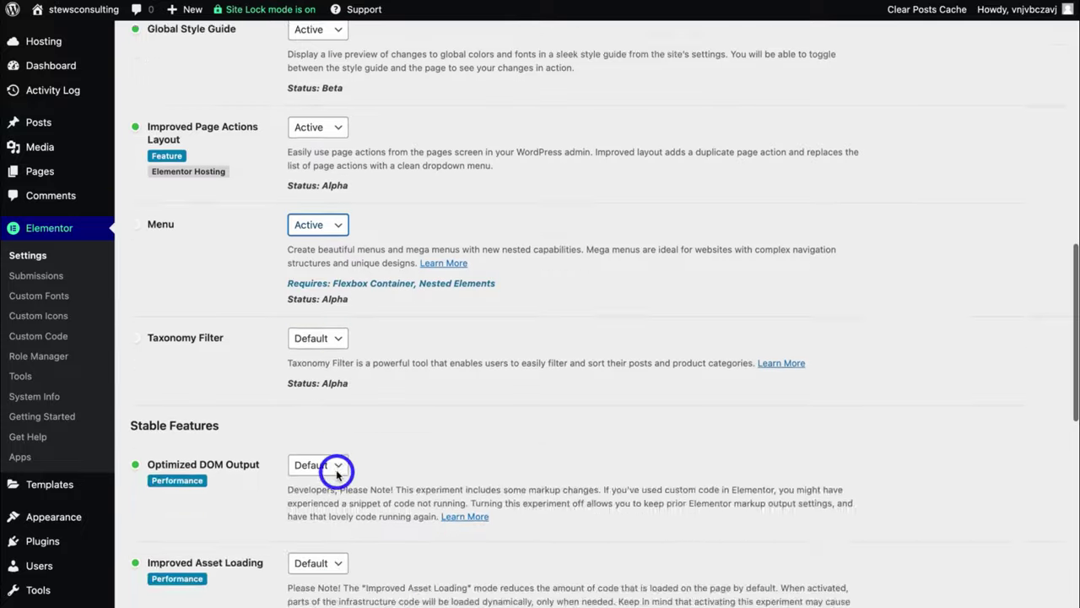
{"action": "scroll", "coordinate": [338, 473], "scroll_direction": "down", "scroll_amount": 8}
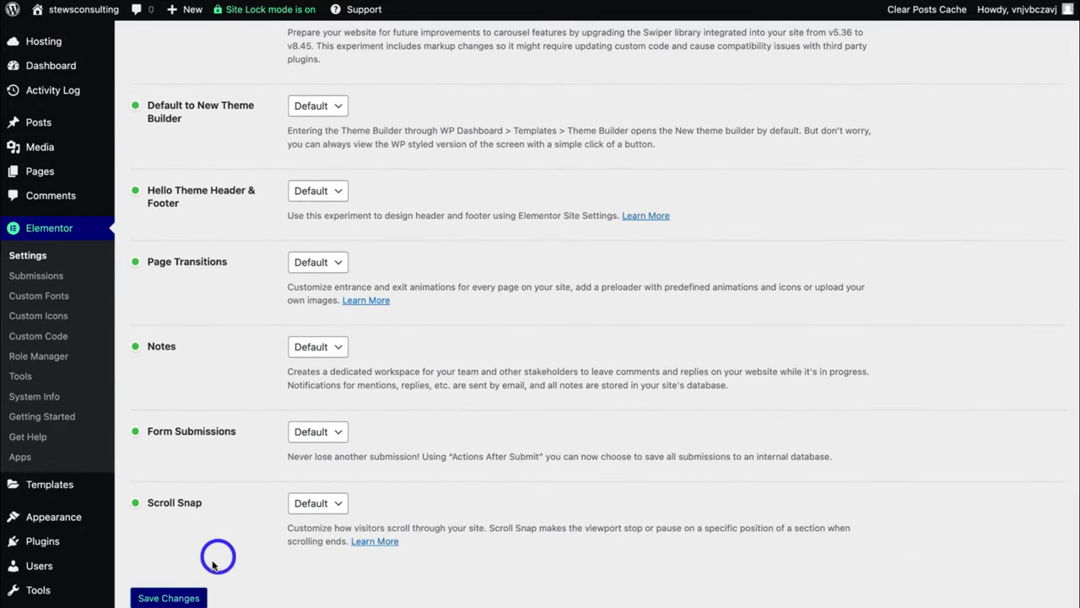
{"action": "left_click", "coordinate": [168, 598]}
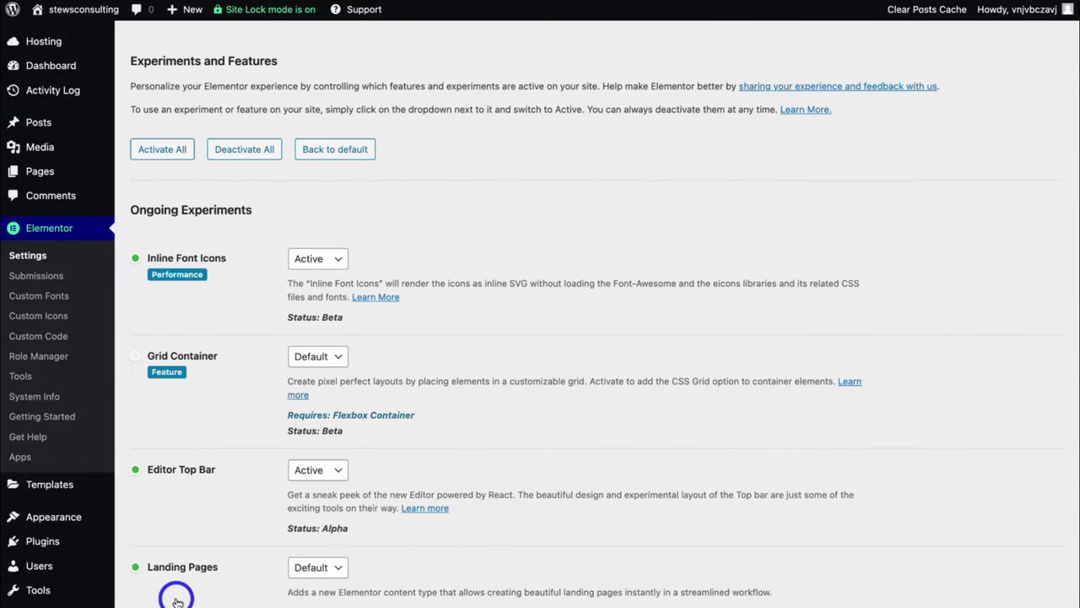
Return to the dashboard home and examine the admin sections from Hosting, Posts, Media and Pages through Elementor and Templates
{"action": "left_click", "coordinate": [75, 75]}
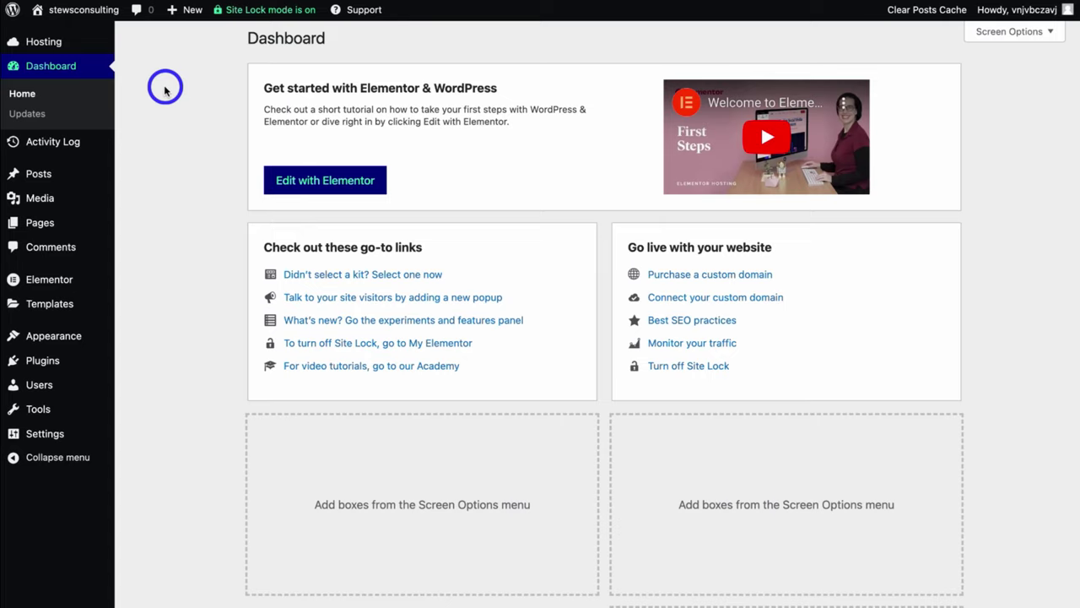
{"action": "mouse_move", "coordinate": [54, 47]}
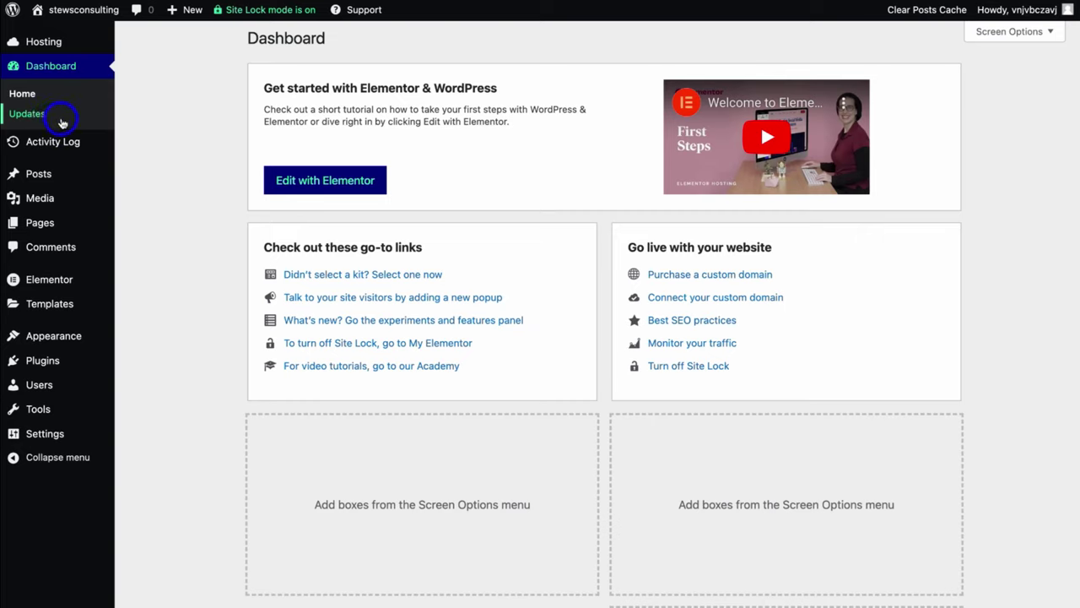
{"action": "mouse_move", "coordinate": [61, 145]}
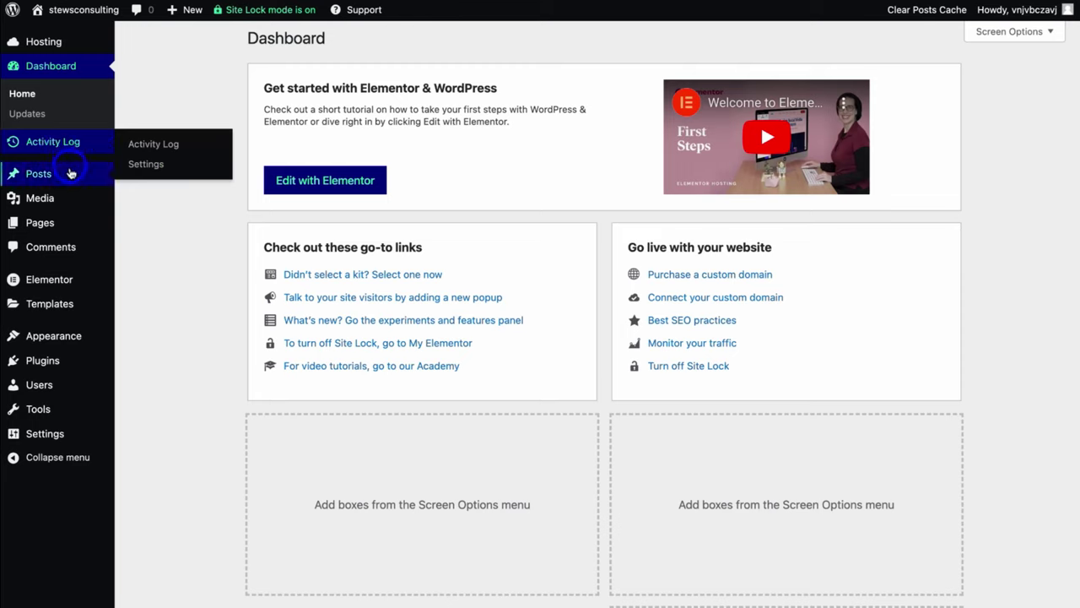
{"action": "mouse_move", "coordinate": [65, 179]}
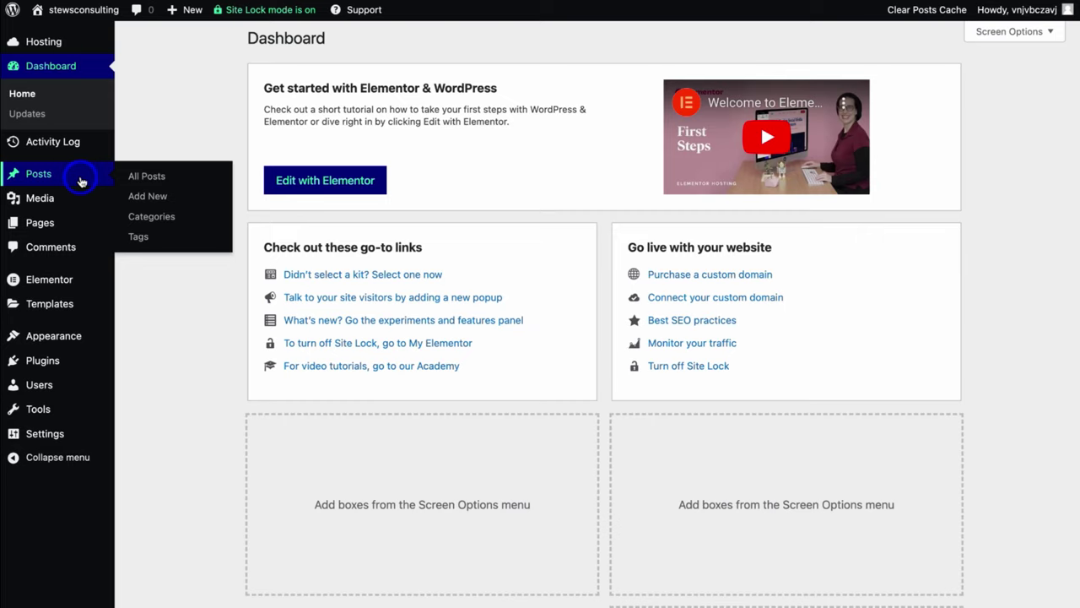
{"action": "mouse_move", "coordinate": [80, 201]}
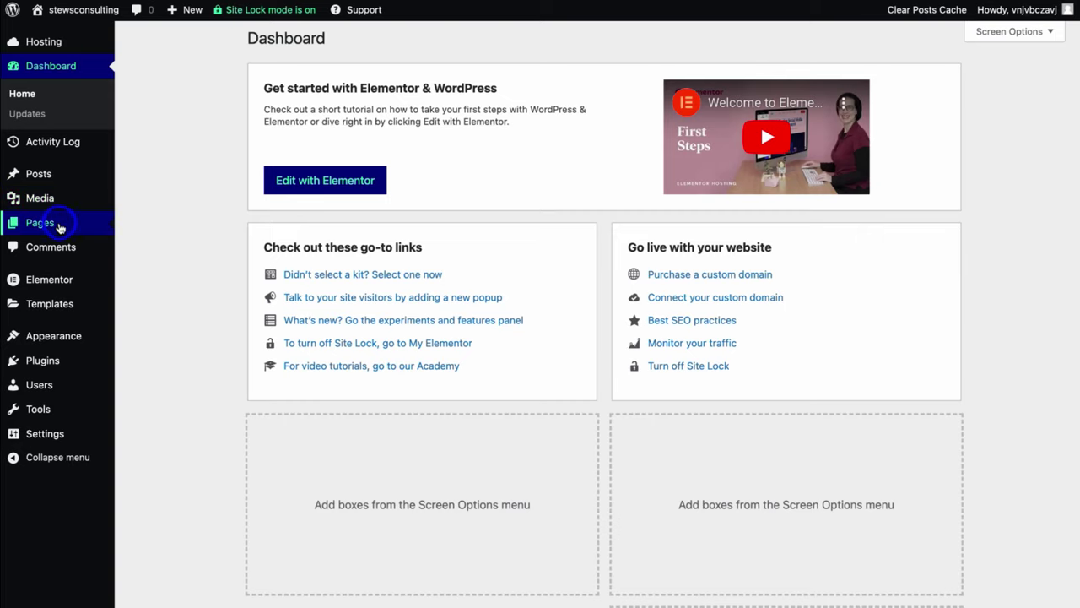
{"action": "mouse_move", "coordinate": [71, 228]}
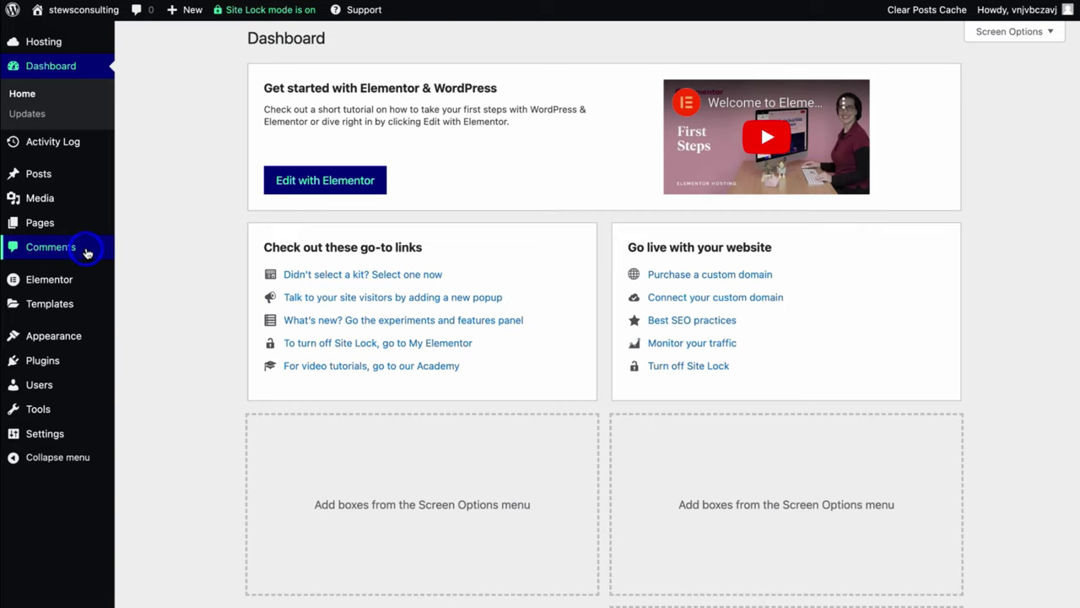
{"action": "mouse_move", "coordinate": [72, 290]}
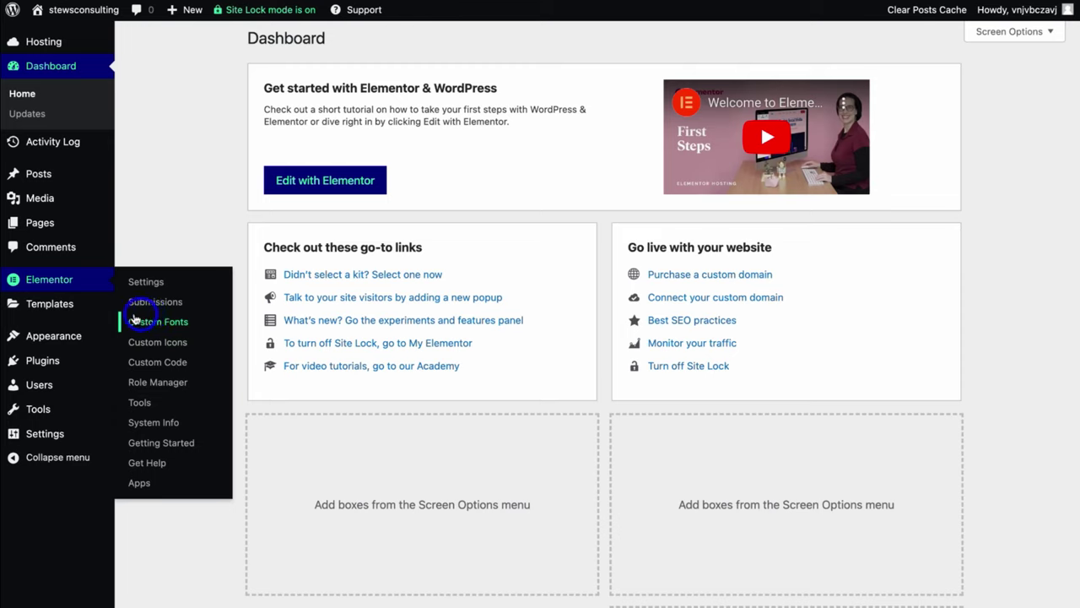
{"action": "mouse_move", "coordinate": [49, 309]}
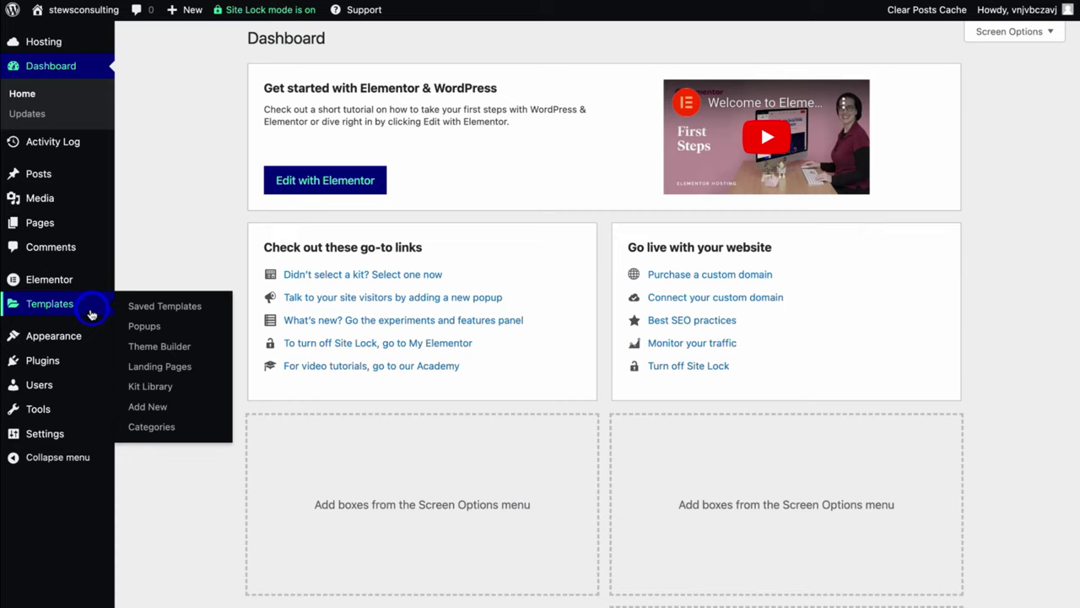
Review the site's installed themes and plugins, and look over the Tools and Settings sections
{"action": "mouse_move", "coordinate": [89, 342]}
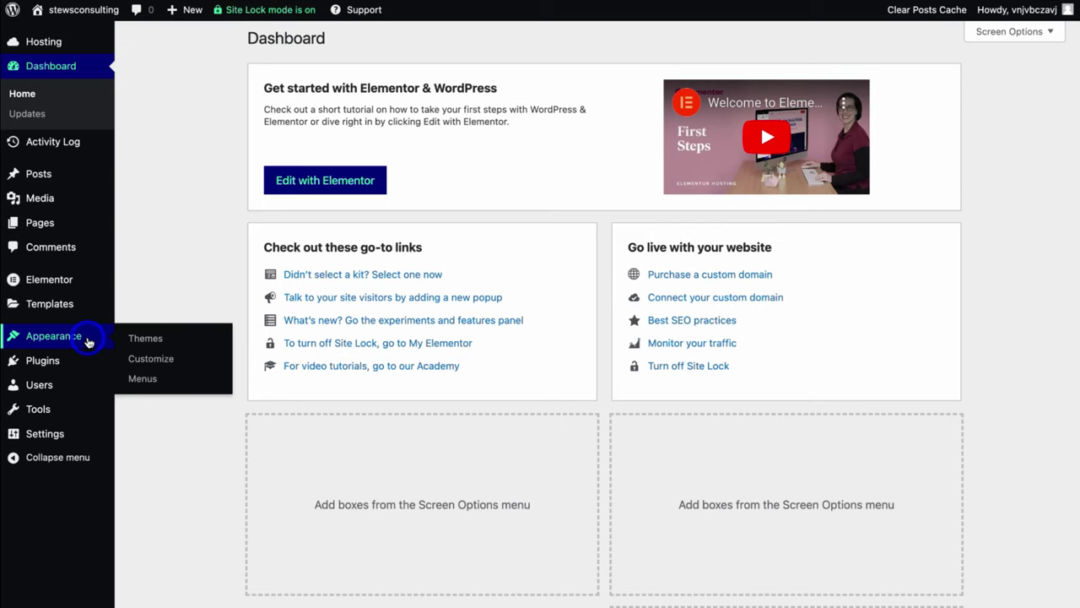
{"action": "left_click", "coordinate": [172, 345]}
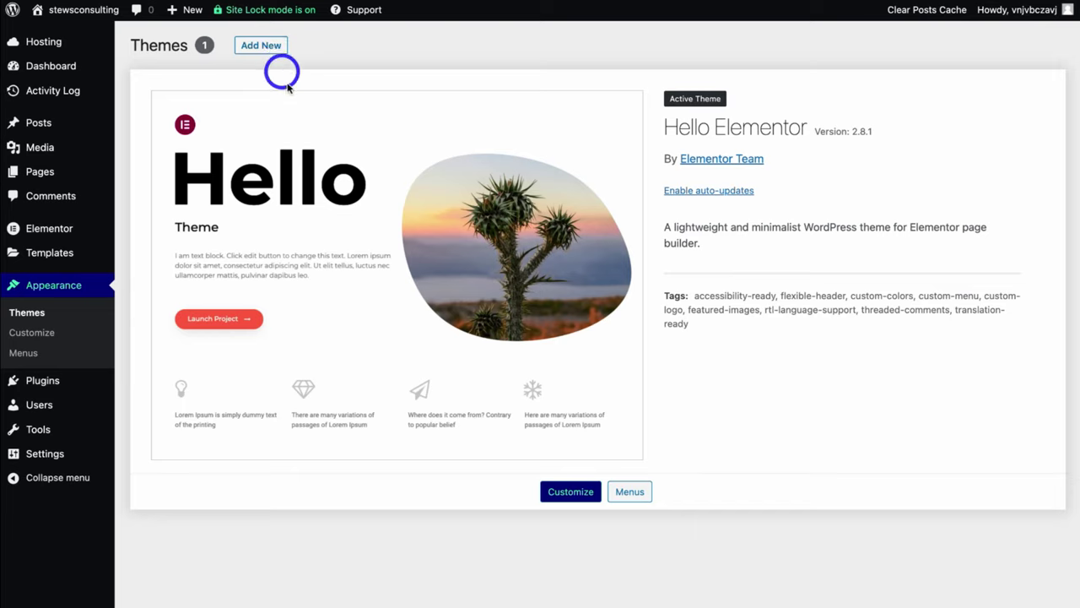
{"action": "left_click", "coordinate": [63, 389]}
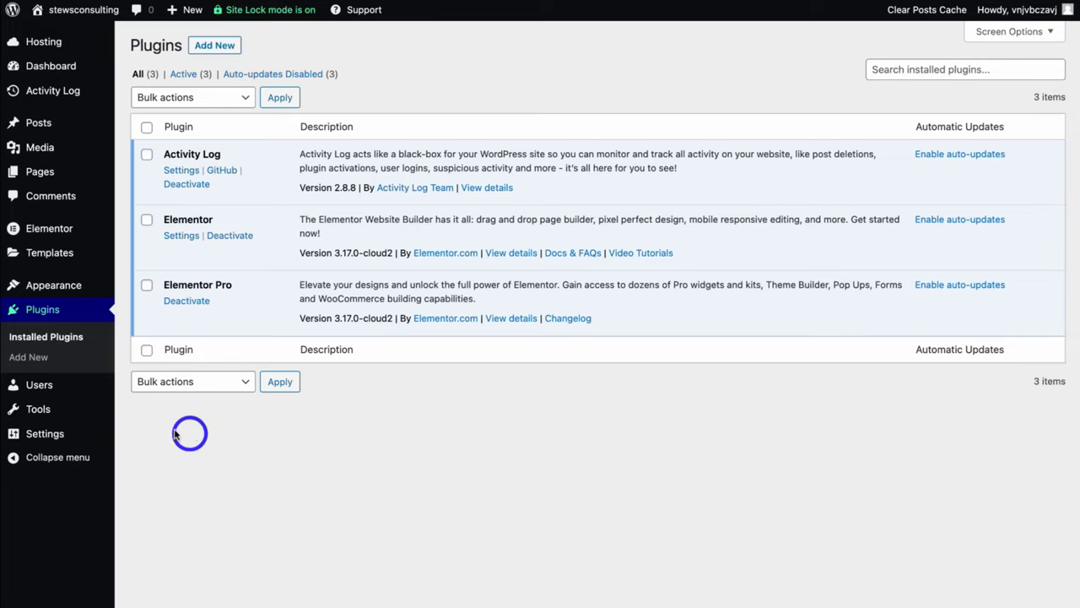
{"action": "mouse_move", "coordinate": [62, 393]}
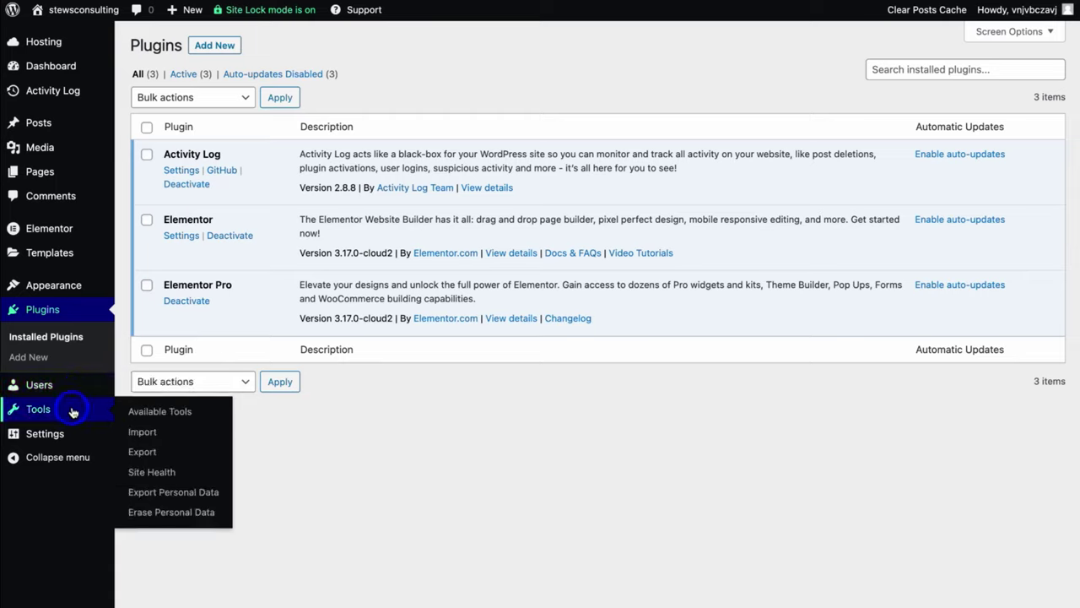
{"action": "mouse_move", "coordinate": [74, 433]}
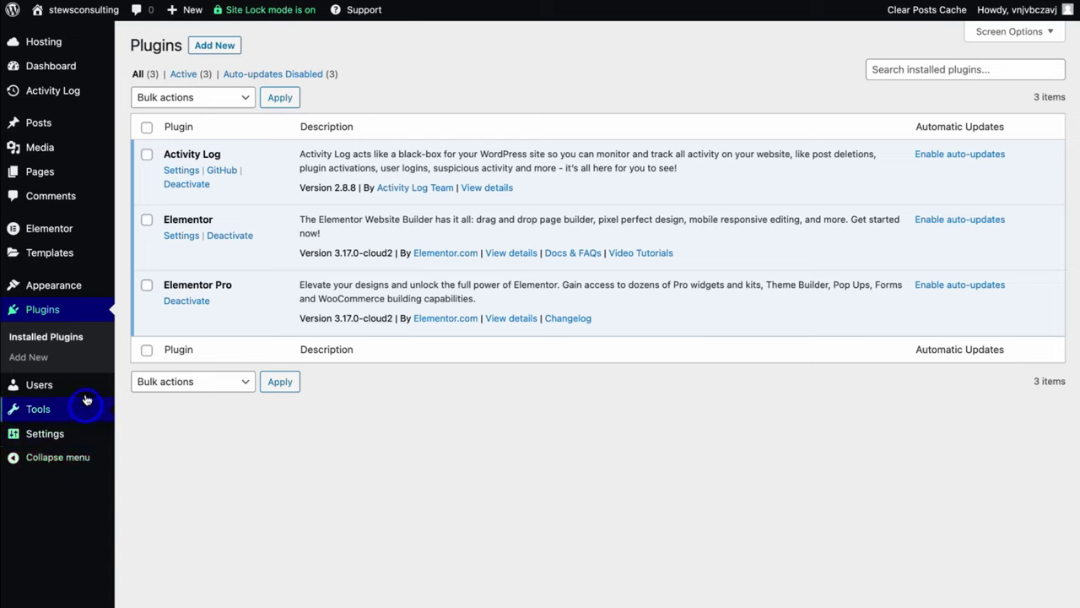
Open the website Kit Library and search all kits for "business"
{"action": "mouse_move", "coordinate": [82, 256]}
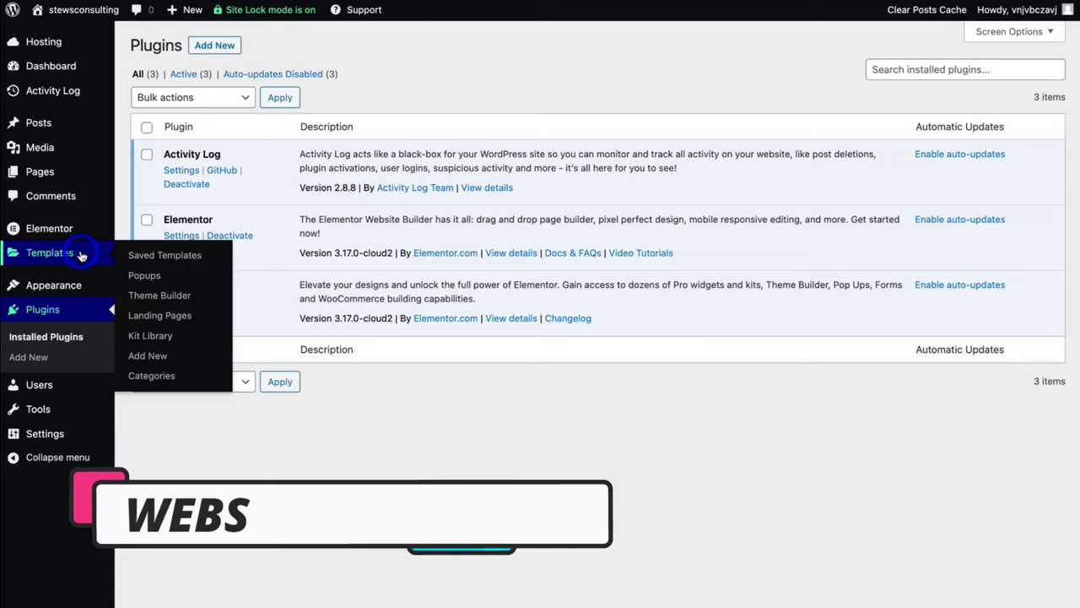
{"action": "left_click", "coordinate": [152, 336]}
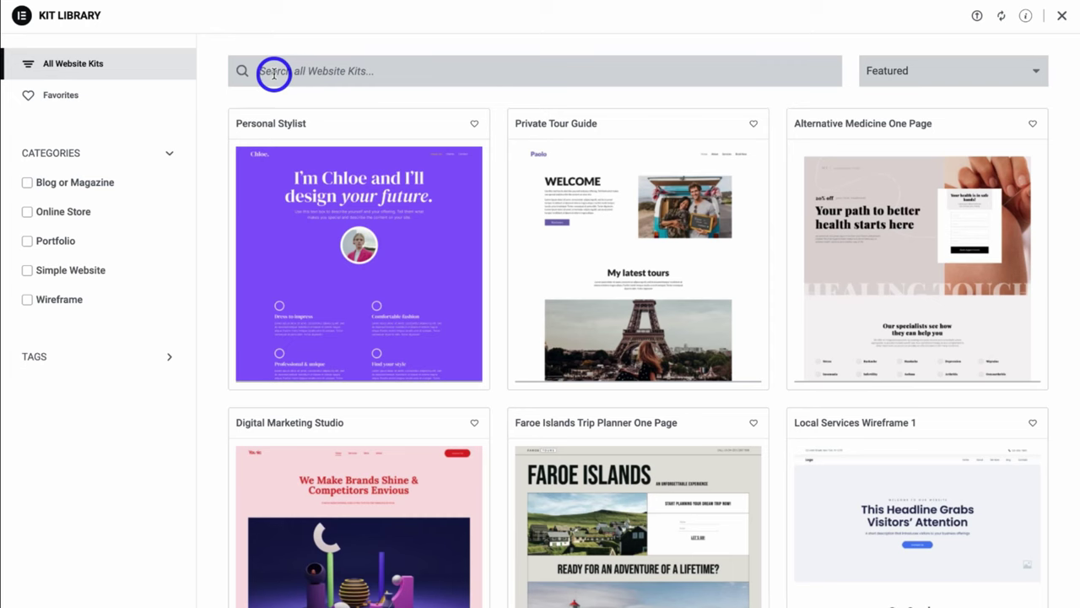
{"action": "left_click", "coordinate": [309, 71]}
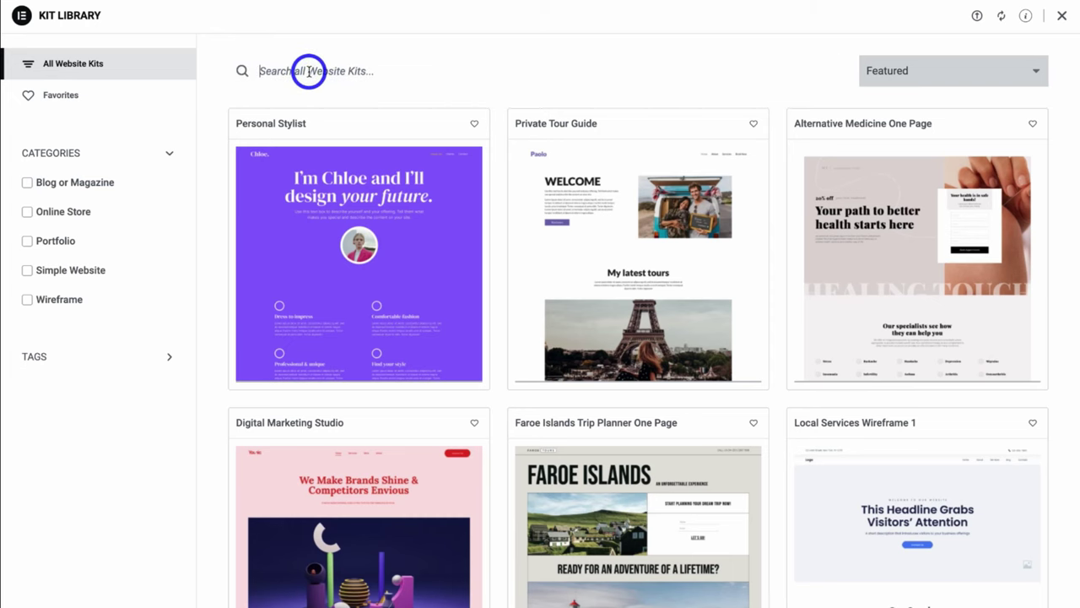
{"action": "type", "text": "business"}
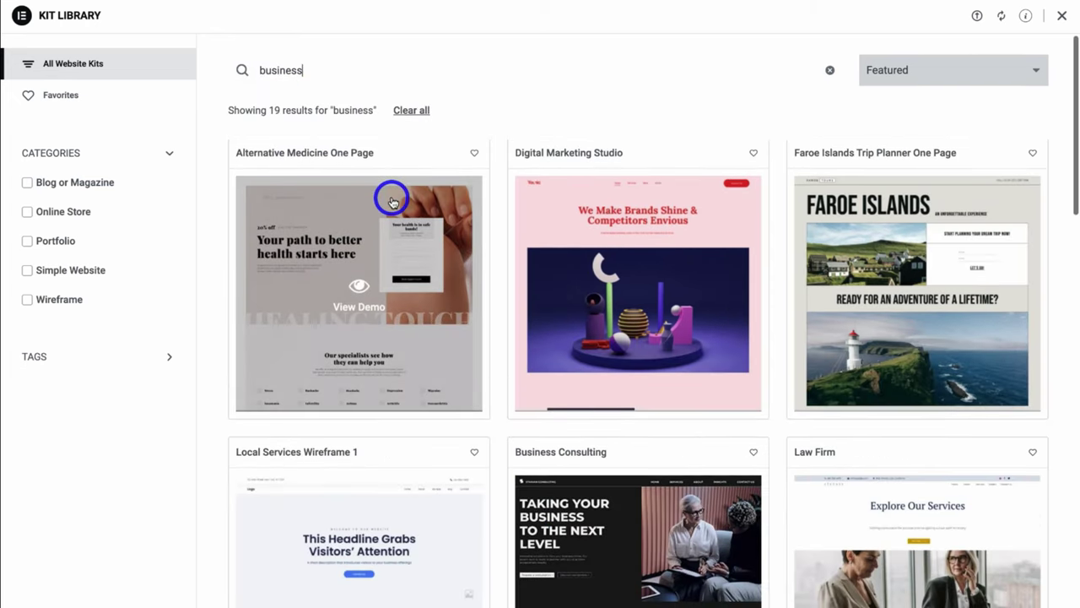
Browse the business kit results to compare the available website designs
{"action": "scroll", "coordinate": [392, 202], "scroll_direction": "down", "scroll_amount": 2}
{"action": "scroll", "coordinate": [391, 202], "scroll_direction": "down", "scroll_amount": 1}
{"action": "scroll", "coordinate": [393, 195], "scroll_direction": "up", "scroll_amount": 3}
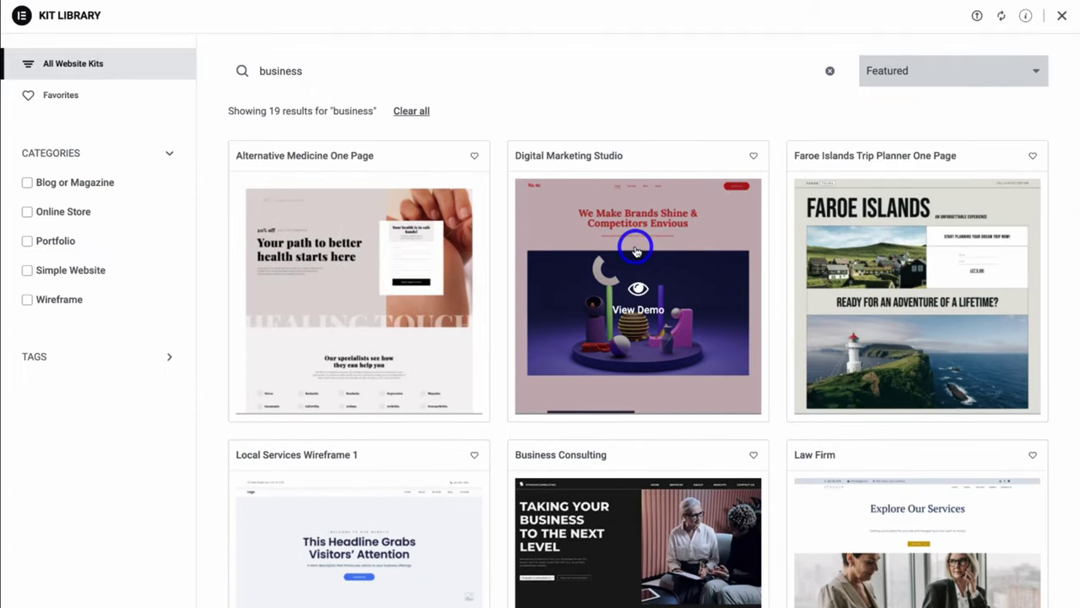
{"action": "scroll", "coordinate": [636, 251], "scroll_direction": "down", "scroll_amount": 4}
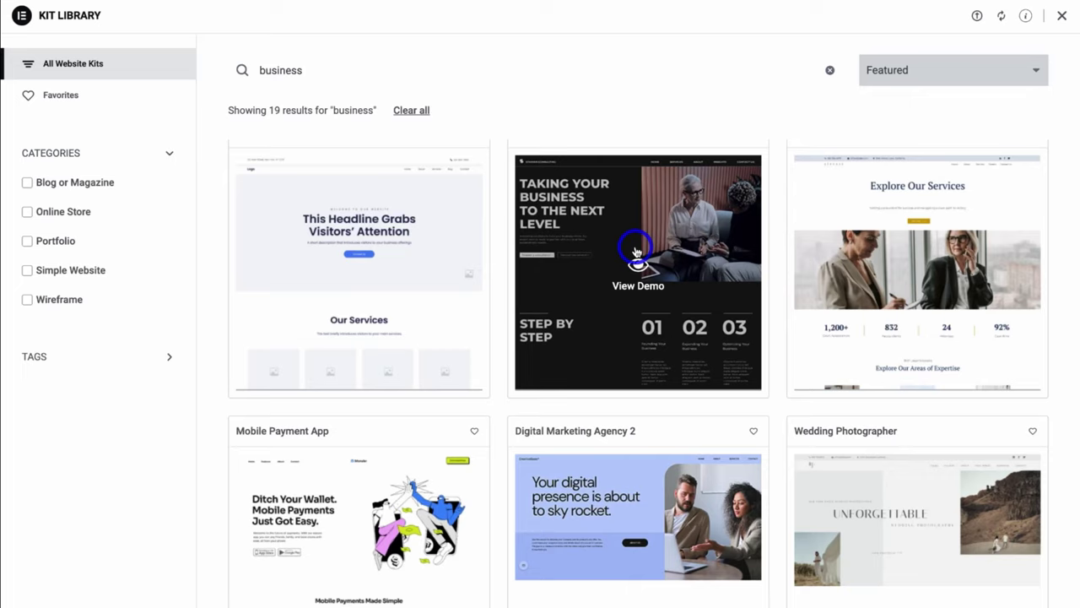
{"action": "scroll", "coordinate": [636, 251], "scroll_direction": "down", "scroll_amount": 5}
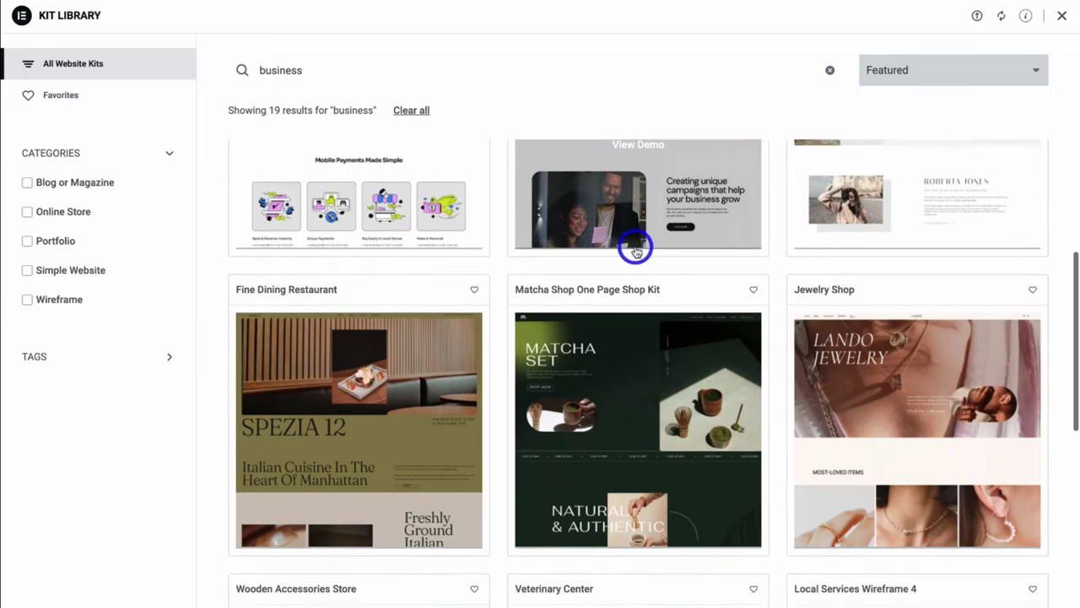
{"action": "scroll", "coordinate": [636, 251], "scroll_direction": "down", "scroll_amount": 3}
{"action": "scroll", "coordinate": [636, 252], "scroll_direction": "up", "scroll_amount": 6}
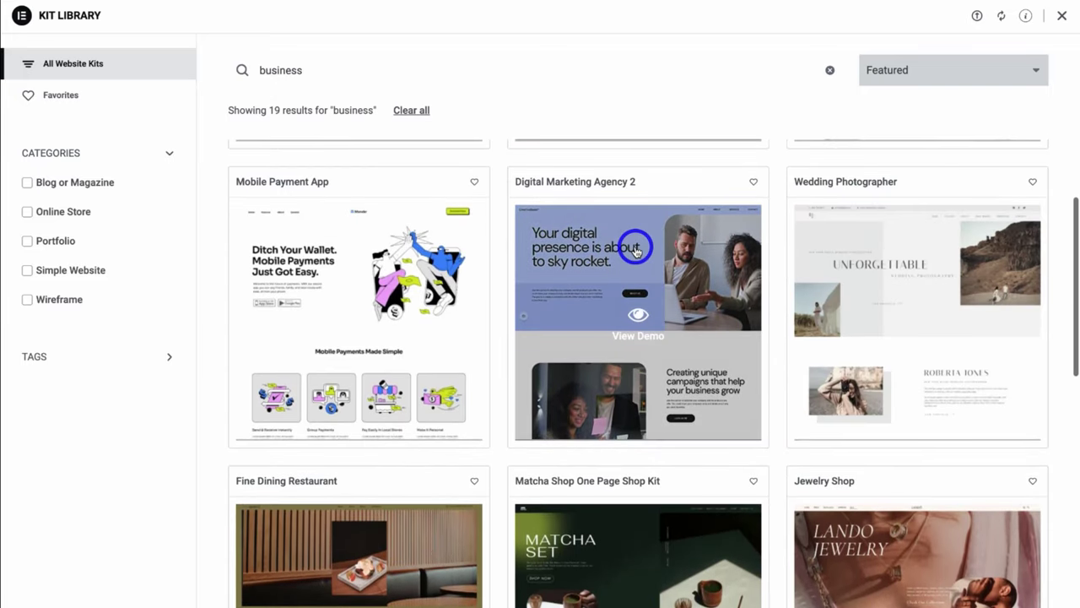
Open the demo of the Digital Marketing Agency 2 kit and examine its home and About pages
{"action": "left_click", "coordinate": [646, 309]}
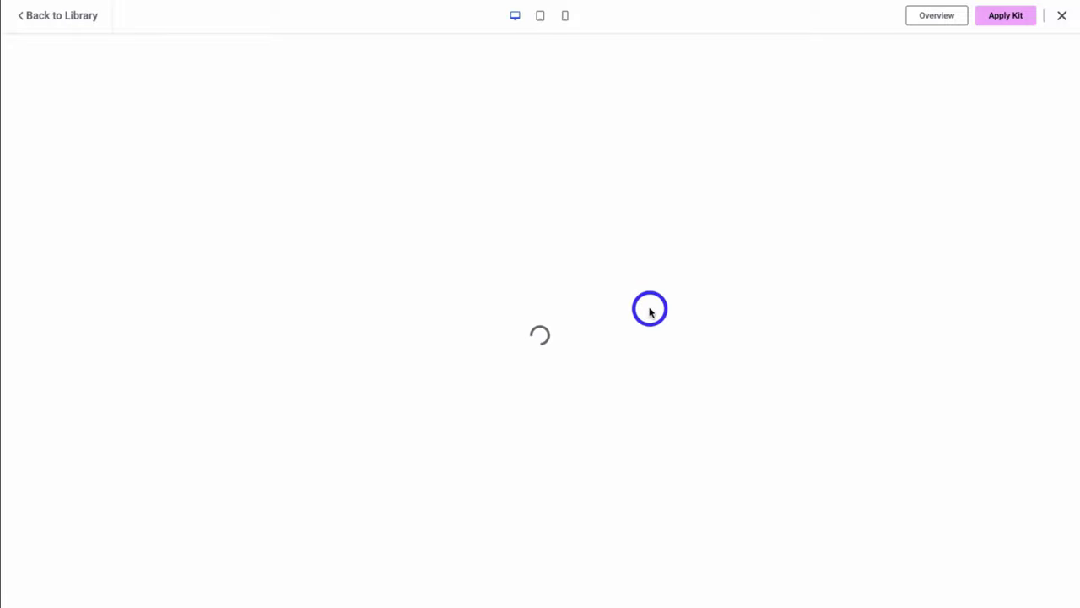
{"action": "scroll", "coordinate": [543, 125], "scroll_direction": "down", "scroll_amount": 10}
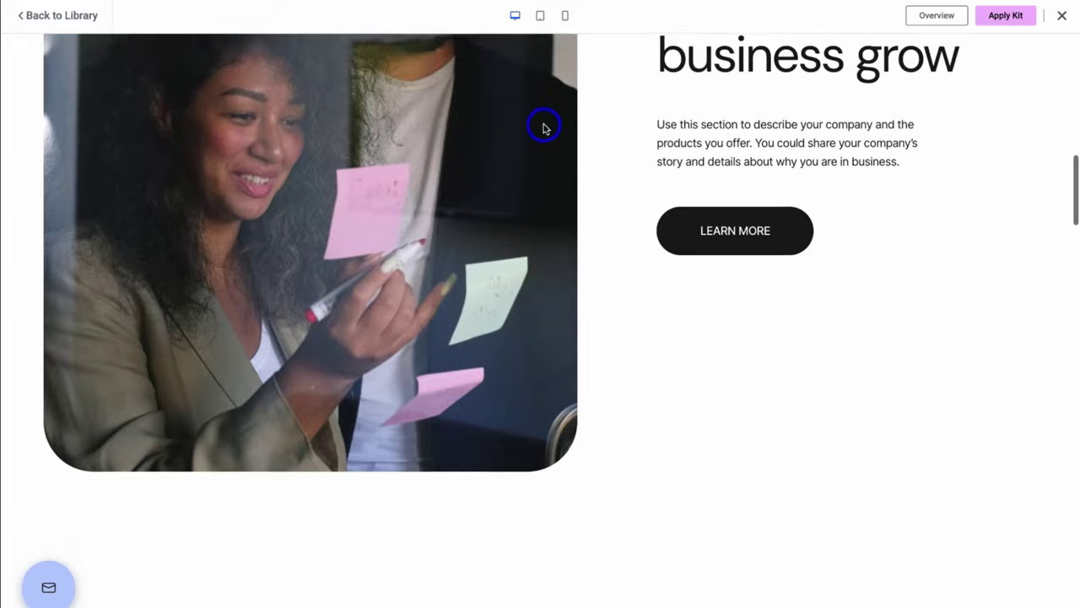
{"action": "scroll", "coordinate": [542, 125], "scroll_direction": "up", "scroll_amount": 10}
{"action": "left_click", "coordinate": [697, 63]}
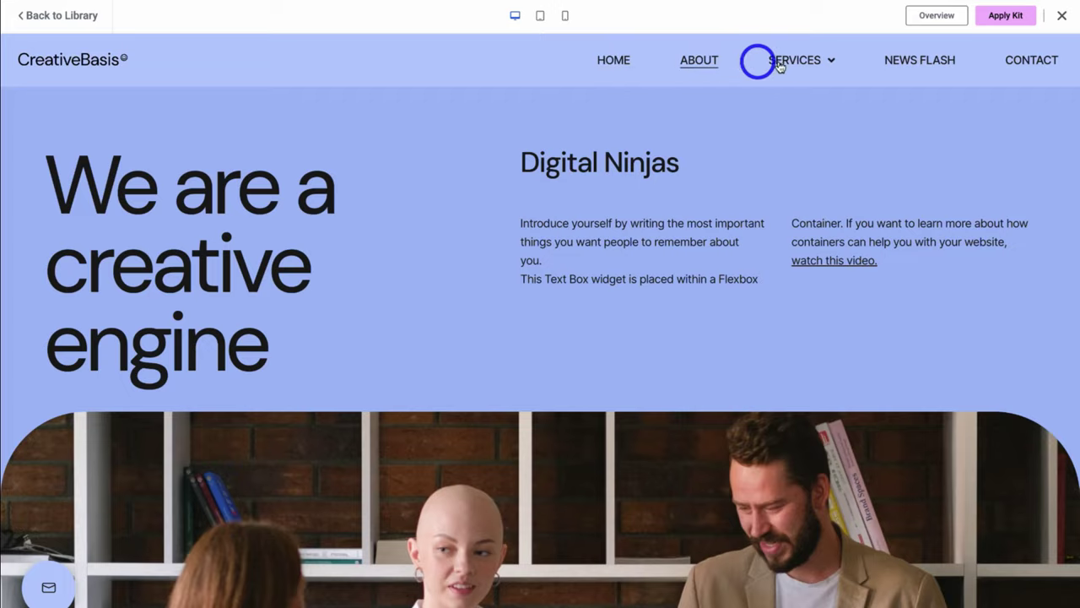
{"action": "mouse_move", "coordinate": [824, 66]}
{"action": "left_click", "coordinate": [827, 85]}
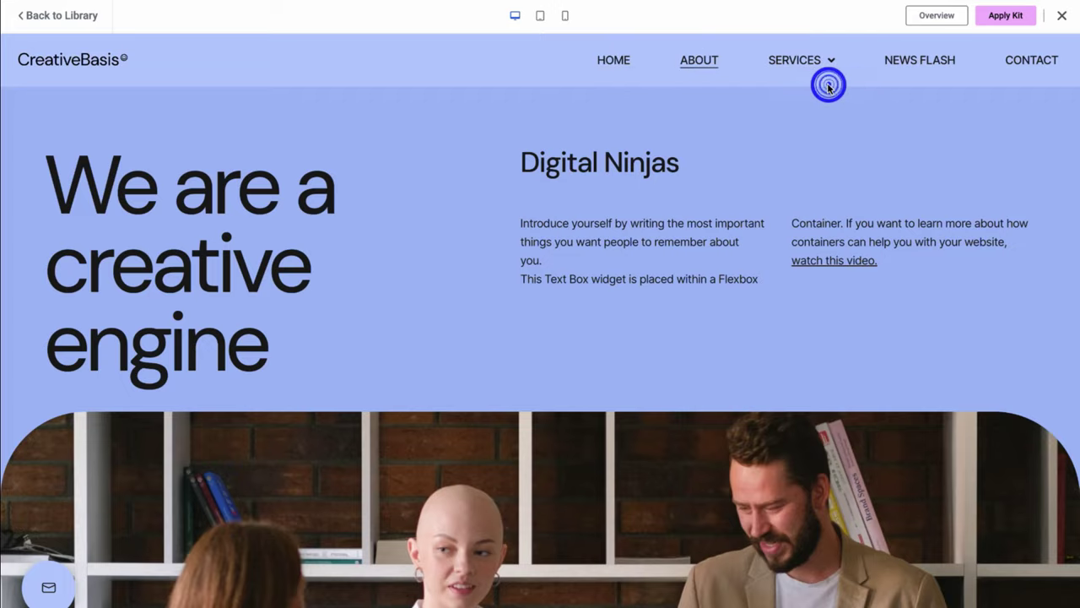
{"action": "scroll", "coordinate": [828, 84], "scroll_direction": "down", "scroll_amount": 10}
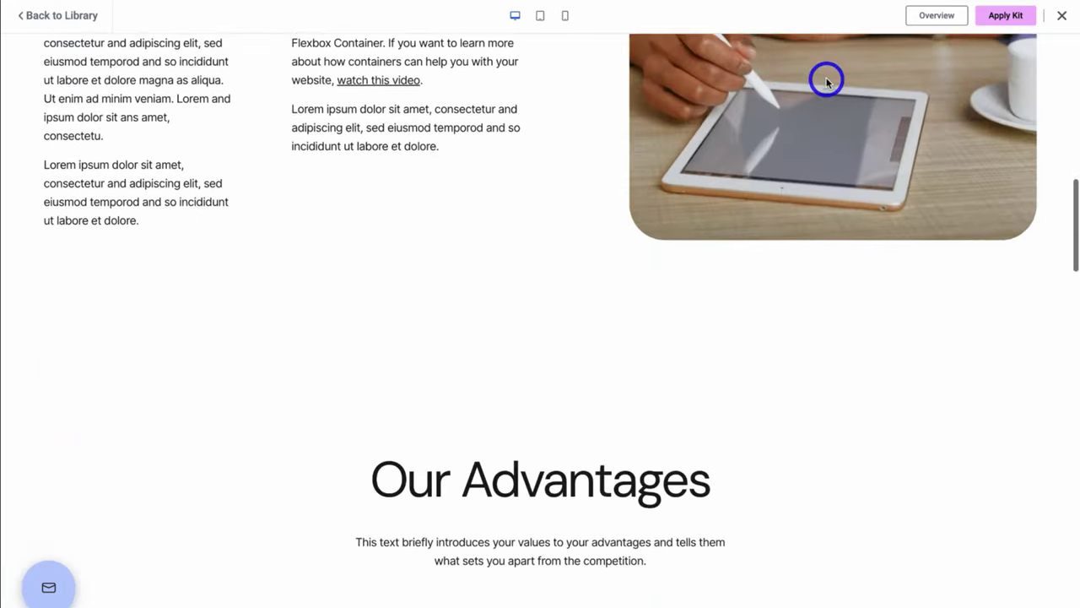
{"action": "scroll", "coordinate": [828, 85], "scroll_direction": "up", "scroll_amount": 10}
Open the demo's Contact page and review its contact form, contact details and lower sections
{"action": "left_click", "coordinate": [1021, 59]}
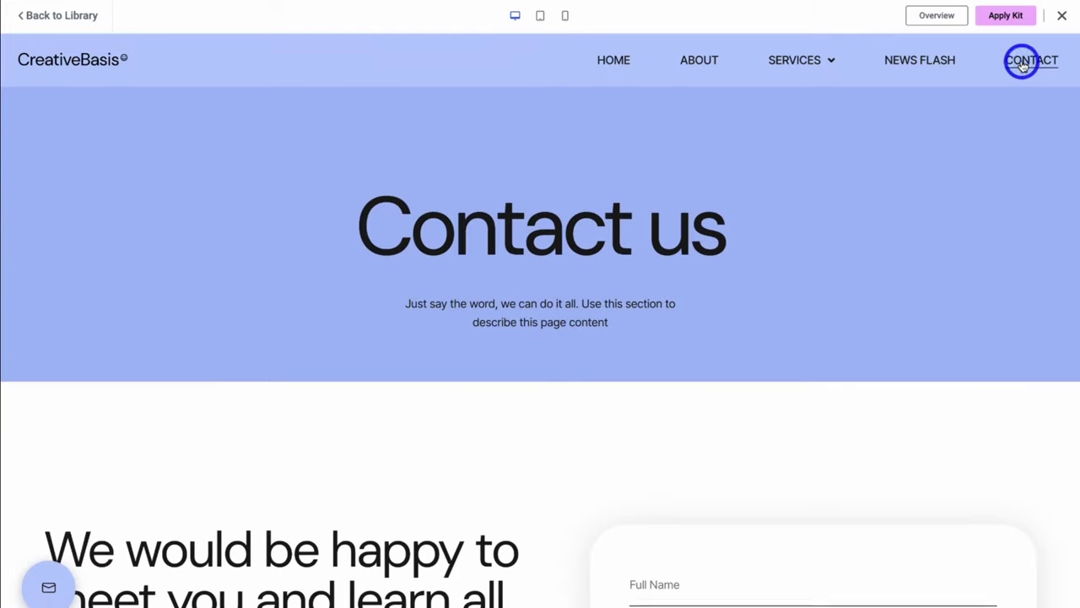
{"action": "scroll", "coordinate": [999, 162], "scroll_direction": "down", "scroll_amount": 5}
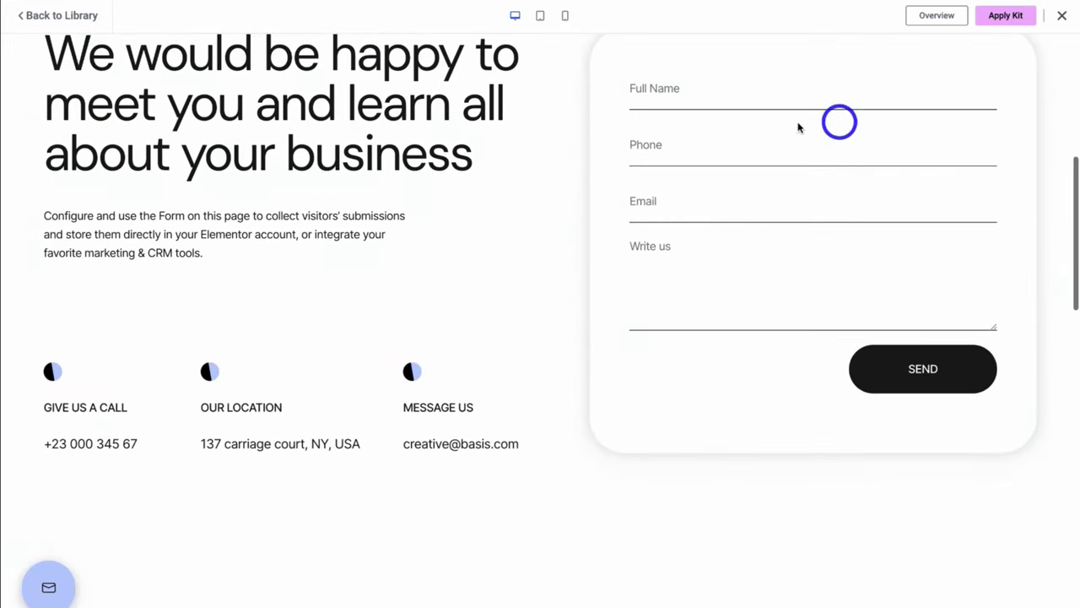
{"action": "scroll", "coordinate": [827, 183], "scroll_direction": "down", "scroll_amount": 9}
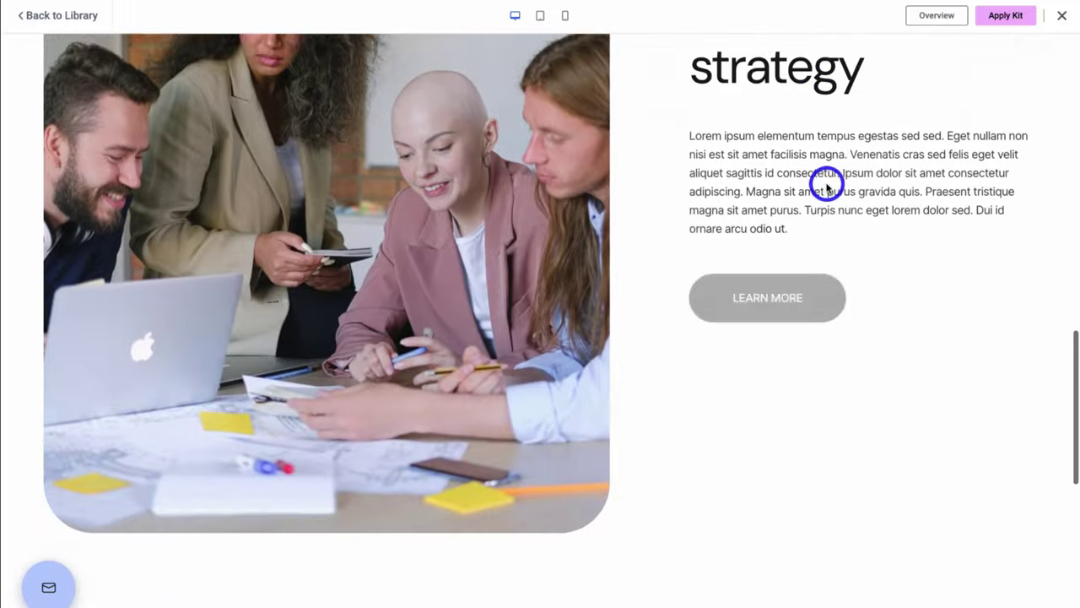
{"action": "scroll", "coordinate": [827, 182], "scroll_direction": "up", "scroll_amount": 9}
{"action": "scroll", "coordinate": [828, 183], "scroll_direction": "up", "scroll_amount": 5}
{"action": "scroll", "coordinate": [542, 285], "scroll_direction": "down", "scroll_amount": 5}
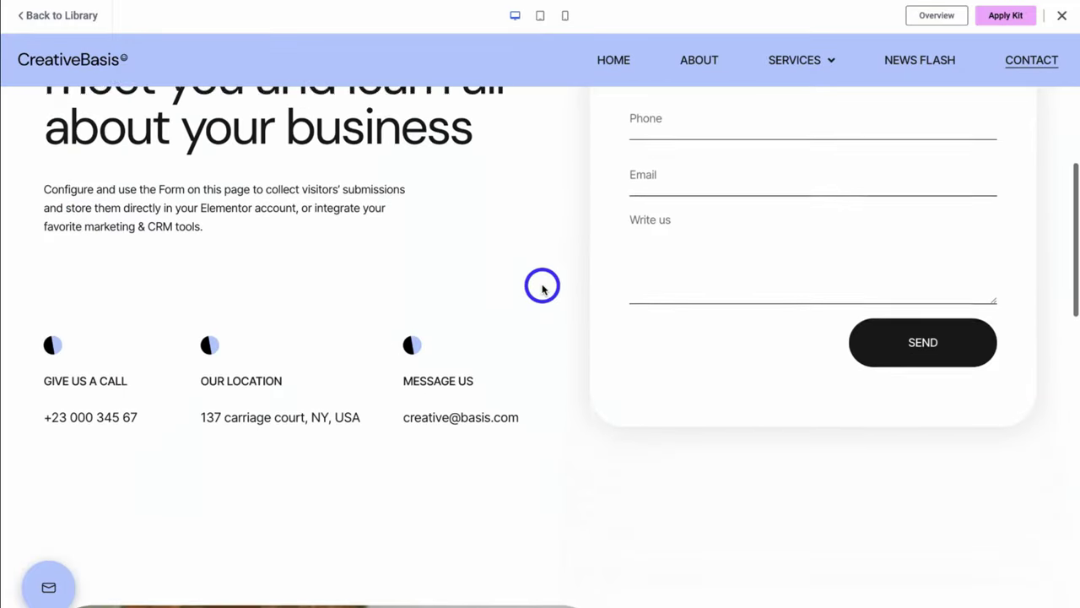
{"action": "scroll", "coordinate": [542, 286], "scroll_direction": "up", "scroll_amount": 5}
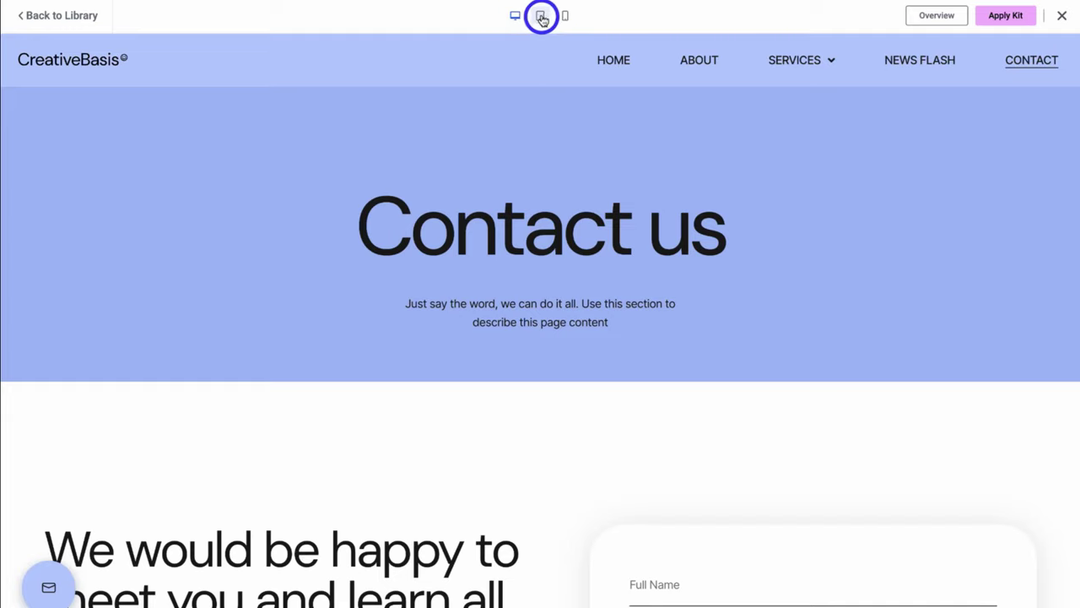
Preview the demo's Contact page in the tablet layout and look through its sections
{"action": "left_click", "coordinate": [541, 16]}
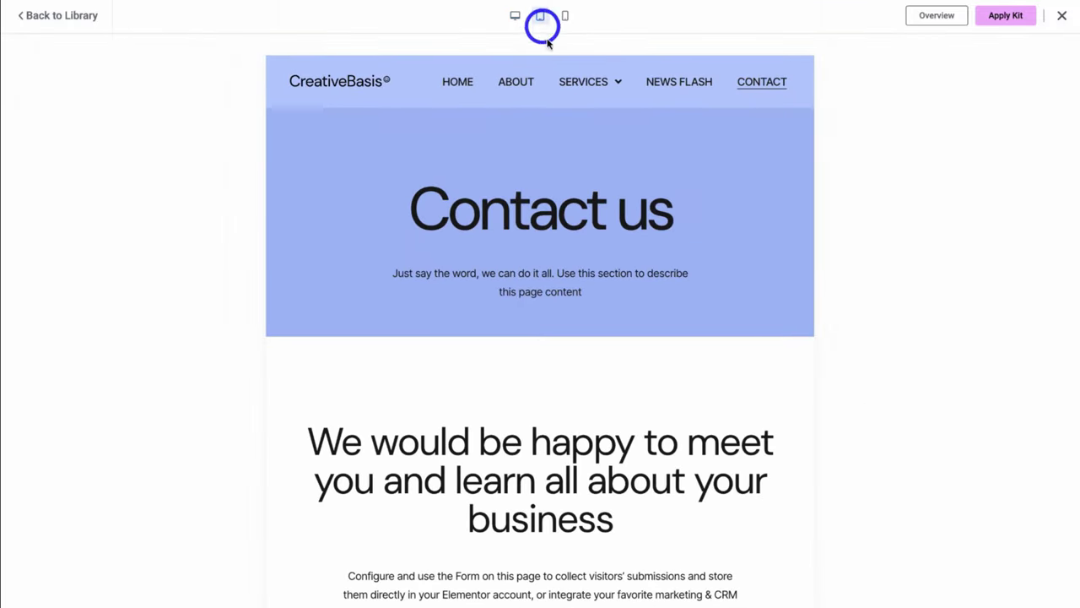
{"action": "scroll", "coordinate": [574, 211], "scroll_direction": "down", "scroll_amount": 6}
{"action": "scroll", "coordinate": [574, 211], "scroll_direction": "down", "scroll_amount": 5}
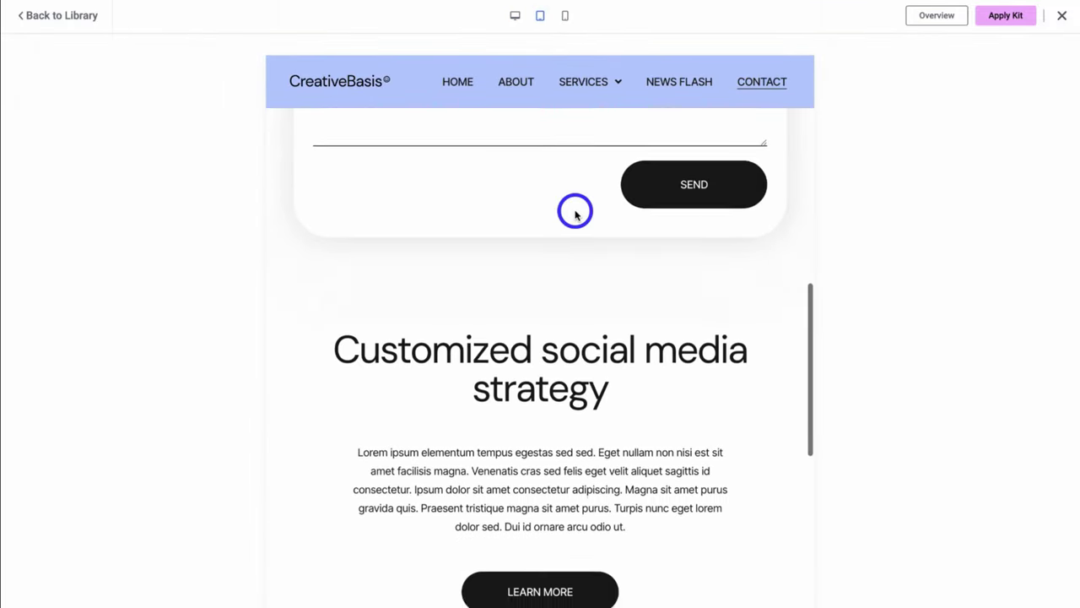
{"action": "scroll", "coordinate": [574, 212], "scroll_direction": "up", "scroll_amount": 15}
Preview the Contact page in the mobile layout, then return the demo to the desktop layout
{"action": "left_click", "coordinate": [567, 22]}
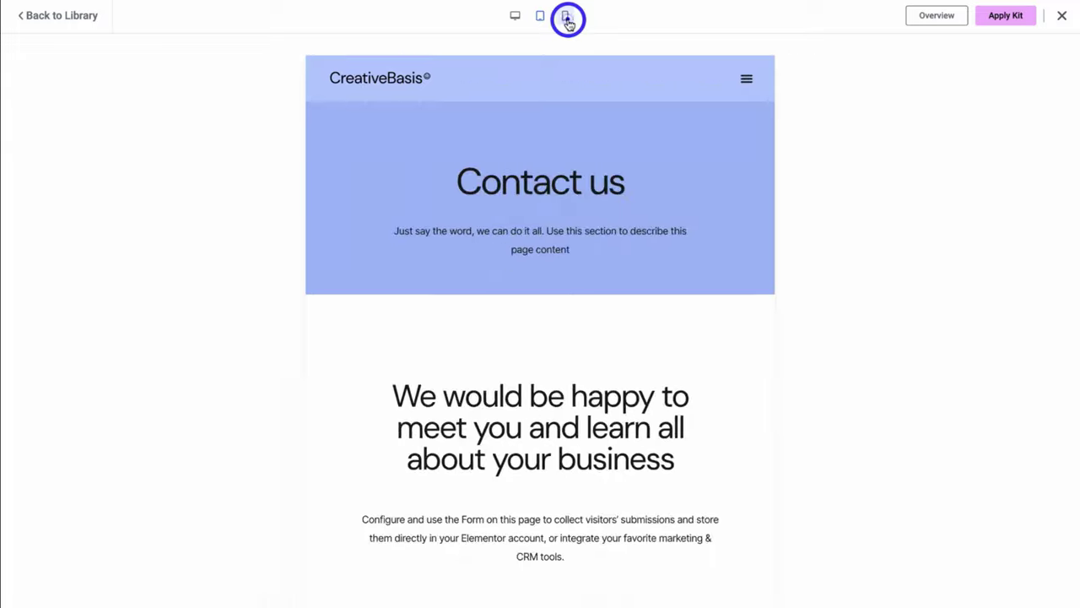
{"action": "scroll", "coordinate": [579, 189], "scroll_direction": "down", "scroll_amount": 4}
{"action": "scroll", "coordinate": [580, 193], "scroll_direction": "down", "scroll_amount": 4}
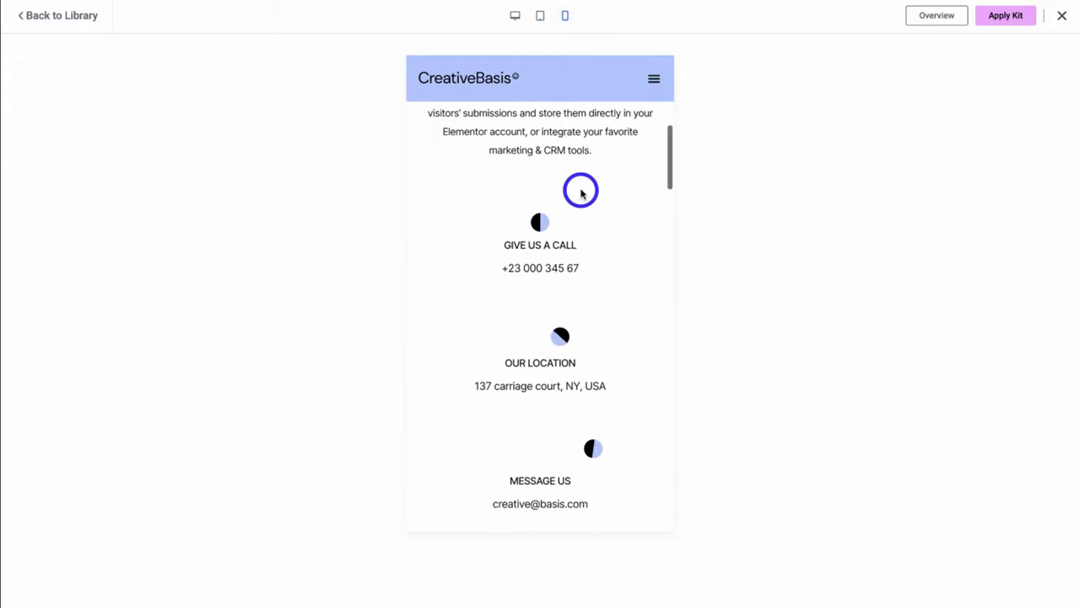
{"action": "scroll", "coordinate": [580, 193], "scroll_direction": "down", "scroll_amount": 4}
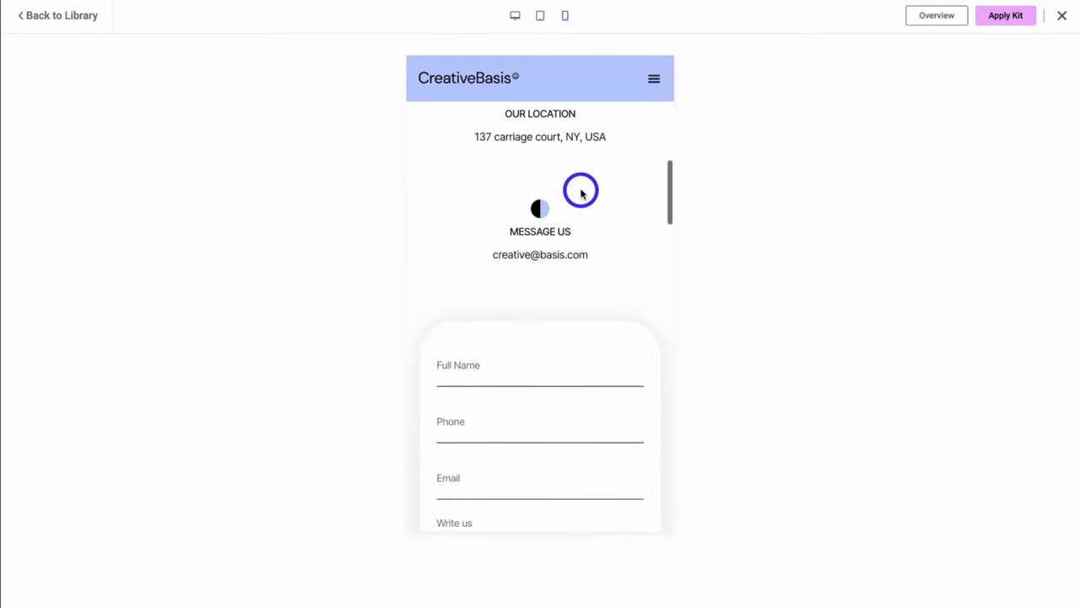
{"action": "scroll", "coordinate": [581, 194], "scroll_direction": "down", "scroll_amount": 4}
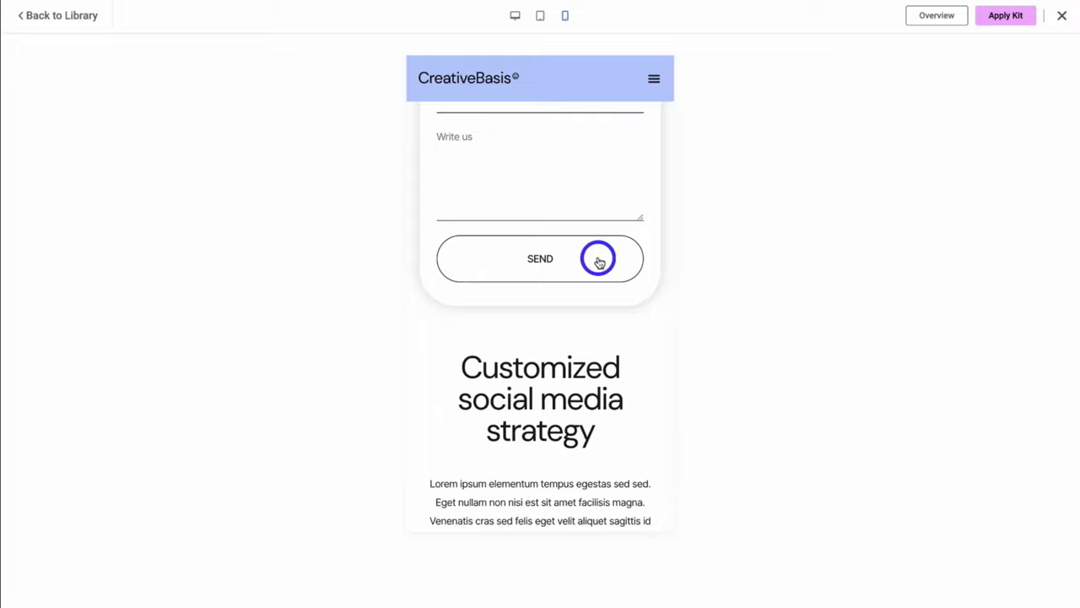
{"action": "scroll", "coordinate": [597, 261], "scroll_direction": "up", "scroll_amount": 6}
{"action": "left_click", "coordinate": [516, 16]}
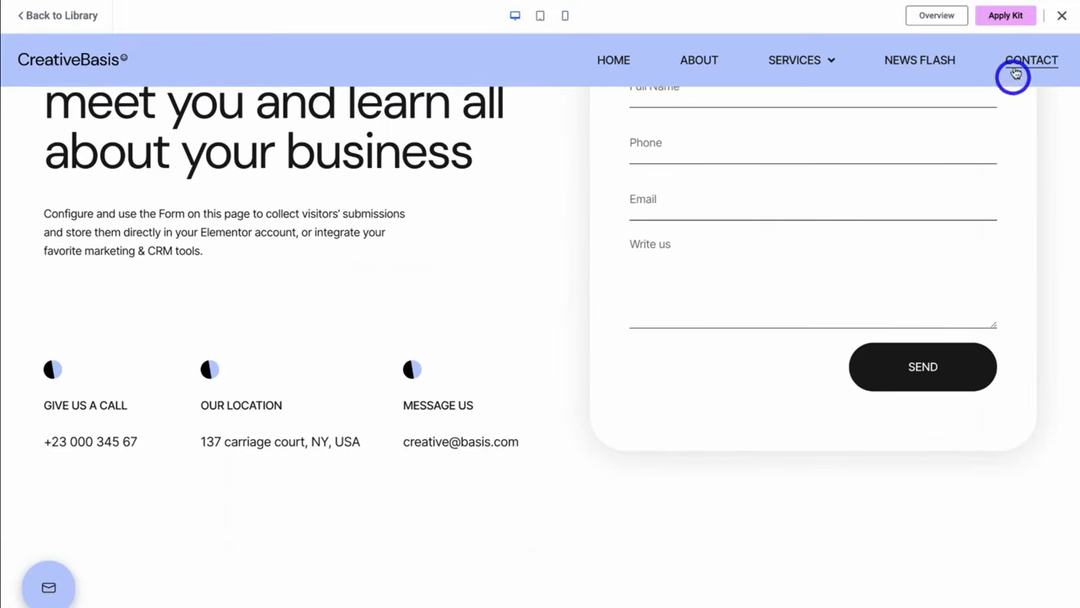
Apply the entire Digital Marketing Agency 2 kit to the site and close the import summary
{"action": "left_click", "coordinate": [1004, 15]}
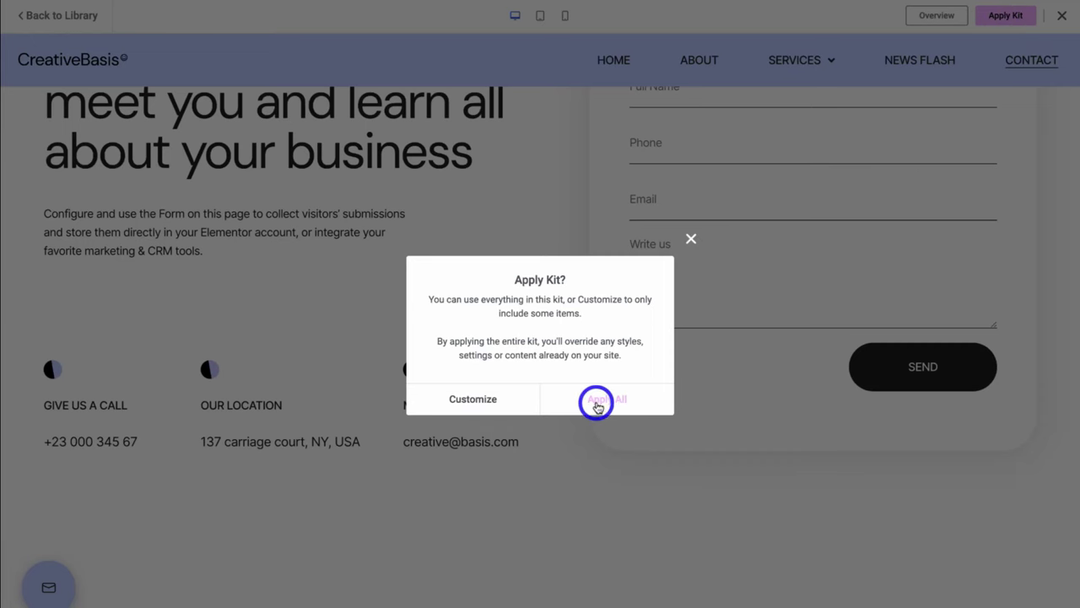
{"action": "left_click", "coordinate": [596, 404]}
{"action": "left_click", "coordinate": [604, 385]}
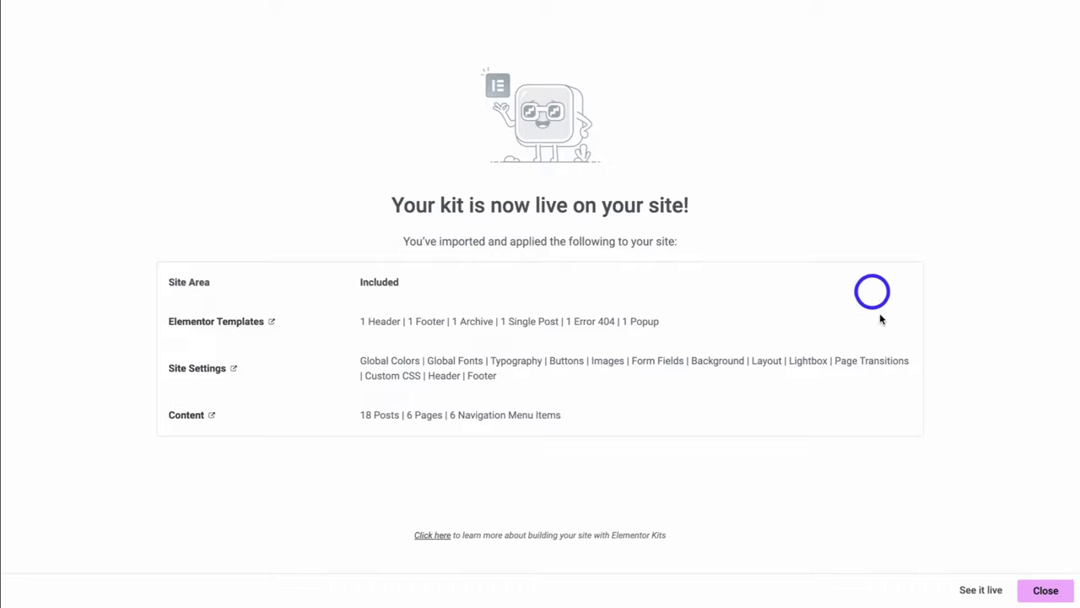
{"action": "left_click", "coordinate": [1041, 591]}
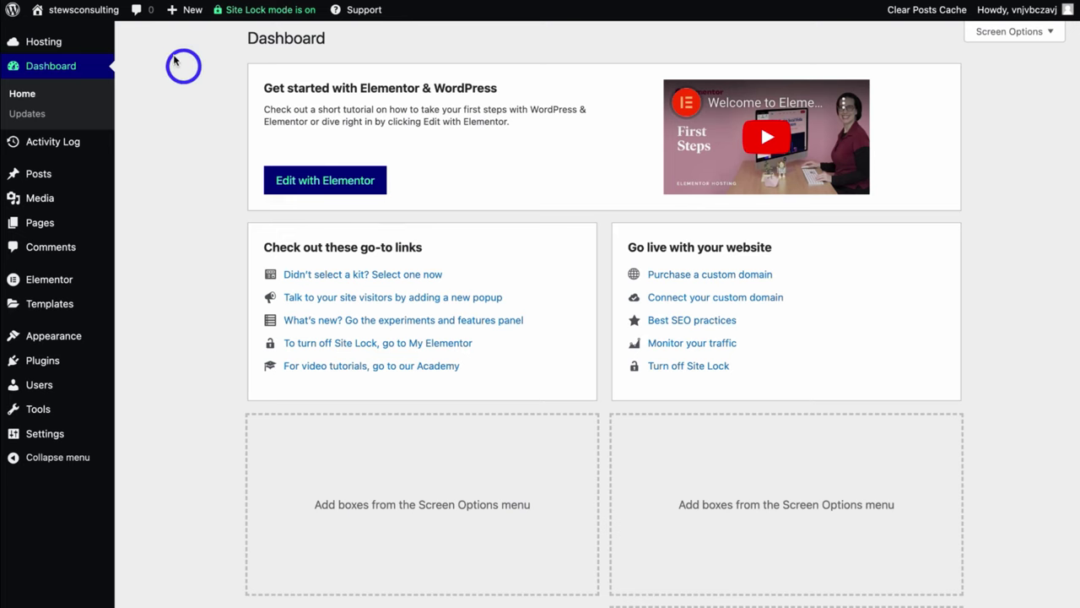
Visit the live site and review the imported home page and its navigation menu
{"action": "left_click", "coordinate": [79, 17]}
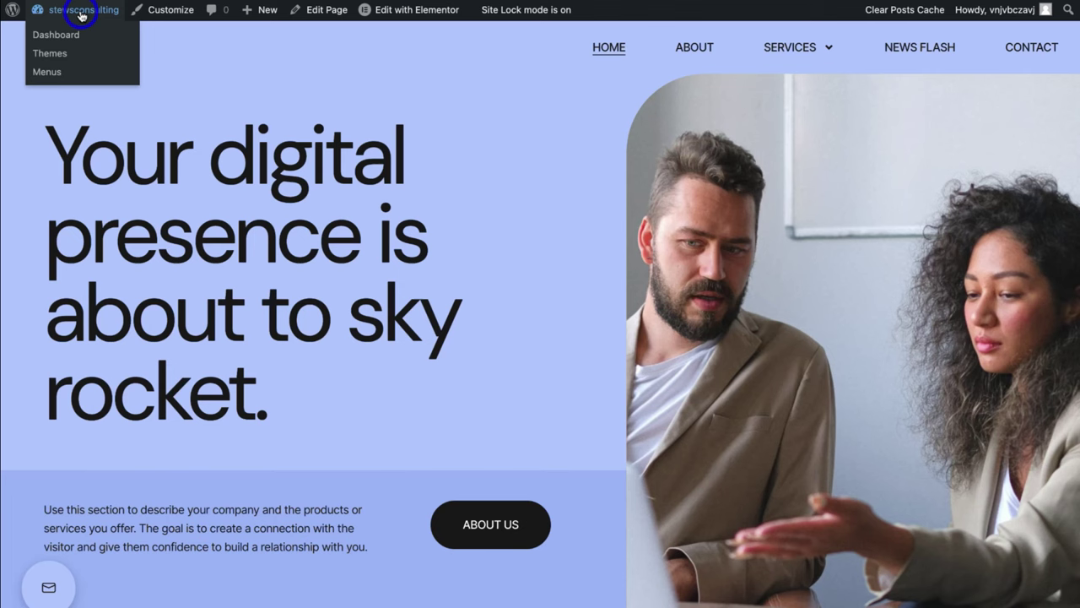
{"action": "scroll", "coordinate": [199, 154], "scroll_direction": "down", "scroll_amount": 2}
{"action": "scroll", "coordinate": [199, 154], "scroll_direction": "down", "scroll_amount": 7}
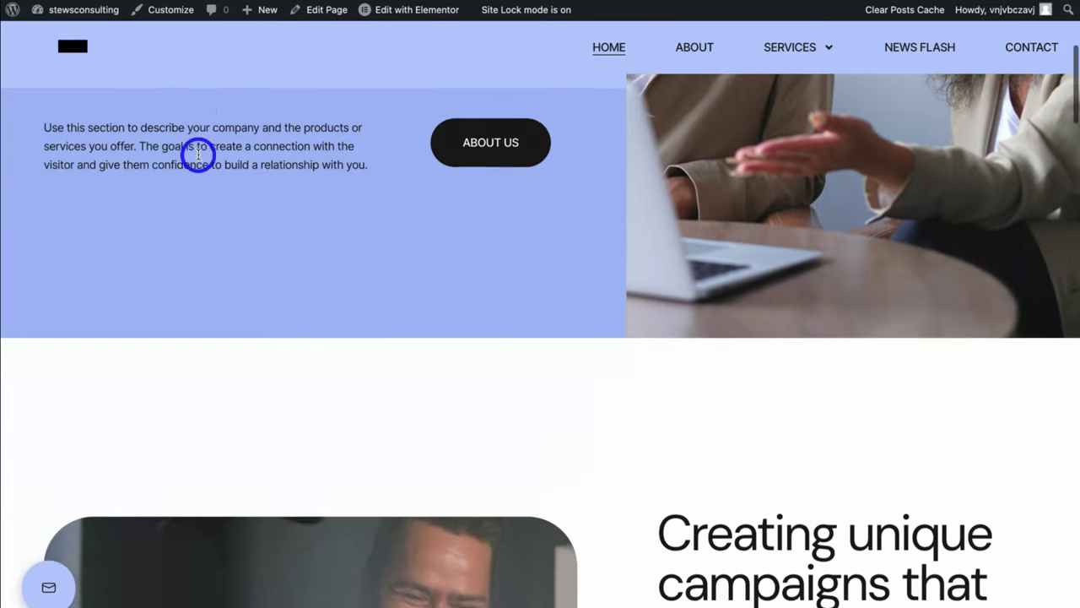
{"action": "scroll", "coordinate": [198, 154], "scroll_direction": "up", "scroll_amount": 8}
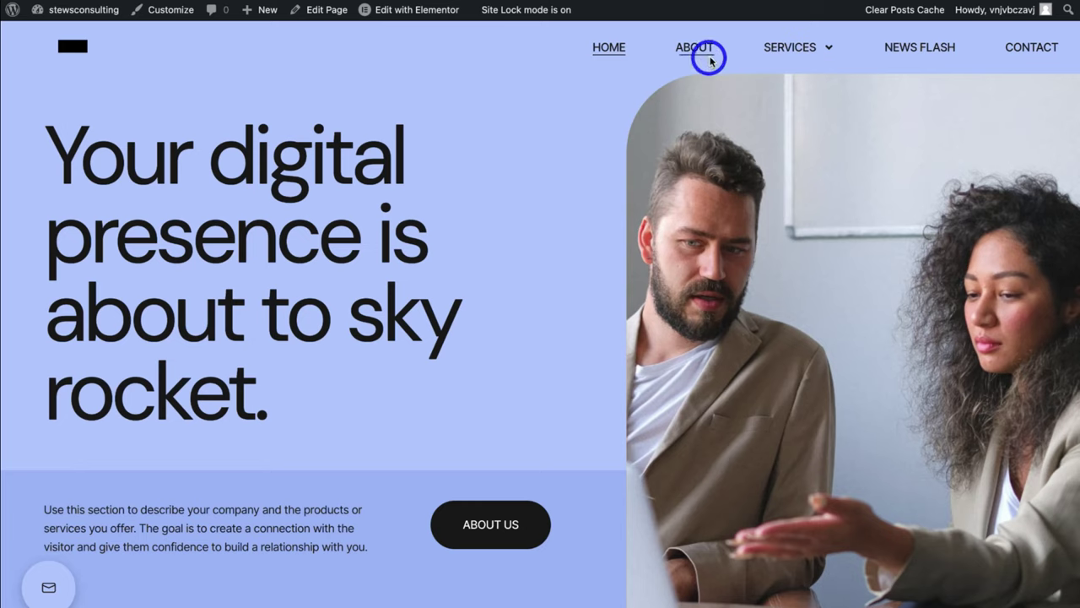
{"action": "mouse_move", "coordinate": [785, 57]}
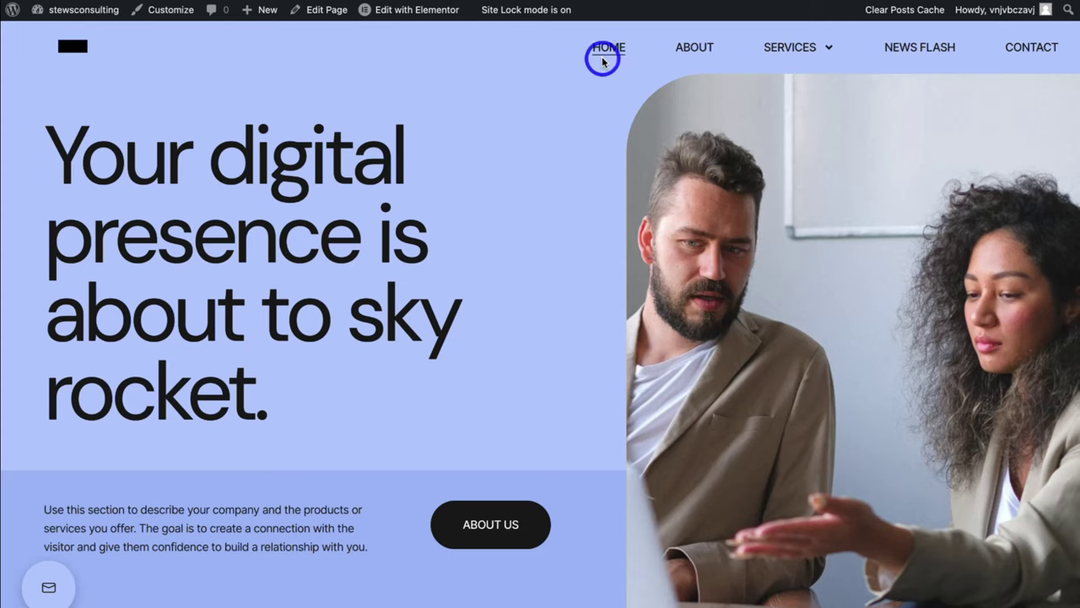
Open the home page in the Elementor editor, dismiss the What's New notice and expand the Hero section's structure
{"action": "left_click", "coordinate": [410, 15]}
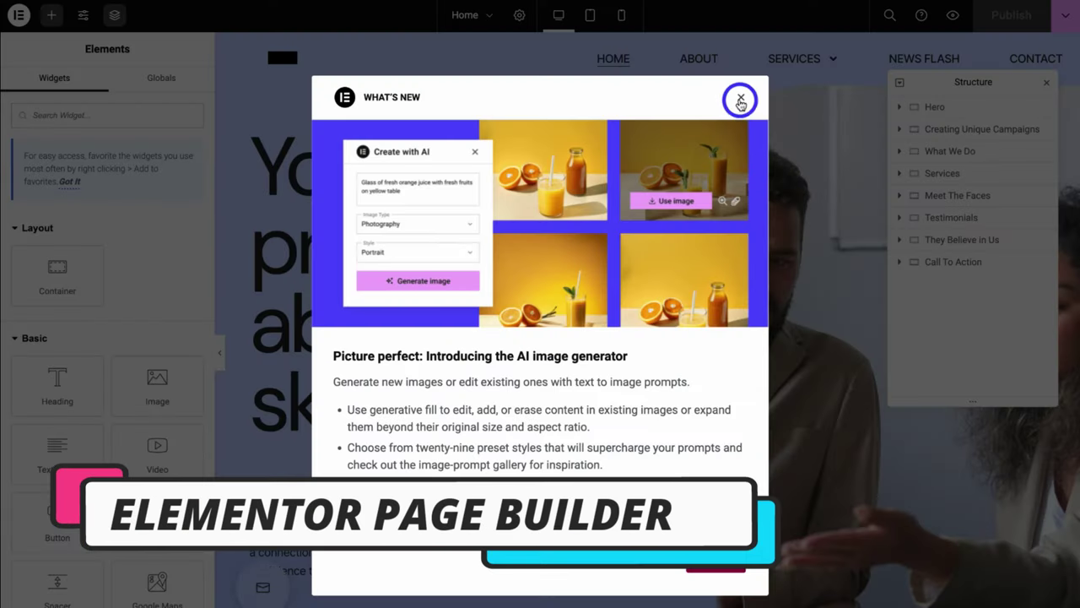
{"action": "left_click", "coordinate": [741, 98]}
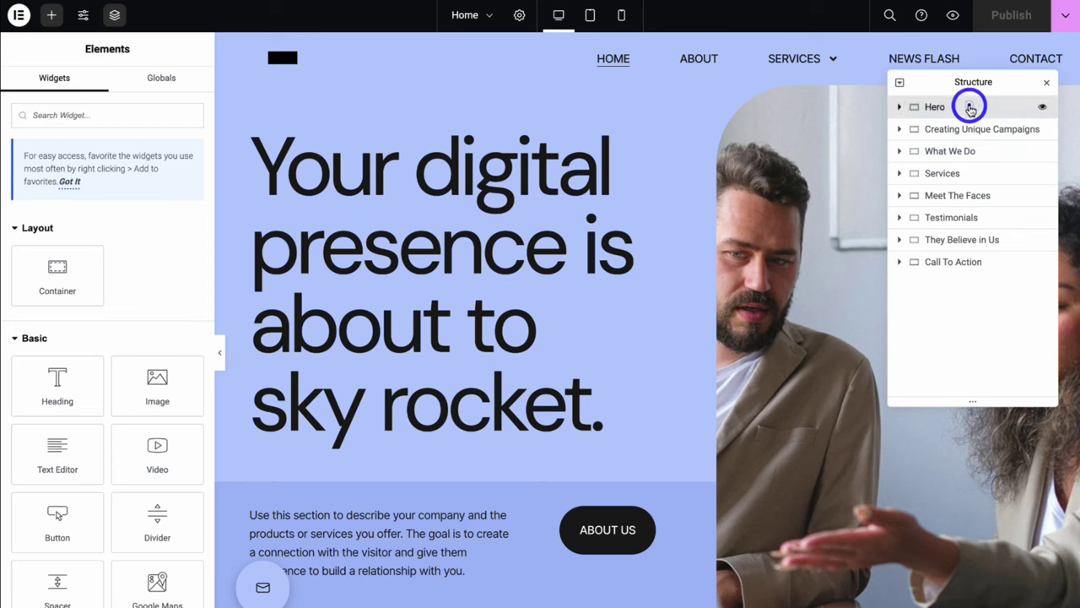
{"action": "left_click", "coordinate": [970, 107]}
{"action": "left_click", "coordinate": [899, 107]}
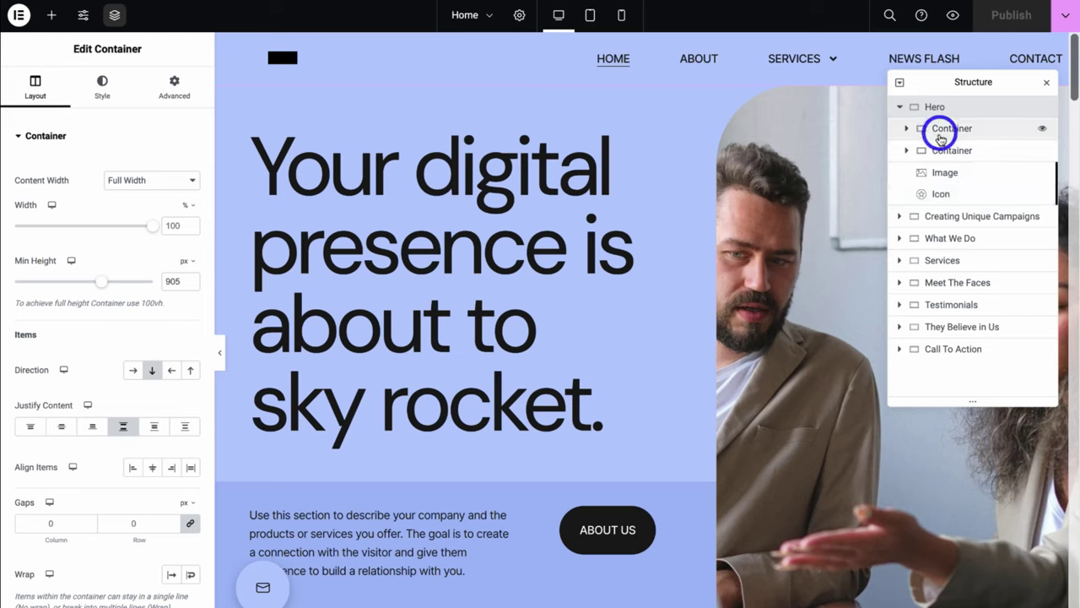
Examine the Hero image's content, style and advanced settings, and look at the Hero icon's content settings
{"action": "left_click", "coordinate": [971, 178]}
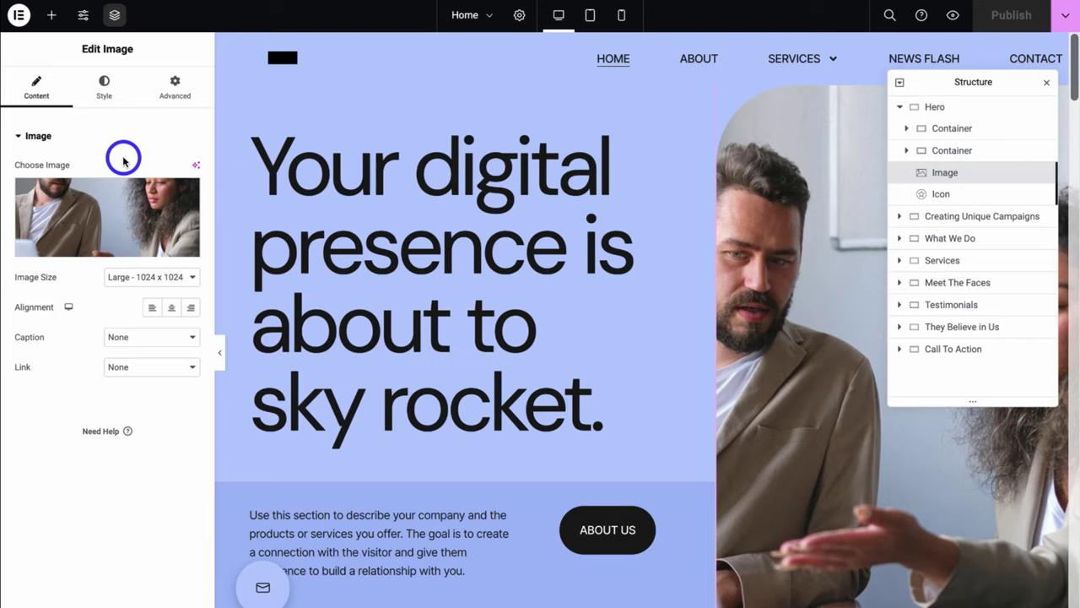
{"action": "mouse_move", "coordinate": [118, 203]}
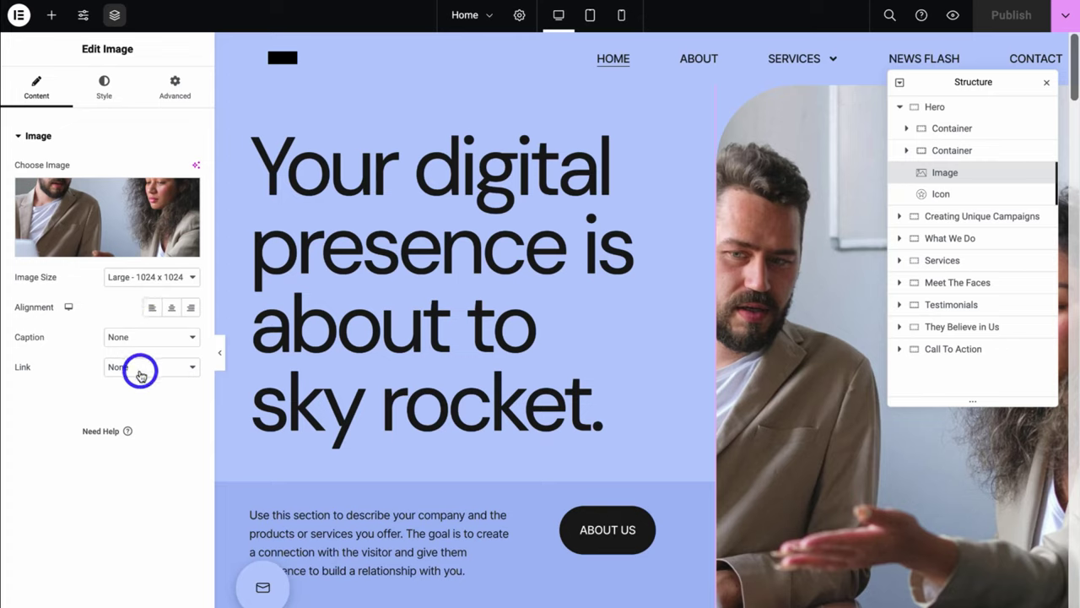
{"action": "left_click", "coordinate": [99, 93]}
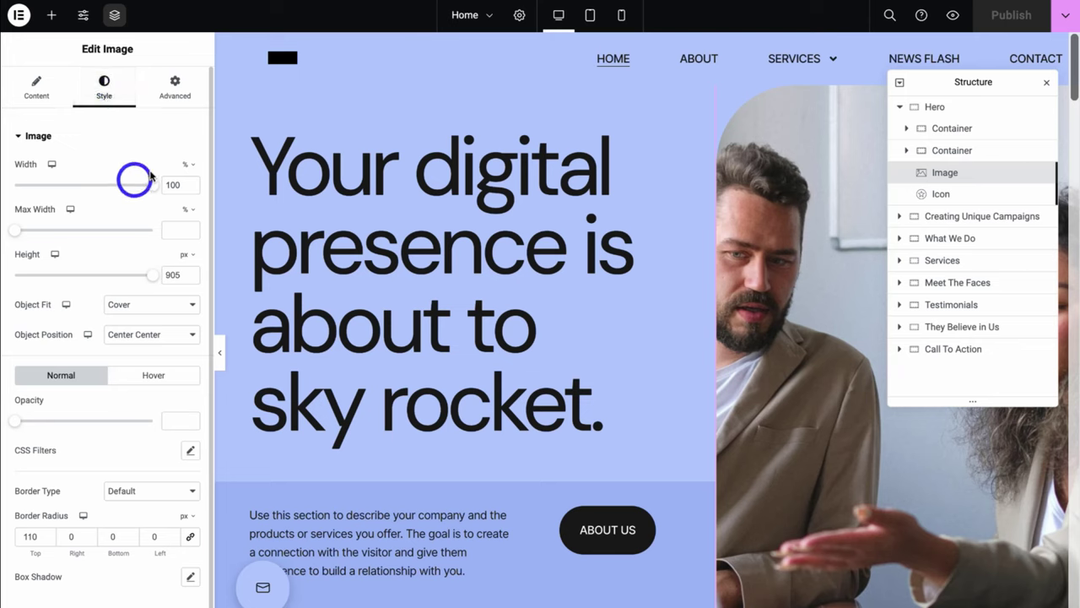
{"action": "left_click", "coordinate": [167, 103]}
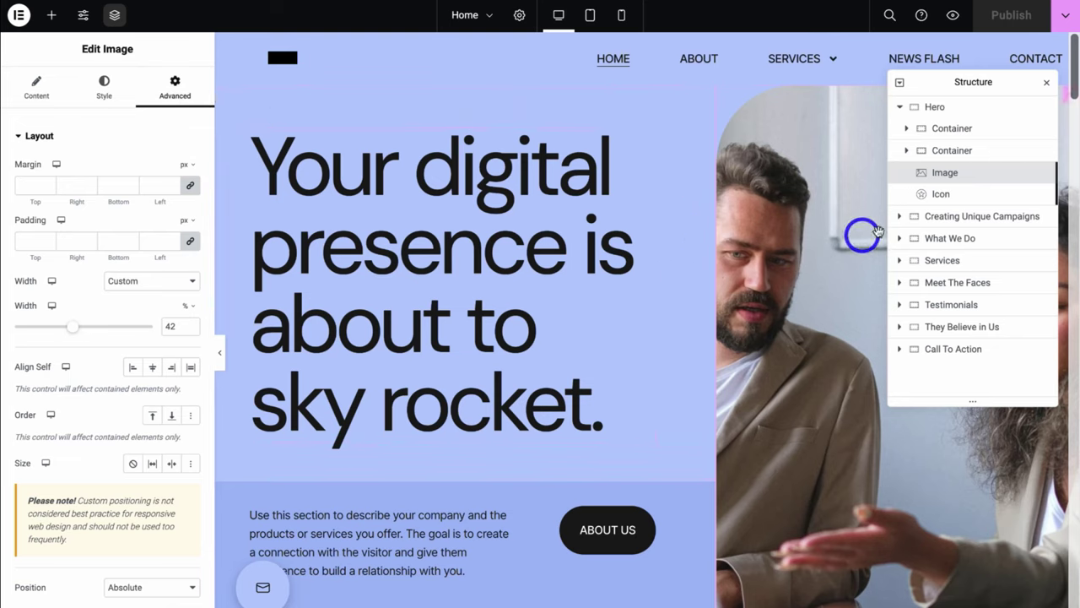
{"action": "left_click", "coordinate": [944, 194]}
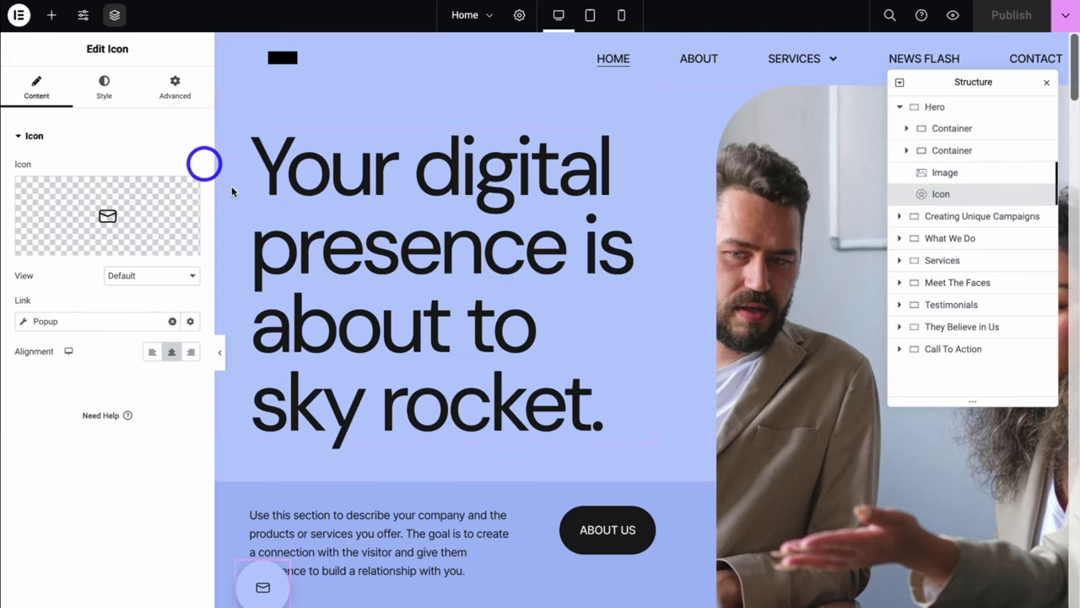
Replace the Hero heading text with "Your All-in-one Digital Consultant" and open the heading's style settings
{"action": "left_click", "coordinate": [522, 284]}
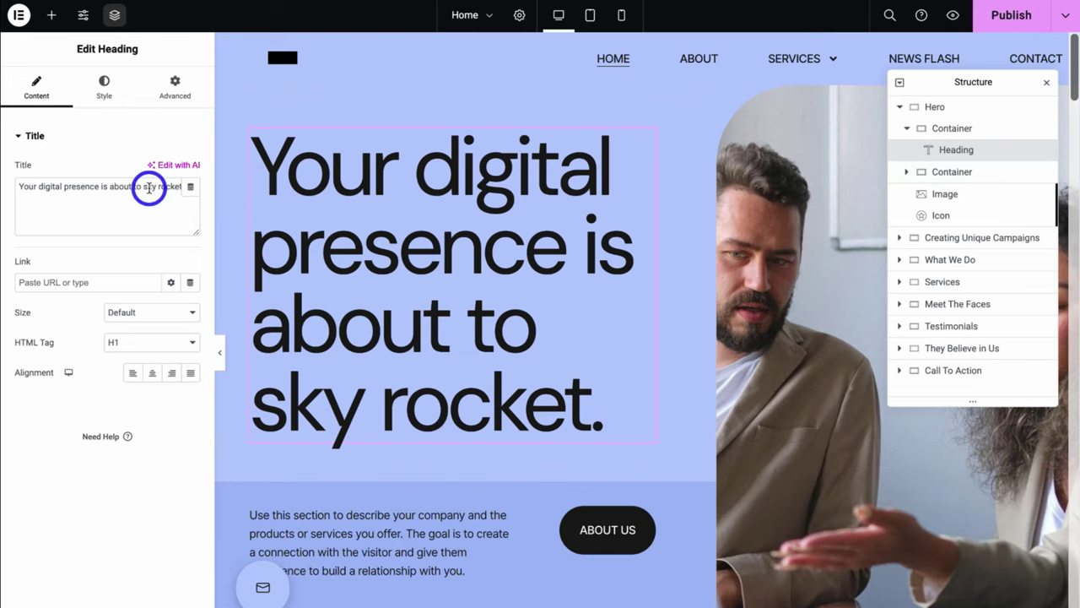
{"action": "key", "text": "ctrl+a"}
{"action": "type", "text": "Your All-in-one Digital Consultant"}
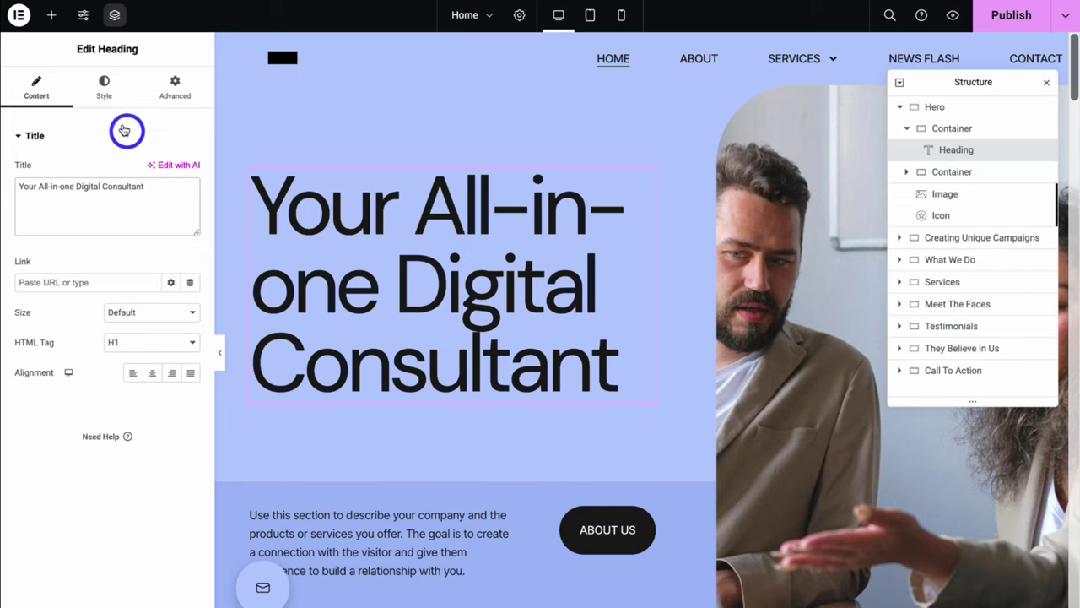
{"action": "left_click", "coordinate": [102, 93]}
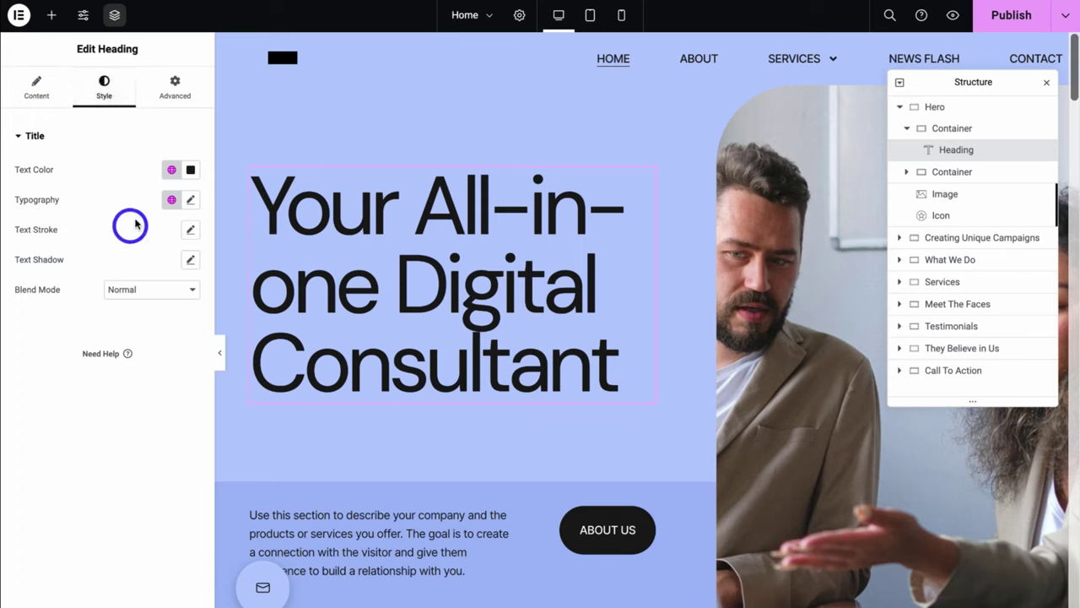
Try the custom text color #B42929 on the Hero heading and set it back to the global Primary color
{"action": "left_click", "coordinate": [172, 172]}
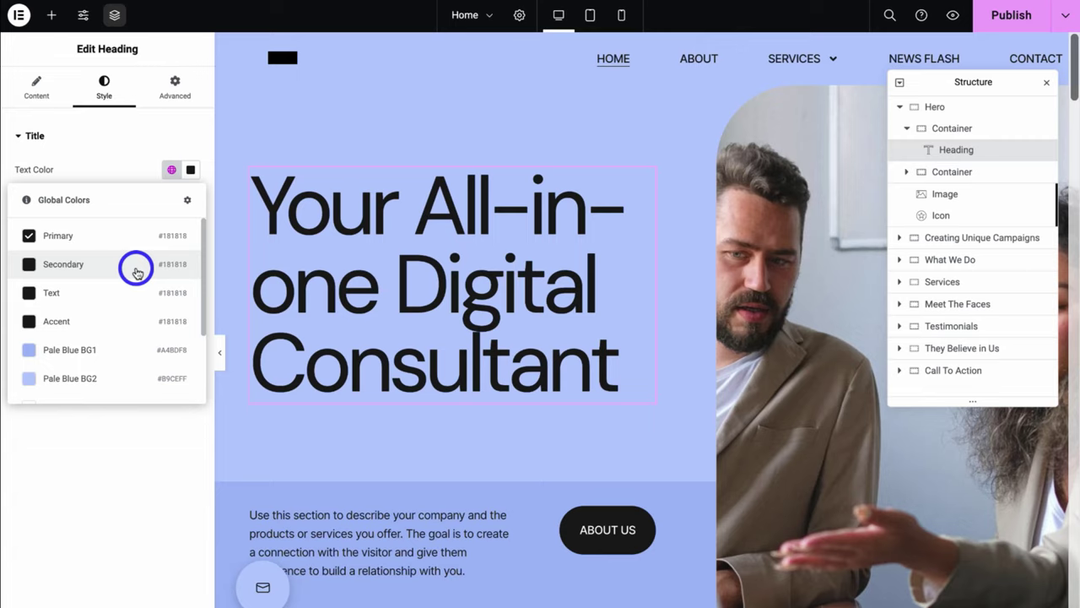
{"action": "left_click", "coordinate": [192, 171]}
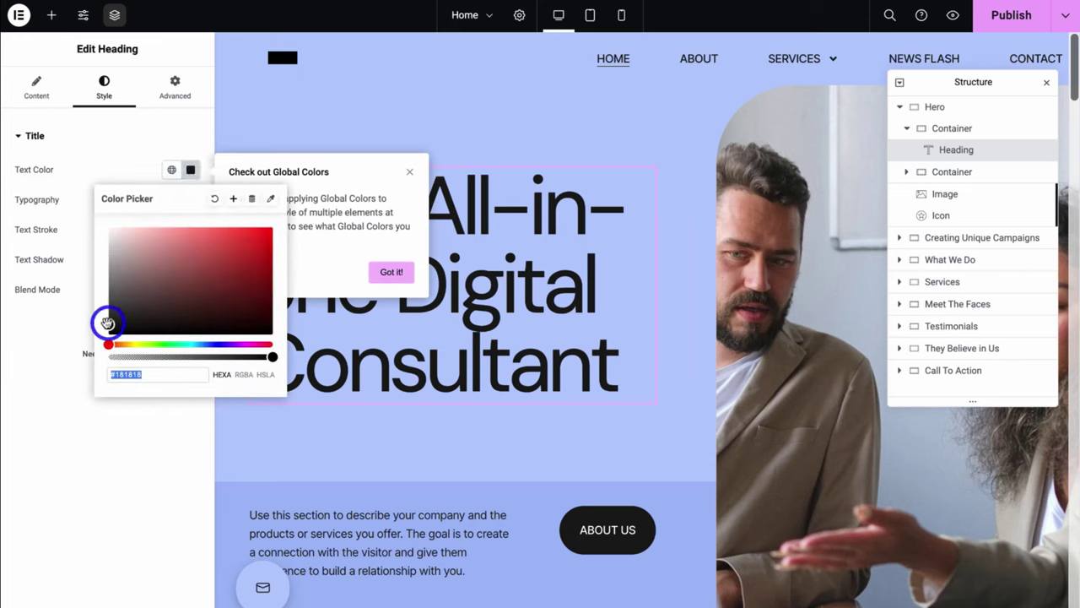
{"action": "left_click_drag", "start_coordinate": [107, 321], "coordinate": [234, 258]}
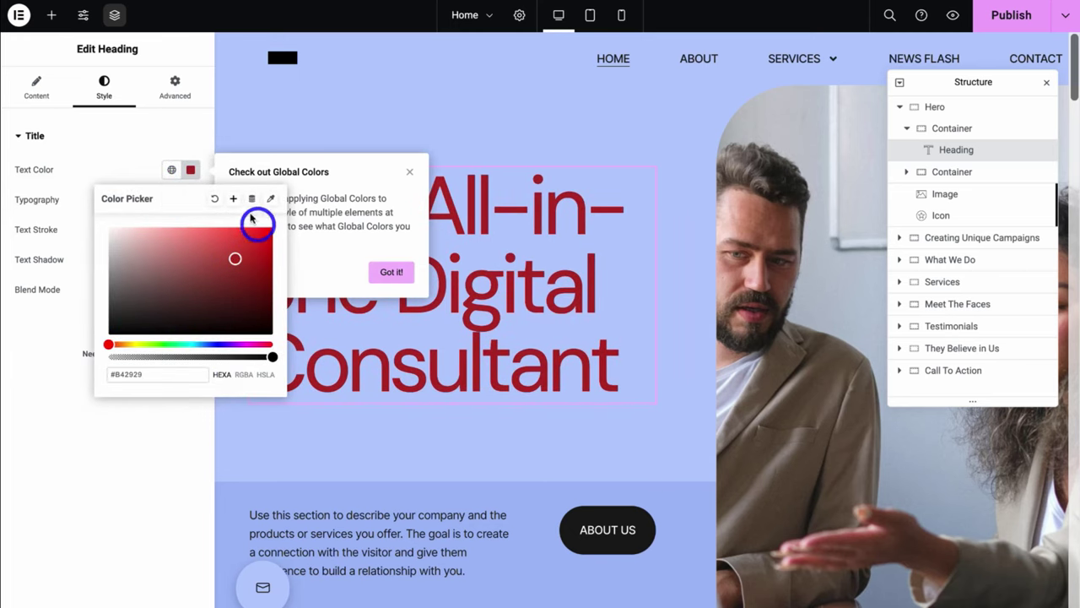
{"action": "left_click", "coordinate": [172, 172]}
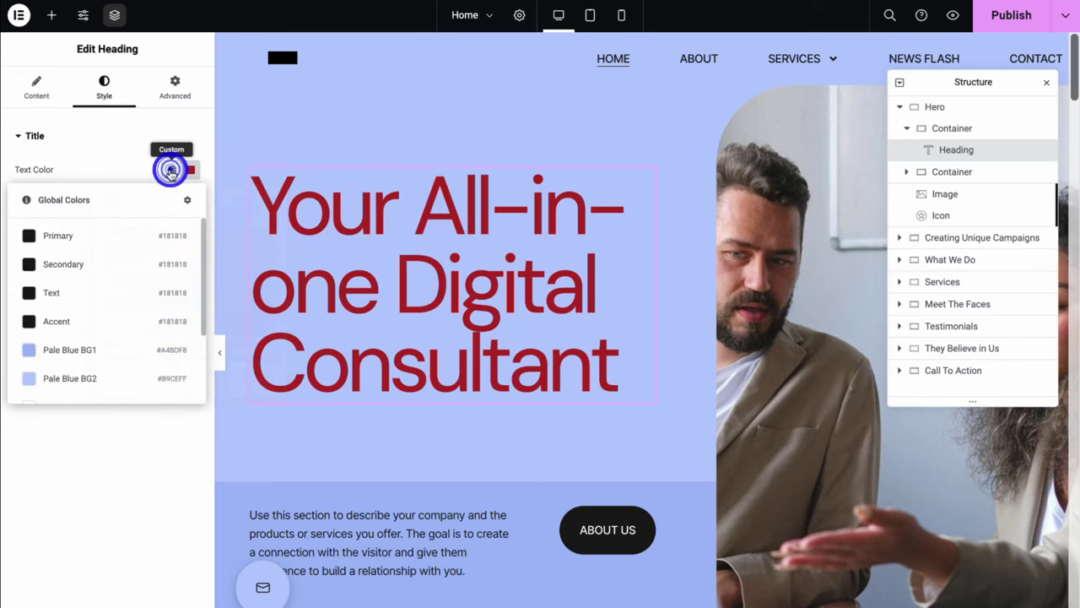
{"action": "left_click", "coordinate": [158, 239]}
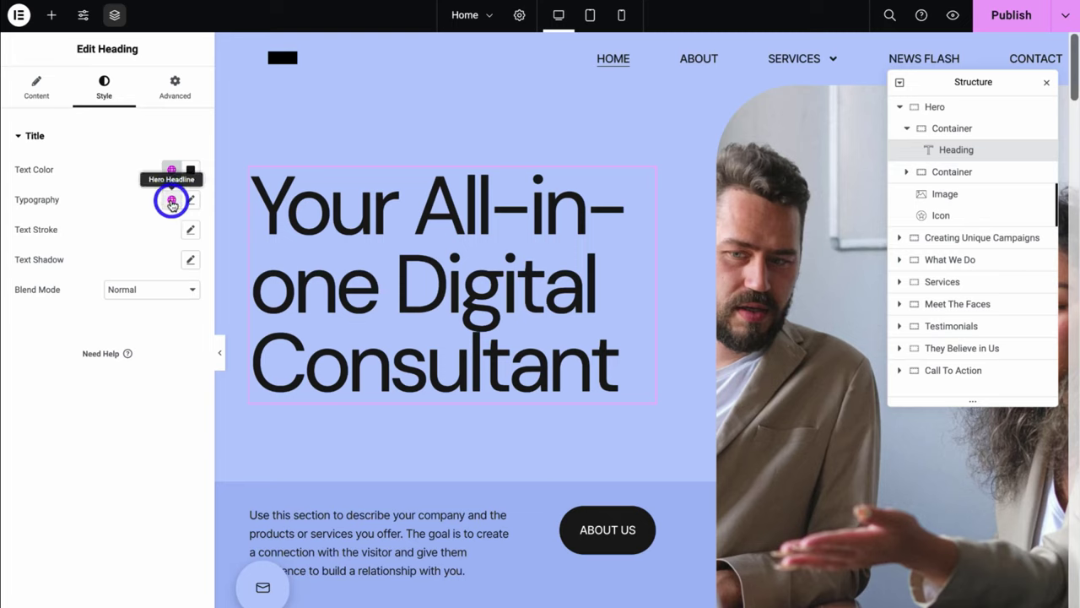
Try the global Primary font on the Hero heading, reapply the Hero Headline font and view the heading's advanced settings
{"action": "left_click", "coordinate": [171, 201]}
{"action": "scroll", "coordinate": [157, 269], "scroll_direction": "down", "scroll_amount": 3}
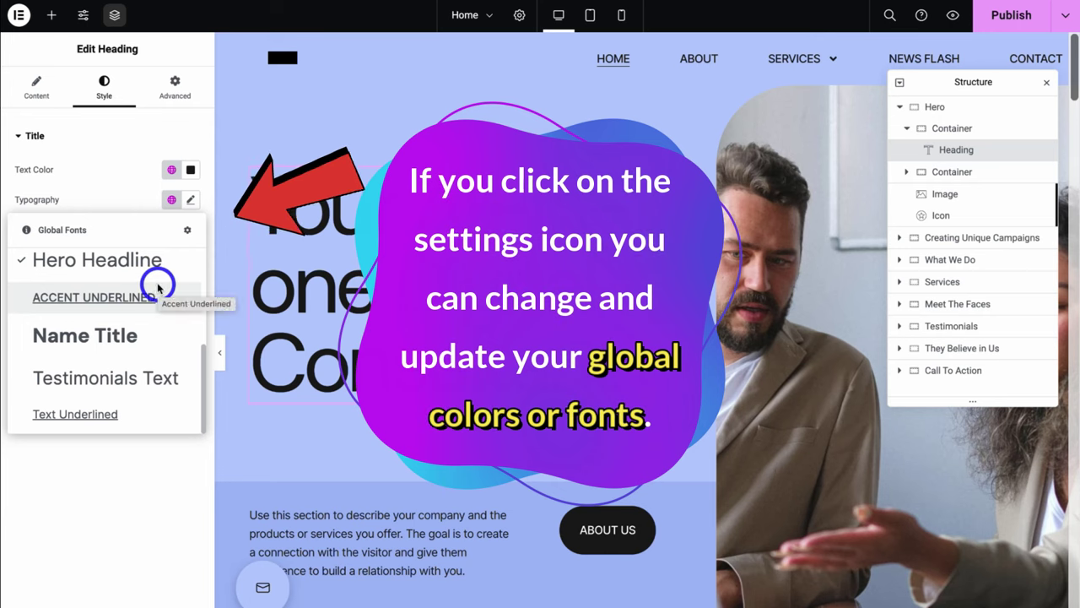
{"action": "scroll", "coordinate": [156, 284], "scroll_direction": "up", "scroll_amount": 1}
{"action": "scroll", "coordinate": [149, 314], "scroll_direction": "up", "scroll_amount": 3}
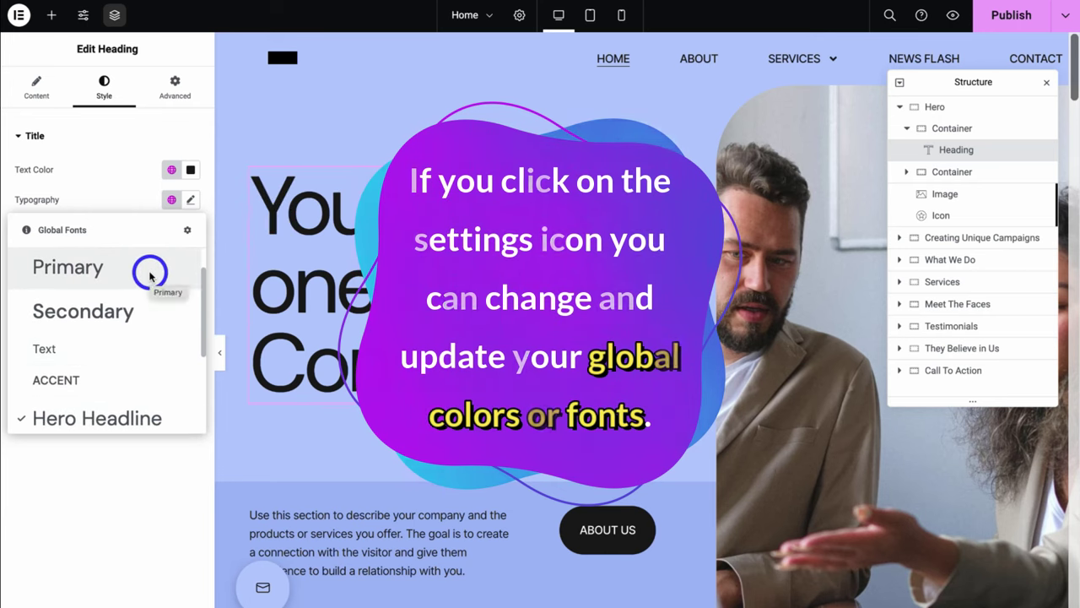
{"action": "left_click", "coordinate": [149, 272]}
{"action": "left_click", "coordinate": [171, 200]}
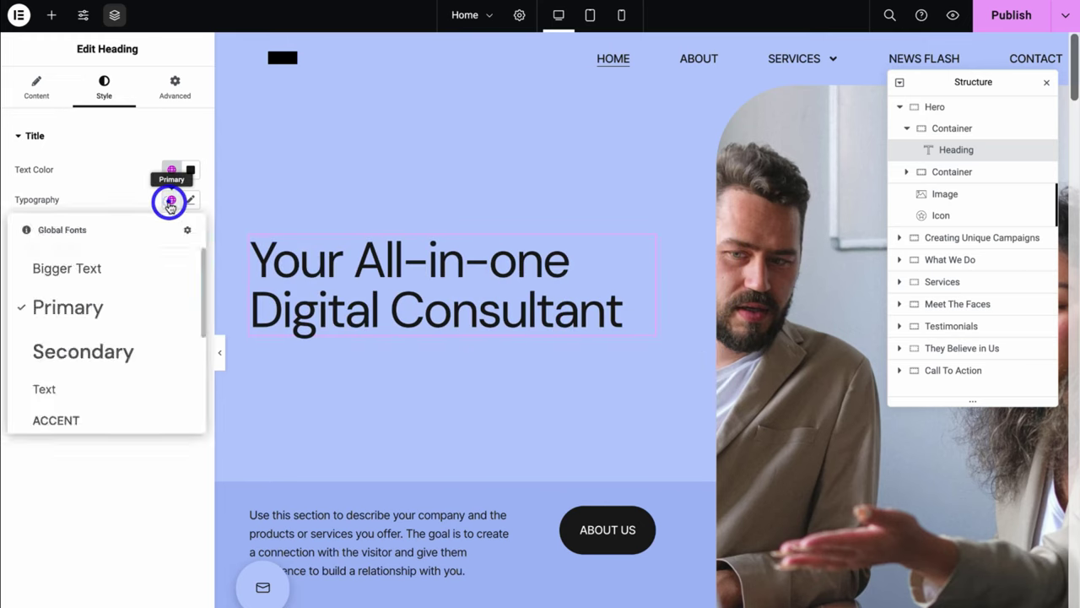
{"action": "scroll", "coordinate": [139, 300], "scroll_direction": "down", "scroll_amount": 2}
{"action": "scroll", "coordinate": [136, 304], "scroll_direction": "down", "scroll_amount": 1}
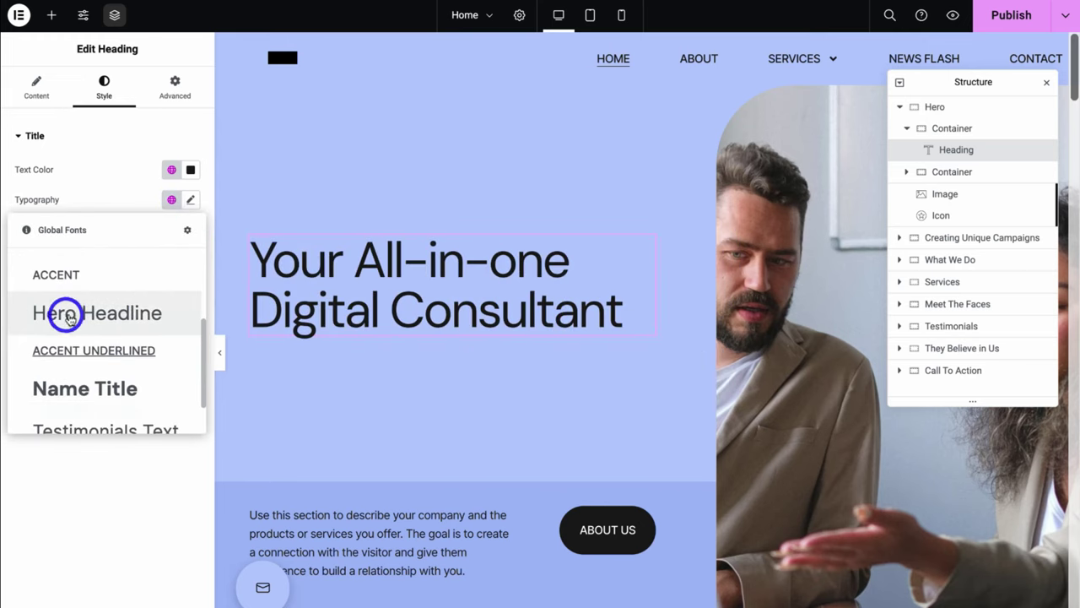
{"action": "left_click", "coordinate": [161, 313]}
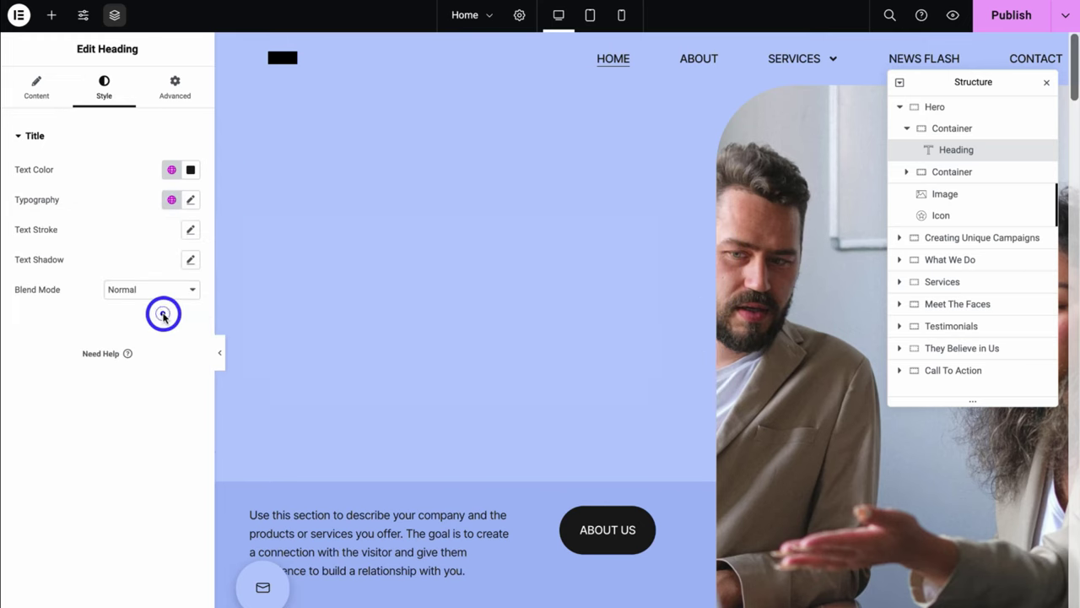
{"action": "left_click", "coordinate": [171, 103]}
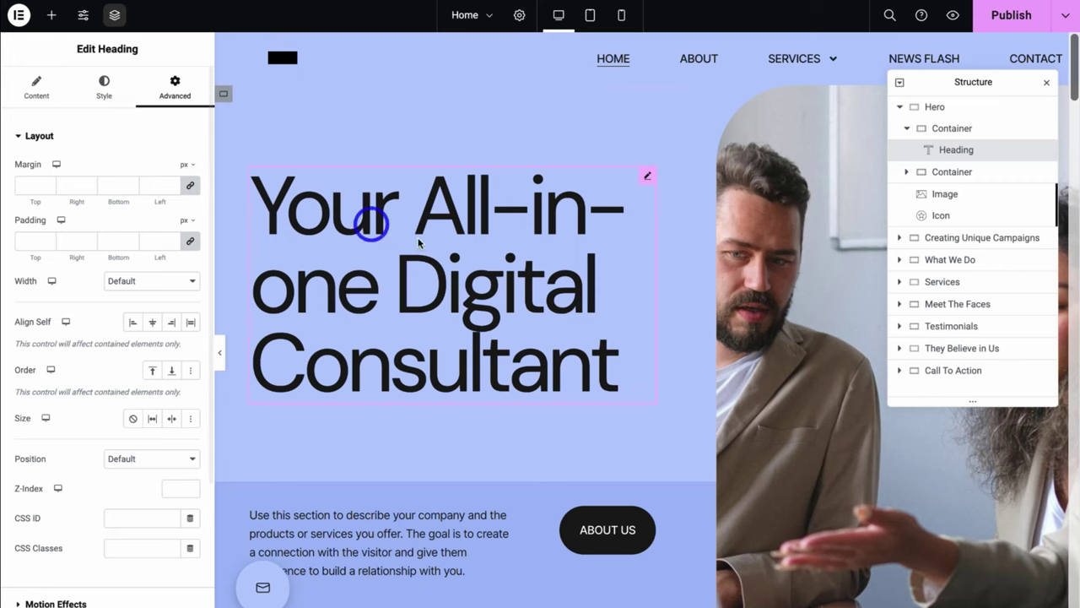
Replace the Hero description paragraph with "We are the number #1 full-service digital consultant for local businesses."
{"action": "scroll", "coordinate": [441, 250], "scroll_direction": "down", "scroll_amount": 3}
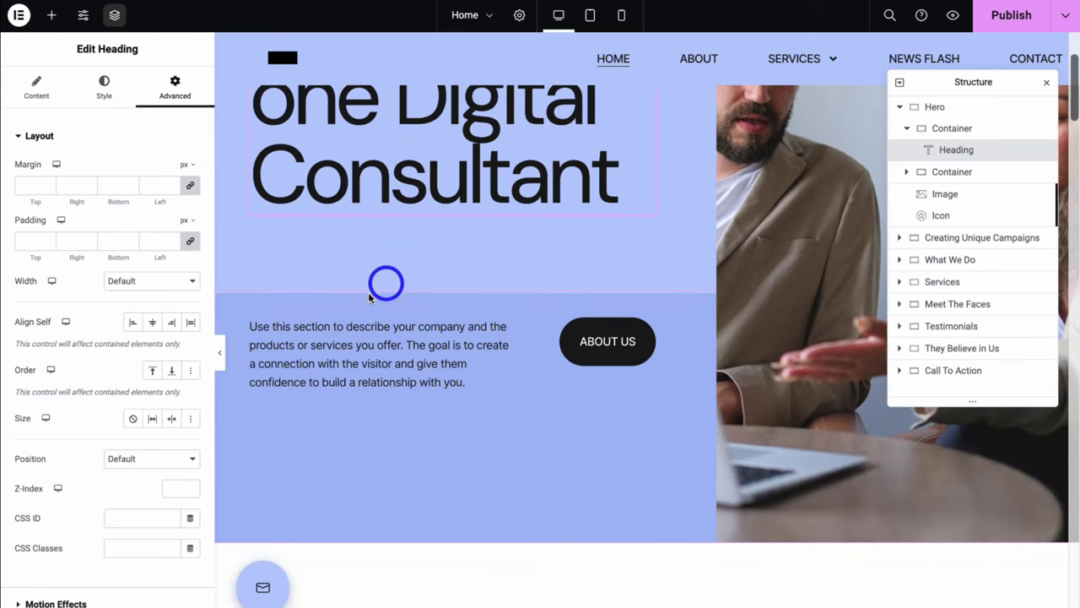
{"action": "left_click", "coordinate": [383, 338]}
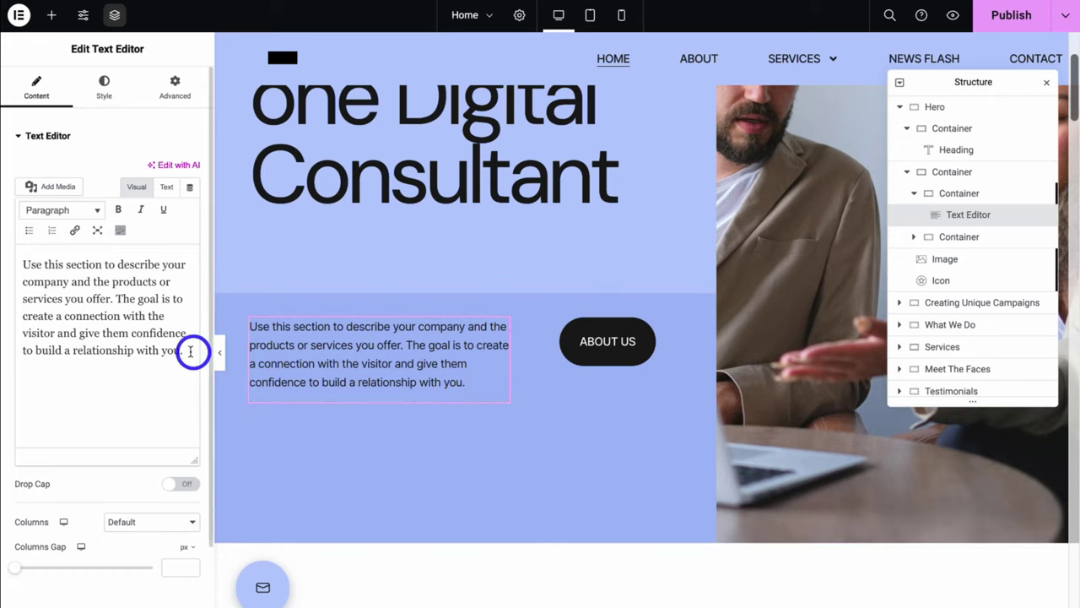
{"action": "left_click_drag", "start_coordinate": [185, 350], "coordinate": [20, 261]}
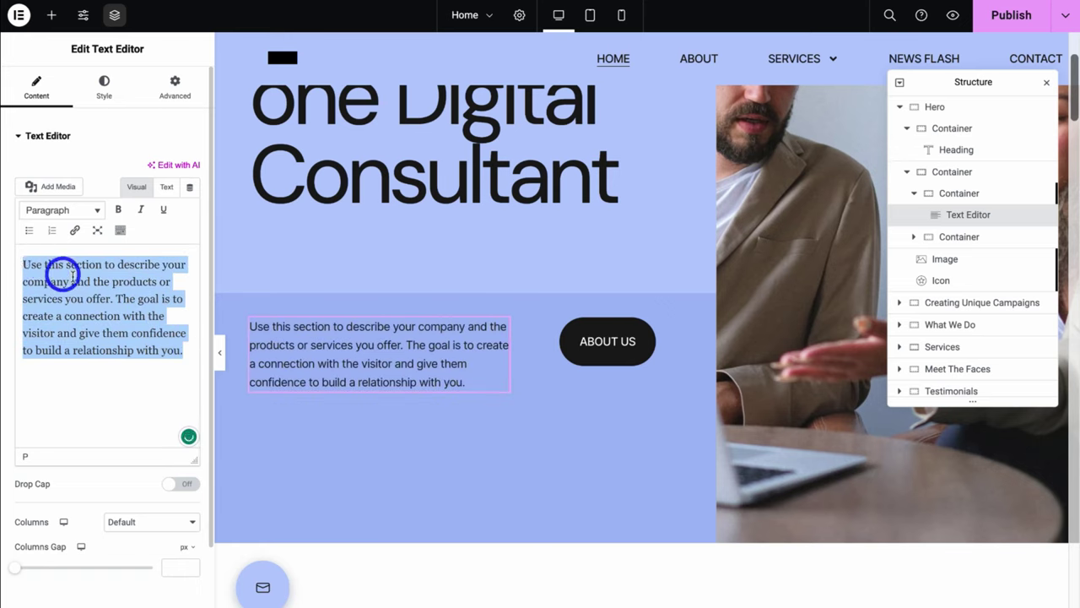
{"action": "type", "text": "We are the number #1 full service digital consultant for local businesses."}
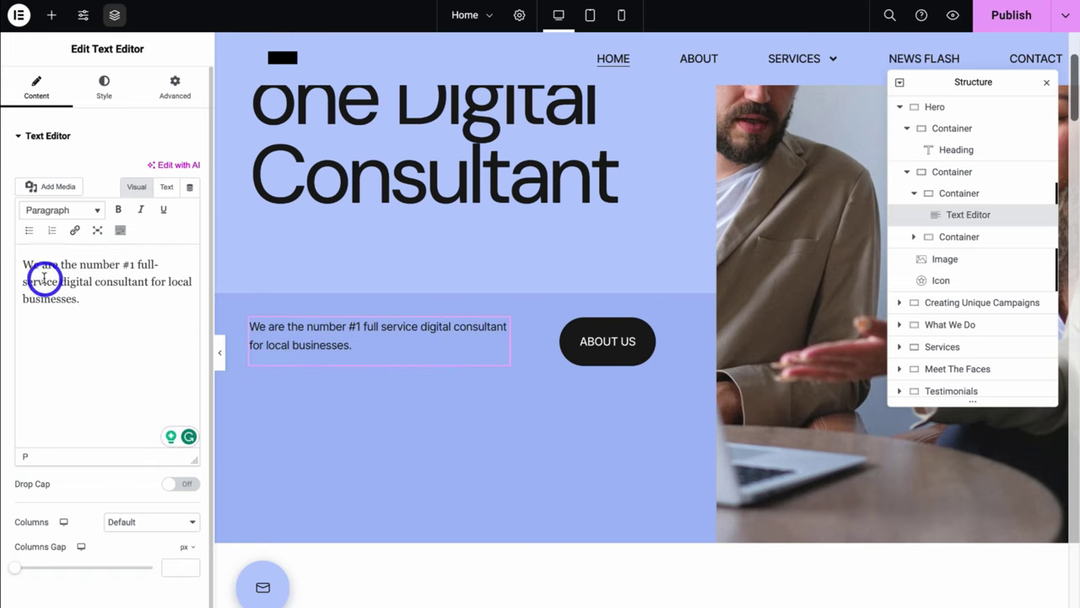
{"action": "left_click", "coordinate": [107, 301]}
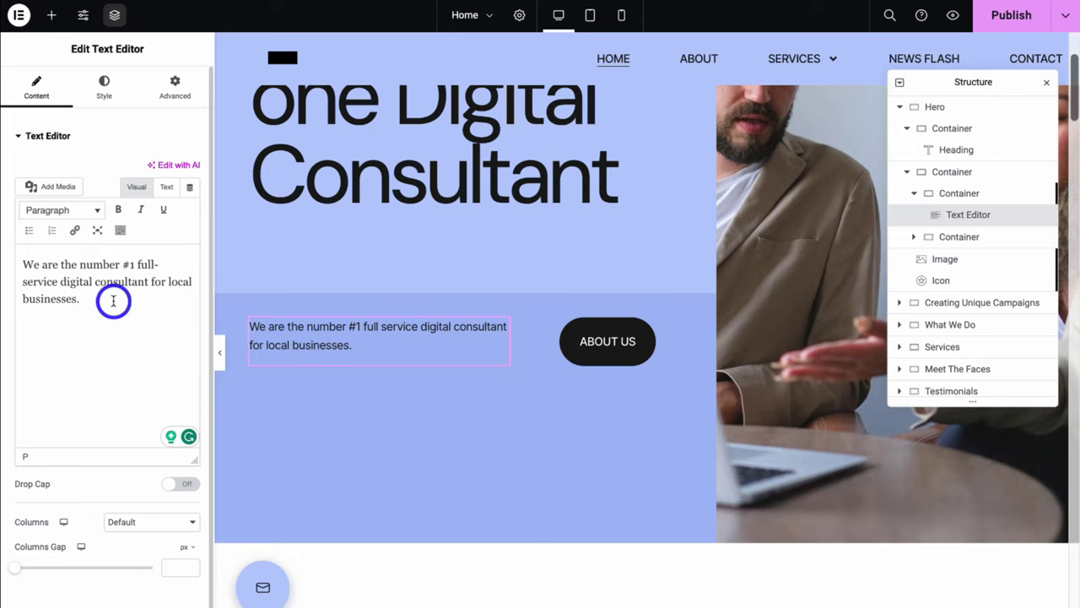
Try bold formatting on the whole Hero paragraph, look through the paragraph style options and remove the bold
{"action": "left_click_drag", "start_coordinate": [110, 301], "coordinate": [20, 267]}
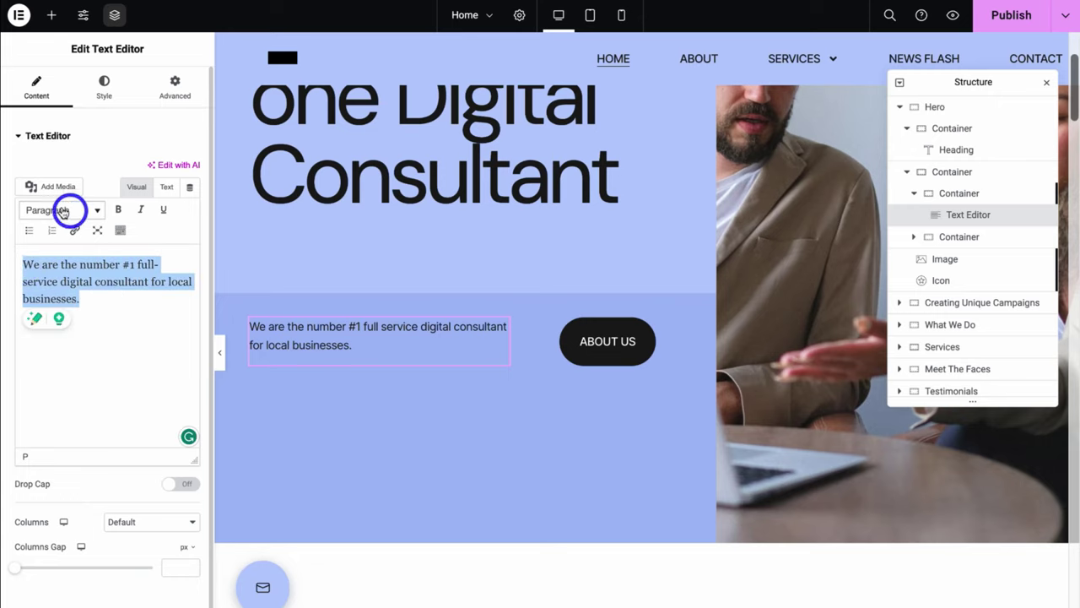
{"action": "left_click", "coordinate": [118, 211]}
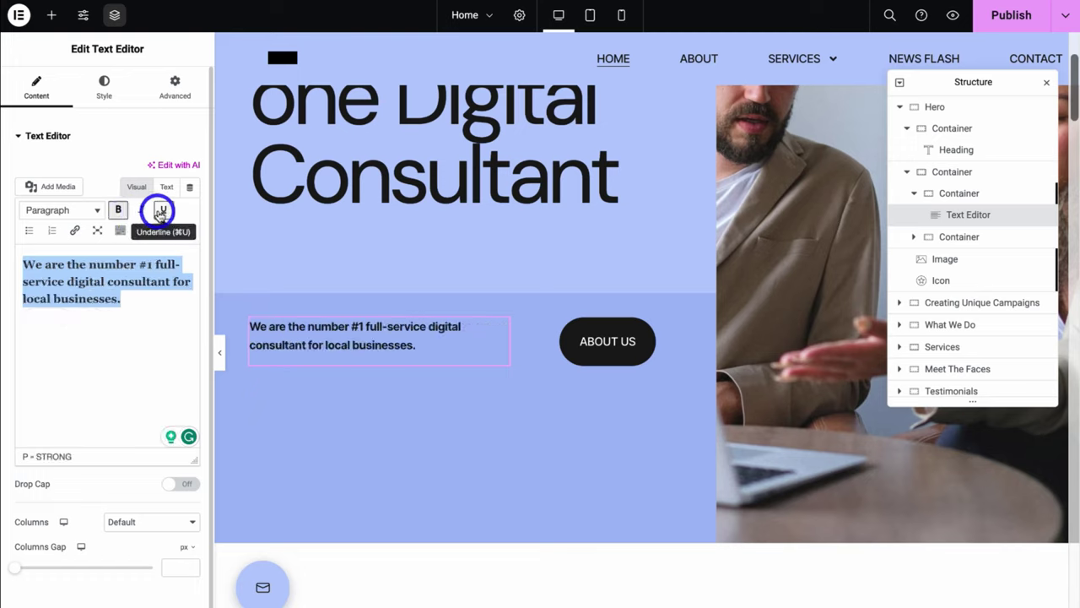
{"action": "left_click", "coordinate": [97, 211]}
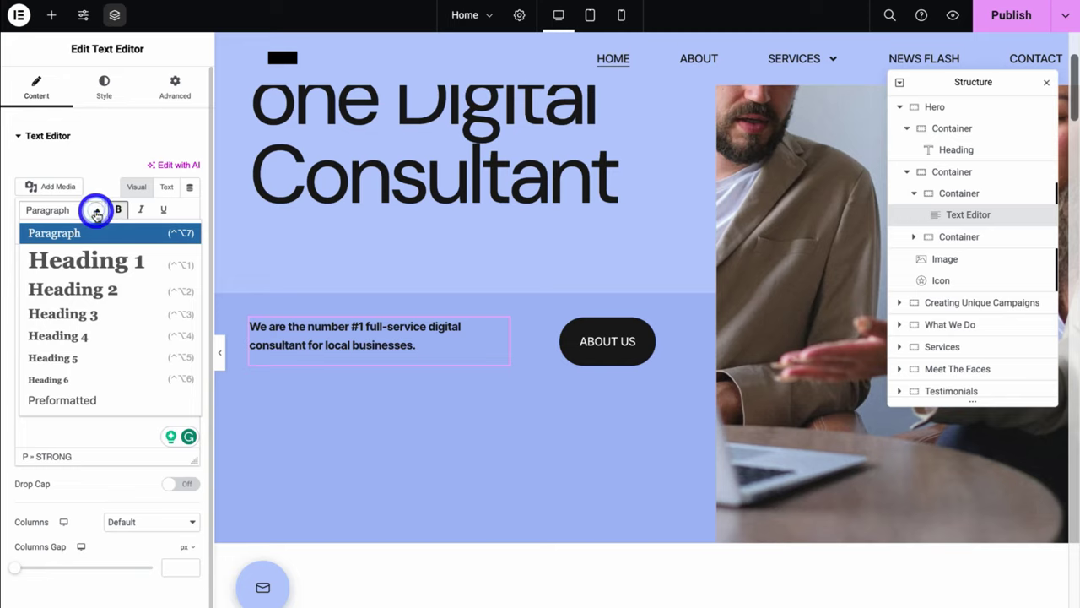
{"action": "left_click", "coordinate": [89, 234]}
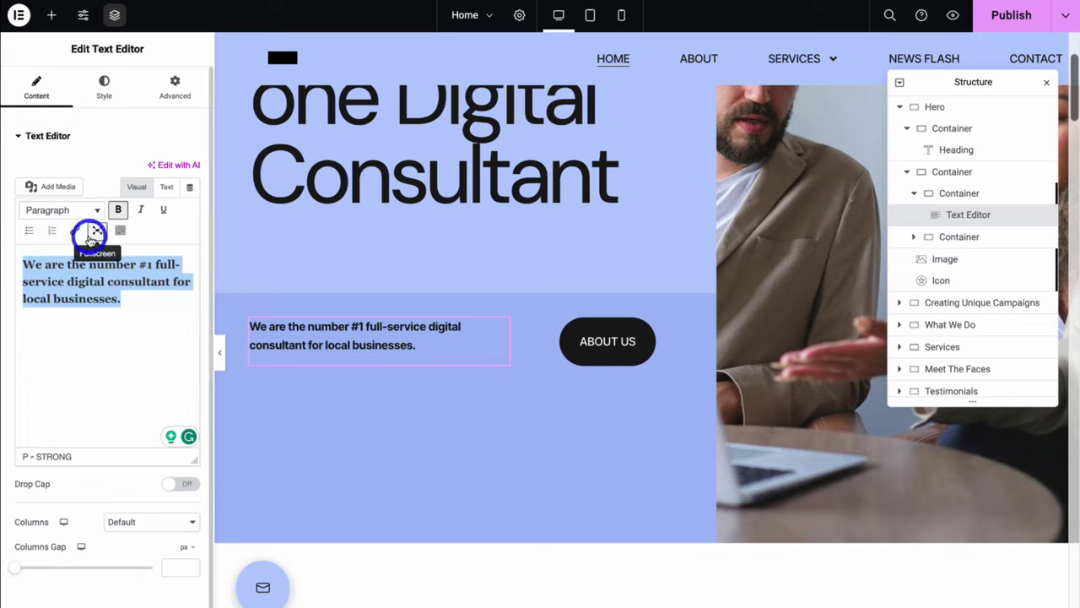
{"action": "left_click", "coordinate": [142, 304]}
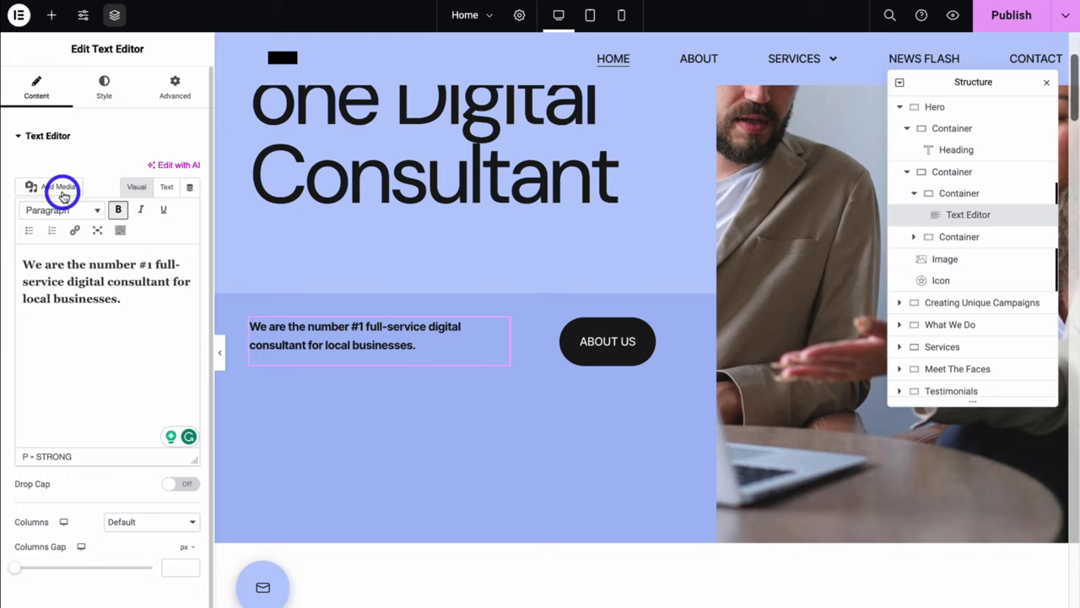
{"action": "left_click_drag", "start_coordinate": [125, 299], "coordinate": [24, 264]}
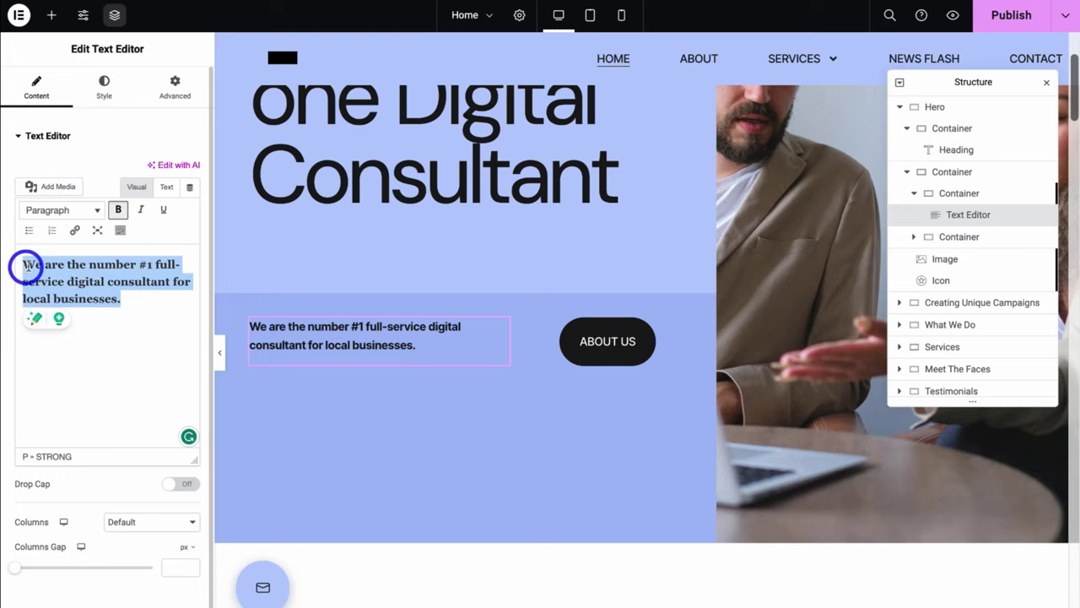
{"action": "left_click", "coordinate": [116, 210]}
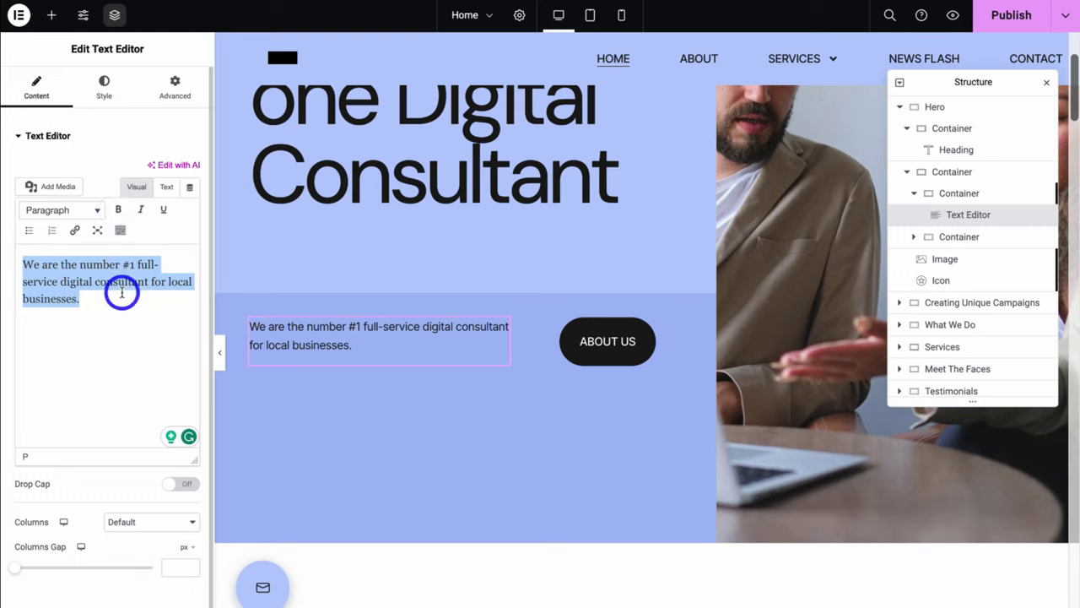
Launch Elementor AI for the Hero paragraph, approve its terms of service and generate a longer version of the text
{"action": "left_click", "coordinate": [160, 168]}
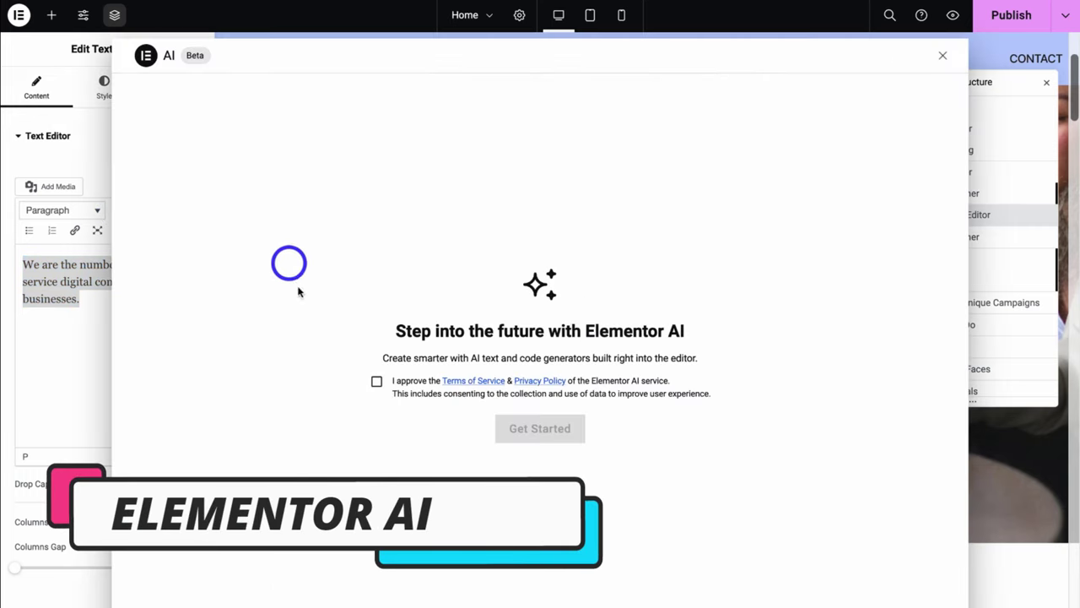
{"action": "left_click", "coordinate": [376, 380]}
{"action": "left_click", "coordinate": [511, 429]}
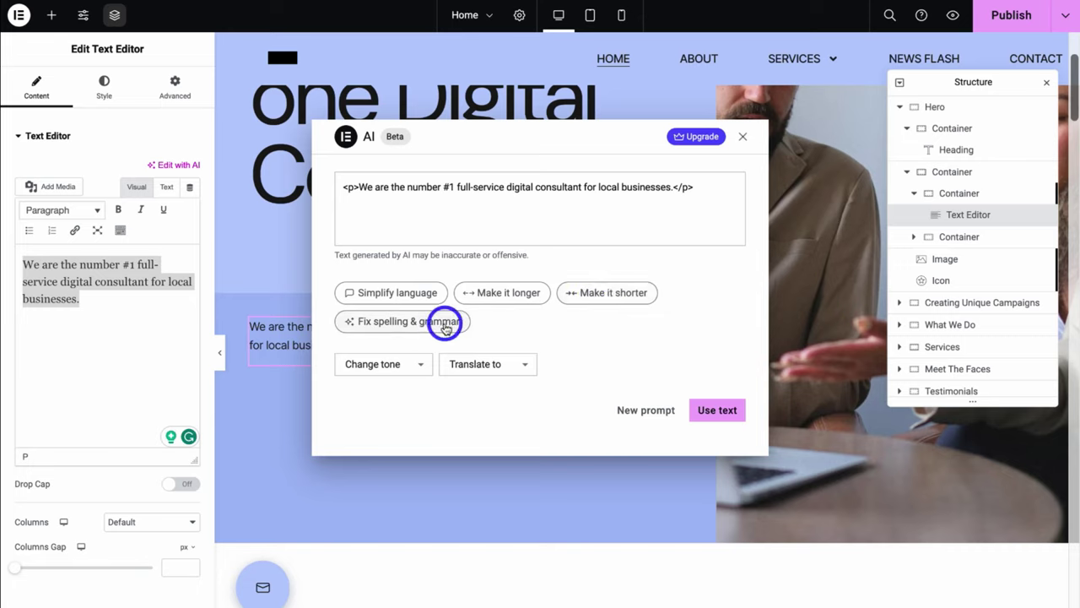
{"action": "left_click", "coordinate": [525, 366]}
{"action": "left_click", "coordinate": [549, 363]}
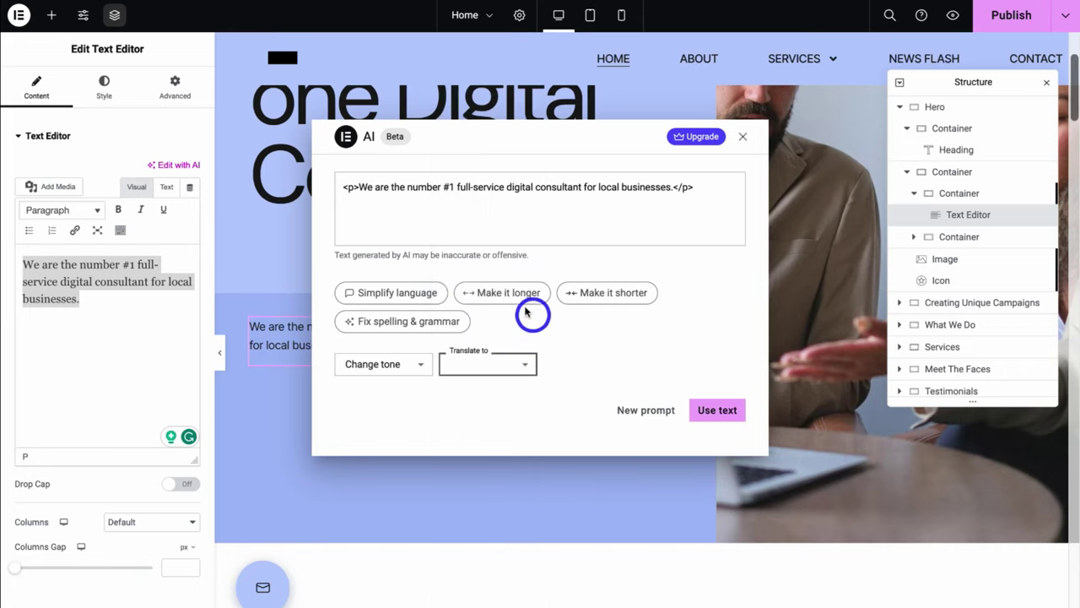
{"action": "left_click", "coordinate": [510, 295]}
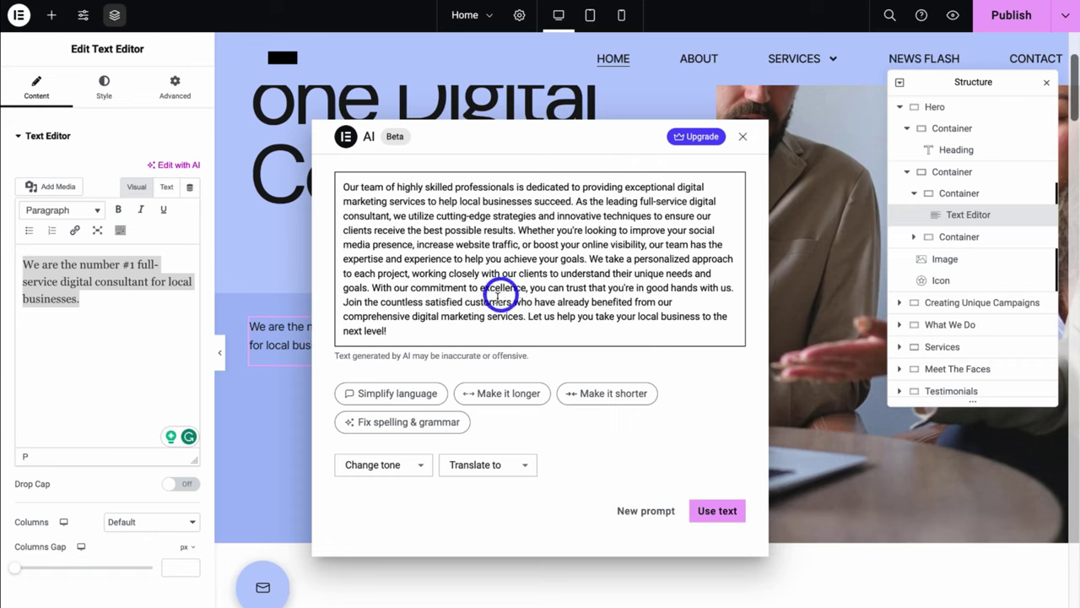
Delete the generated text from "We take a personalized approach" onward and use the remaining text in the Hero paragraph
{"action": "left_click", "coordinate": [461, 328]}
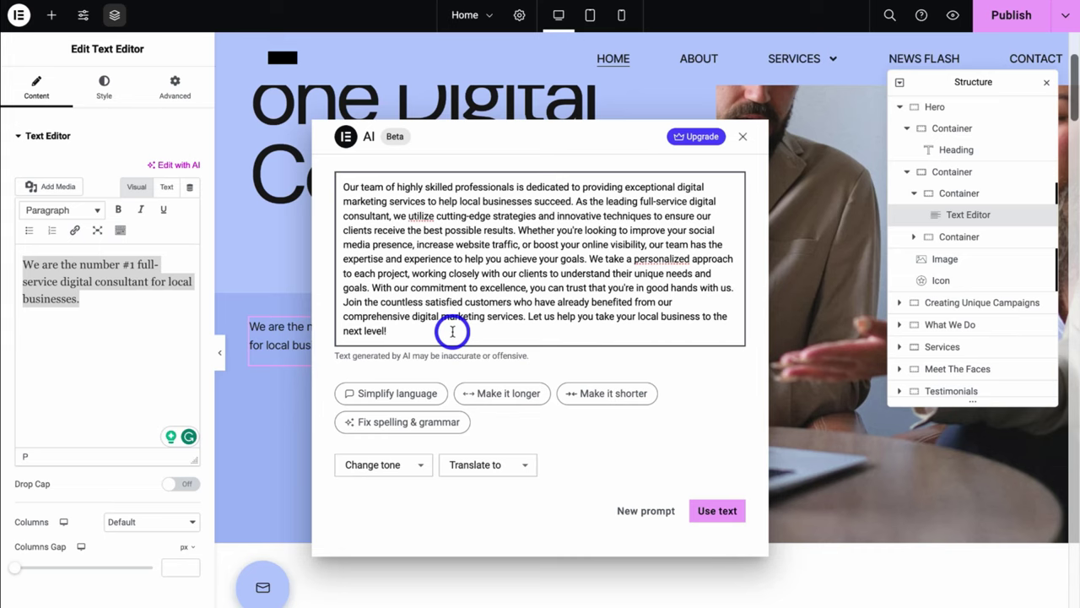
{"action": "left_click_drag", "start_coordinate": [453, 328], "coordinate": [594, 258]}
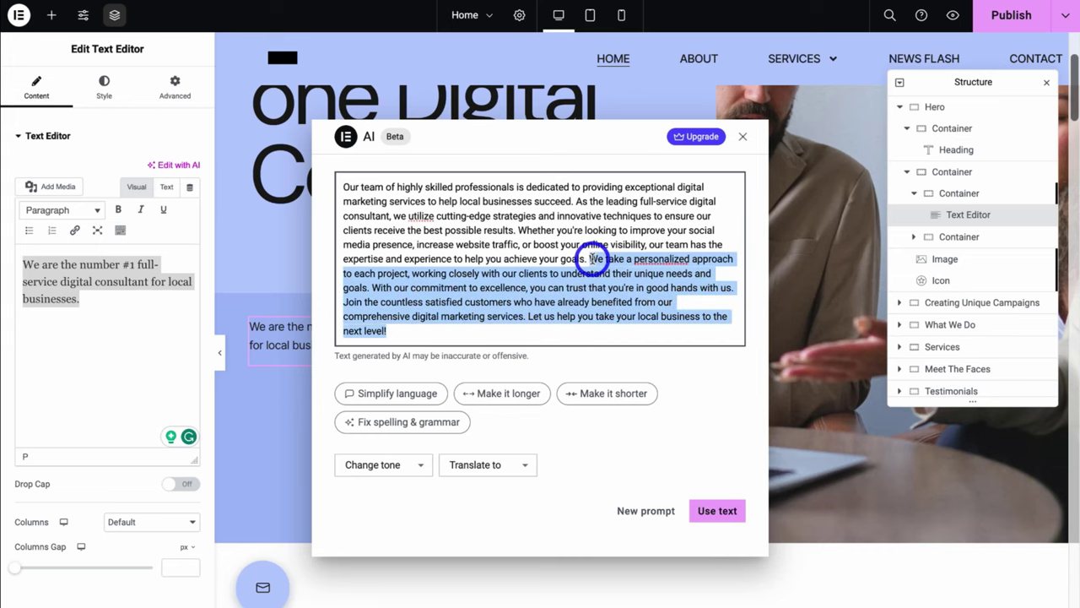
{"action": "key", "text": "BackSpace"}
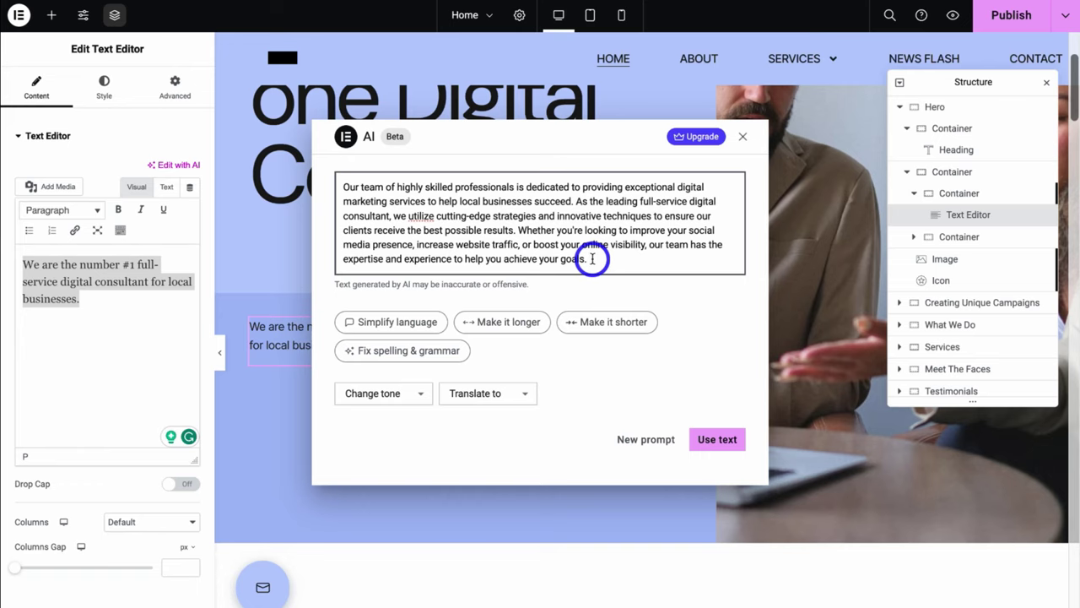
{"action": "left_click", "coordinate": [720, 440]}
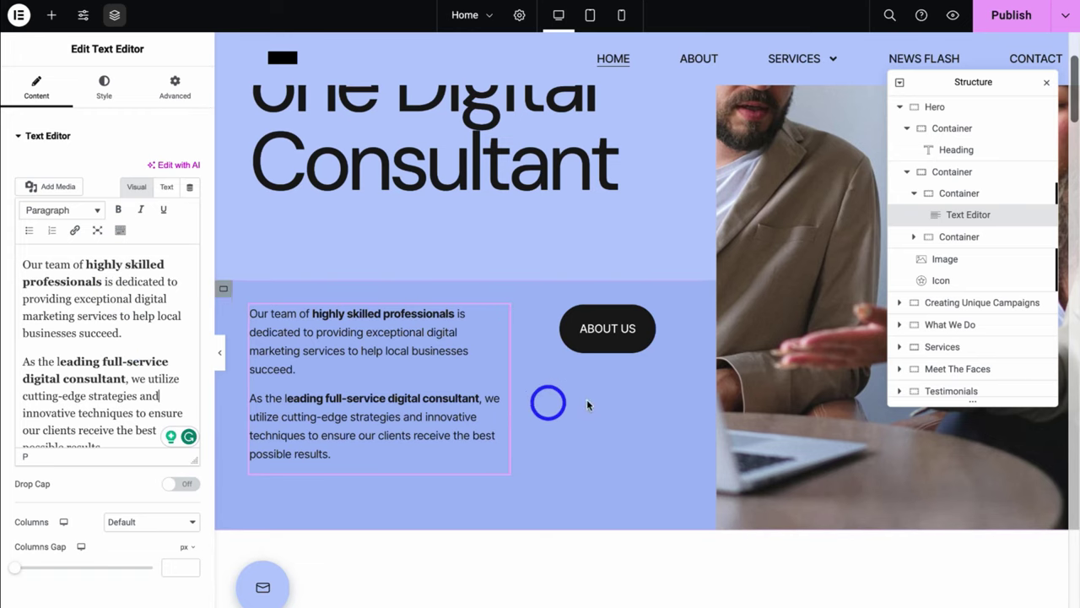
Set the Hero button's text to "Contact Us" and link it to the Contact page
{"action": "left_click", "coordinate": [604, 338]}
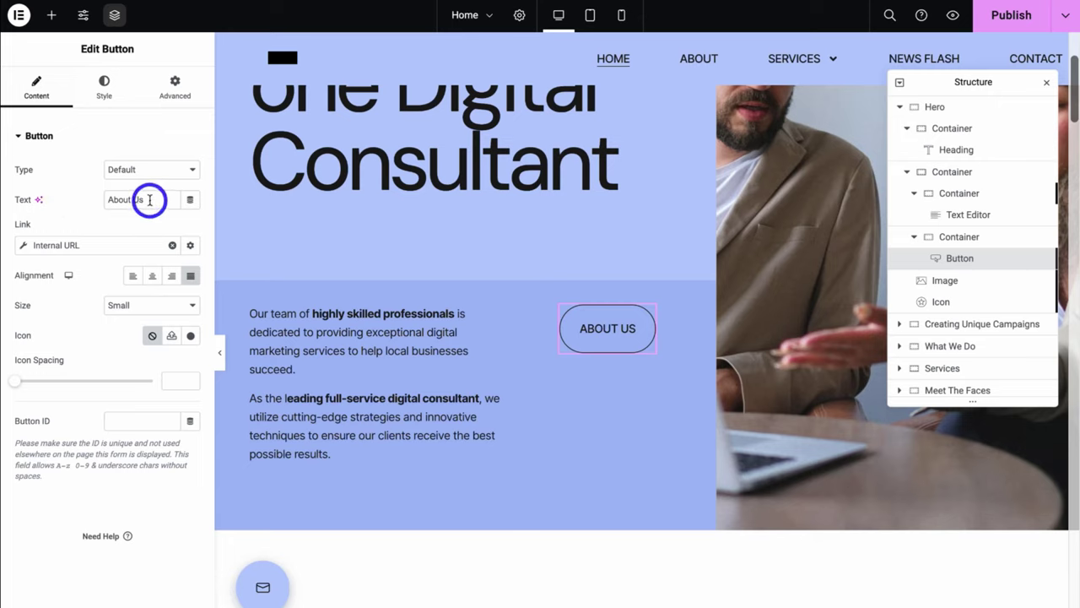
{"action": "left_click_drag", "start_coordinate": [149, 200], "coordinate": [92, 193]}
{"action": "type", "text": "Contact Us"}
{"action": "left_click", "coordinate": [107, 248]}
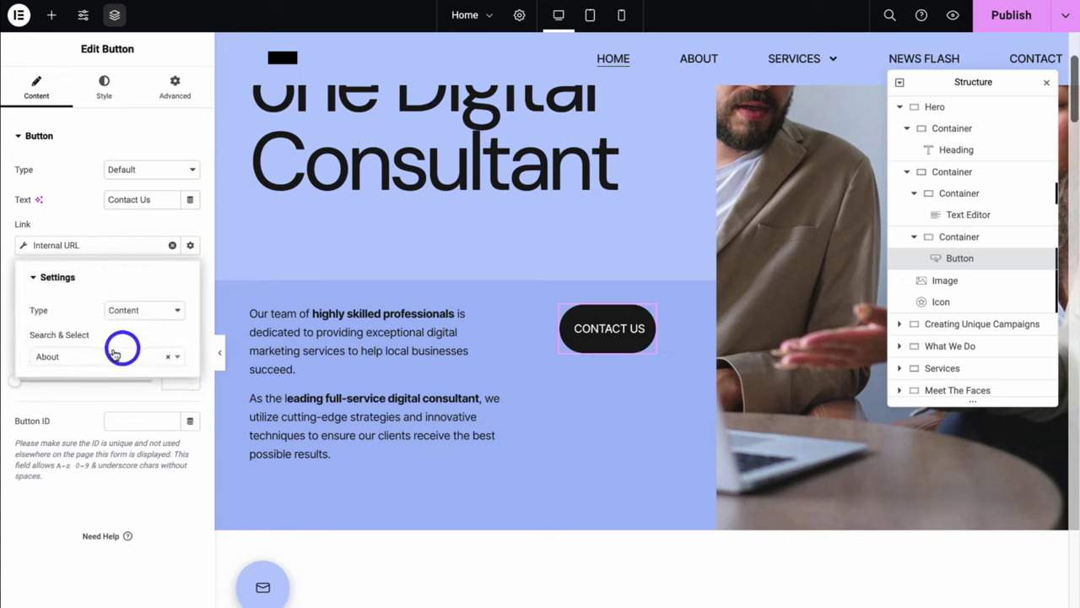
{"action": "left_click", "coordinate": [84, 356]}
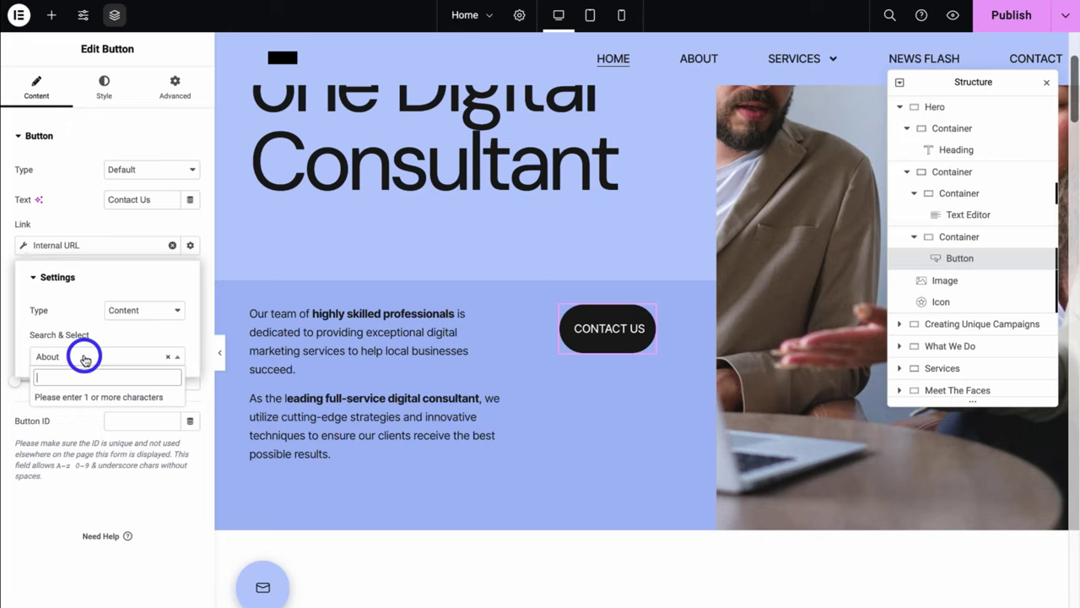
{"action": "type", "text": "conta"}
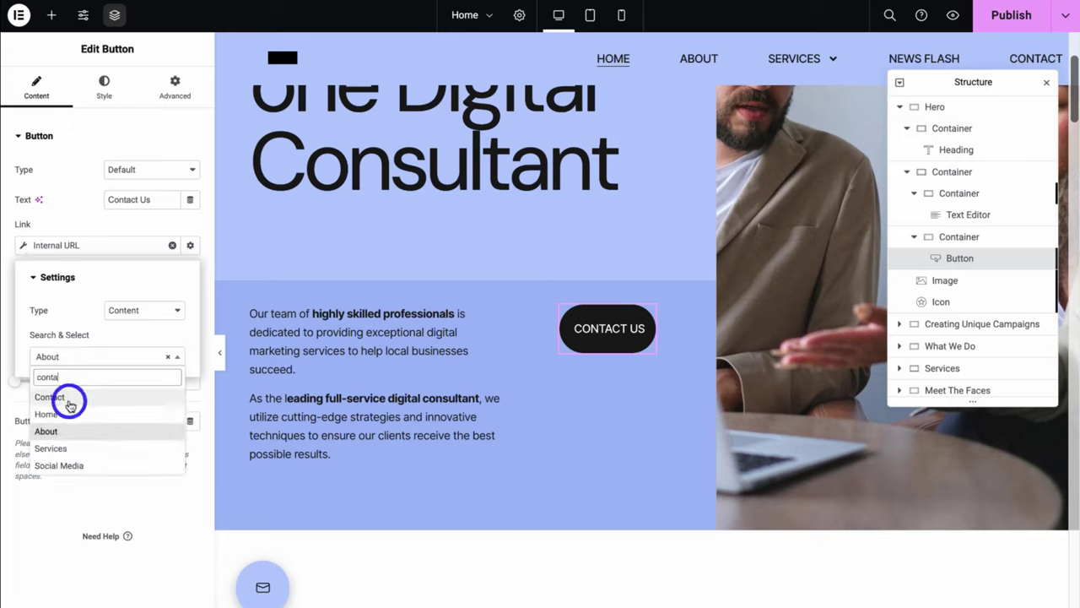
{"action": "left_click", "coordinate": [51, 397]}
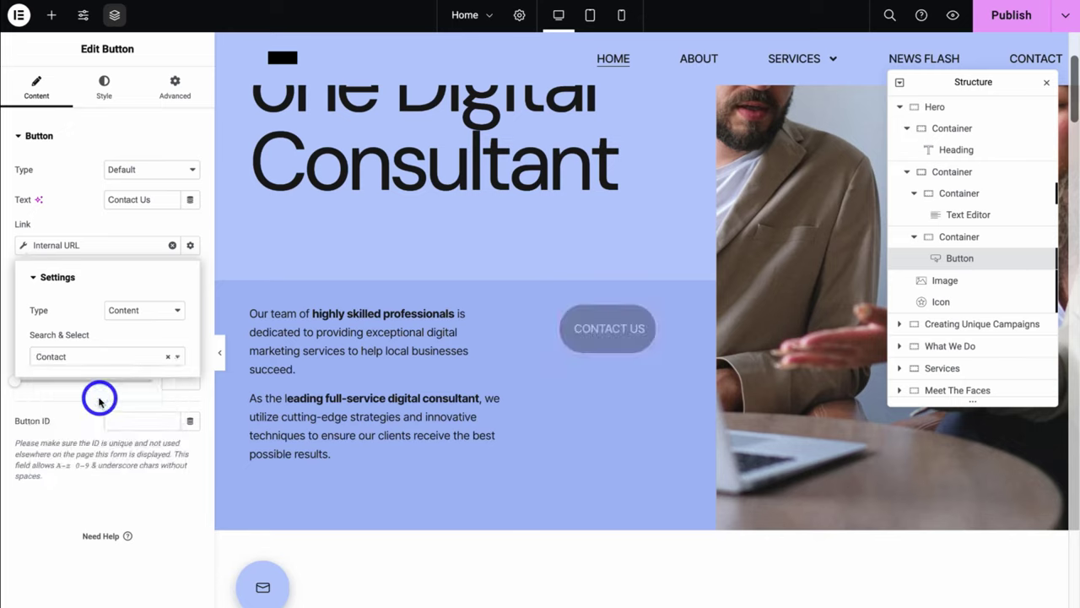
{"action": "left_click", "coordinate": [98, 398]}
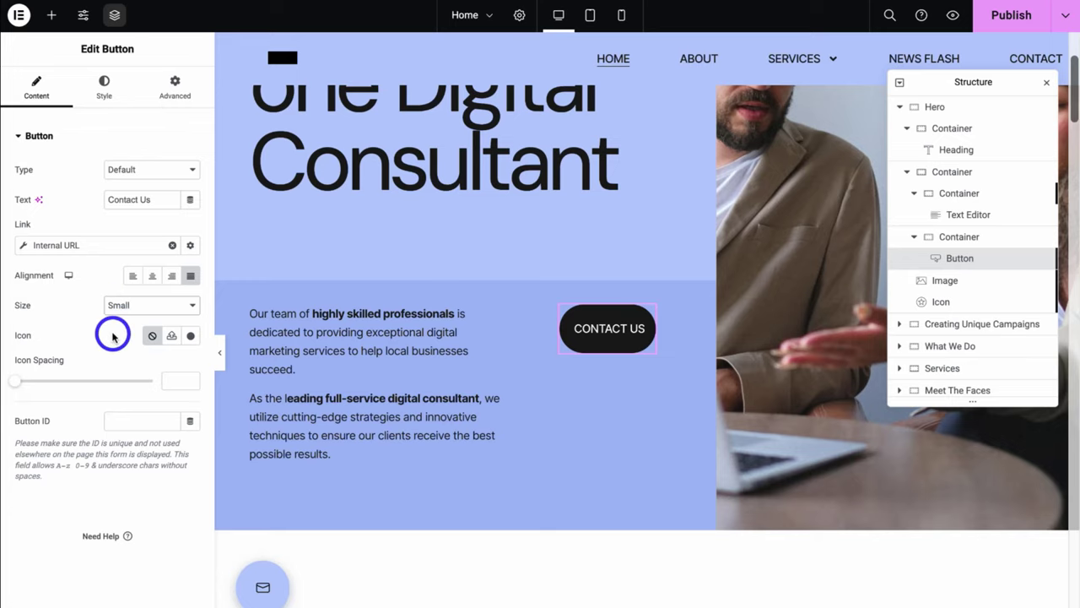
Add the Angle right icon from the icon library to the Contact Us button and position it after the text
{"action": "left_click", "coordinate": [193, 337]}
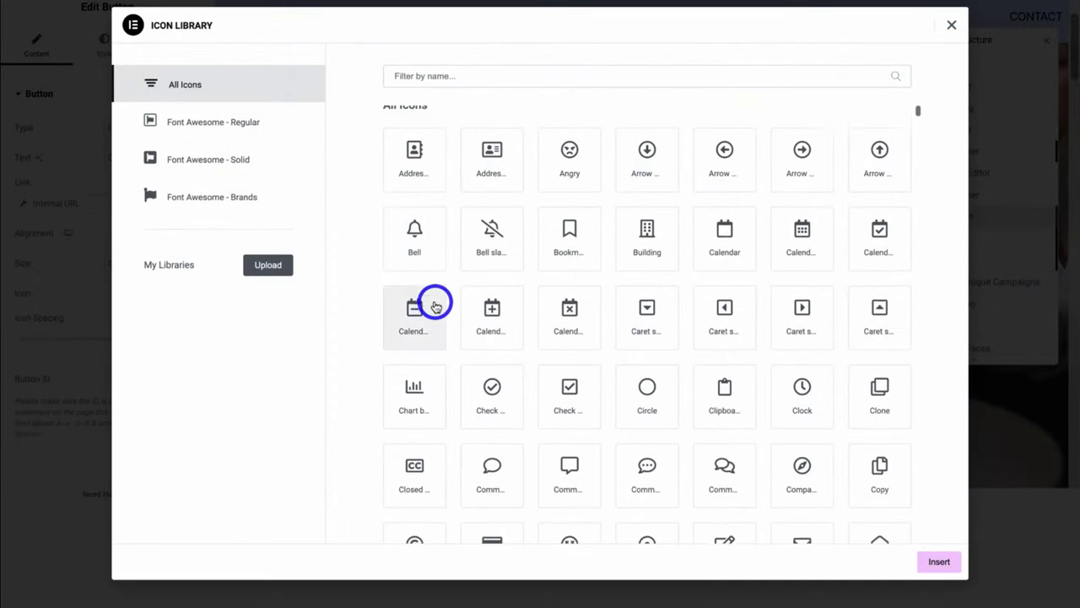
{"action": "scroll", "coordinate": [436, 304], "scroll_direction": "down", "scroll_amount": 15}
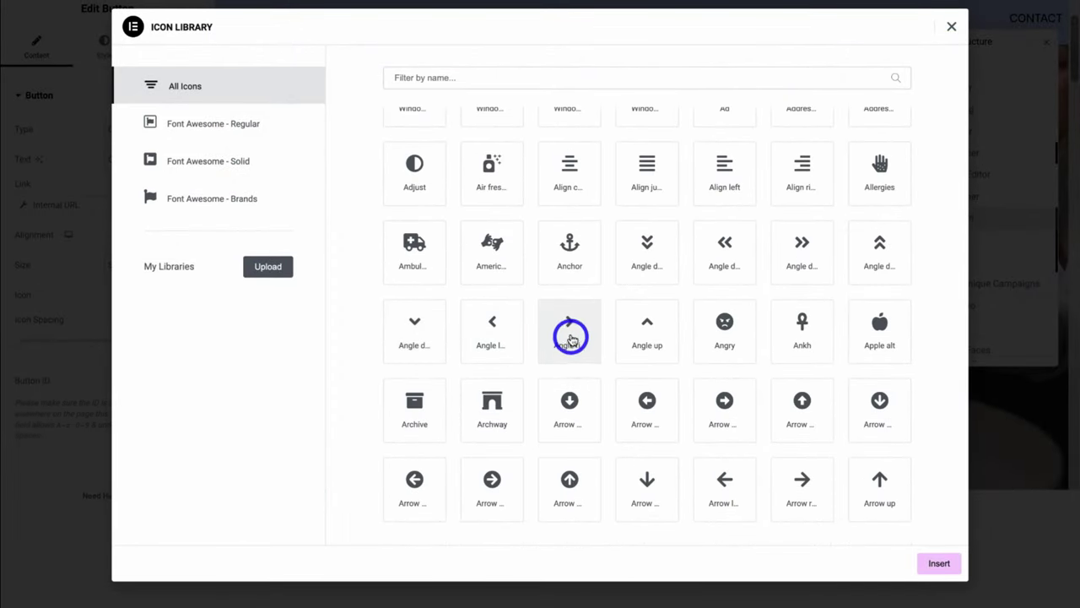
{"action": "left_click", "coordinate": [571, 336]}
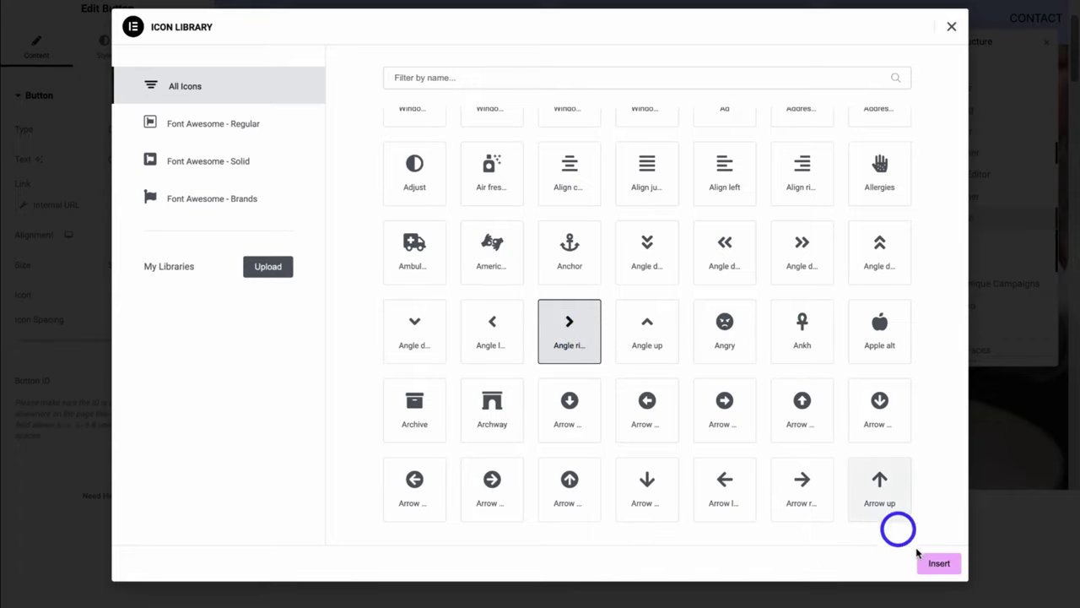
{"action": "left_click", "coordinate": [936, 563]}
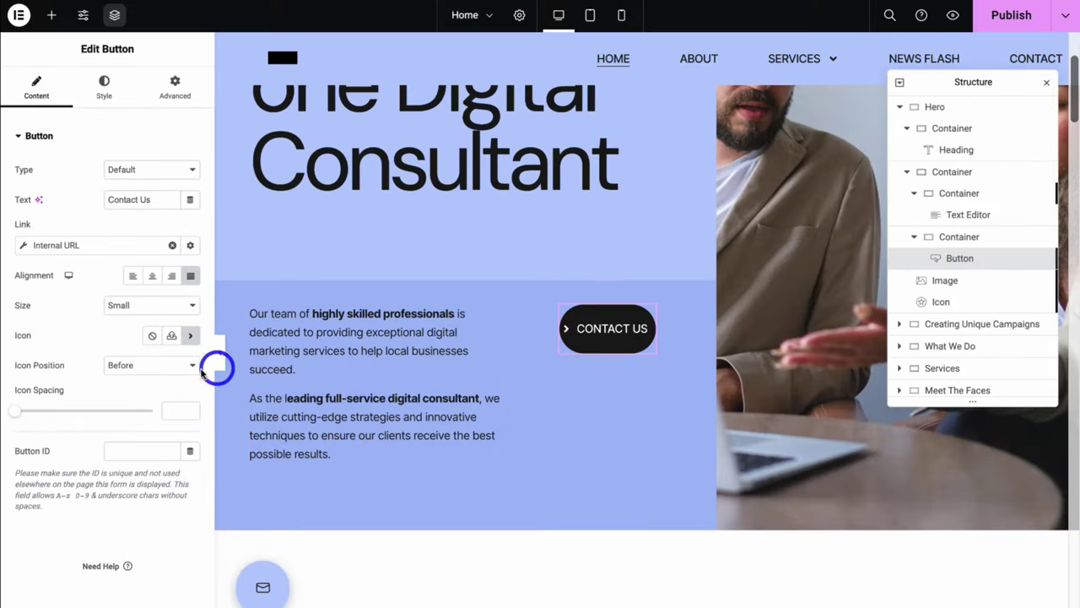
{"action": "left_click", "coordinate": [157, 366]}
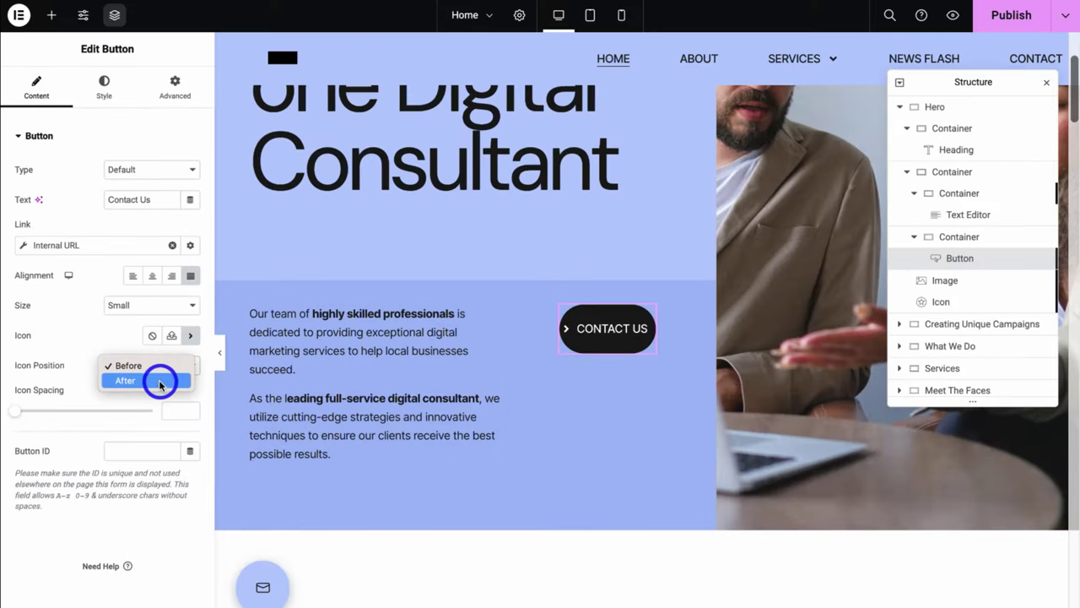
{"action": "left_click", "coordinate": [159, 381]}
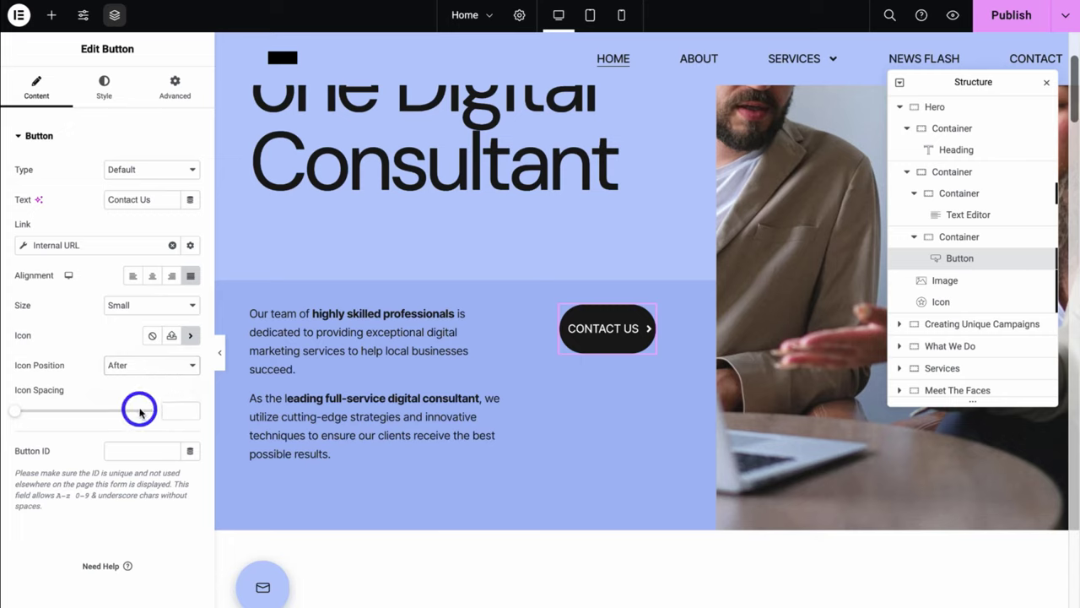
Apply the Grow hover animation to the Contact Us button
{"action": "left_click", "coordinate": [103, 95]}
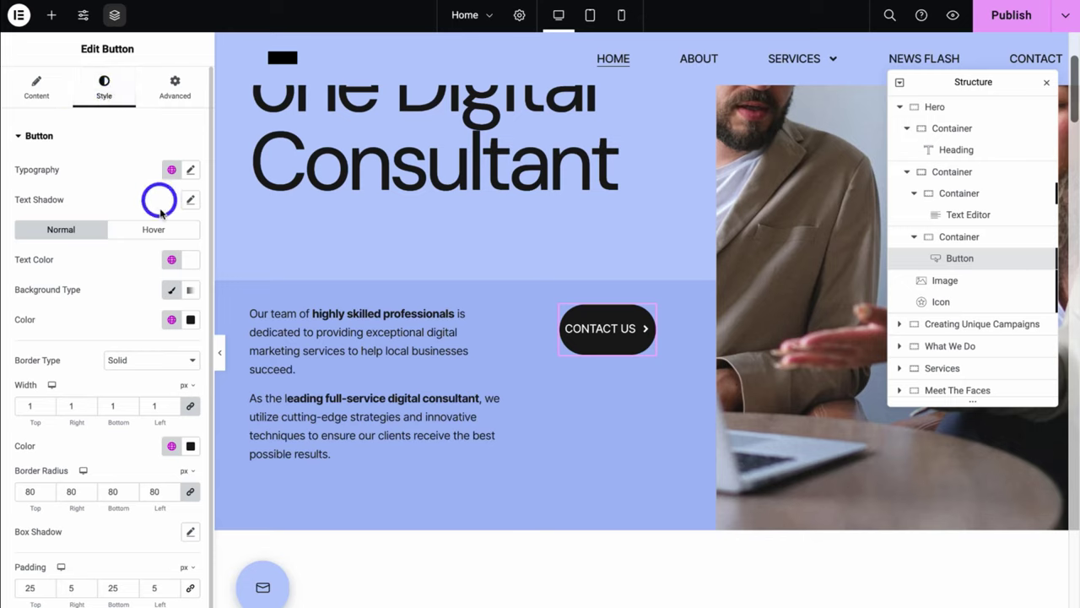
{"action": "left_click", "coordinate": [168, 290]}
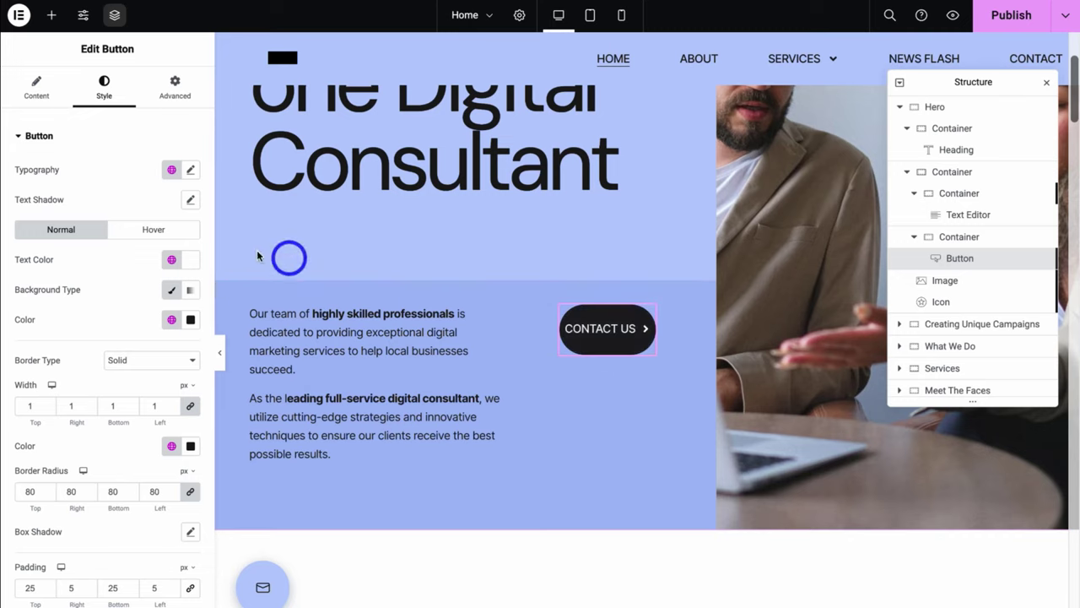
{"action": "left_click", "coordinate": [143, 234]}
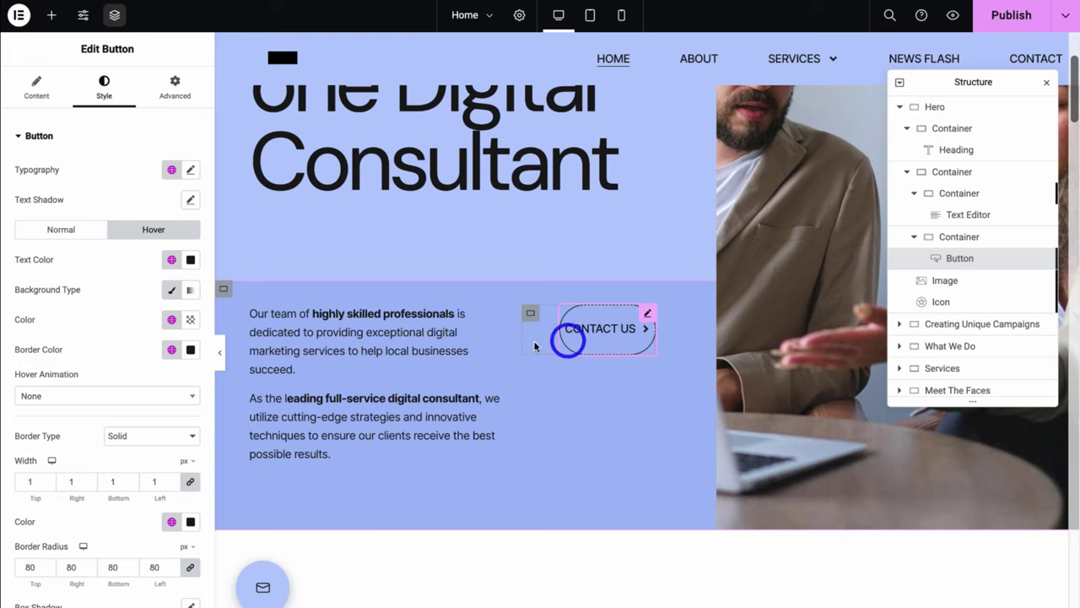
{"action": "left_click", "coordinate": [179, 396]}
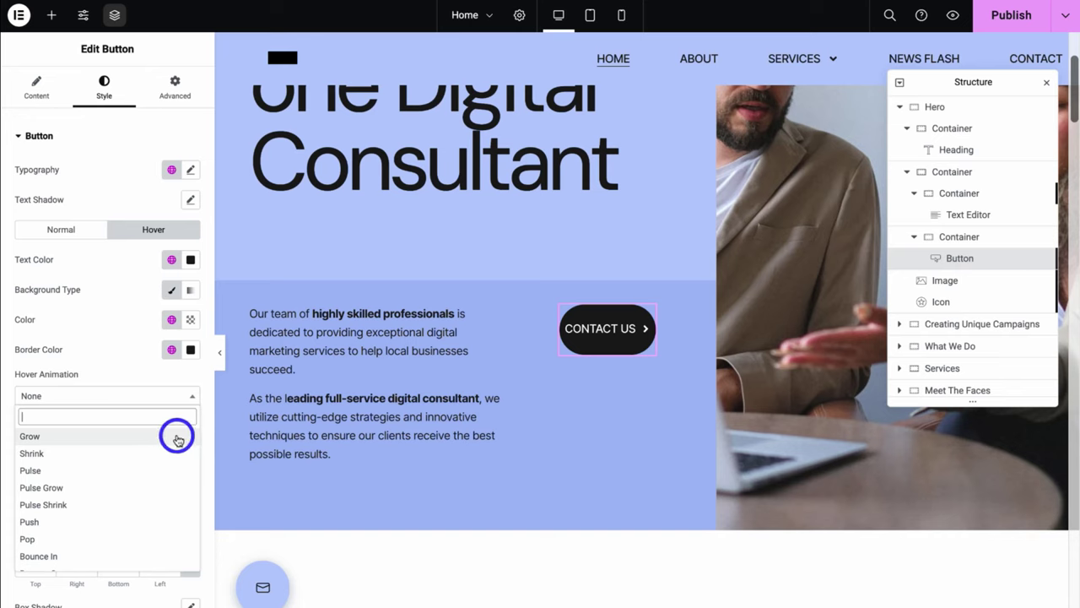
{"action": "left_click", "coordinate": [175, 436]}
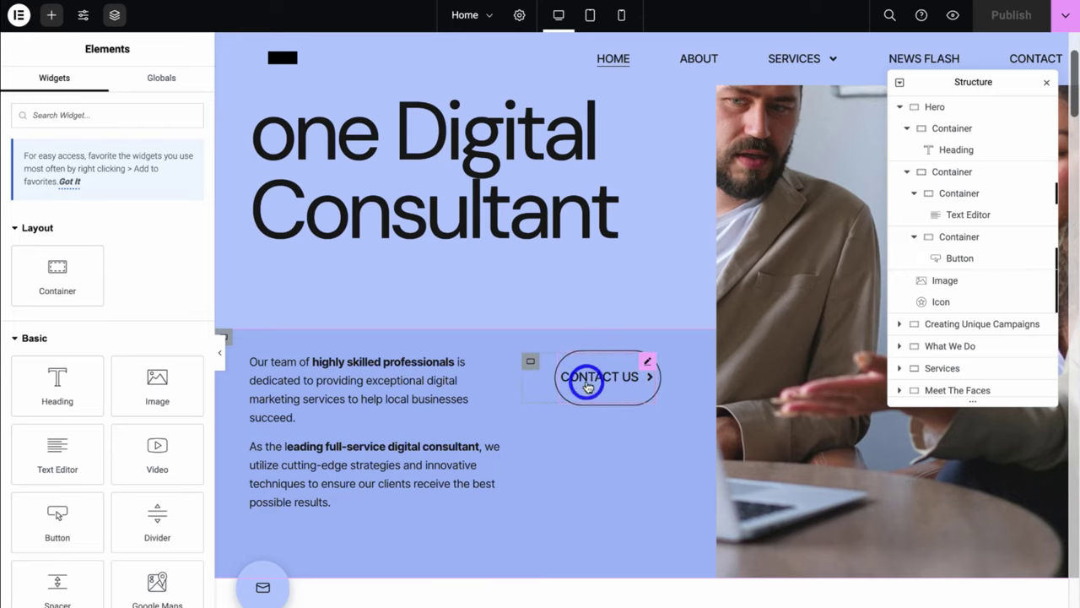
Copy the Contact Us button and paste its style onto the Learn More button in the Creating Unique Campaigns section
{"action": "right_click", "coordinate": [631, 369]}
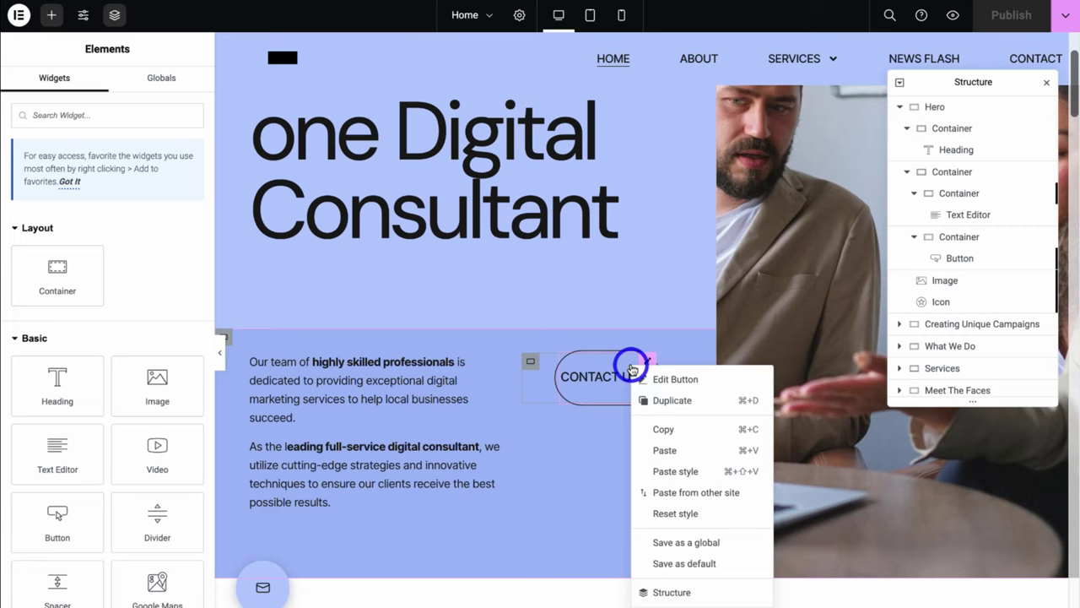
{"action": "left_click", "coordinate": [665, 431]}
{"action": "scroll", "coordinate": [673, 410], "scroll_direction": "down", "scroll_amount": 10}
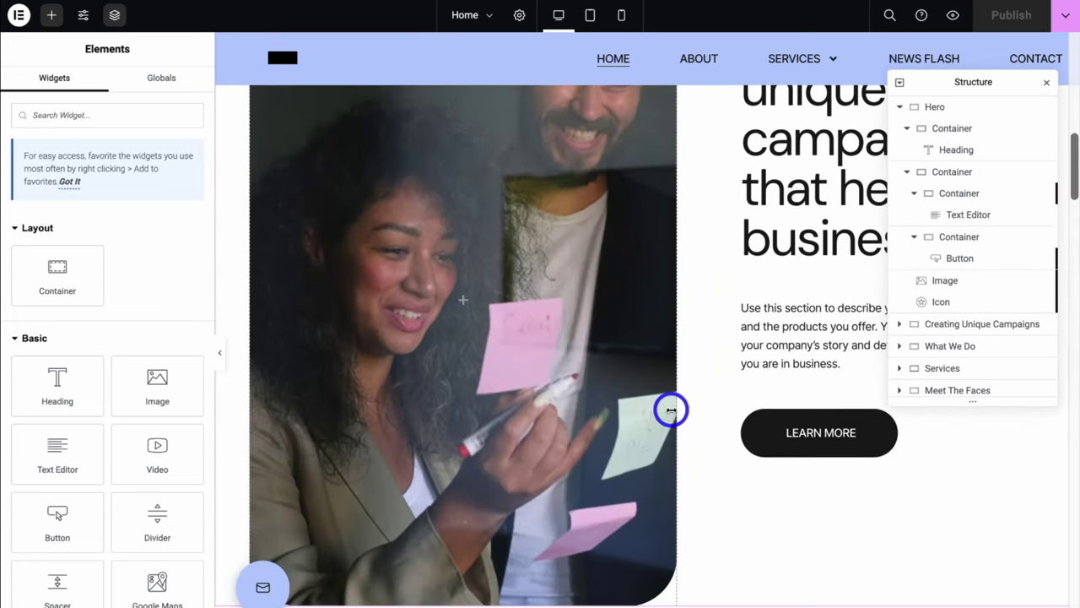
{"action": "right_click", "coordinate": [834, 434]}
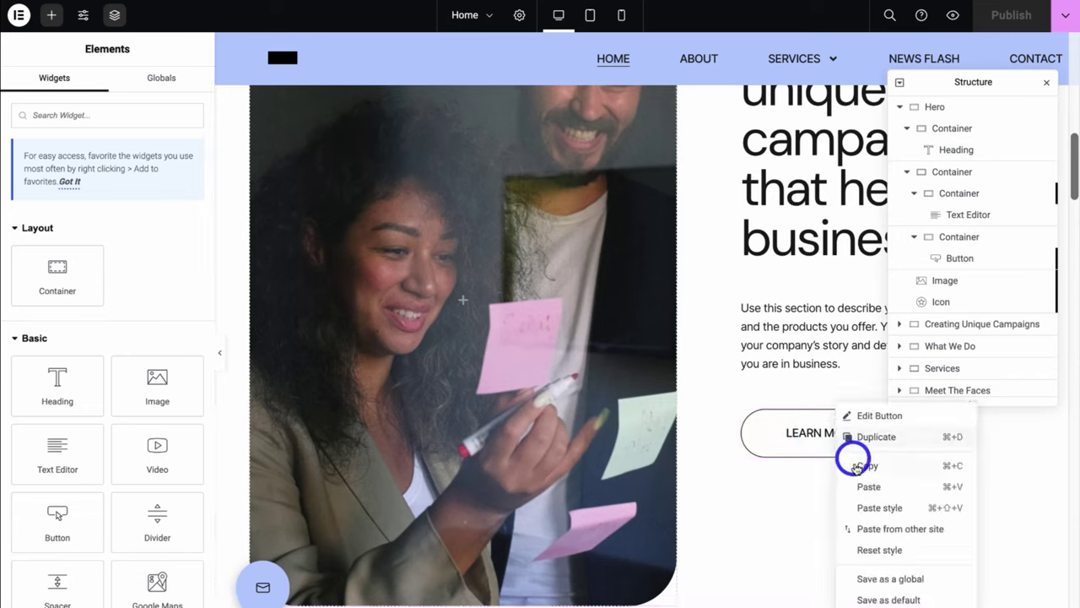
{"action": "left_click", "coordinate": [899, 515]}
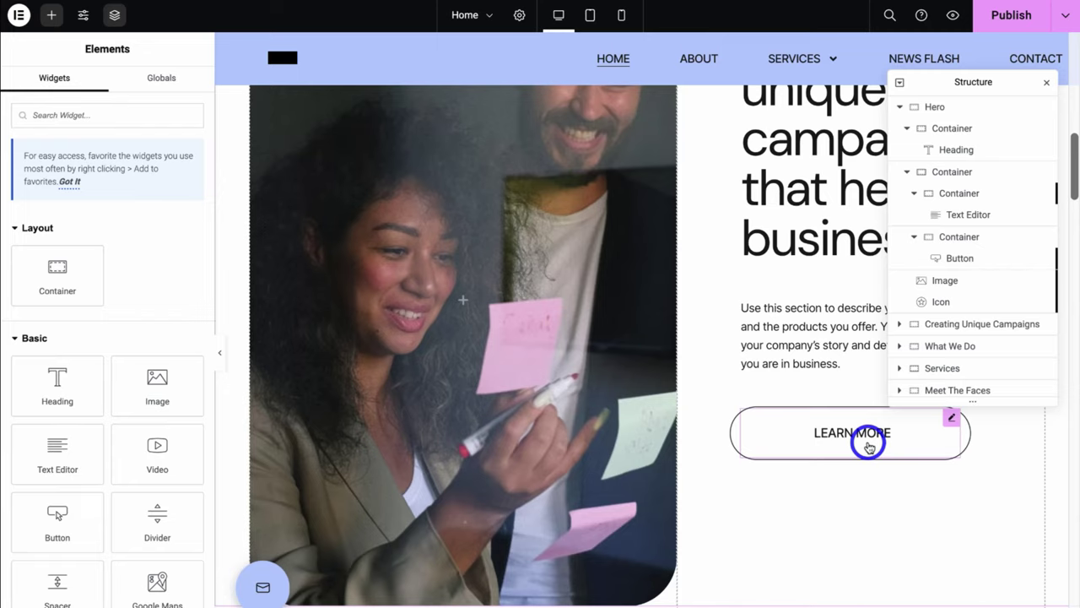
Paste the copied button style onto the Learn More button under the "Meet the people behind our success" heading
{"action": "scroll", "coordinate": [868, 446], "scroll_direction": "down", "scroll_amount": 15}
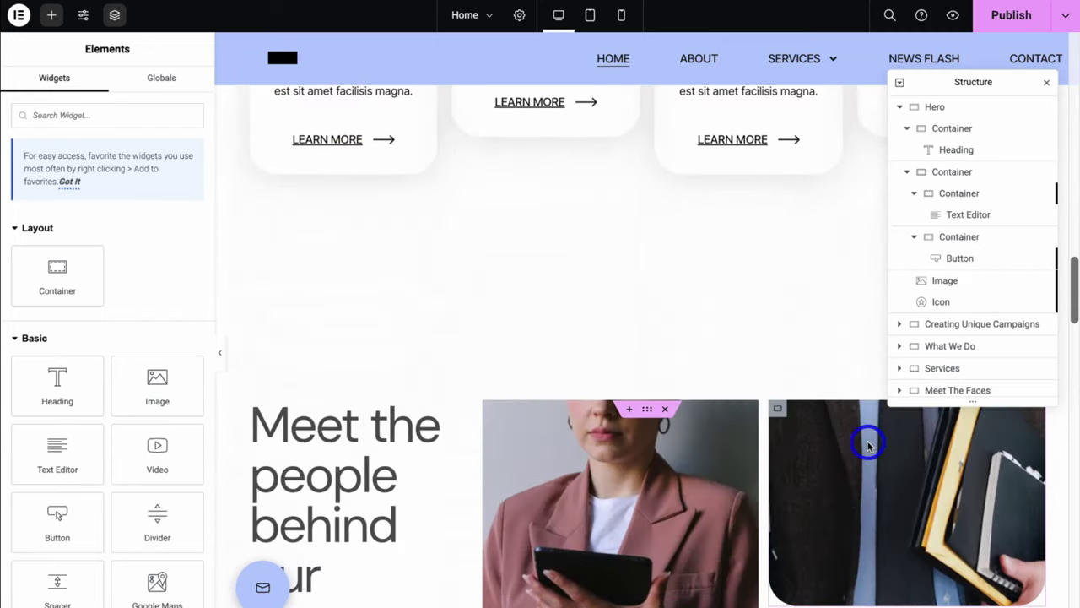
{"action": "scroll", "coordinate": [868, 446], "scroll_direction": "down", "scroll_amount": 4}
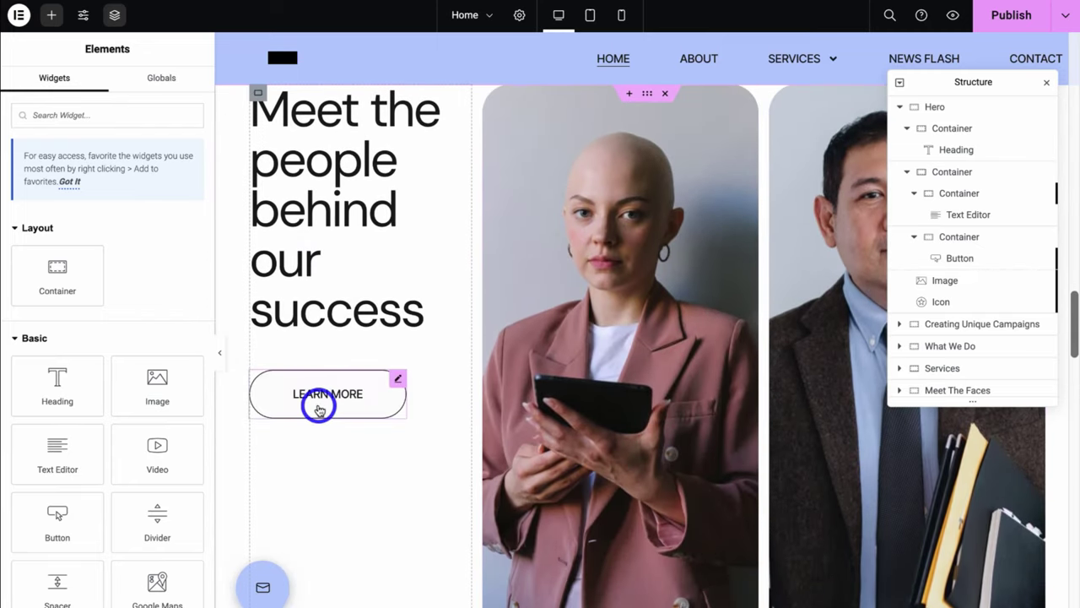
{"action": "right_click", "coordinate": [339, 400]}
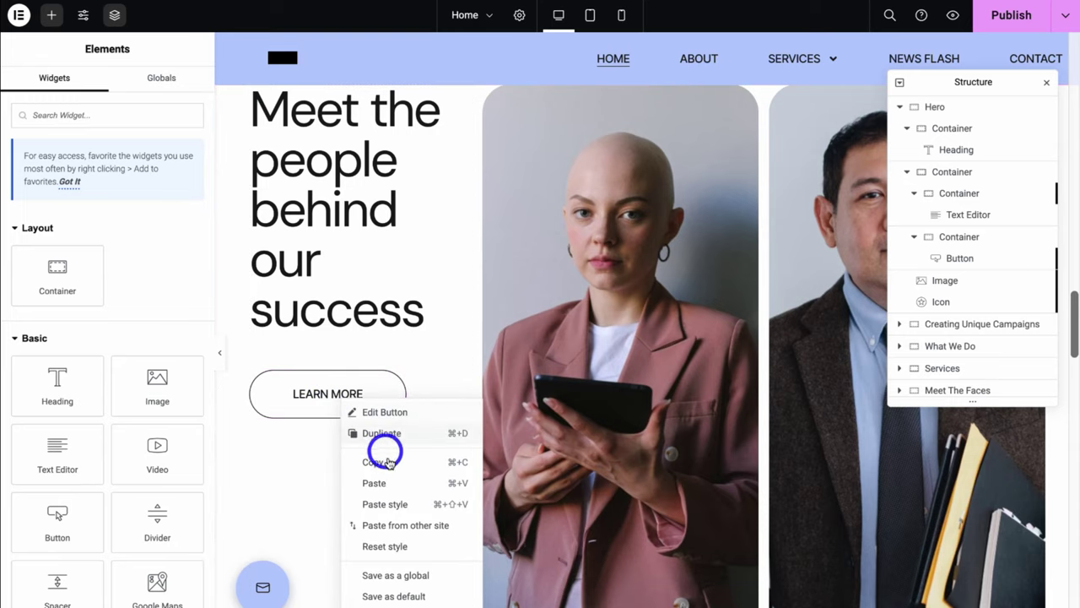
{"action": "left_click", "coordinate": [411, 507]}
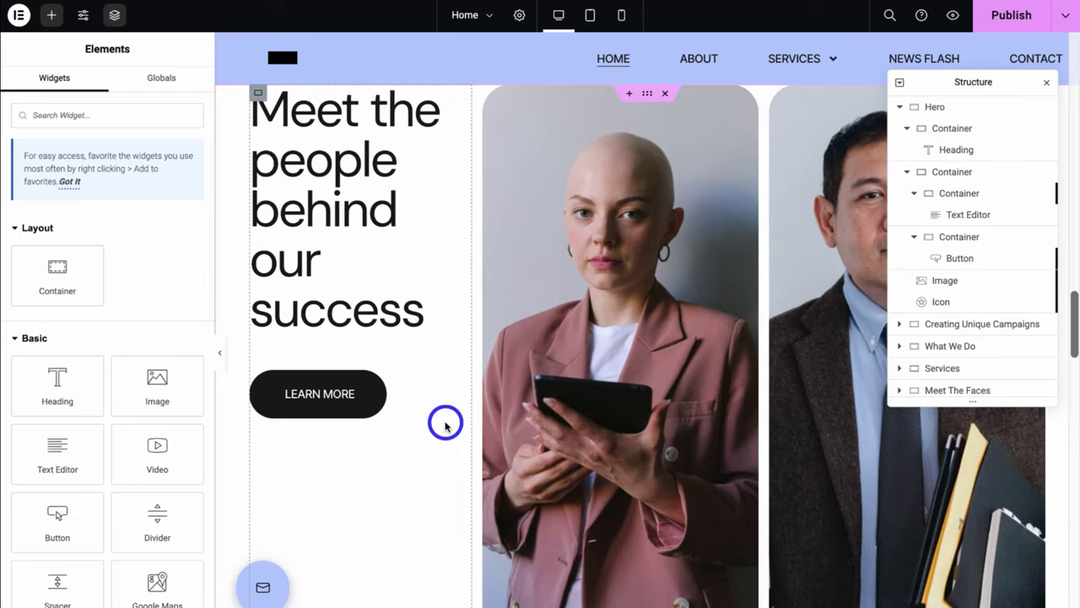
Add a Text Editor widget below the Learn More button in the Creating Unique Campaigns section, and delete it again
{"action": "scroll", "coordinate": [445, 425], "scroll_direction": "up", "scroll_amount": 15}
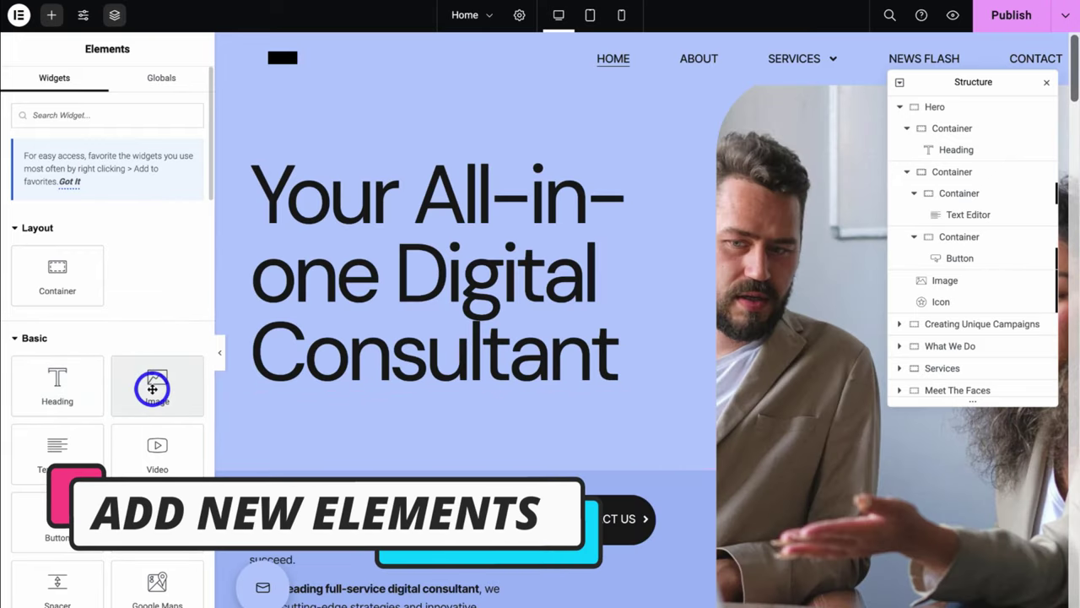
{"action": "scroll", "coordinate": [345, 404], "scroll_direction": "down", "scroll_amount": 8}
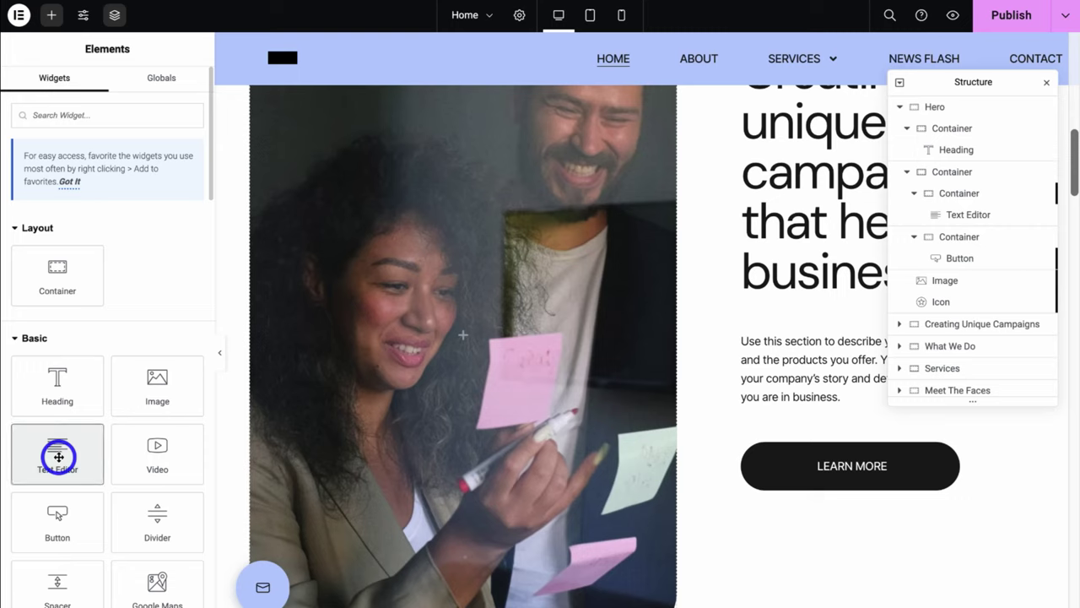
{"action": "left_click_drag", "start_coordinate": [58, 457], "coordinate": [865, 487]}
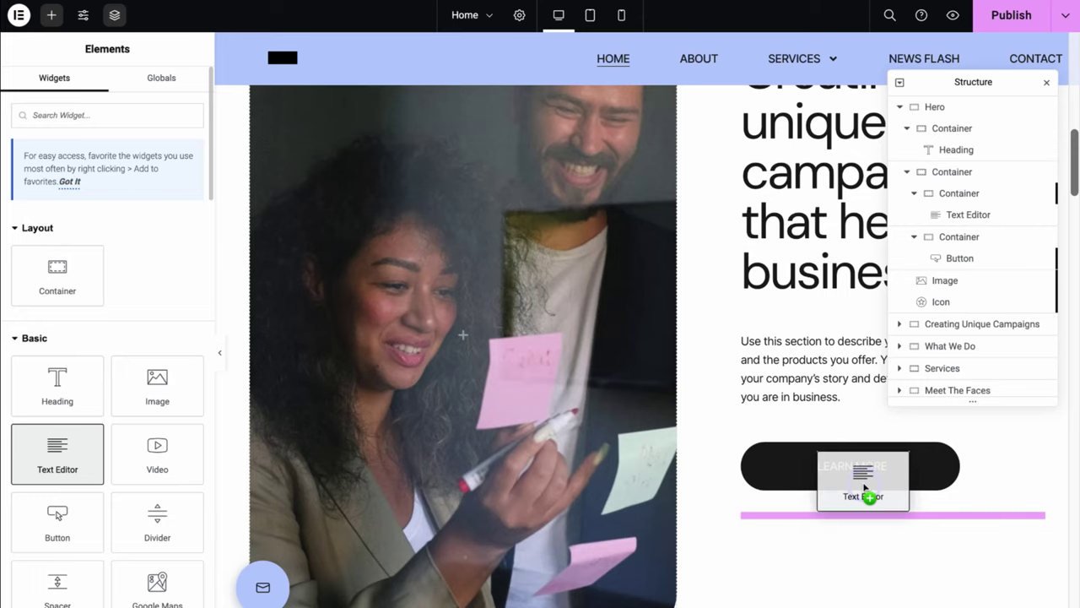
{"action": "left_click_drag", "start_coordinate": [865, 487], "coordinate": [864, 487]}
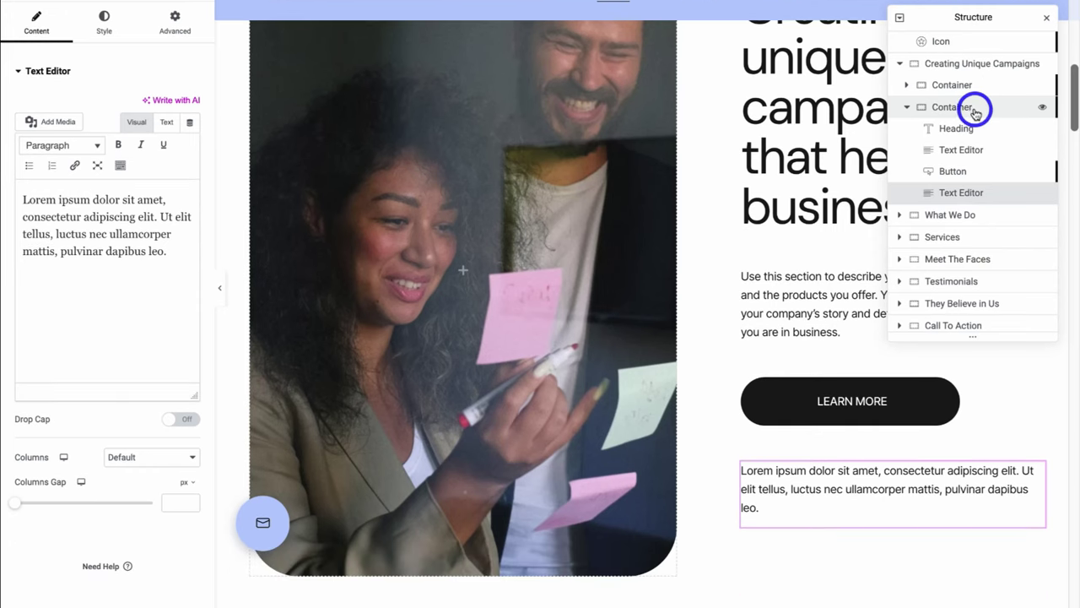
{"action": "right_click", "coordinate": [934, 491]}
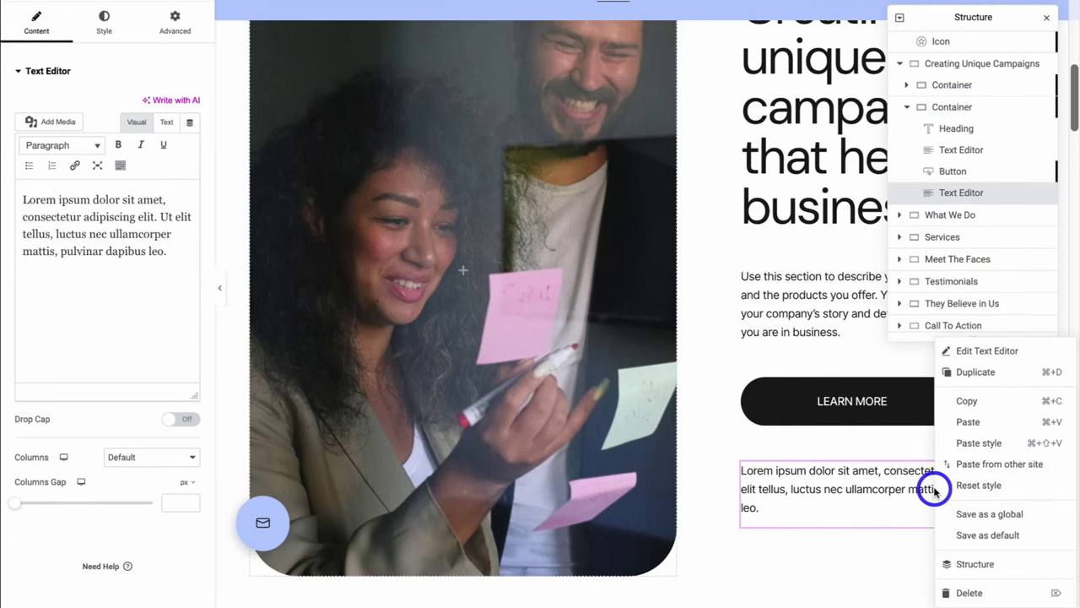
{"action": "left_click", "coordinate": [999, 593]}
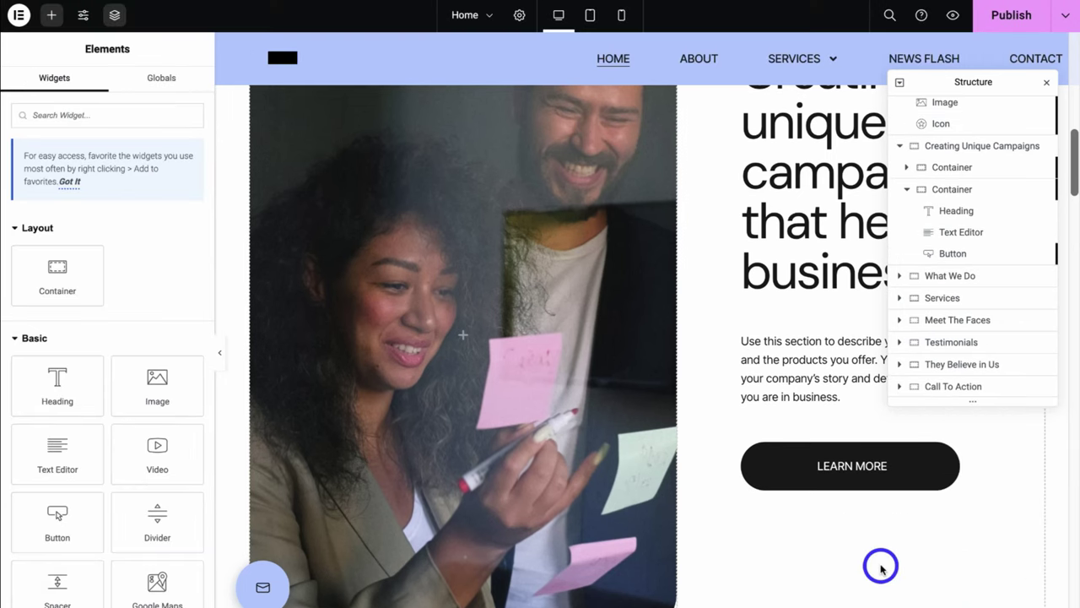
Open the SEO service card's description for editing and publish the home page
{"action": "scroll", "coordinate": [880, 567], "scroll_direction": "down", "scroll_amount": 8}
{"action": "scroll", "coordinate": [881, 566], "scroll_direction": "down", "scroll_amount": 3}
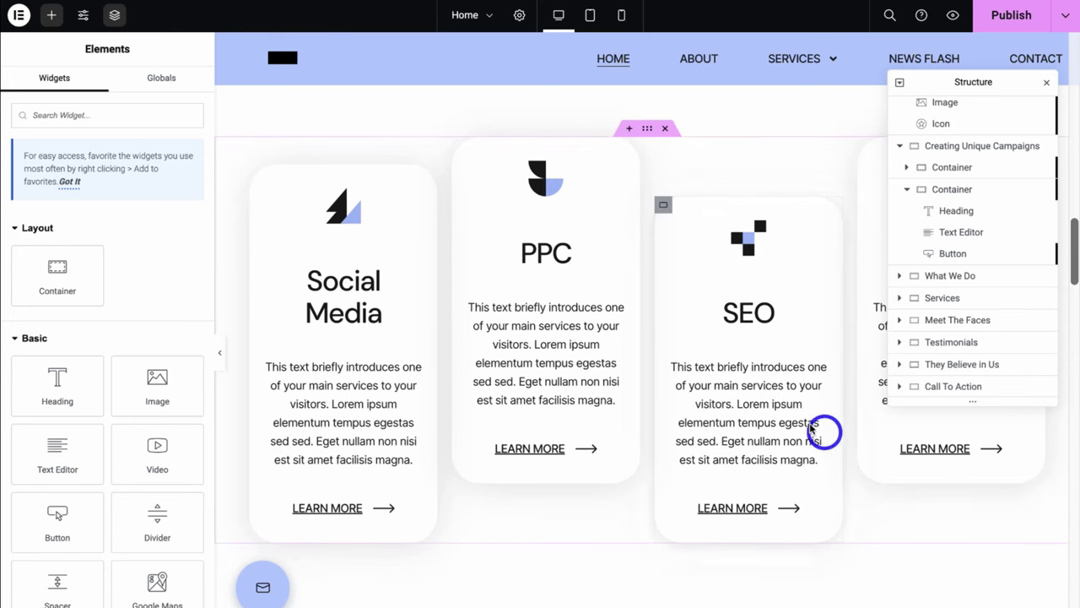
{"action": "left_click", "coordinate": [776, 414]}
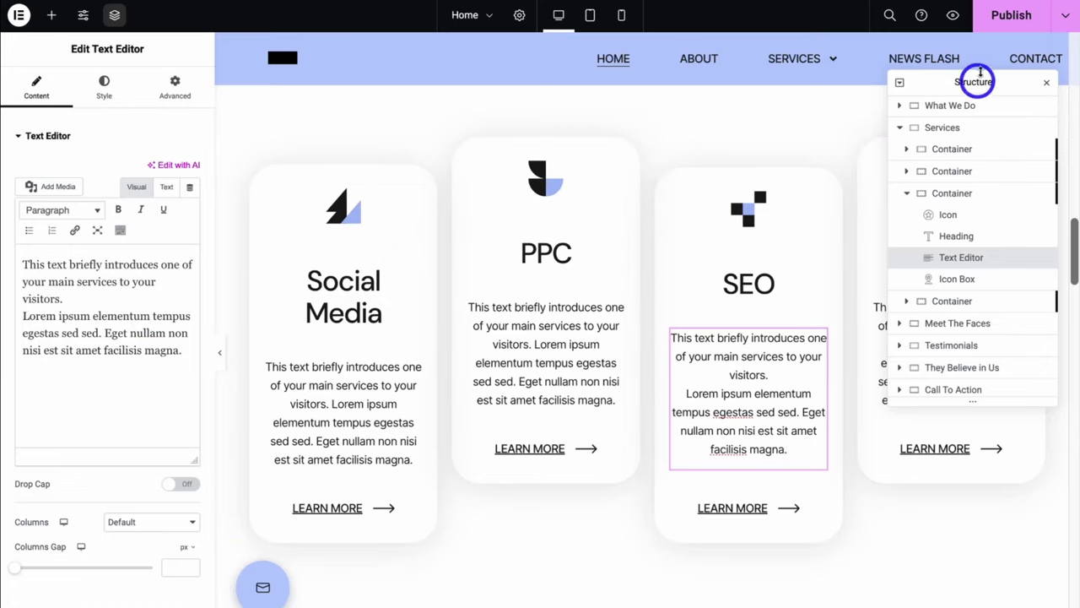
{"action": "left_click", "coordinate": [1010, 19]}
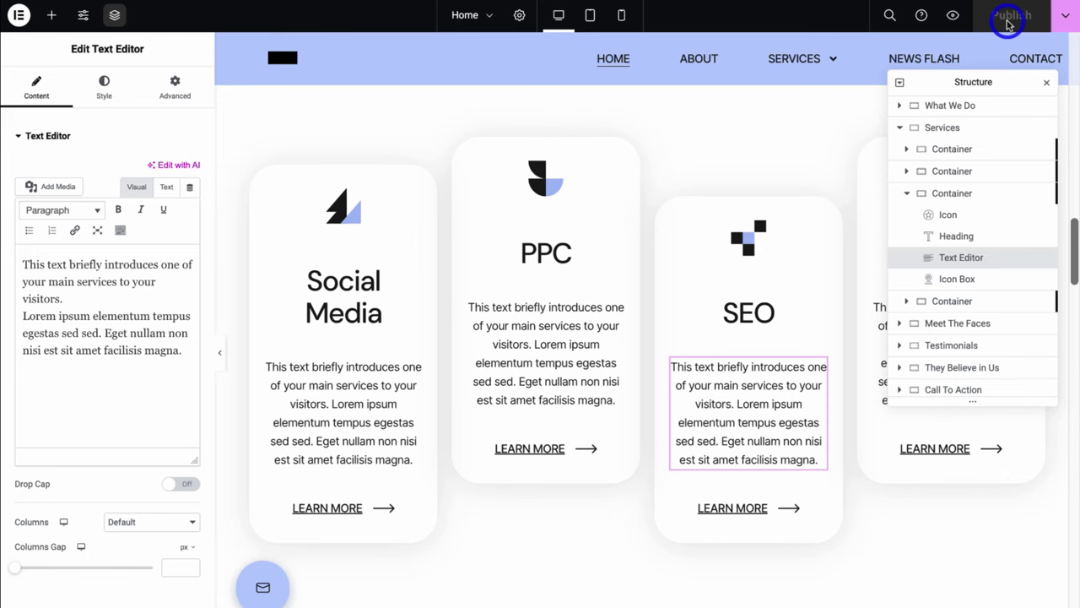
{"action": "scroll", "coordinate": [796, 296], "scroll_direction": "up", "scroll_amount": 10}
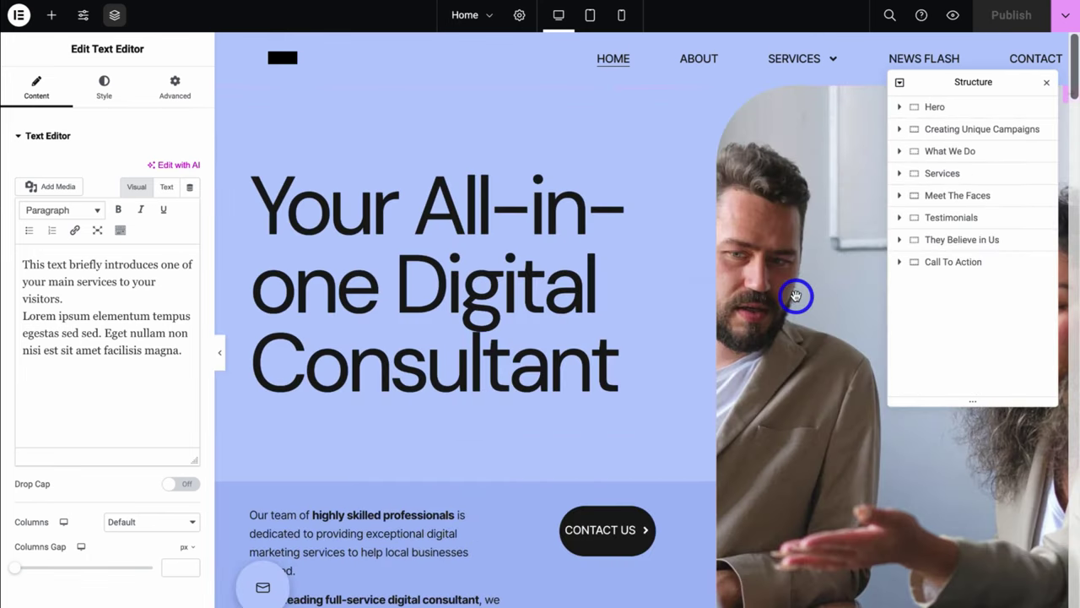
{"action": "mouse_move", "coordinate": [218, 355]}
{"action": "left_mouse_down"}
{"action": "mouse_move", "coordinate": [372, 352]}
{"action": "mouse_move", "coordinate": [205, 352]}
{"action": "left_mouse_up"}
{"action": "left_click", "coordinate": [204, 352]}
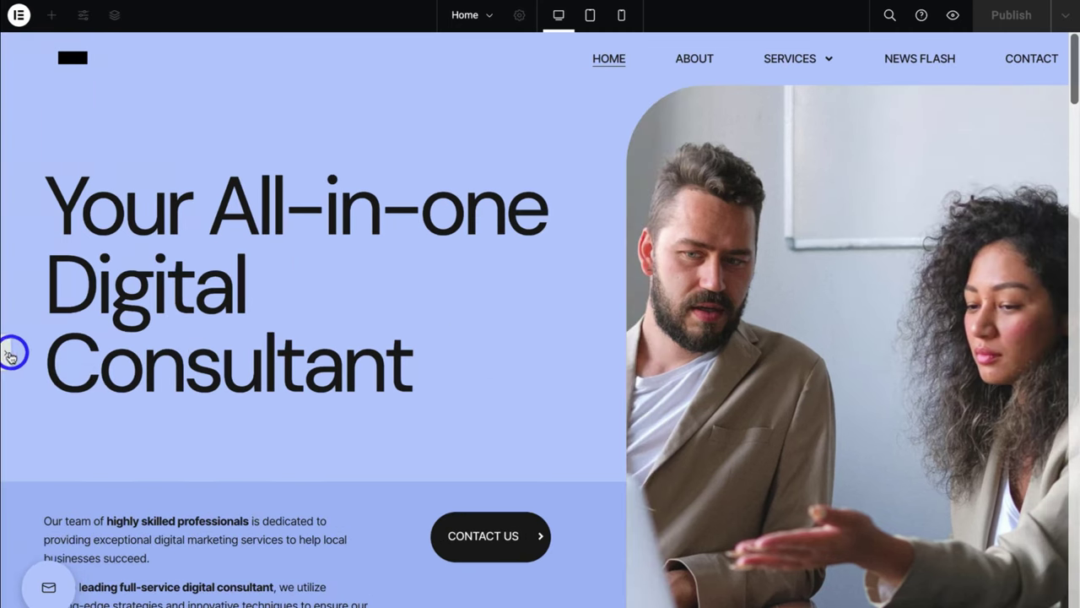
{"action": "left_click", "coordinate": [5, 355]}
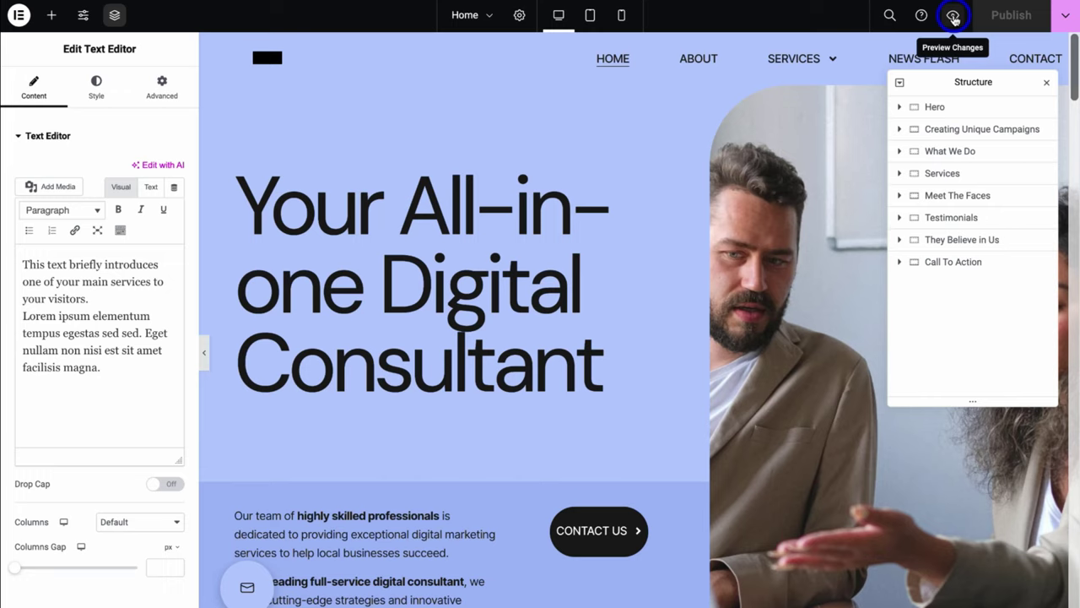
In the tablet view, set the hero Contact Us button's width to 195 px and open its responsive visibility options
{"action": "left_click", "coordinate": [589, 17]}
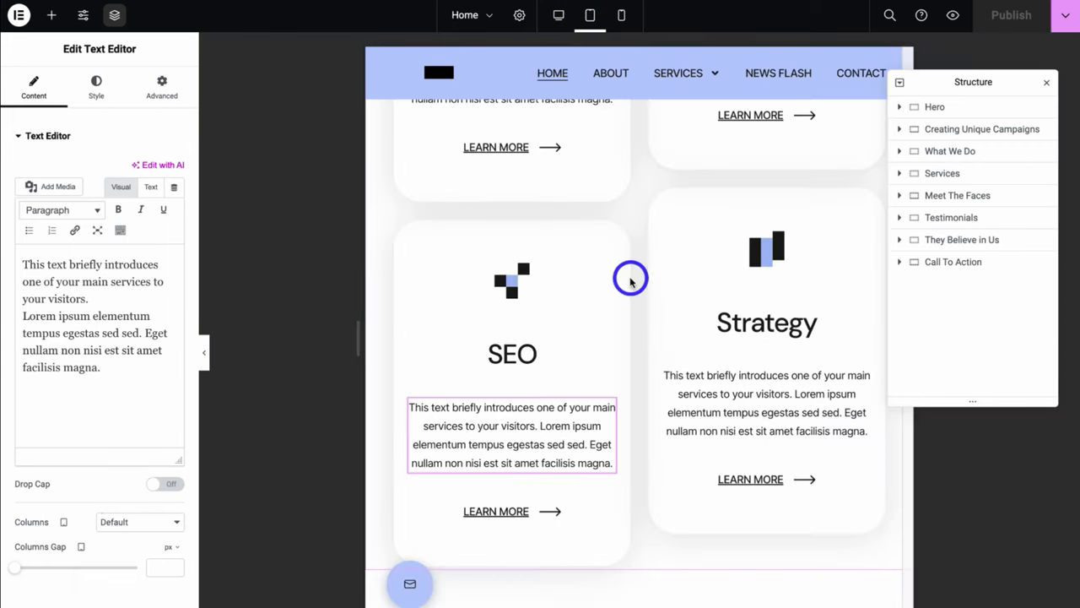
{"action": "scroll", "coordinate": [631, 279], "scroll_direction": "up", "scroll_amount": 6}
{"action": "scroll", "coordinate": [631, 280], "scroll_direction": "up", "scroll_amount": 10}
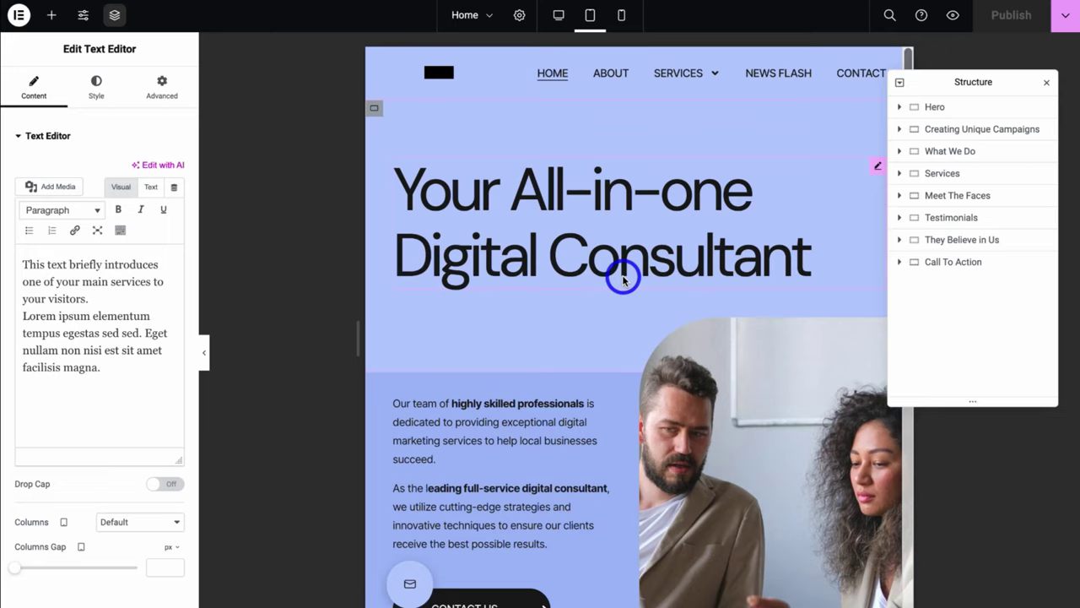
{"action": "scroll", "coordinate": [622, 280], "scroll_direction": "down", "scroll_amount": 5}
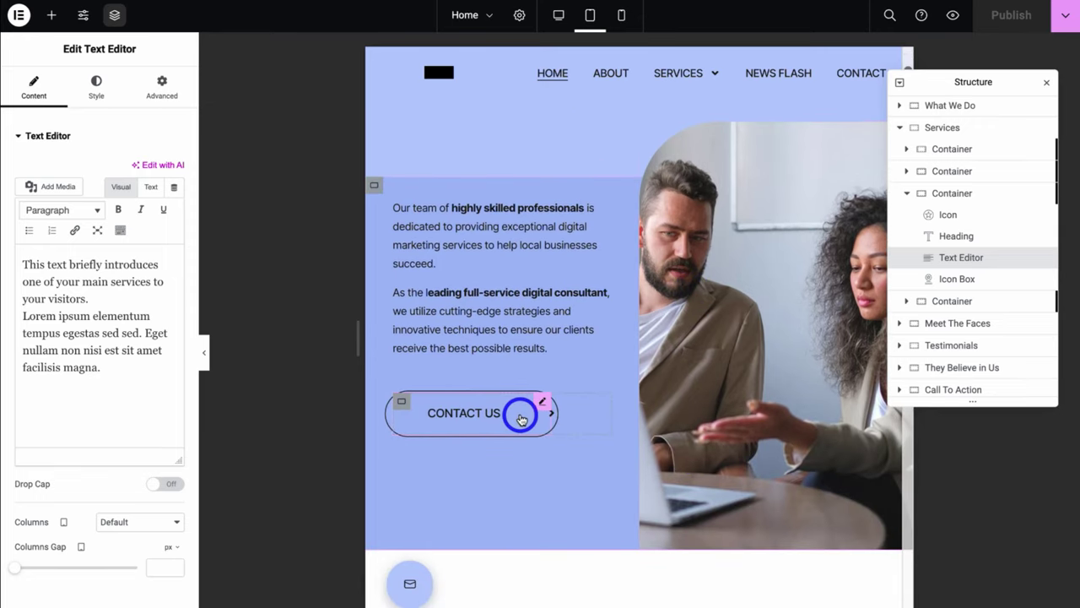
{"action": "left_click", "coordinate": [521, 420]}
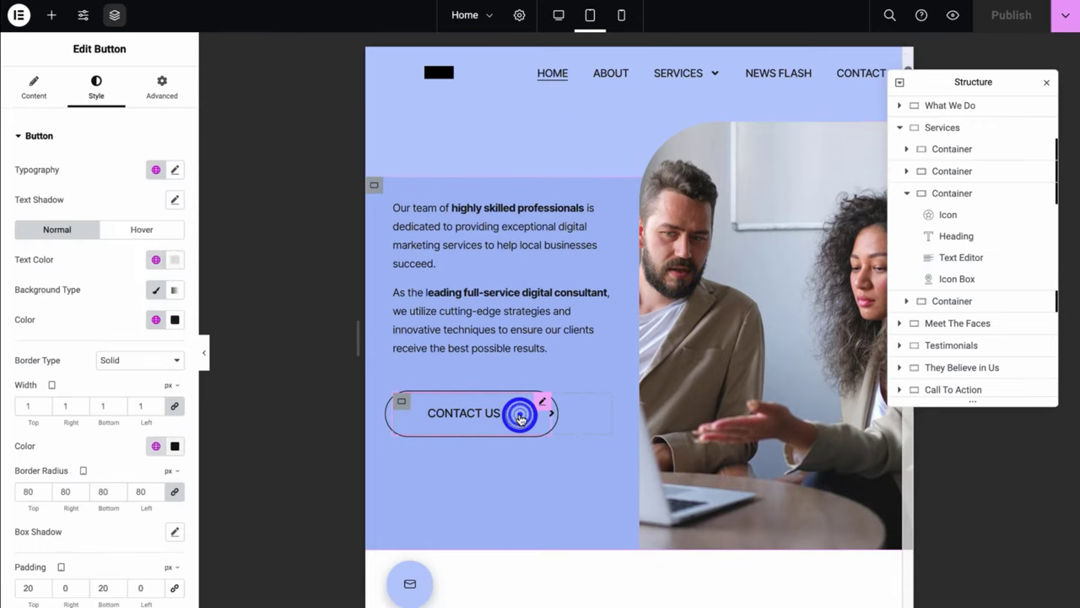
{"action": "left_click", "coordinate": [165, 95]}
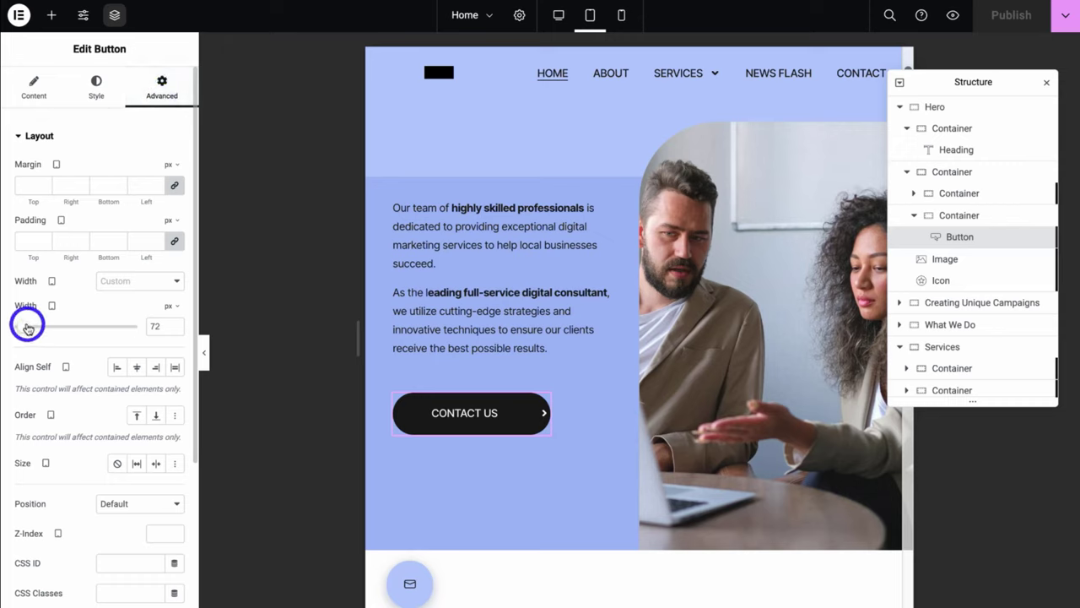
{"action": "left_click_drag", "start_coordinate": [28, 328], "coordinate": [42, 330]}
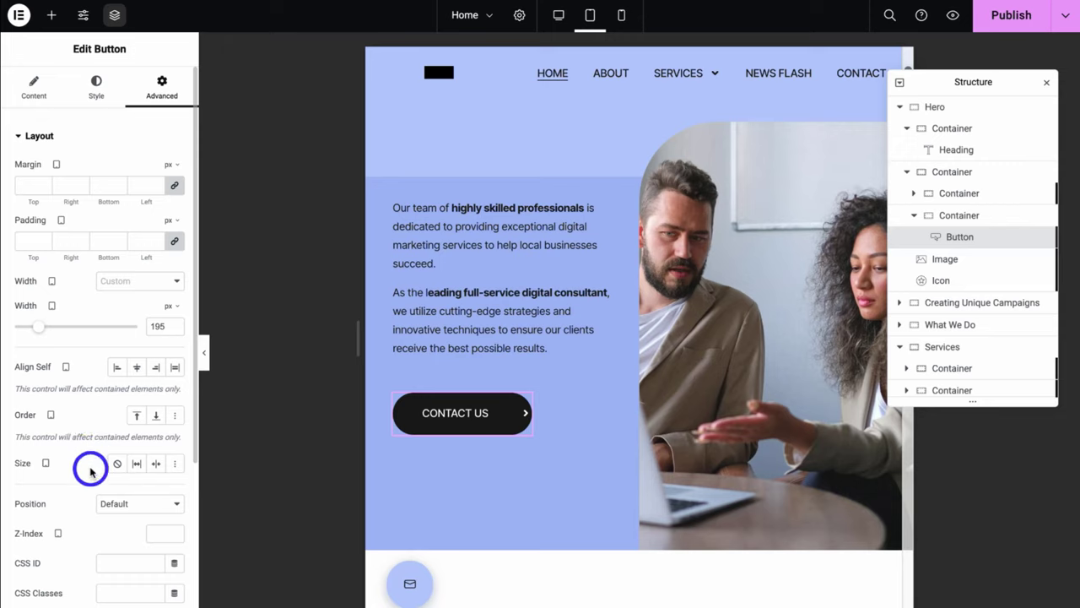
{"action": "scroll", "coordinate": [85, 436], "scroll_direction": "down", "scroll_amount": 4}
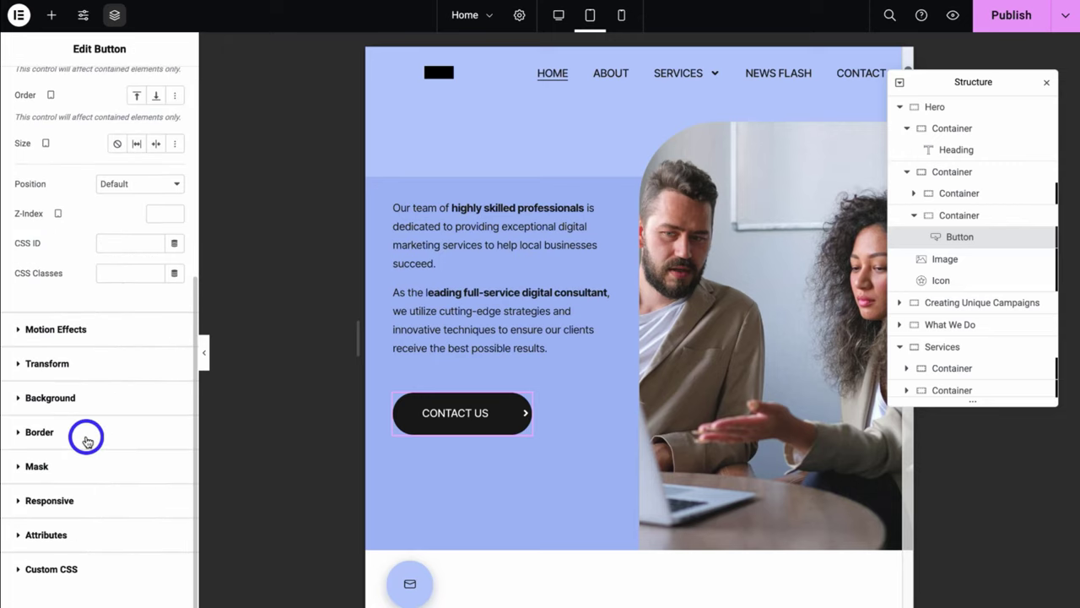
{"action": "left_click", "coordinate": [69, 503]}
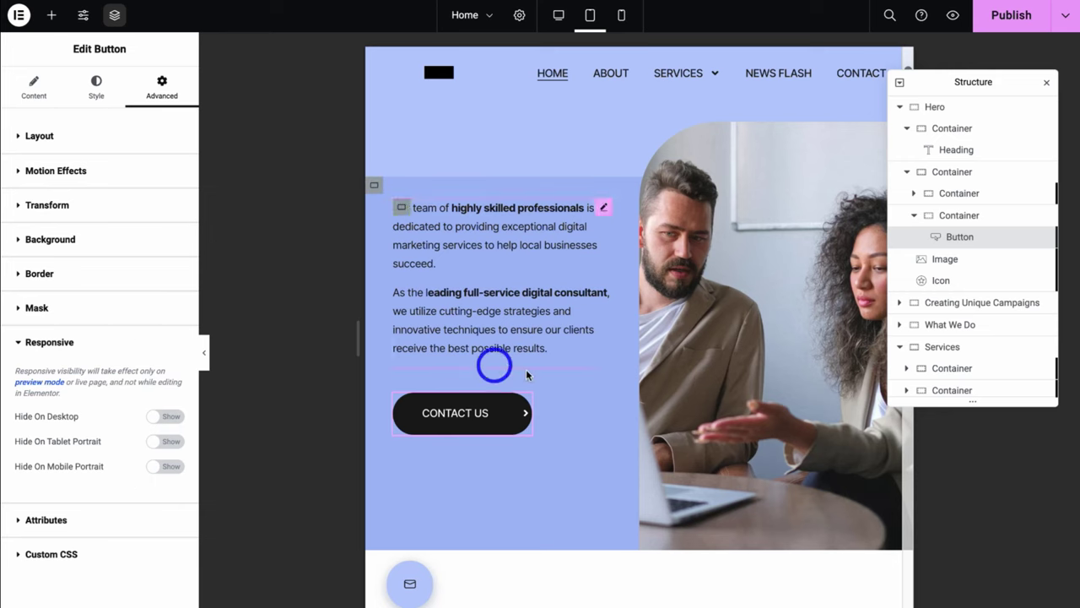
Set the tablet width of the Learn More button in the Creating Unique Campaigns section to 206 px
{"action": "scroll", "coordinate": [526, 374], "scroll_direction": "down", "scroll_amount": 10}
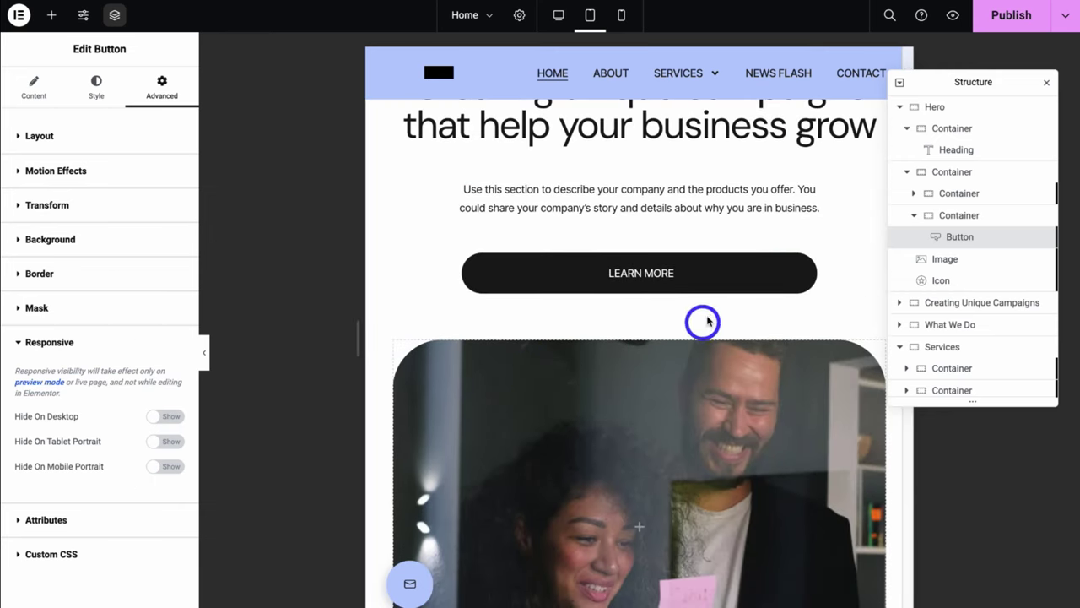
{"action": "left_click", "coordinate": [710, 284]}
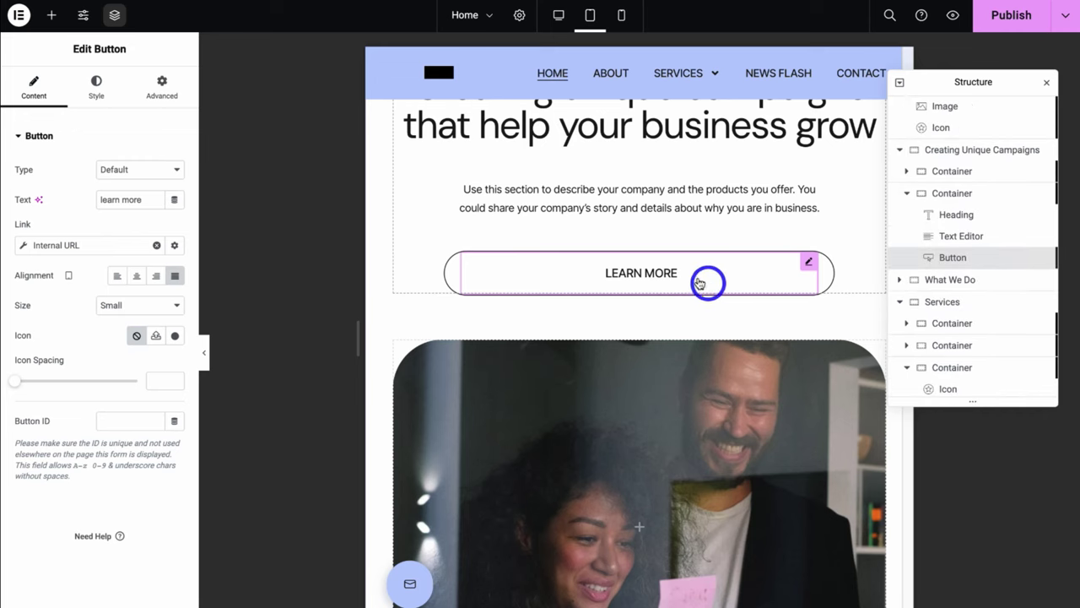
{"action": "left_click", "coordinate": [161, 88]}
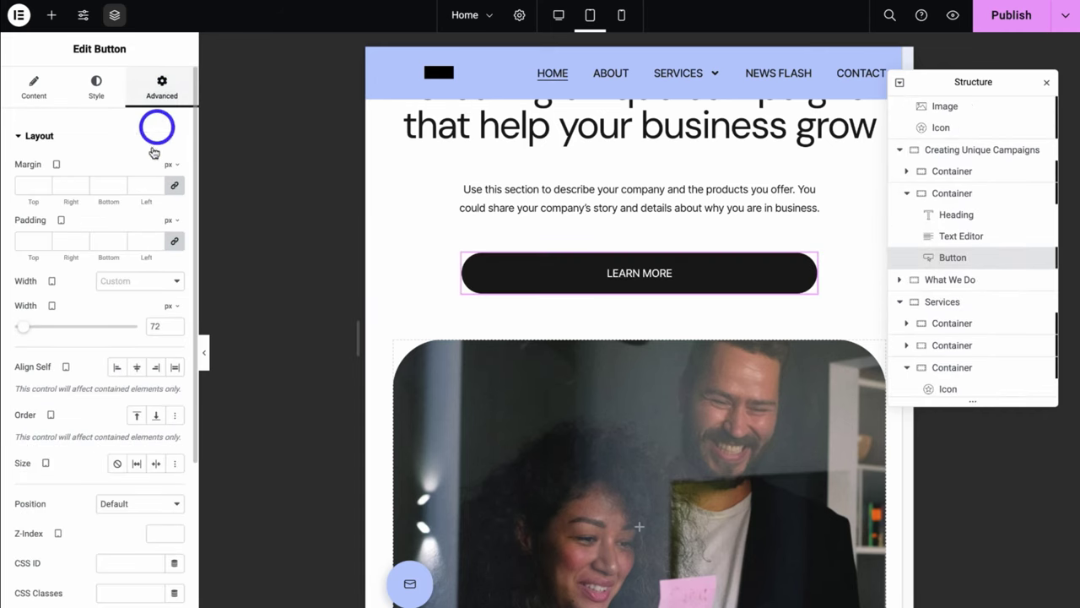
{"action": "left_click_drag", "start_coordinate": [24, 326], "coordinate": [40, 331]}
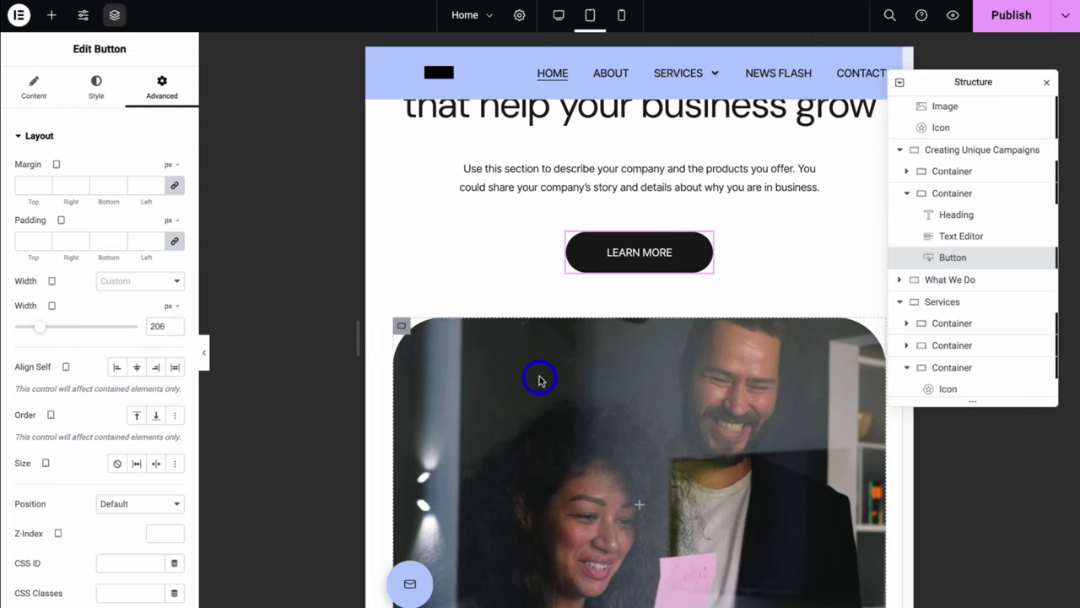
Set the Services container's column and row gaps to 36 px and its width to 1050 px in the tablet view
{"action": "scroll", "coordinate": [538, 379], "scroll_direction": "down", "scroll_amount": 5}
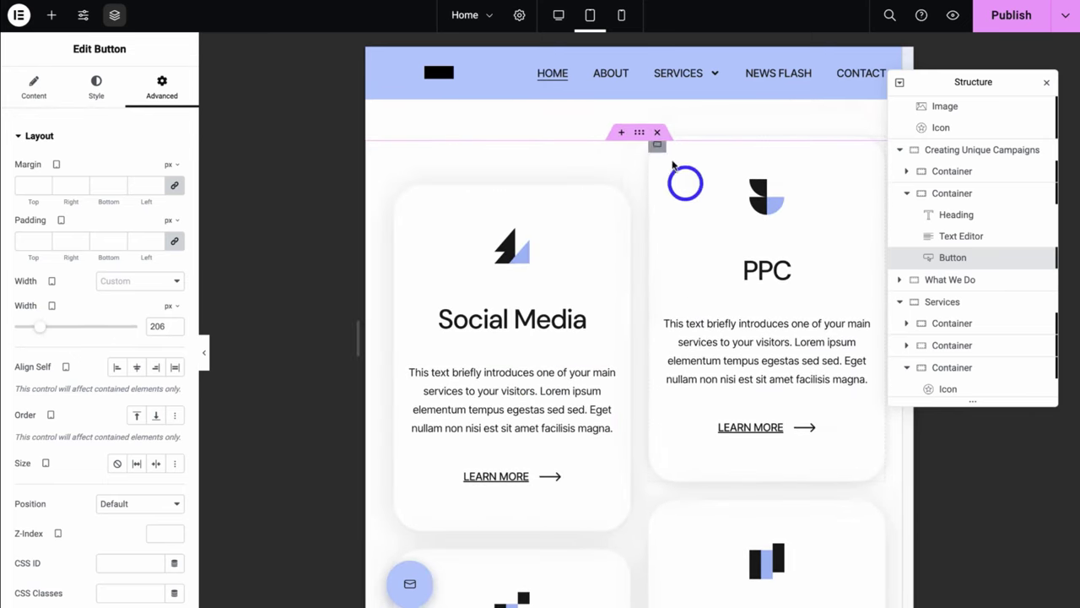
{"action": "left_click_drag", "start_coordinate": [638, 132], "coordinate": [636, 133]}
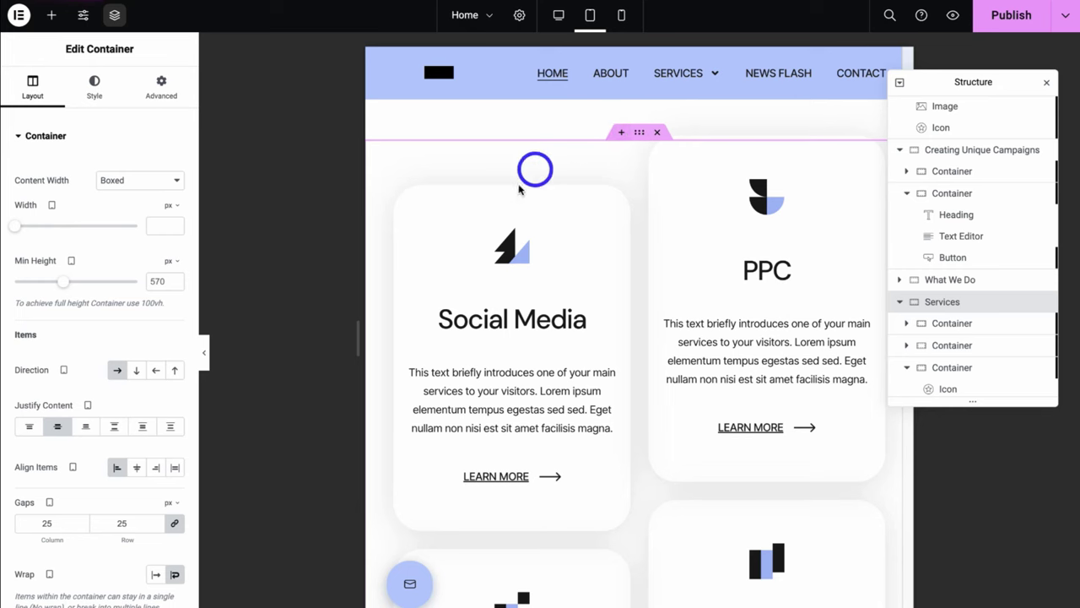
{"action": "scroll", "coordinate": [510, 379], "scroll_direction": "down", "scroll_amount": 3}
{"action": "scroll", "coordinate": [510, 379], "scroll_direction": "down", "scroll_amount": 1}
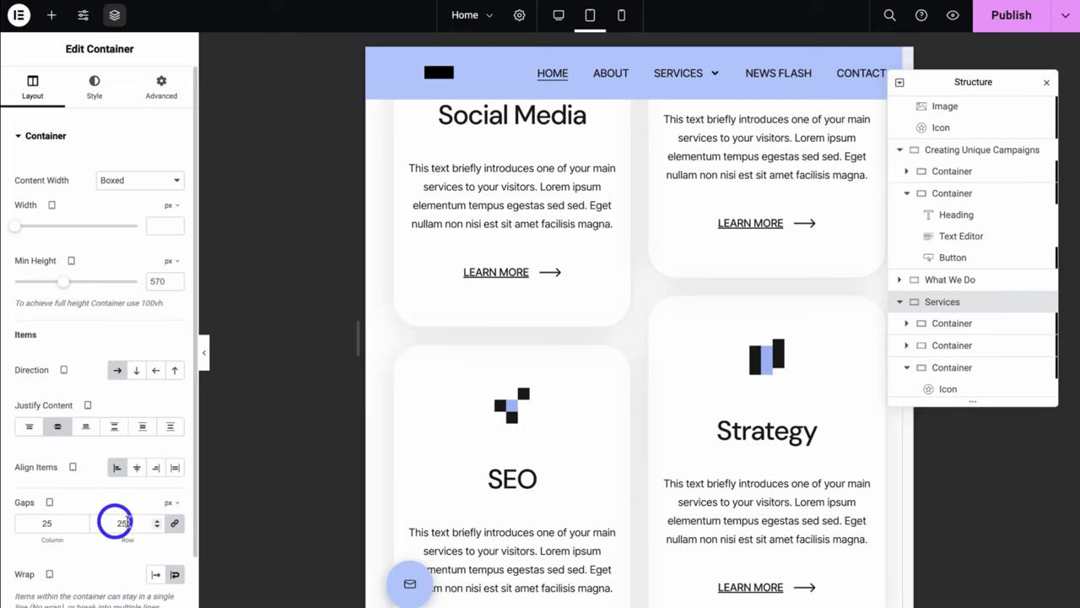
{"action": "scroll", "coordinate": [158, 524], "scroll_direction": "up", "scroll_amount": 11}
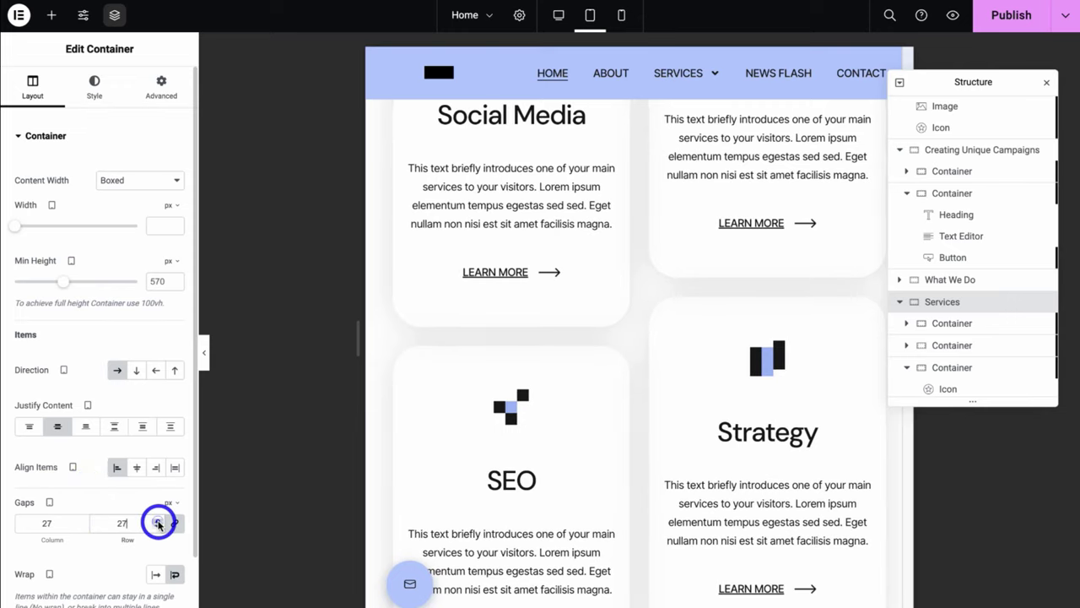
{"action": "scroll", "coordinate": [555, 504], "scroll_direction": "up", "scroll_amount": 6}
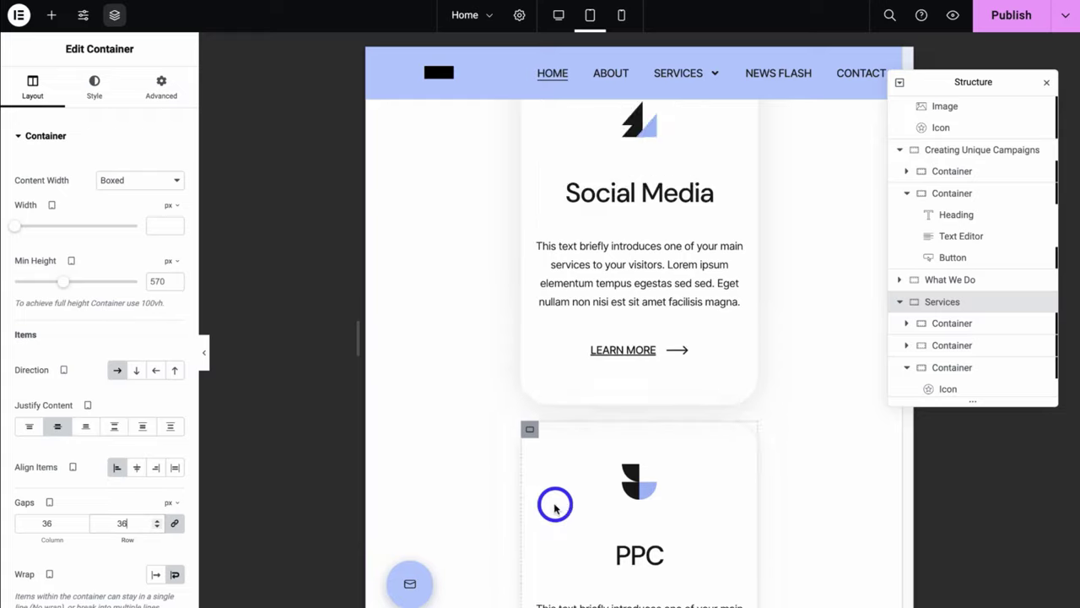
{"action": "scroll", "coordinate": [555, 508], "scroll_direction": "down", "scroll_amount": 3}
{"action": "scroll", "coordinate": [555, 503], "scroll_direction": "down", "scroll_amount": 2}
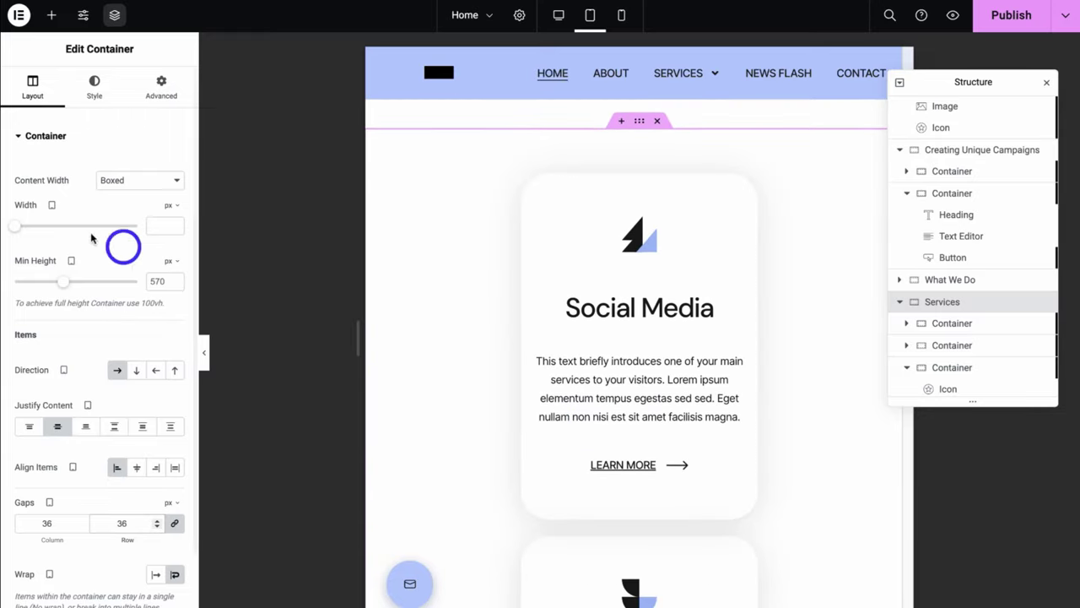
{"action": "left_click_drag", "start_coordinate": [17, 228], "coordinate": [76, 226]}
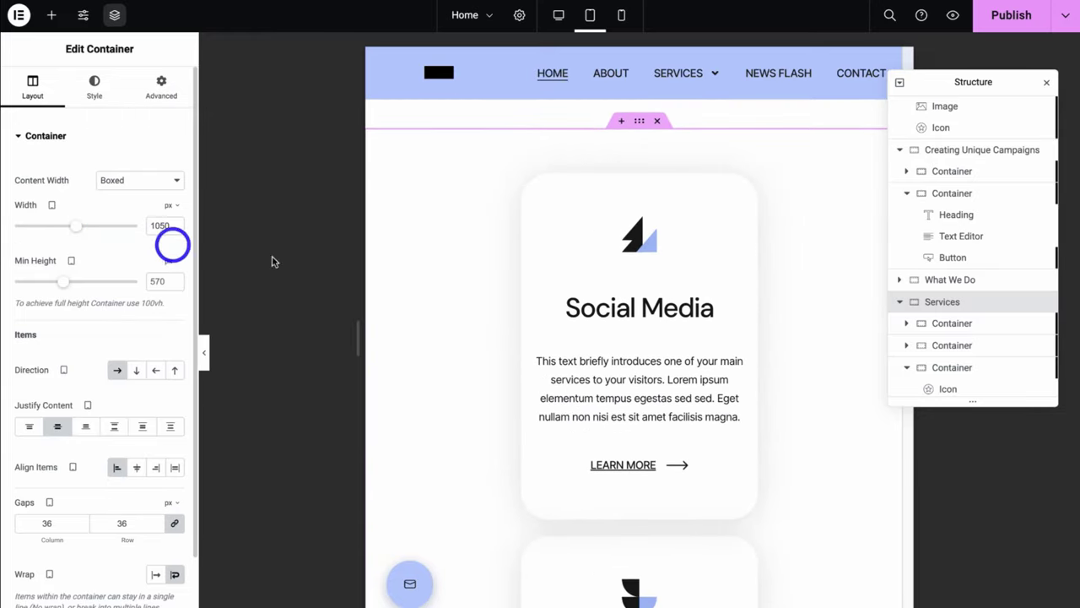
Examine the page in the mobile view and open the content settings of the hero heading
{"action": "scroll", "coordinate": [495, 292], "scroll_direction": "down", "scroll_amount": 5}
{"action": "scroll", "coordinate": [495, 293], "scroll_direction": "down", "scroll_amount": 10}
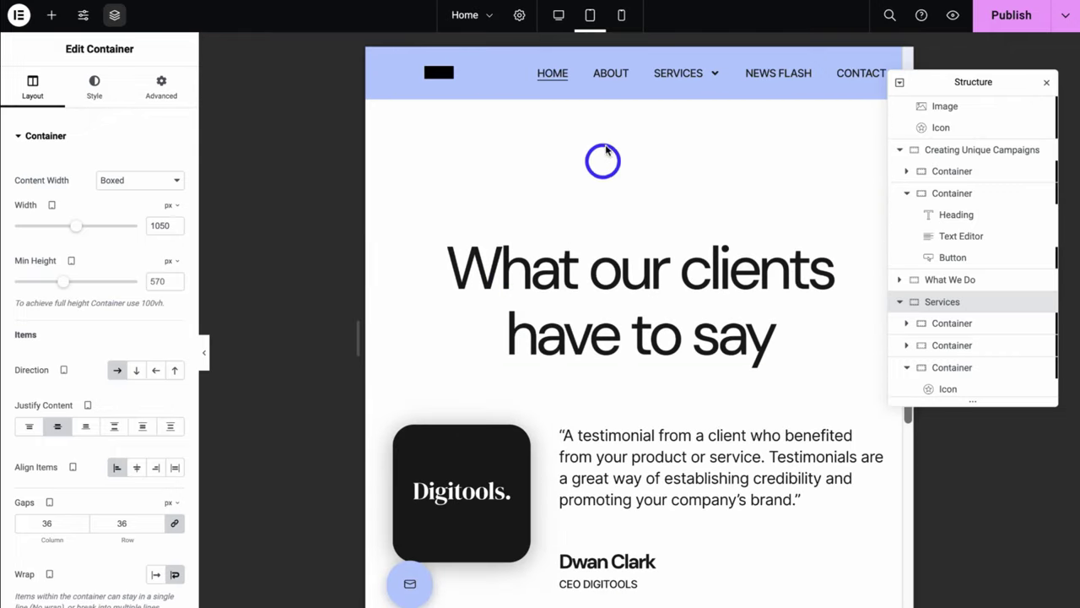
{"action": "left_click", "coordinate": [622, 17]}
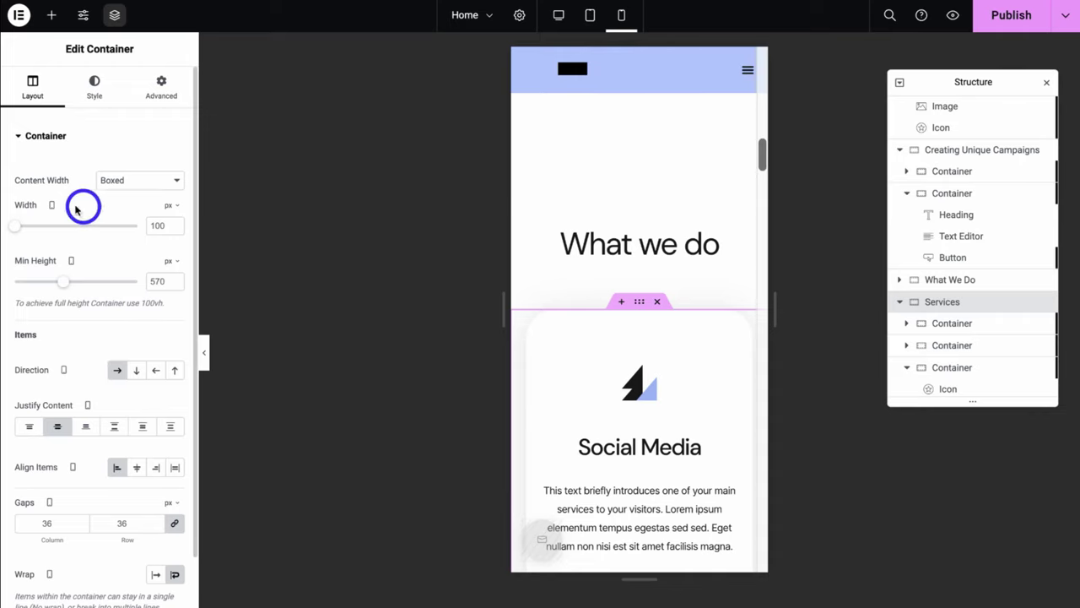
{"action": "scroll", "coordinate": [83, 265], "scroll_direction": "down", "scroll_amount": 2}
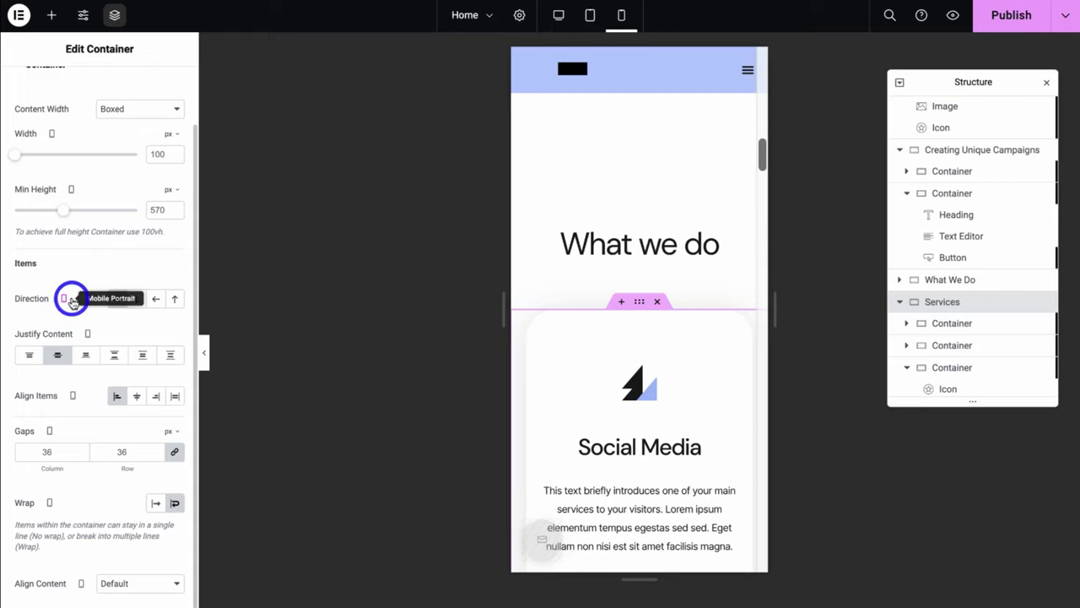
{"action": "scroll", "coordinate": [591, 302], "scroll_direction": "up", "scroll_amount": 10}
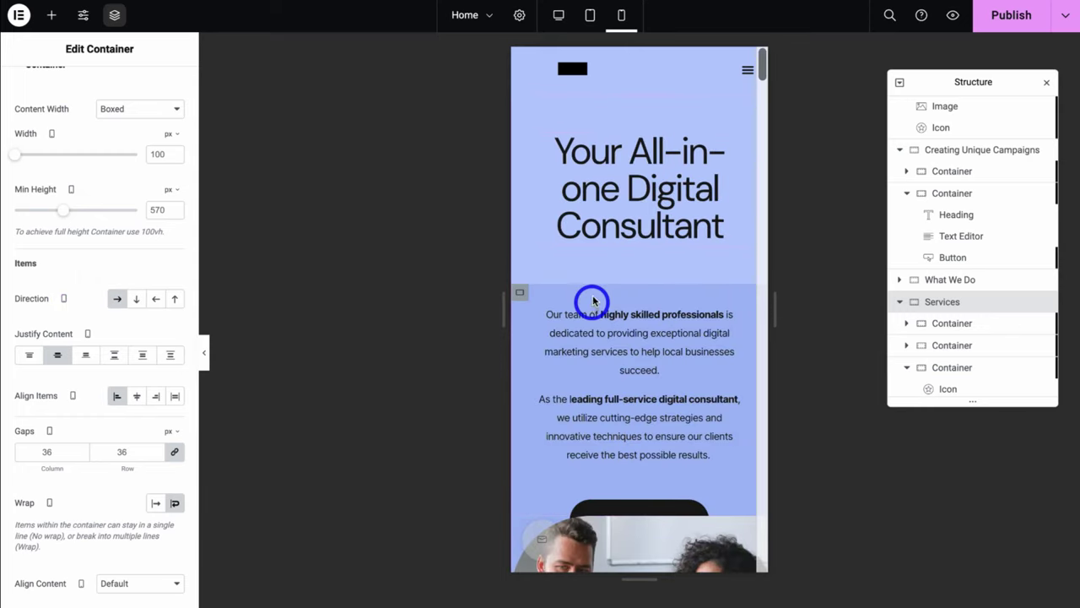
{"action": "left_click", "coordinate": [617, 190]}
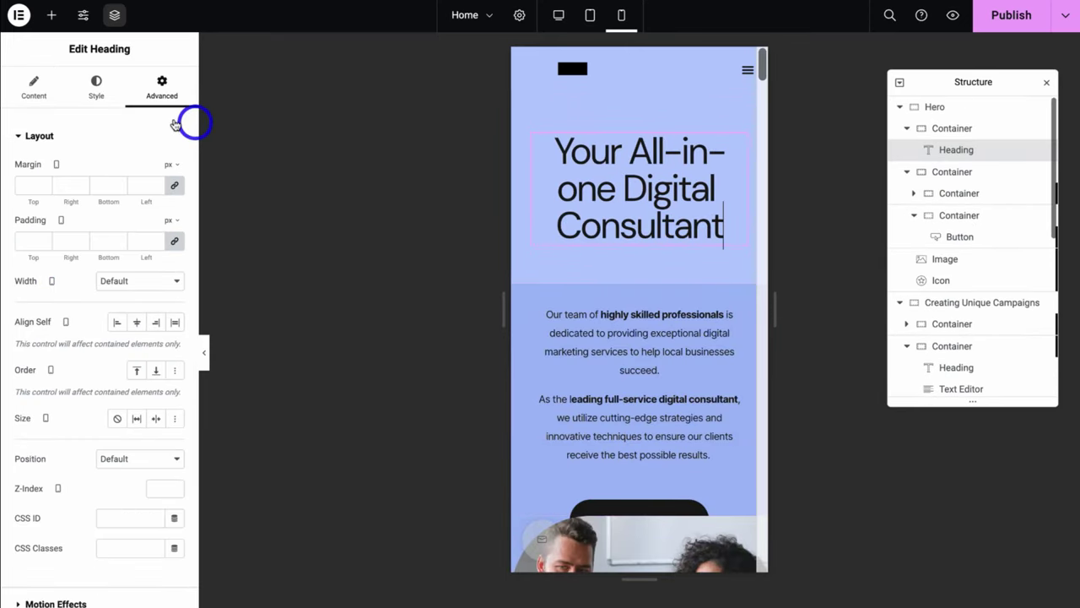
{"action": "left_click", "coordinate": [31, 89]}
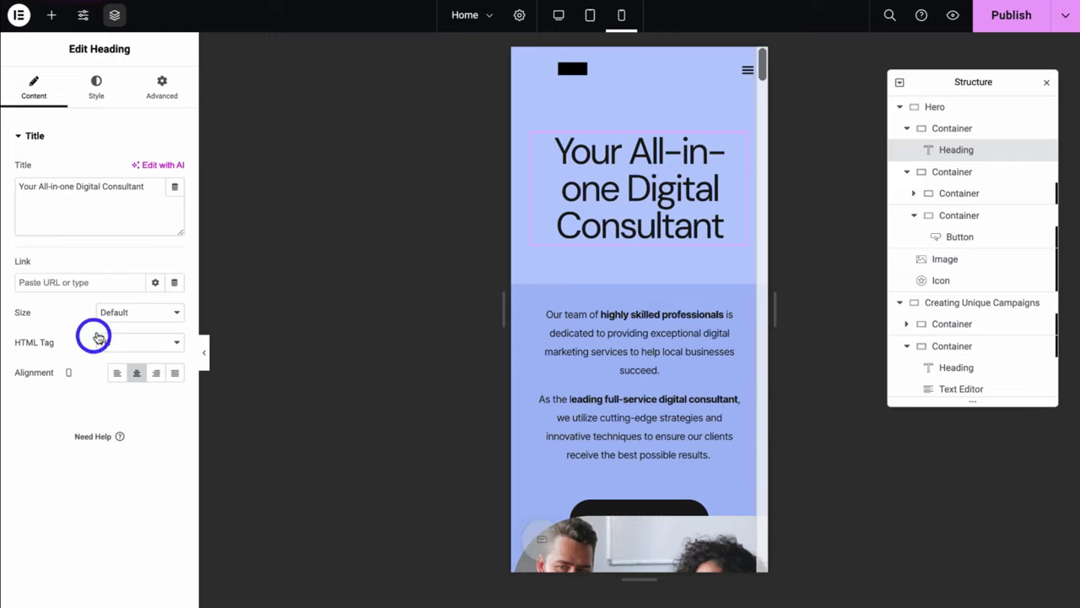
Return to the desktop view, hide and show the page structure again, and look through the available widgets
{"action": "left_click", "coordinate": [558, 19]}
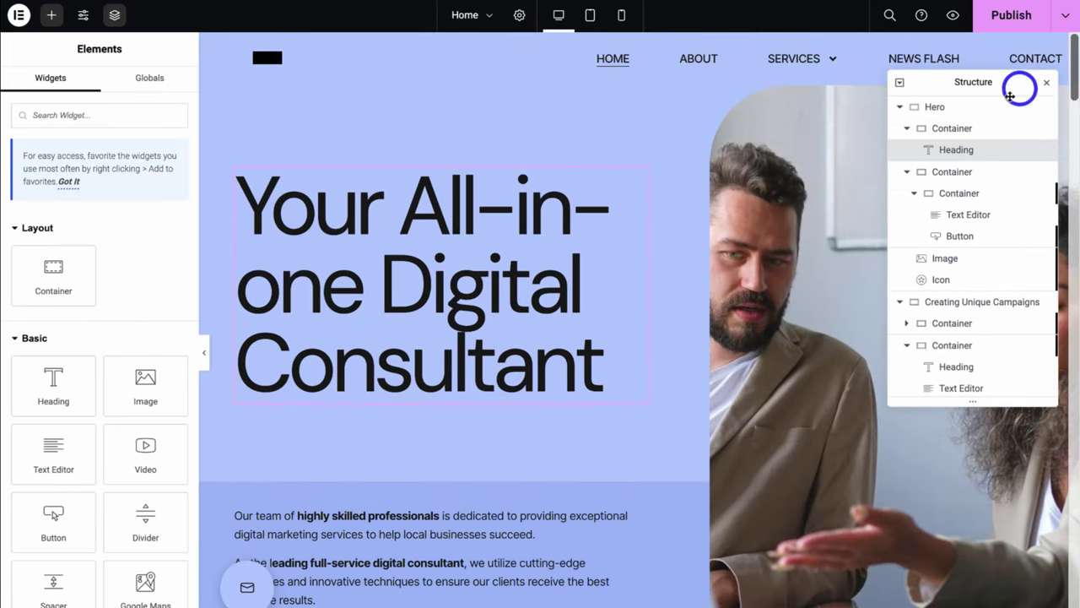
{"action": "left_click", "coordinate": [1046, 84]}
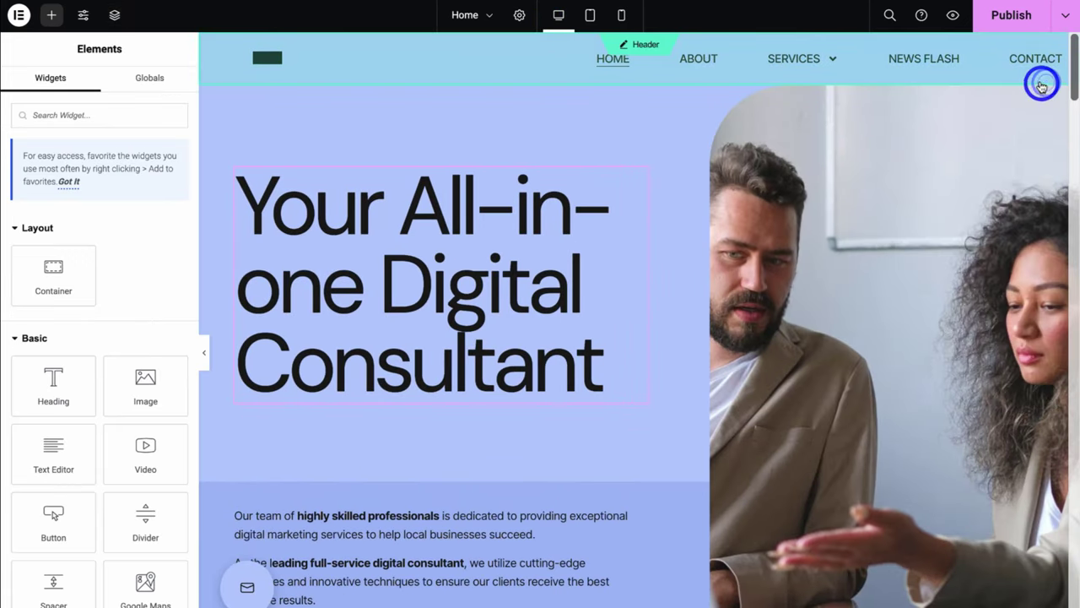
{"action": "left_click", "coordinate": [115, 17]}
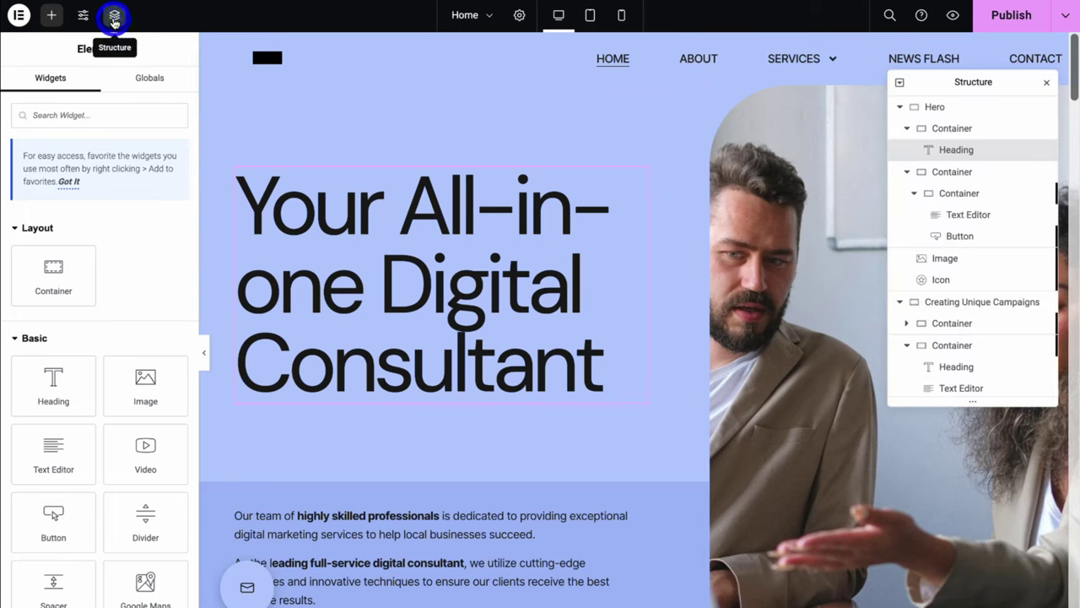
{"action": "left_click", "coordinate": [413, 246]}
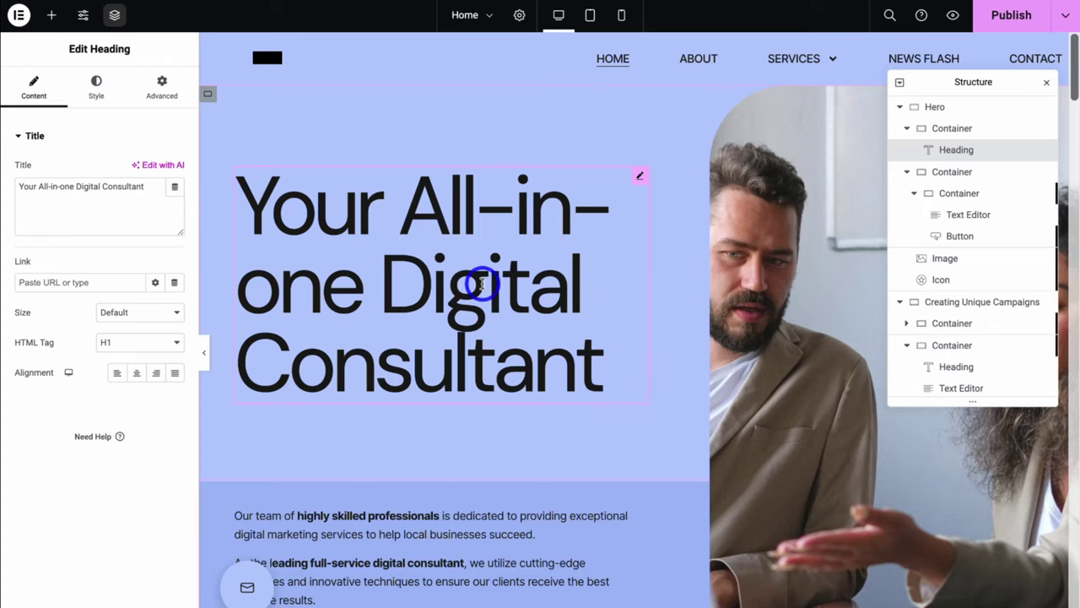
{"action": "left_click", "coordinate": [51, 17]}
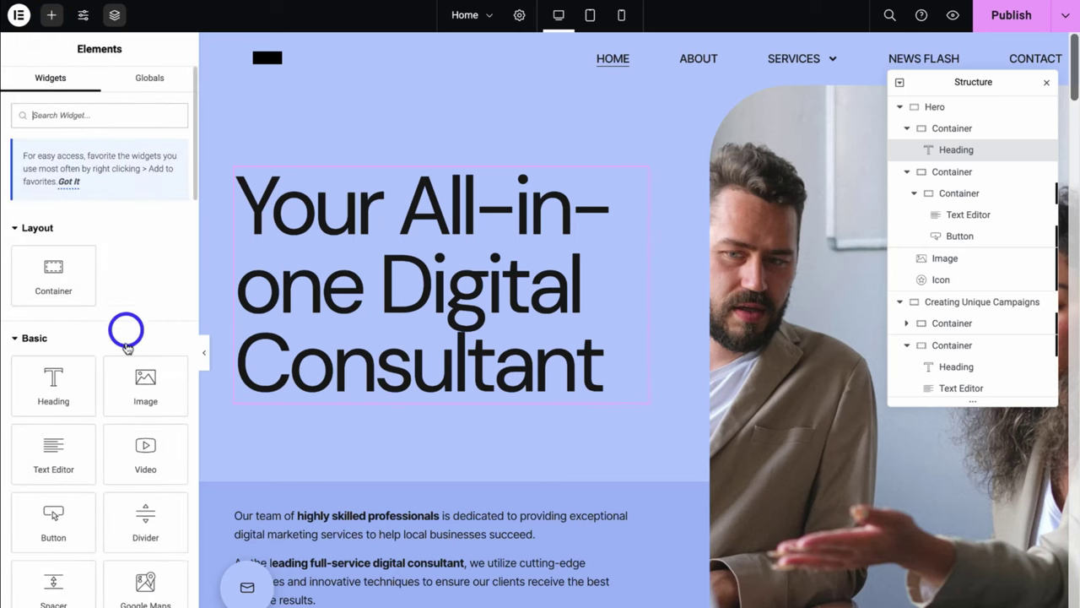
{"action": "scroll", "coordinate": [127, 354], "scroll_direction": "down", "scroll_amount": 2}
{"action": "scroll", "coordinate": [125, 287], "scroll_direction": "down", "scroll_amount": 13}
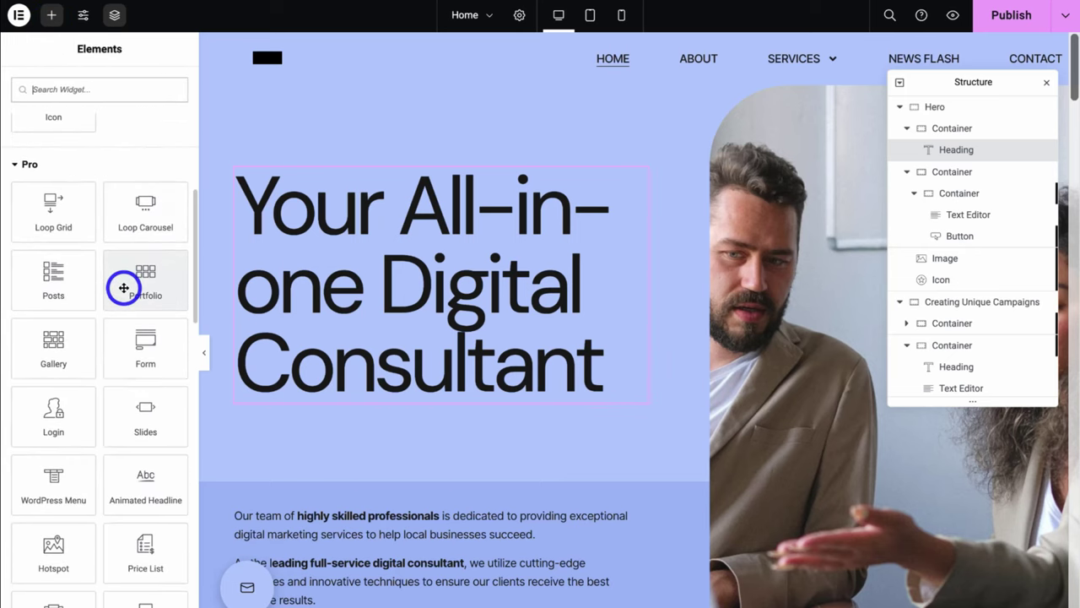
Publish the home page and open the site header for editing
{"action": "left_click", "coordinate": [1002, 19]}
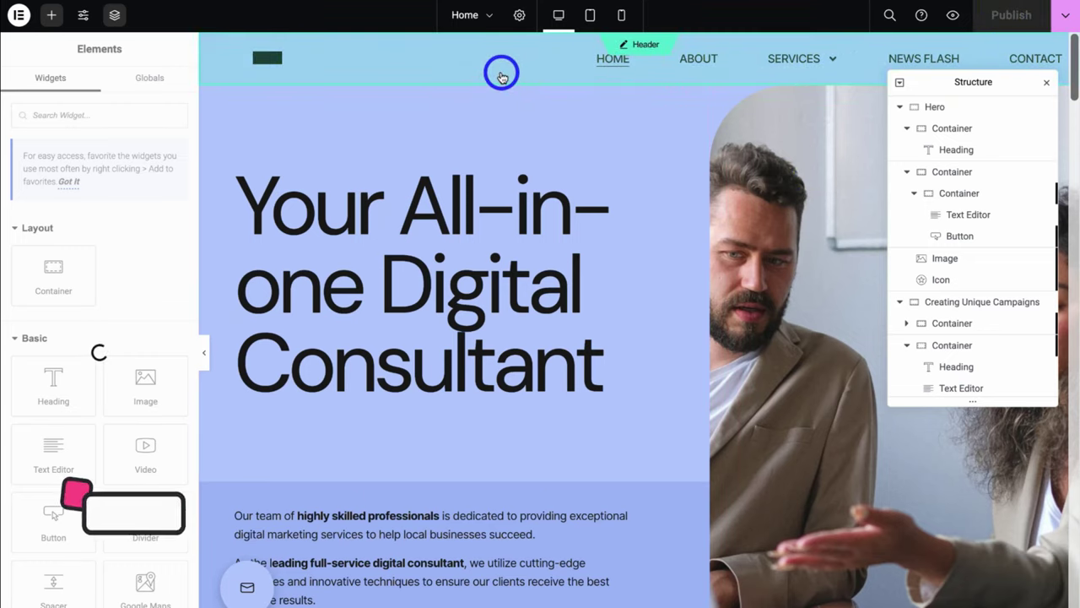
{"action": "left_click", "coordinate": [501, 76]}
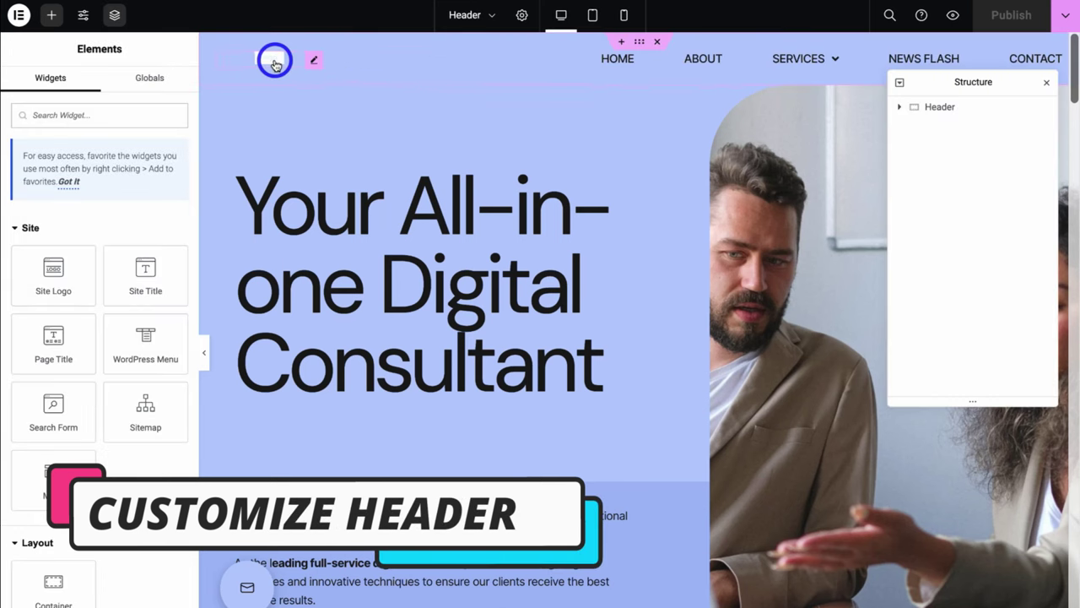
Open the site identity settings and set the site name to "Stew's Consulting" and the description to "Your all-in-one digital consultant"
{"action": "left_click", "coordinate": [301, 62]}
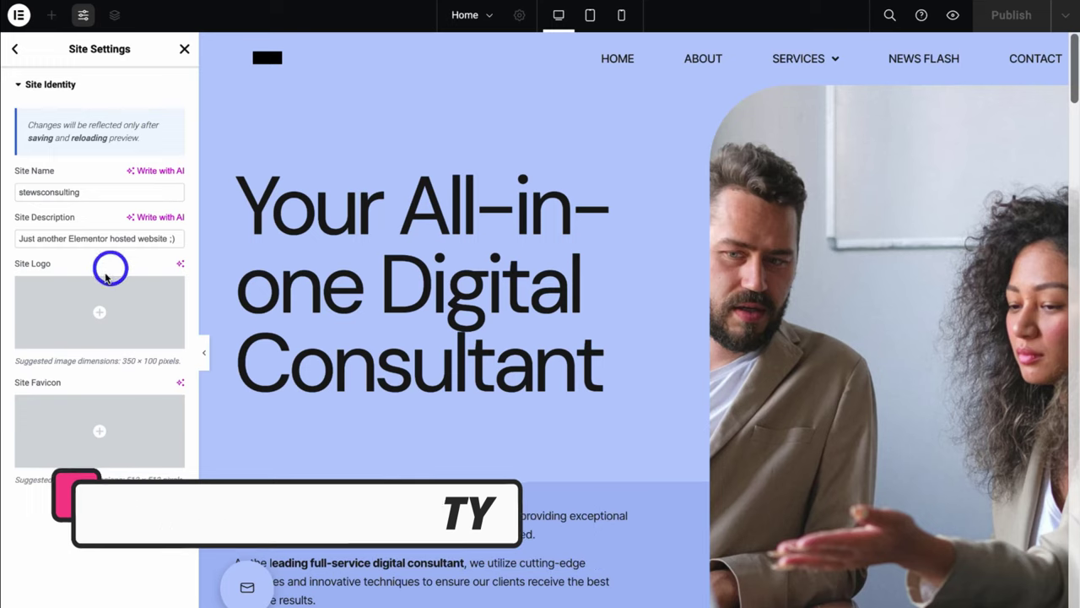
{"action": "mouse_move", "coordinate": [54, 433]}
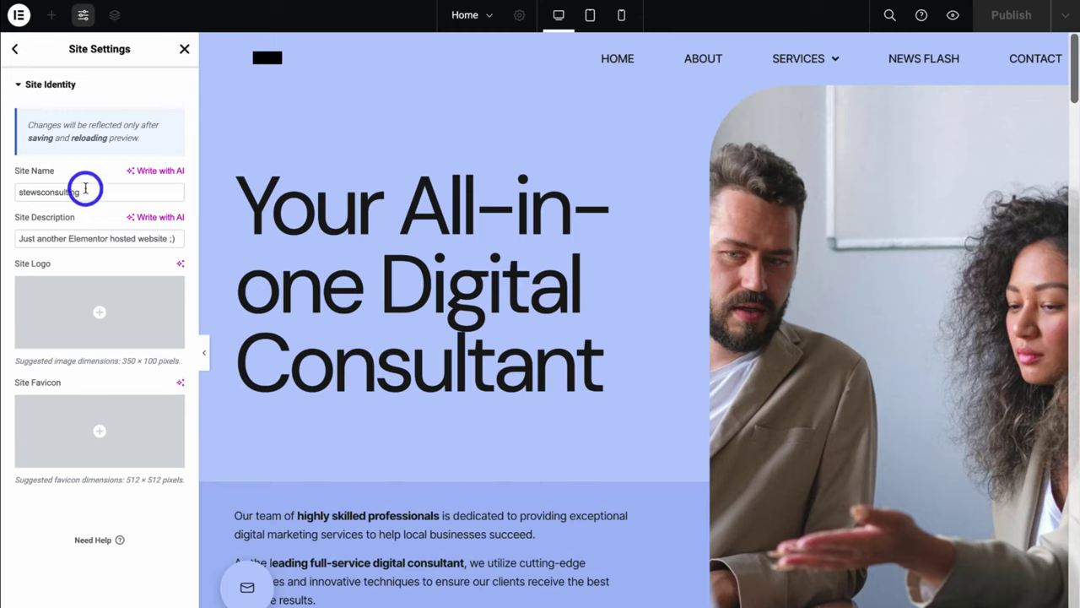
{"action": "left_click_drag", "start_coordinate": [93, 192], "coordinate": [7, 188]}
{"action": "type", "text": "Stew's Consulting"}
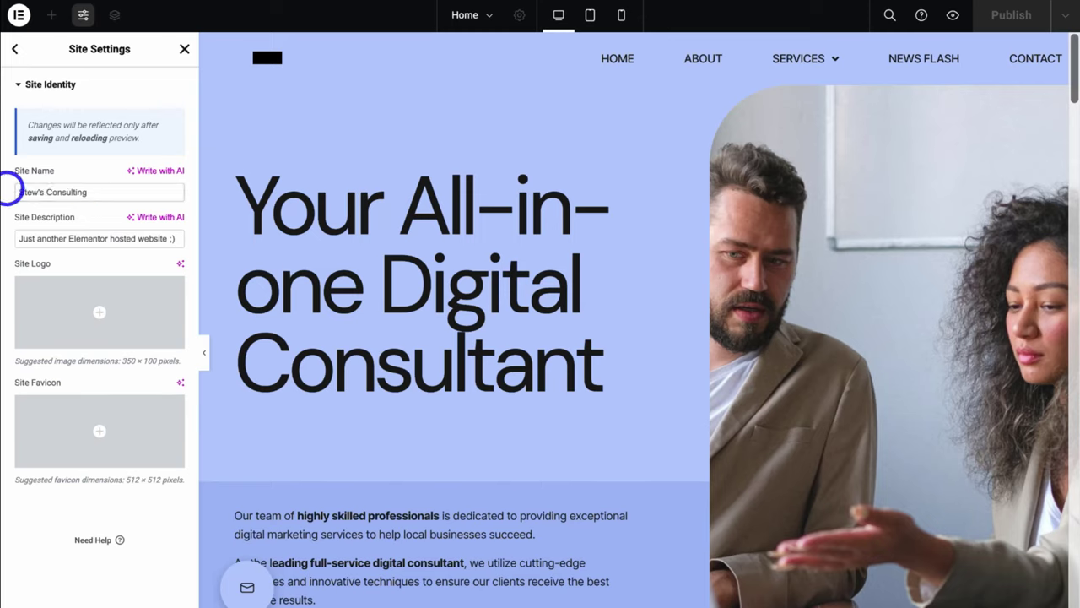
{"action": "triple_click", "coordinate": [77, 240]}
{"action": "type", "text": "Your all-in-one digital consultant"}
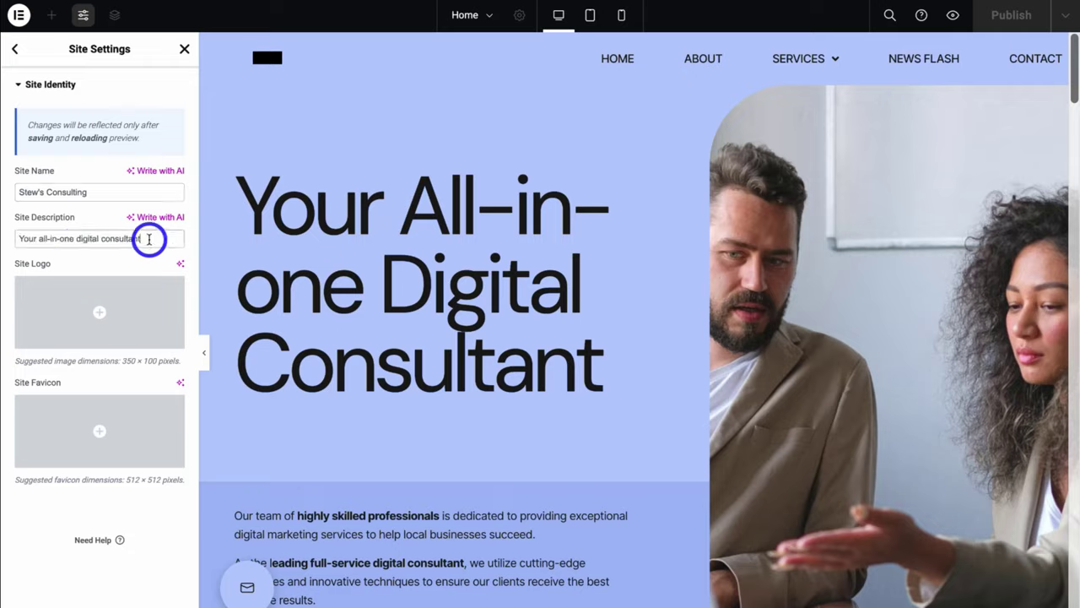
Upload the "Stews Consulting Logo wide" image with the alt text "Stew's Consulting" and use it as the site logo
{"action": "left_click", "coordinate": [100, 314]}
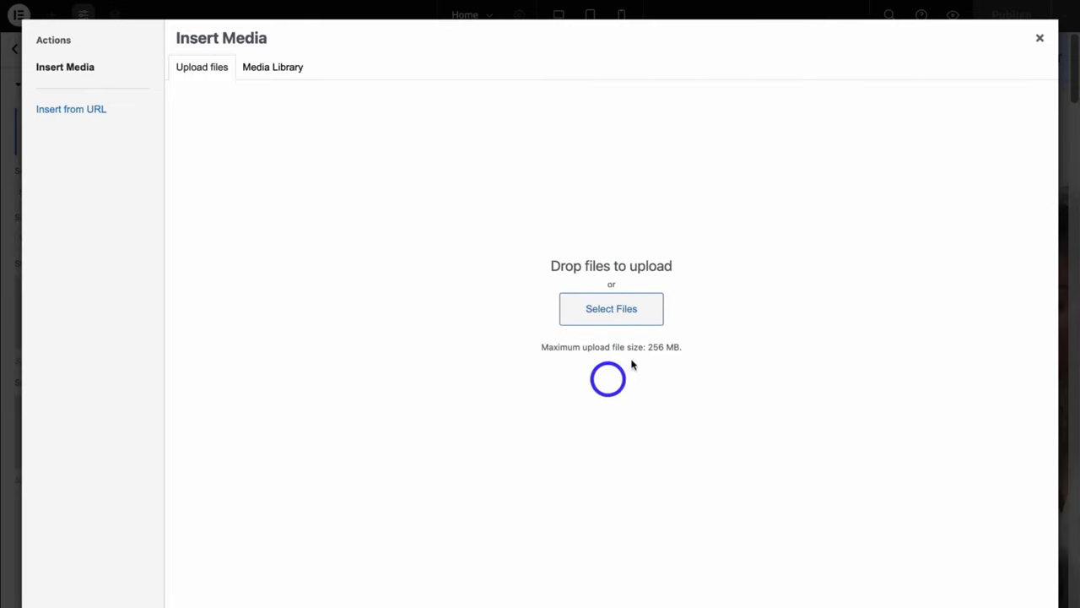
{"action": "left_click", "coordinate": [596, 312]}
{"action": "left_click", "coordinate": [737, 202]}
{"action": "type", "text": "stews consu"}
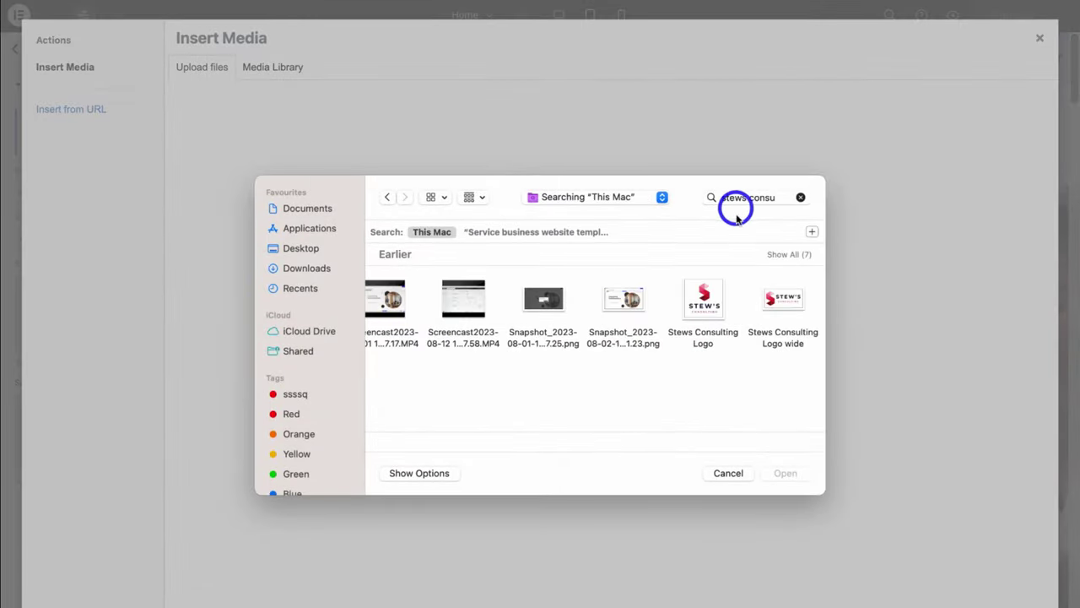
{"action": "left_click", "coordinate": [771, 295]}
{"action": "left_click", "coordinate": [785, 472]}
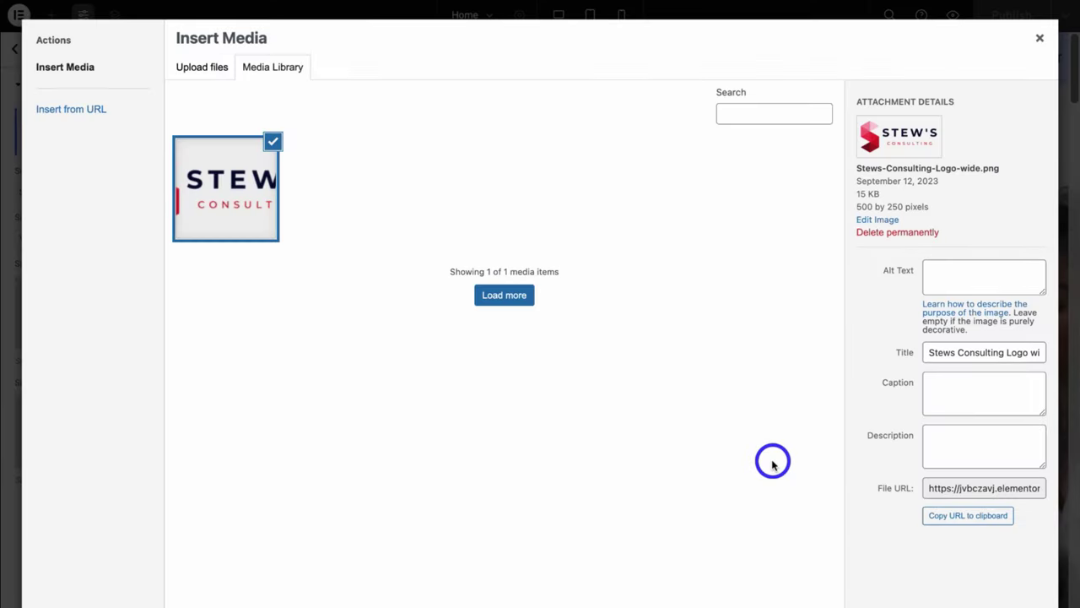
{"action": "left_click", "coordinate": [949, 270]}
{"action": "type", "text": "Stew's Consulting"}
{"action": "left_click", "coordinate": [1024, 569]}
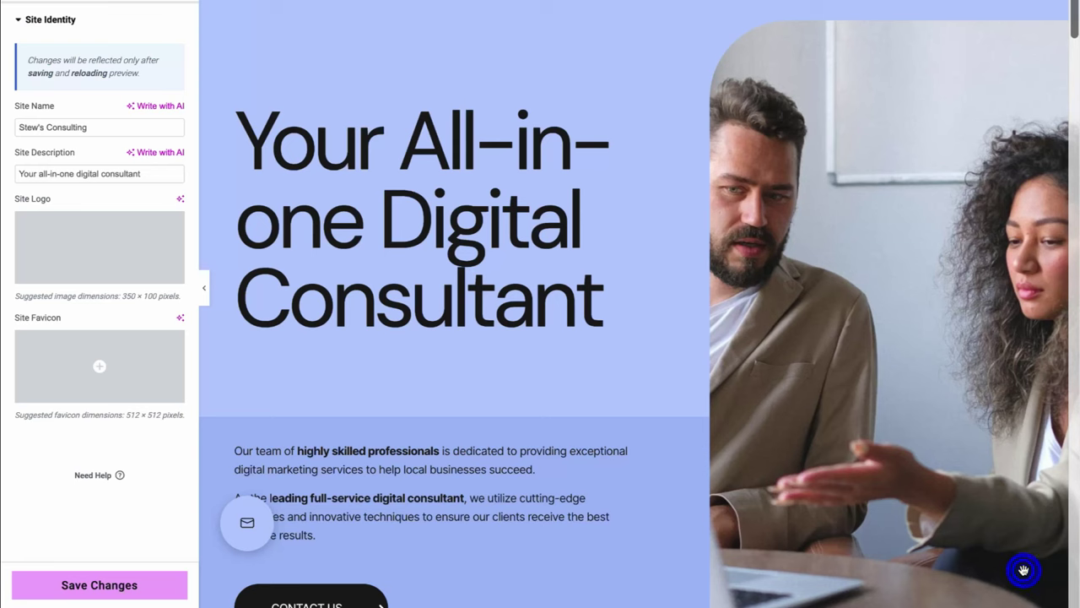
Upload "Stews Consulting Logo copy" as the site favicon with alt text "STew's consulting favicon", and save and close the site settings
{"action": "mouse_move", "coordinate": [98, 431]}
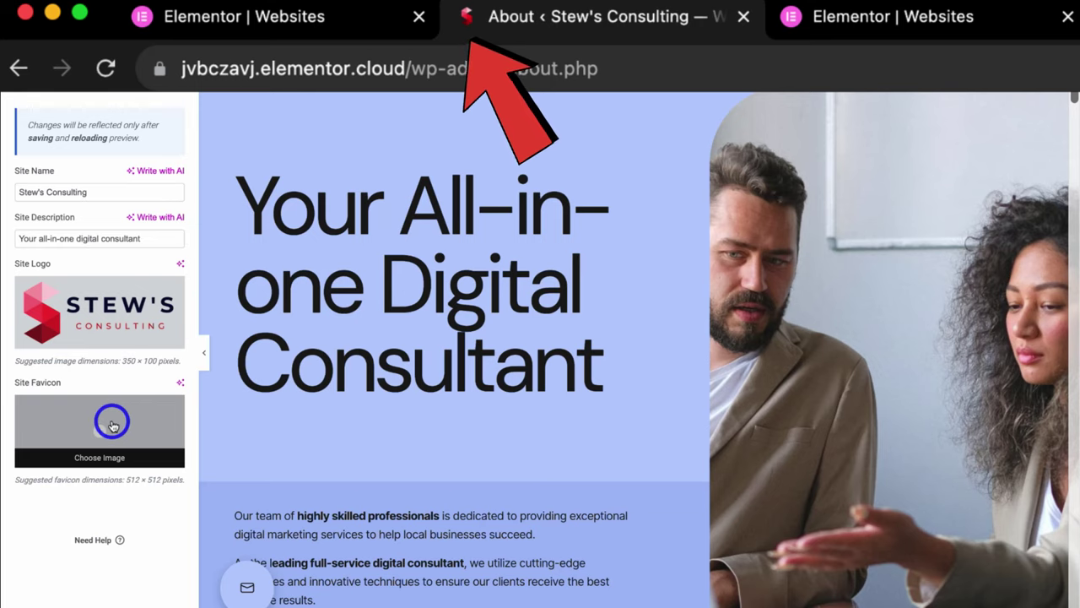
{"action": "left_click", "coordinate": [113, 425]}
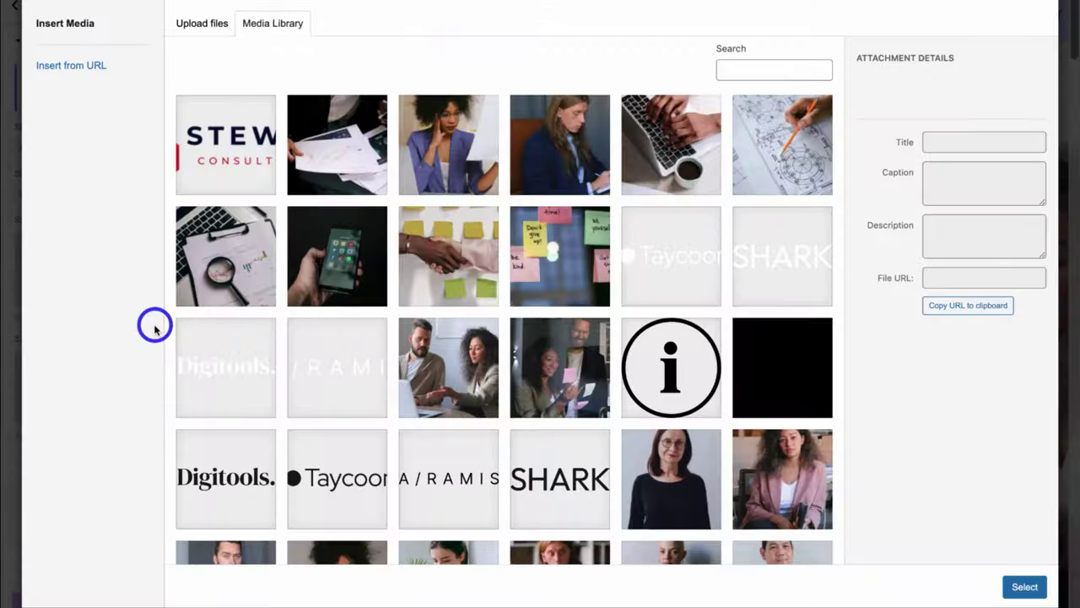
{"action": "left_click", "coordinate": [207, 27]}
{"action": "left_click", "coordinate": [611, 264]}
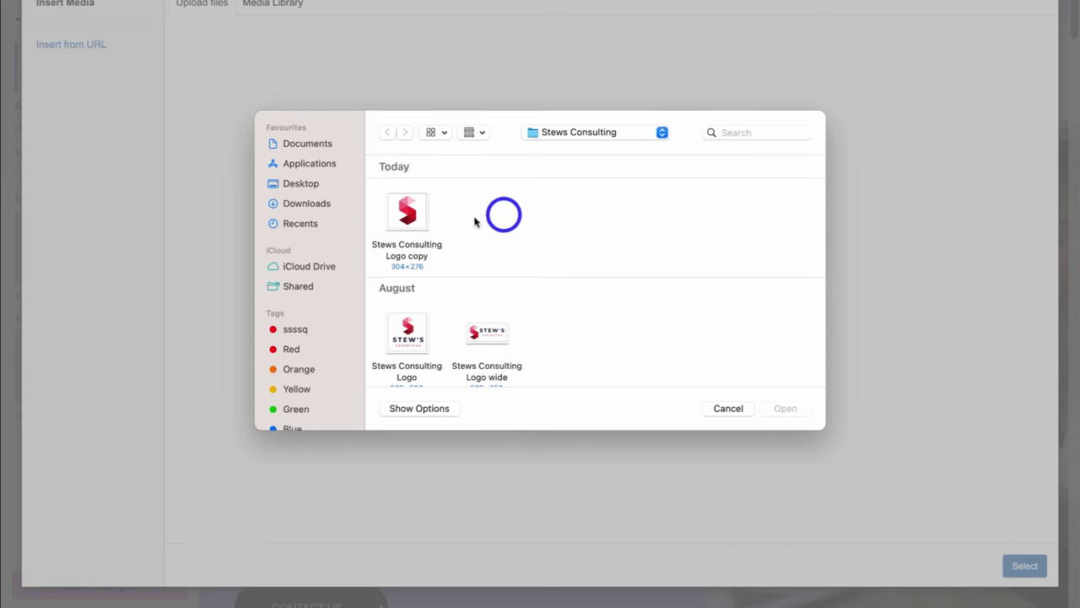
{"action": "left_click", "coordinate": [405, 233]}
{"action": "left_click", "coordinate": [786, 426]}
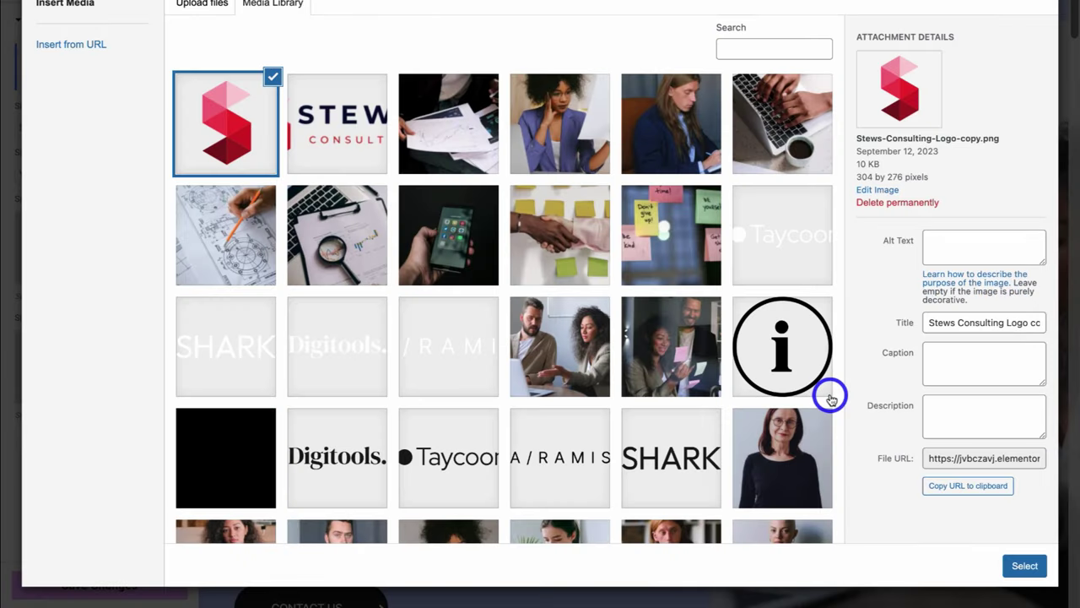
{"action": "left_click", "coordinate": [966, 244]}
{"action": "type", "text": "STew's consulting favicon"}
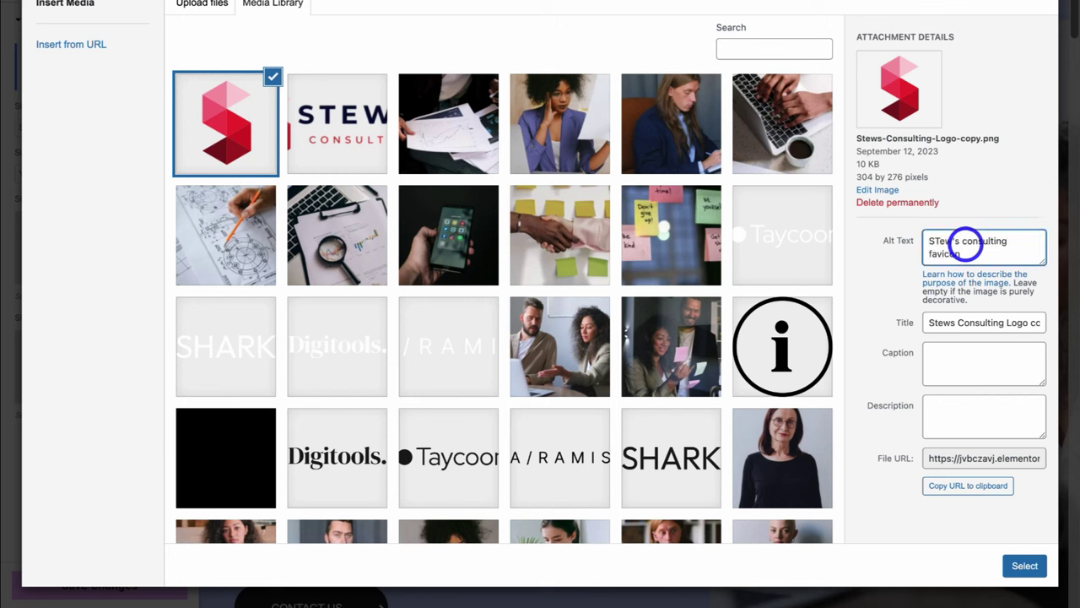
{"action": "left_click", "coordinate": [1024, 566]}
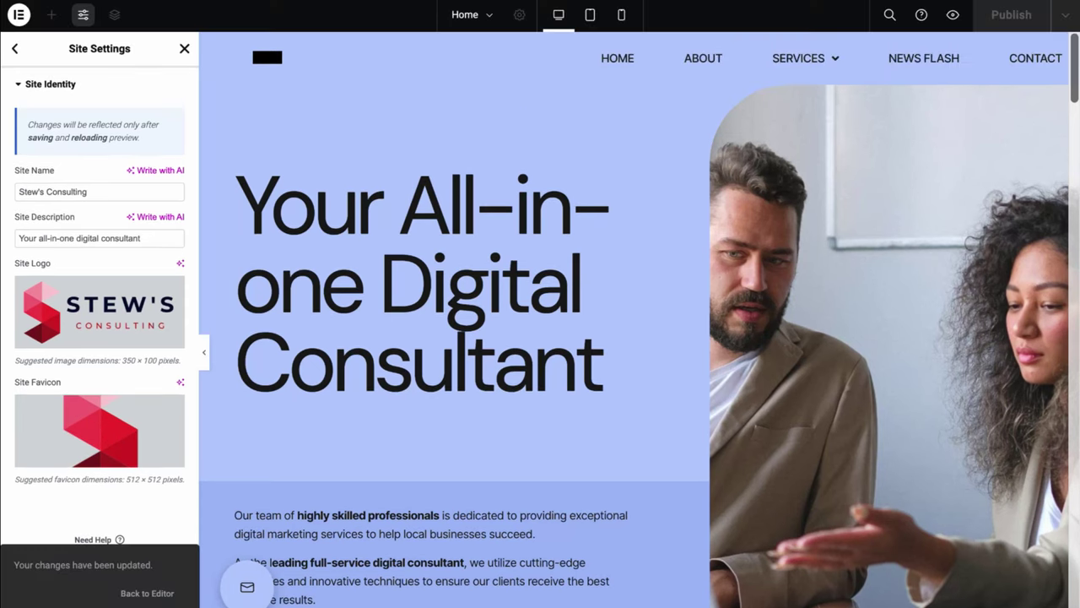
{"action": "left_click", "coordinate": [183, 52]}
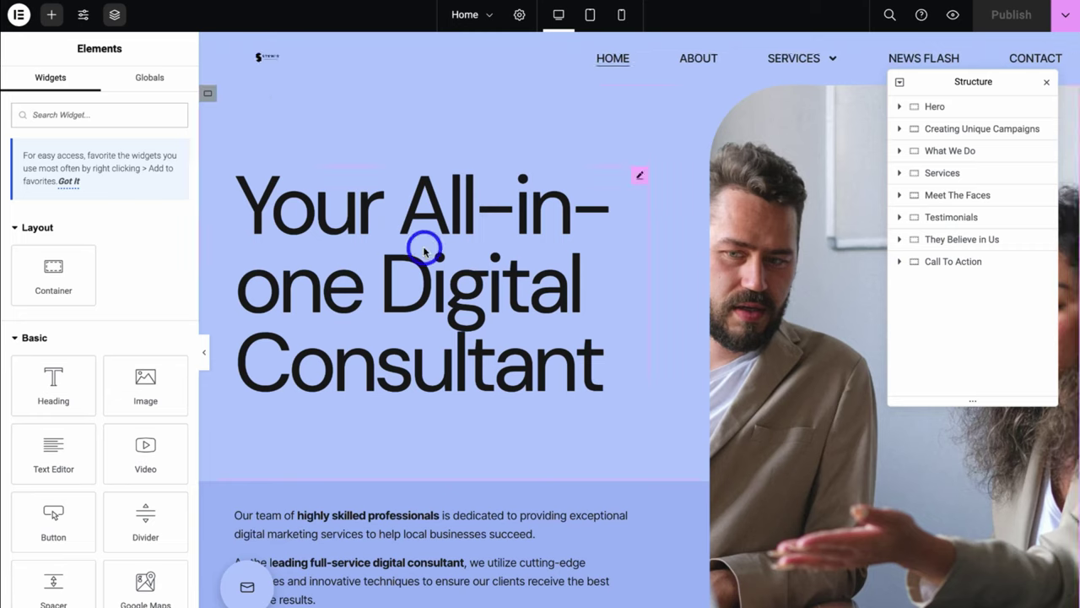
Open the header for editing and set its site logo to 91 px high and 298 px wide
{"action": "left_click", "coordinate": [279, 68]}
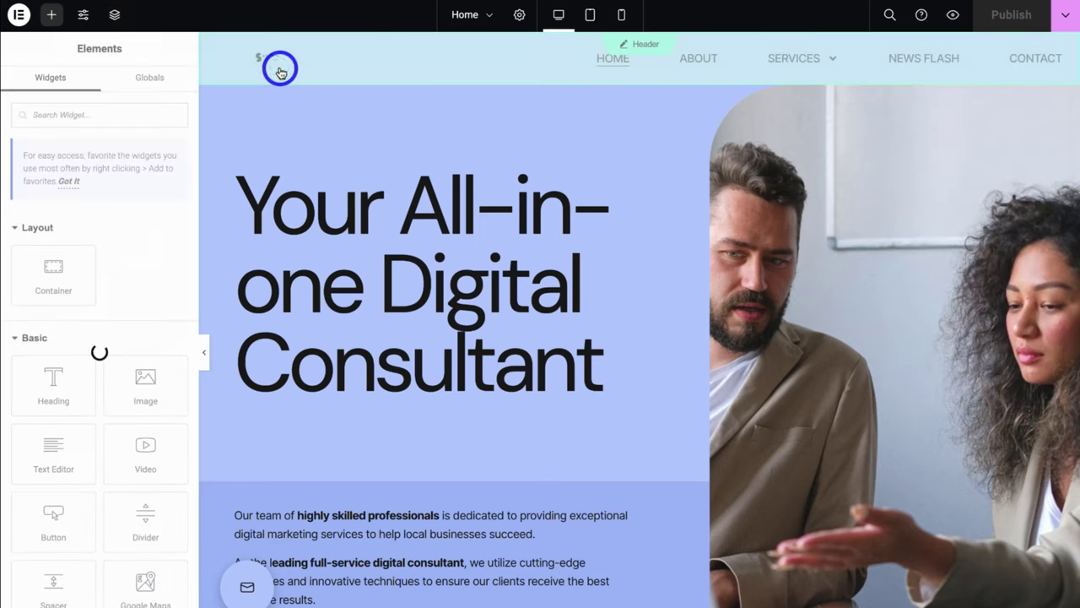
{"action": "left_click", "coordinate": [272, 59]}
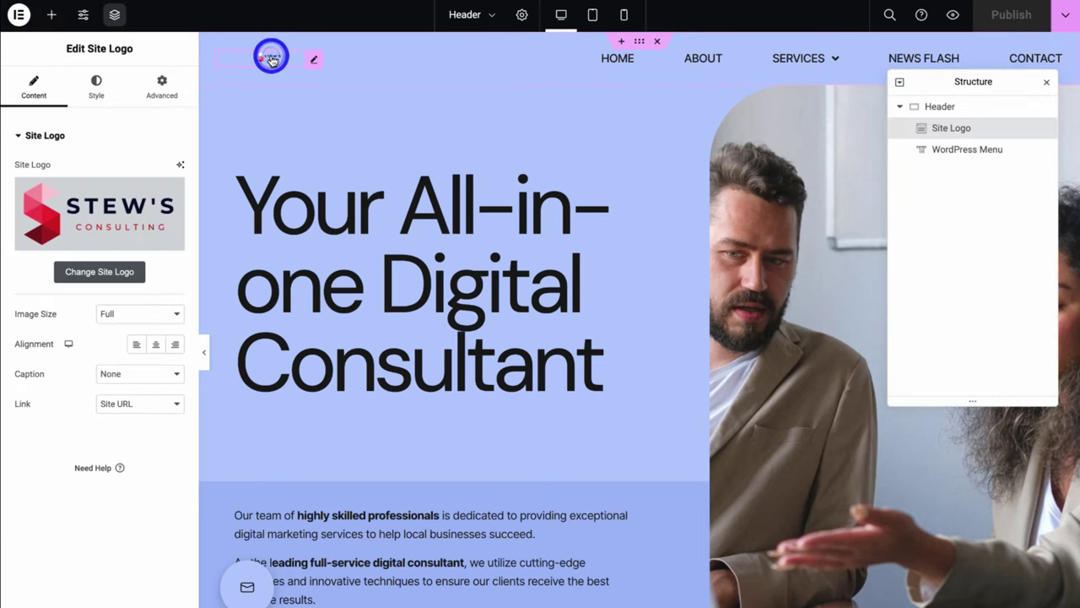
{"action": "left_click", "coordinate": [106, 92]}
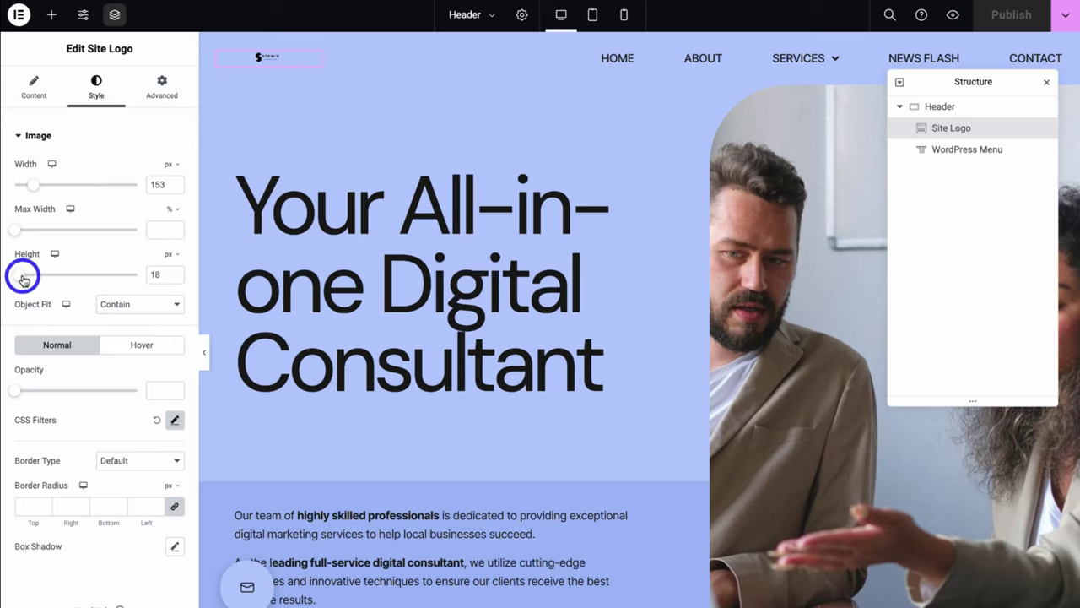
{"action": "left_click_drag", "start_coordinate": [20, 275], "coordinate": [40, 279]}
{"action": "left_click", "coordinate": [38, 189]}
{"action": "left_click_drag", "start_coordinate": [38, 189], "coordinate": [52, 185]}
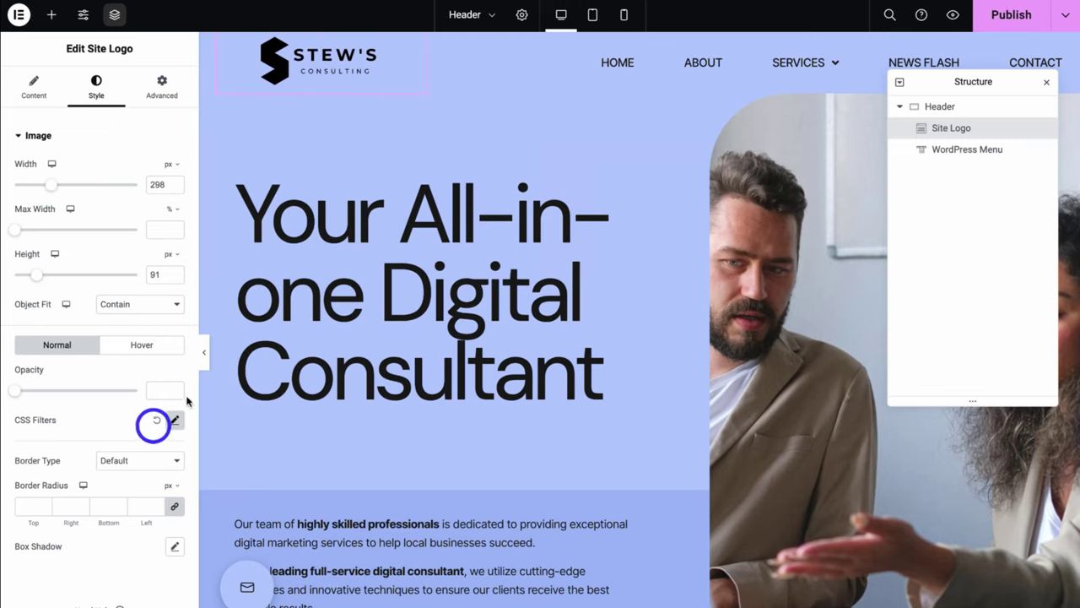
Reset the header logo's CSS filters to restore its original colours and publish the header
{"action": "mouse_move", "coordinate": [317, 75]}
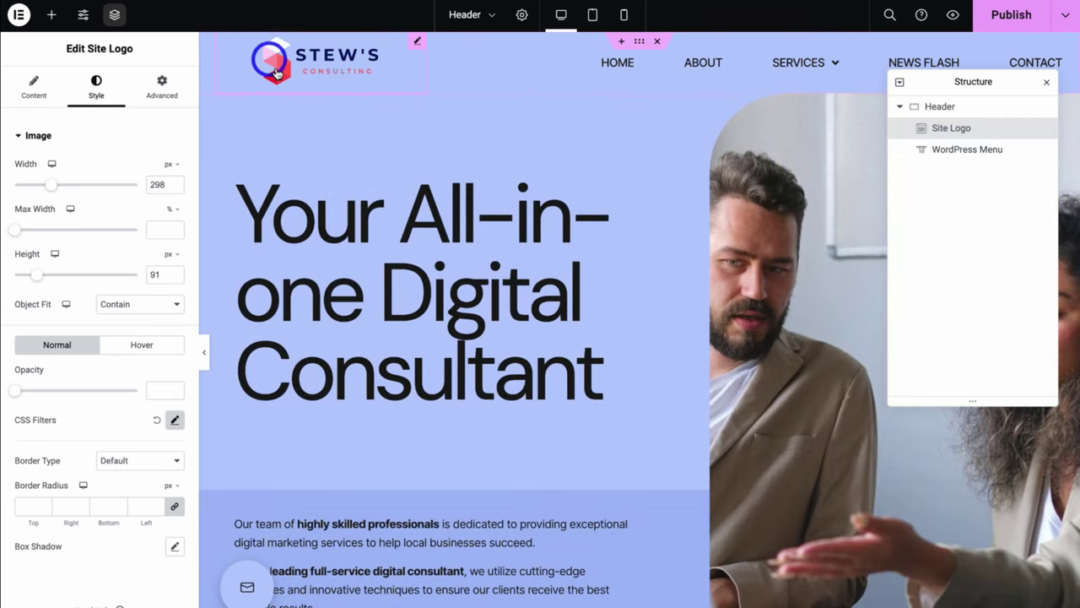
{"action": "left_click", "coordinate": [156, 421]}
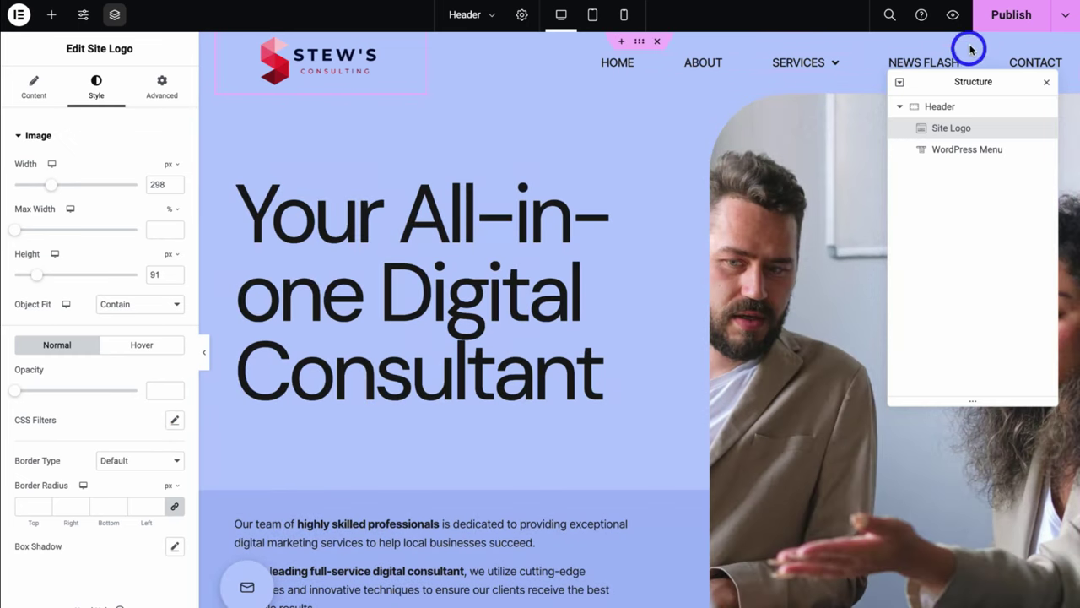
Open the footer for editing and inspect the content settings of its site logo
{"action": "scroll", "coordinate": [839, 163], "scroll_direction": "down", "scroll_amount": 10}
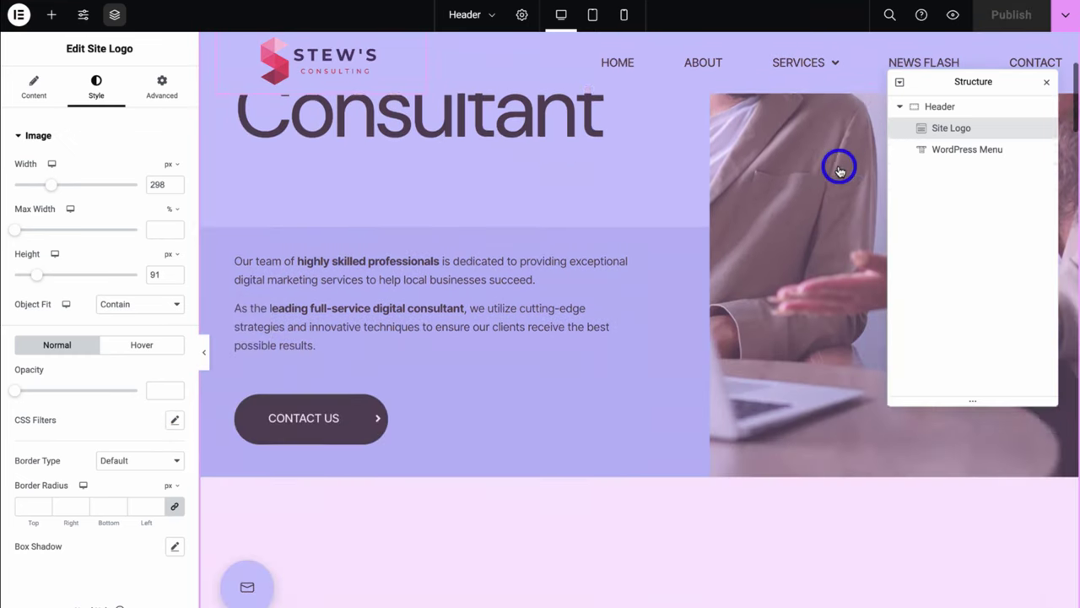
{"action": "scroll", "coordinate": [838, 170], "scroll_direction": "down", "scroll_amount": 15}
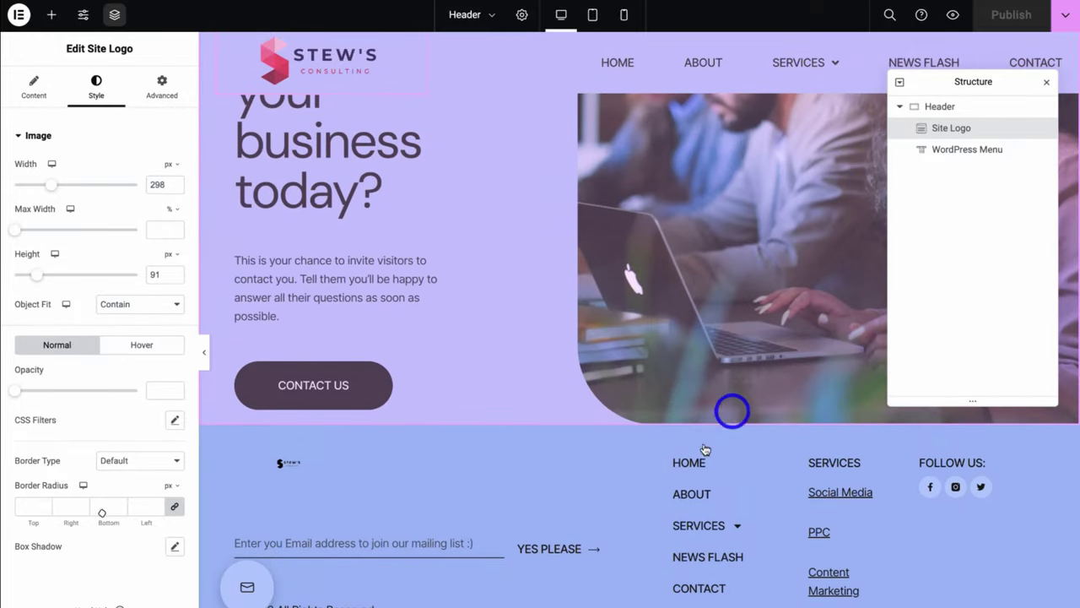
{"action": "left_click", "coordinate": [630, 471]}
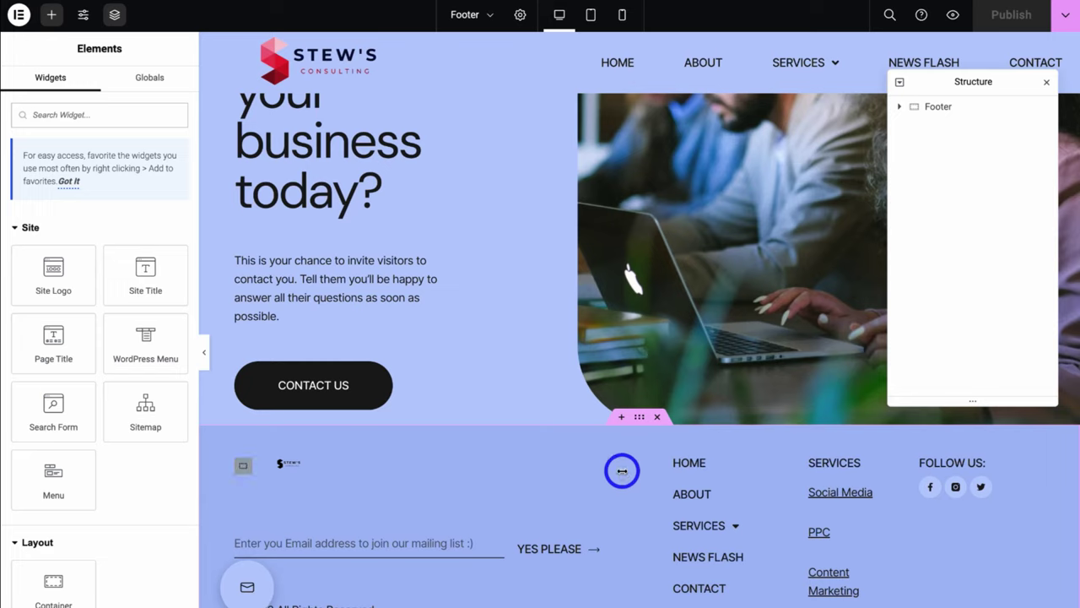
{"action": "left_click", "coordinate": [326, 468]}
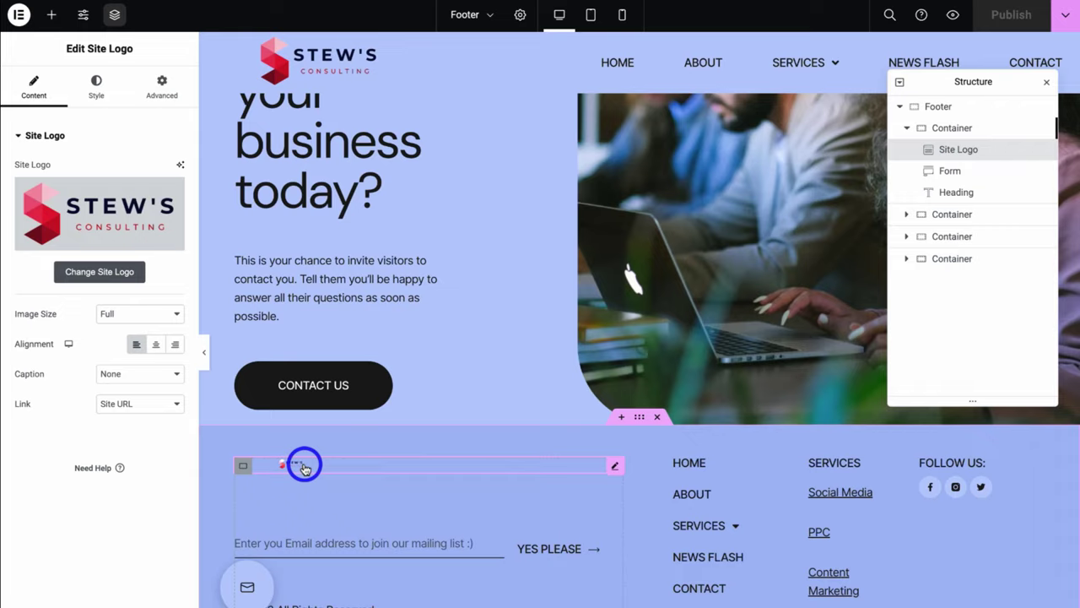
Copy the header's site logo and paste its style onto the footer's site logo
{"action": "scroll", "coordinate": [304, 467], "scroll_direction": "up", "scroll_amount": 20}
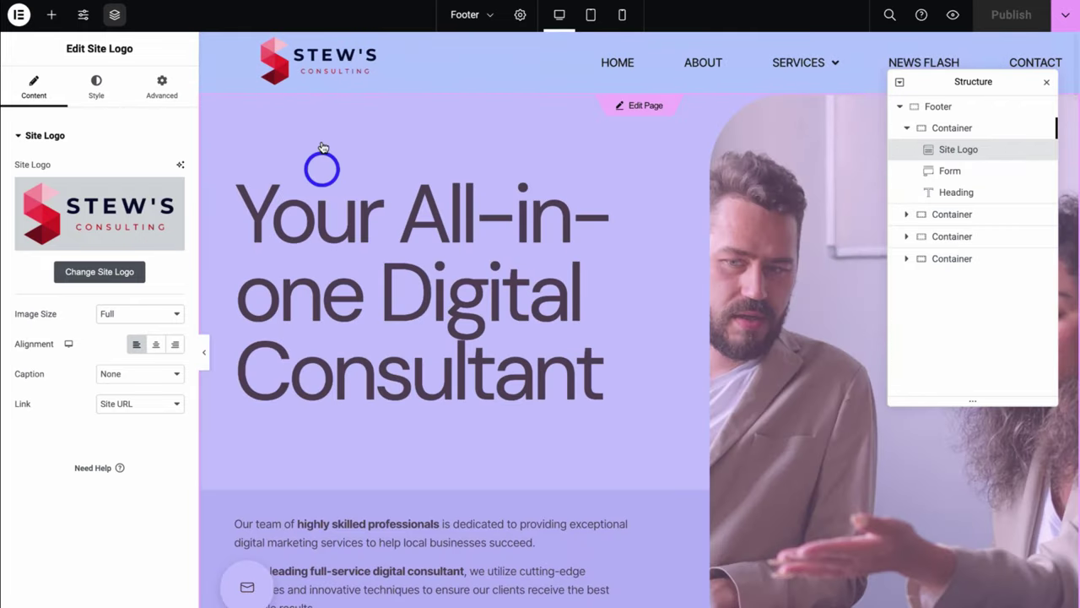
{"action": "left_click", "coordinate": [308, 66]}
{"action": "right_click", "coordinate": [309, 68]}
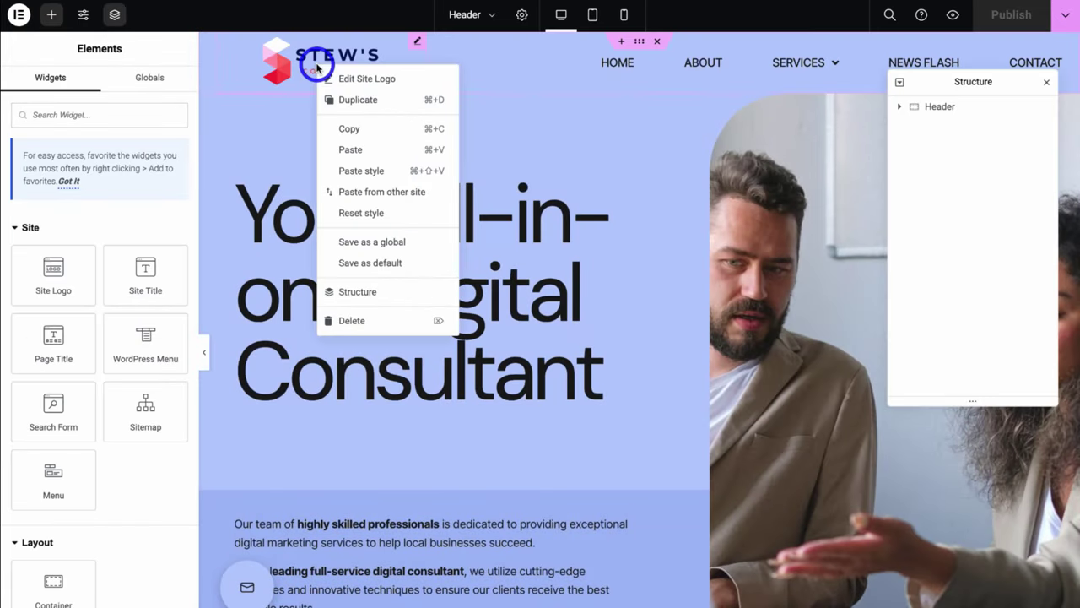
{"action": "left_click", "coordinate": [348, 128]}
{"action": "scroll", "coordinate": [371, 211], "scroll_direction": "down", "scroll_amount": 10}
{"action": "scroll", "coordinate": [371, 213], "scroll_direction": "down", "scroll_amount": 15}
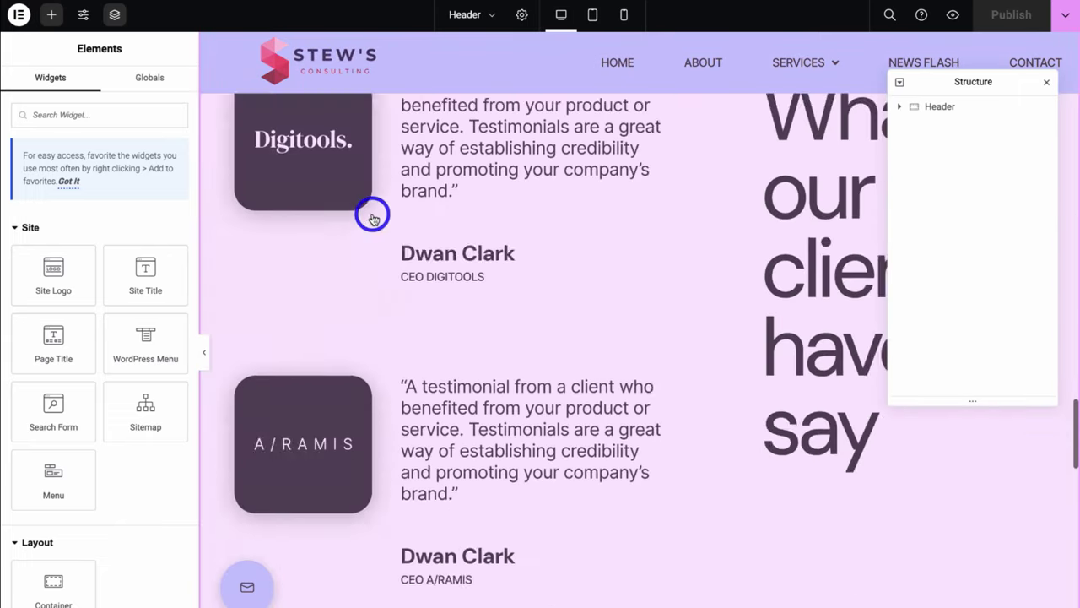
{"action": "left_click", "coordinate": [361, 482]}
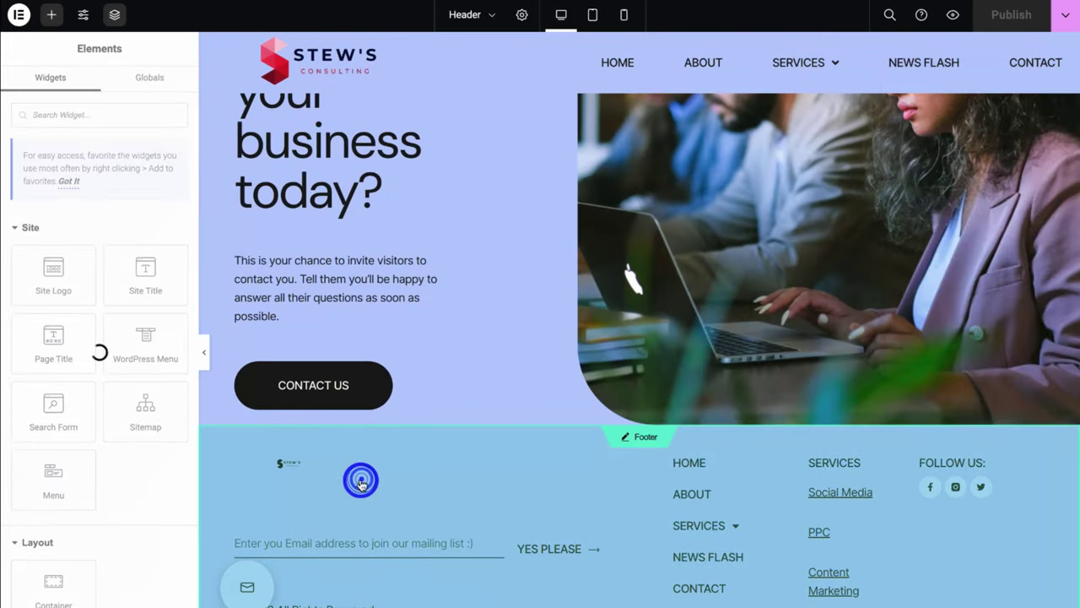
{"action": "right_click", "coordinate": [292, 465]}
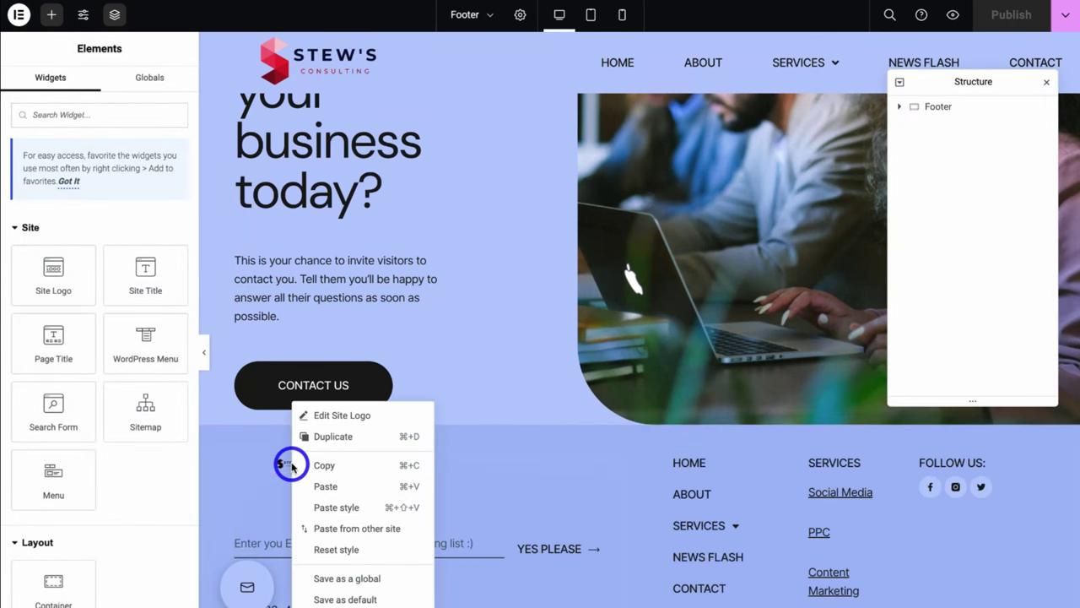
{"action": "left_click", "coordinate": [358, 513]}
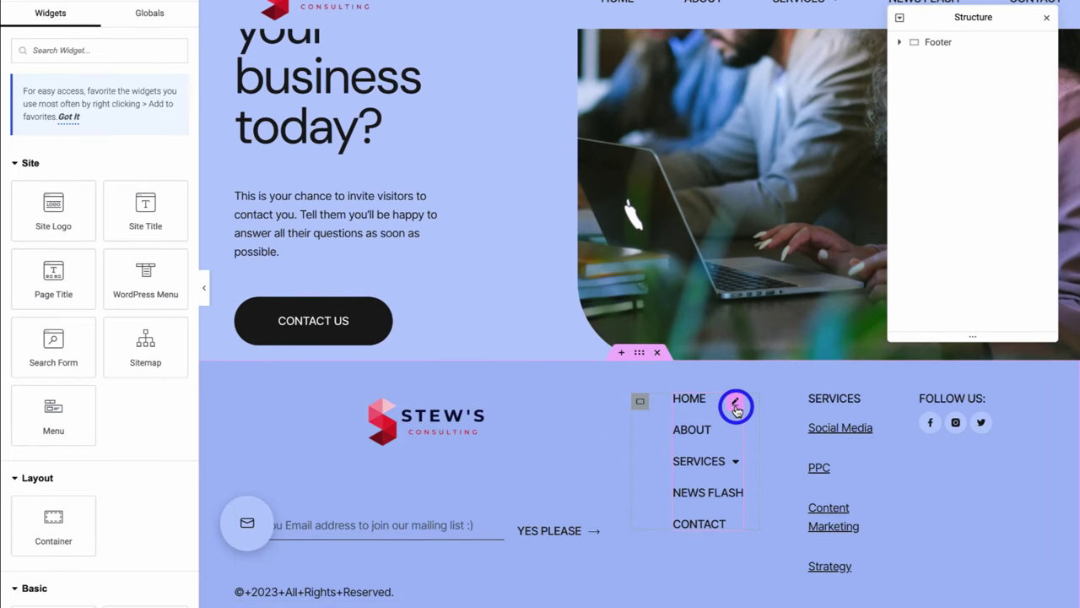
Delete the navigation menu and its emptied container from the footer, publish the footer and hide the page structure
{"action": "right_click", "coordinate": [735, 405]}
{"action": "left_click", "coordinate": [793, 596]}
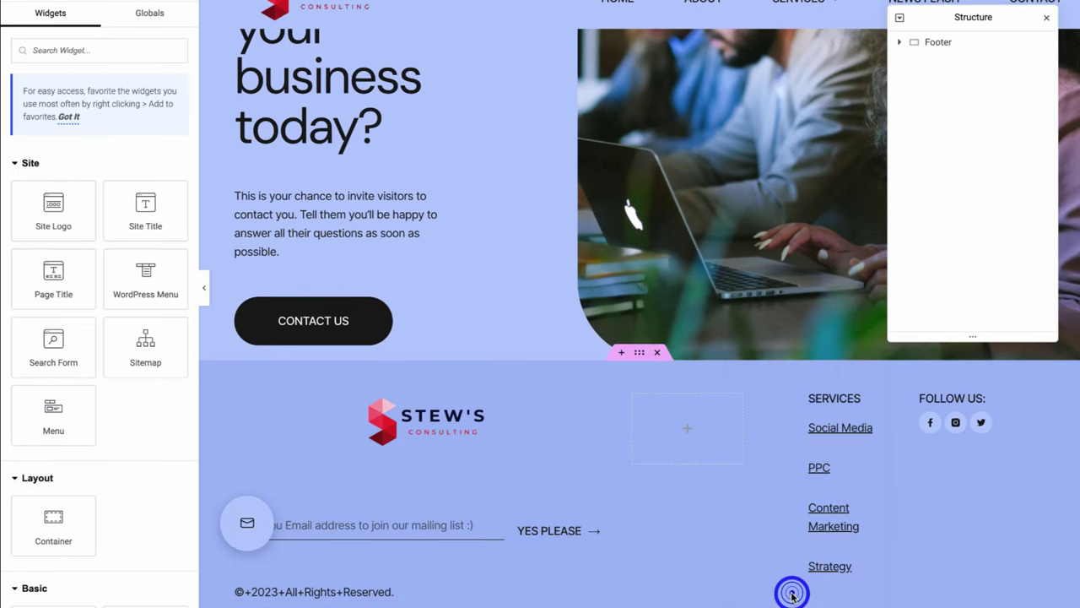
{"action": "right_click", "coordinate": [704, 442]}
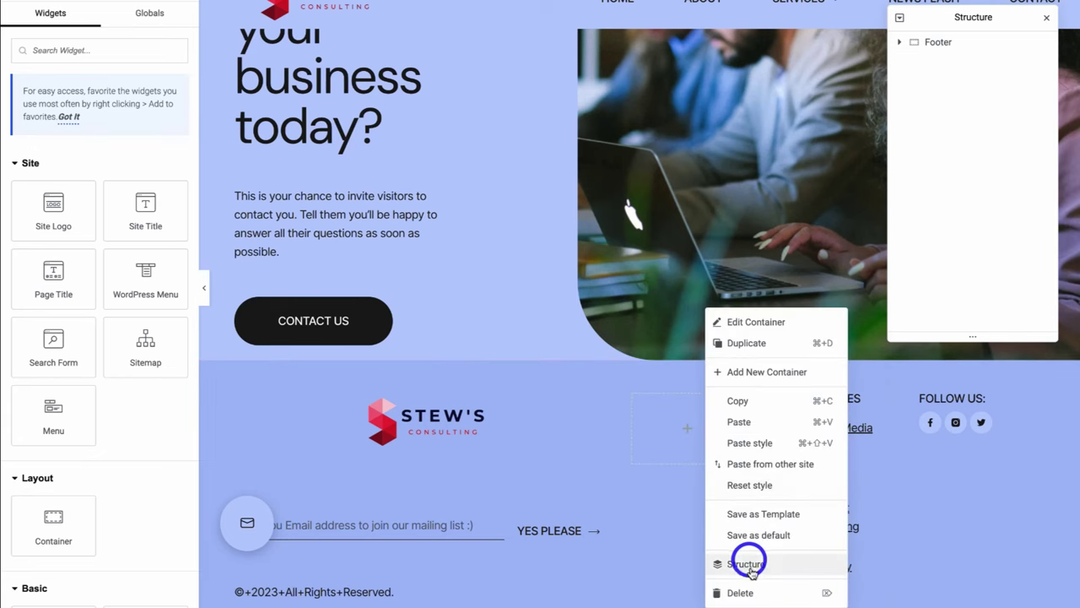
{"action": "left_click", "coordinate": [736, 593]}
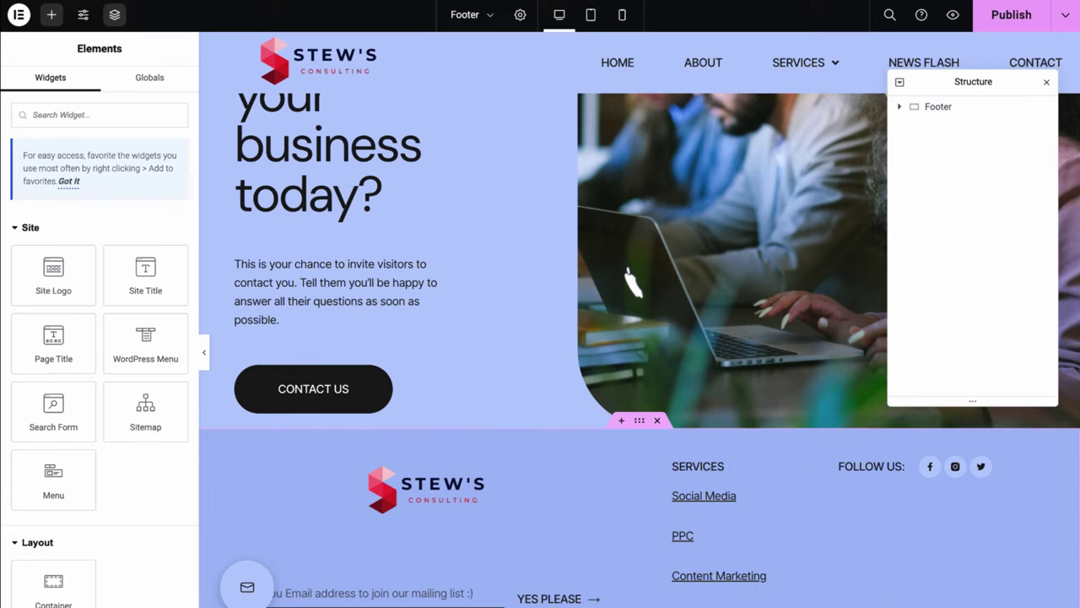
{"action": "left_click", "coordinate": [1009, 19]}
{"action": "left_click", "coordinate": [1045, 85]}
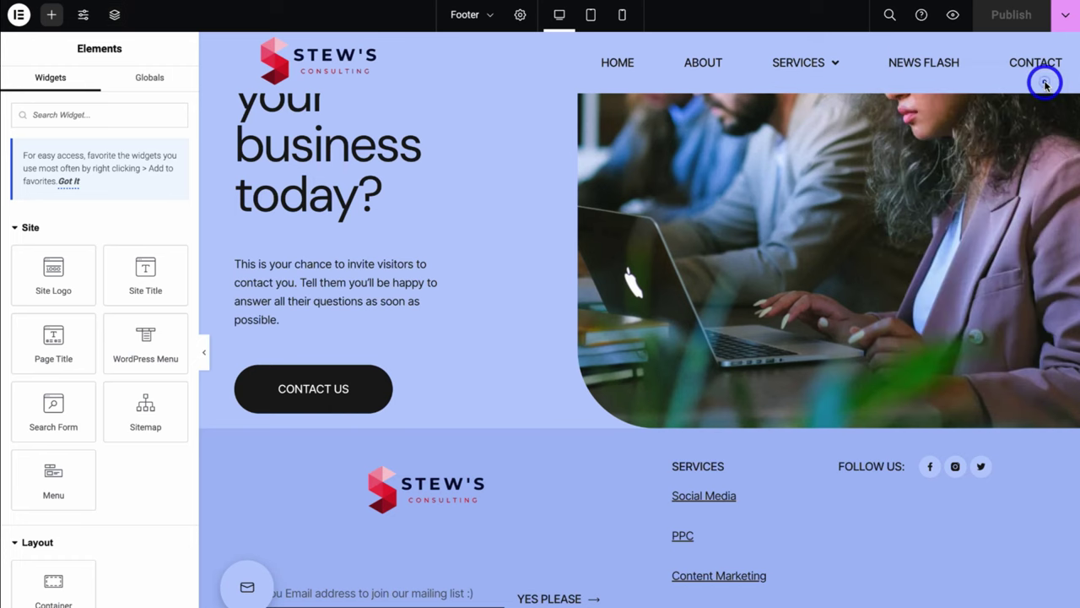
Inspect the field and submit button settings of the footer's mailing list form
{"action": "scroll", "coordinate": [622, 516], "scroll_direction": "down", "scroll_amount": 2}
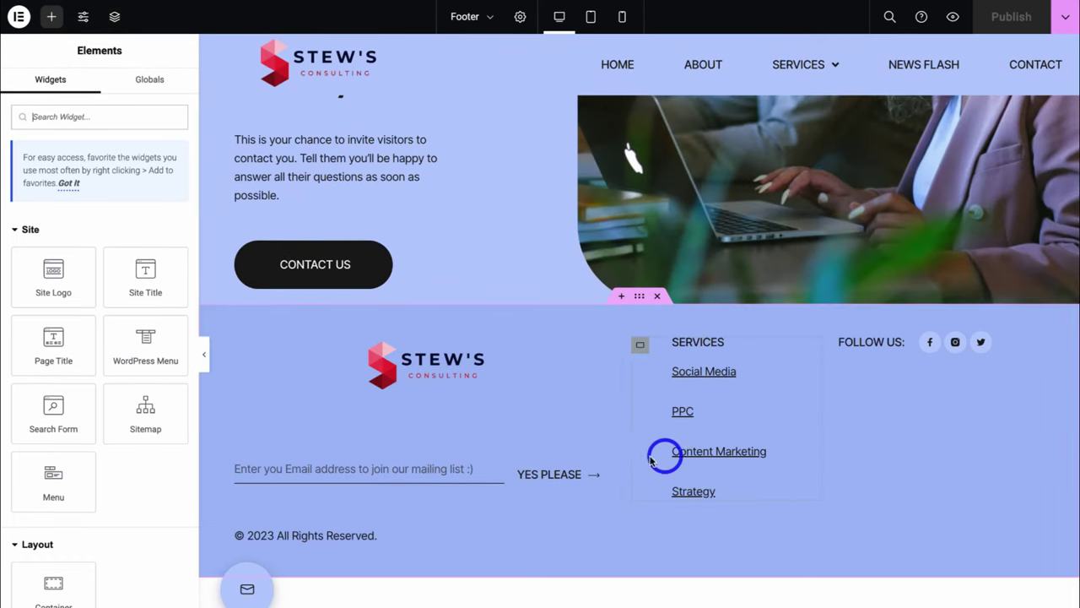
{"action": "left_click", "coordinate": [451, 455]}
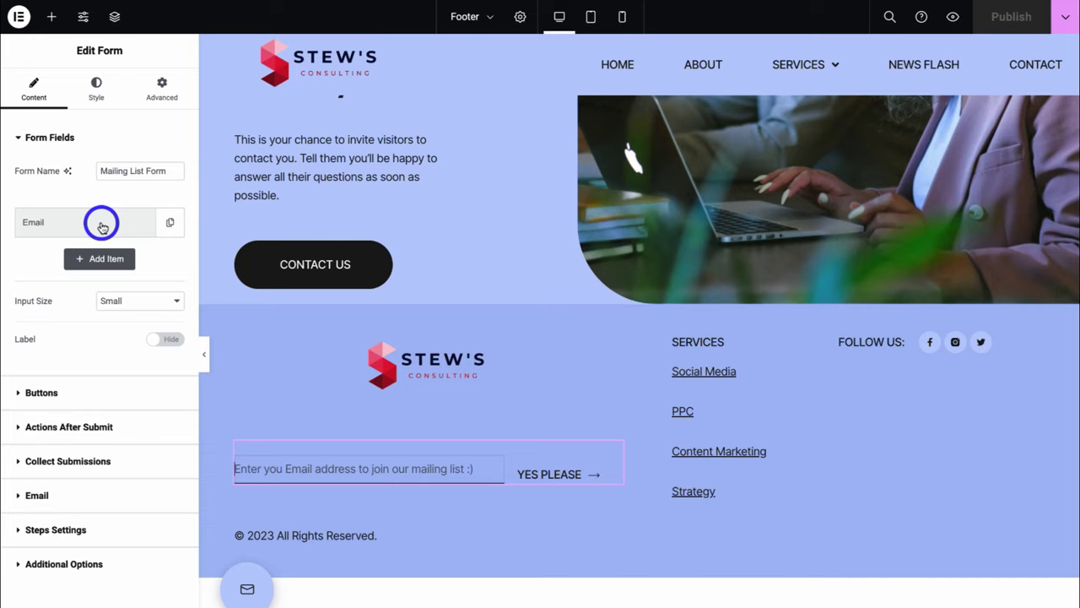
{"action": "left_click", "coordinate": [84, 391]}
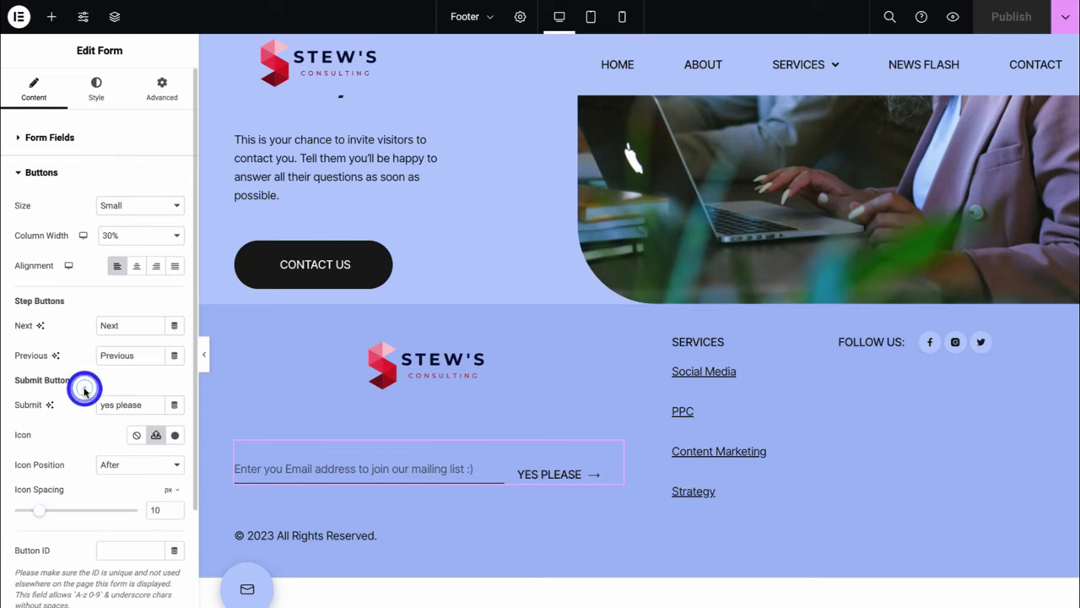
{"action": "left_click_drag", "start_coordinate": [154, 405], "coordinate": [94, 407]}
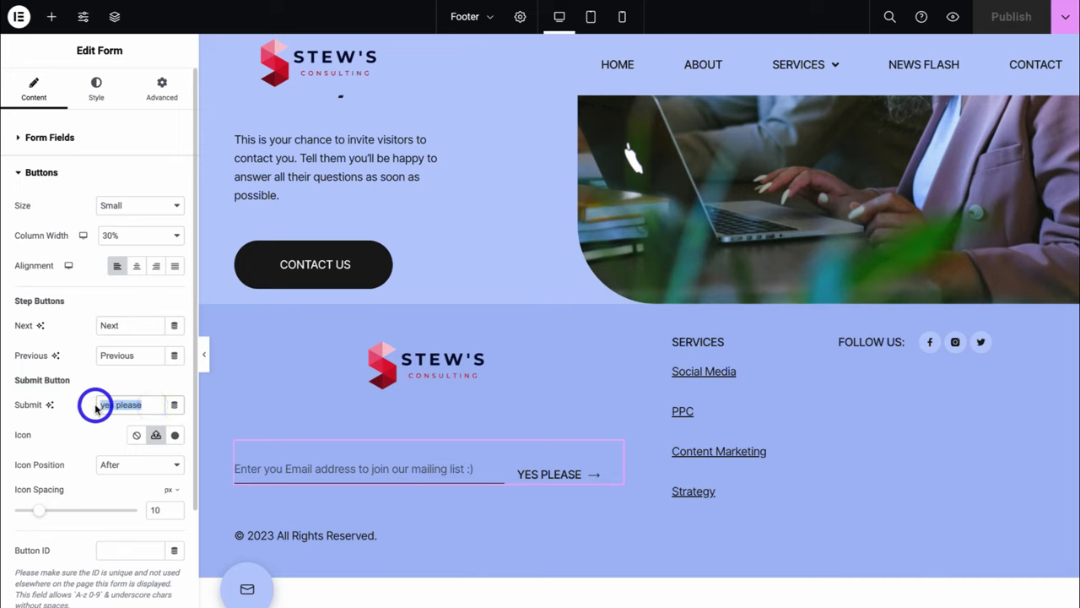
{"action": "scroll", "coordinate": [95, 407], "scroll_direction": "down", "scroll_amount": 3}
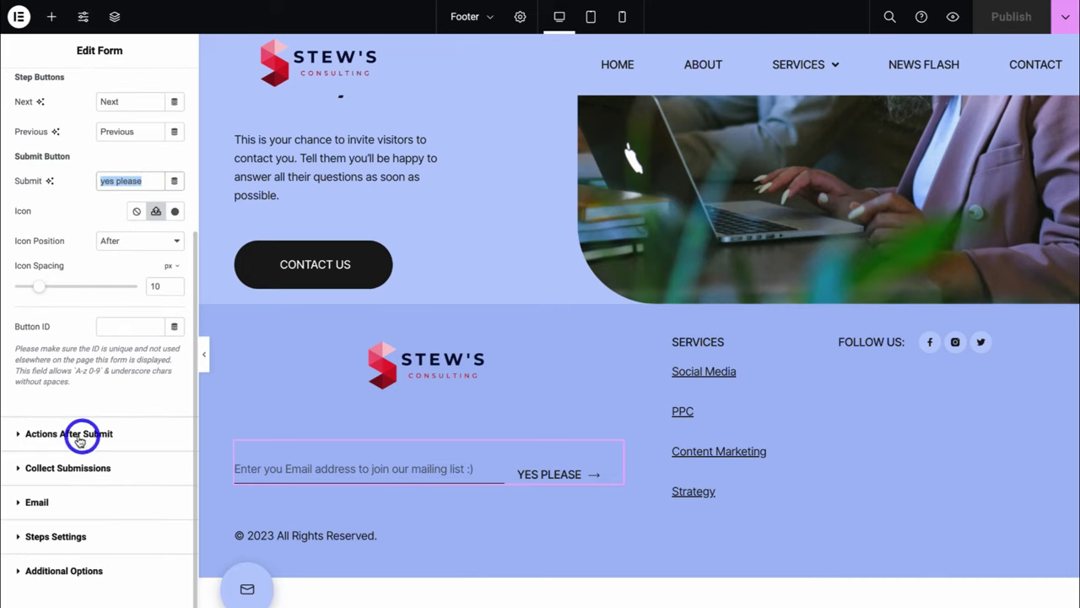
Examine the mailing list form's after-submit actions, submission collection and email settings, and the list of further actions that can be added
{"action": "left_click", "coordinate": [74, 437]}
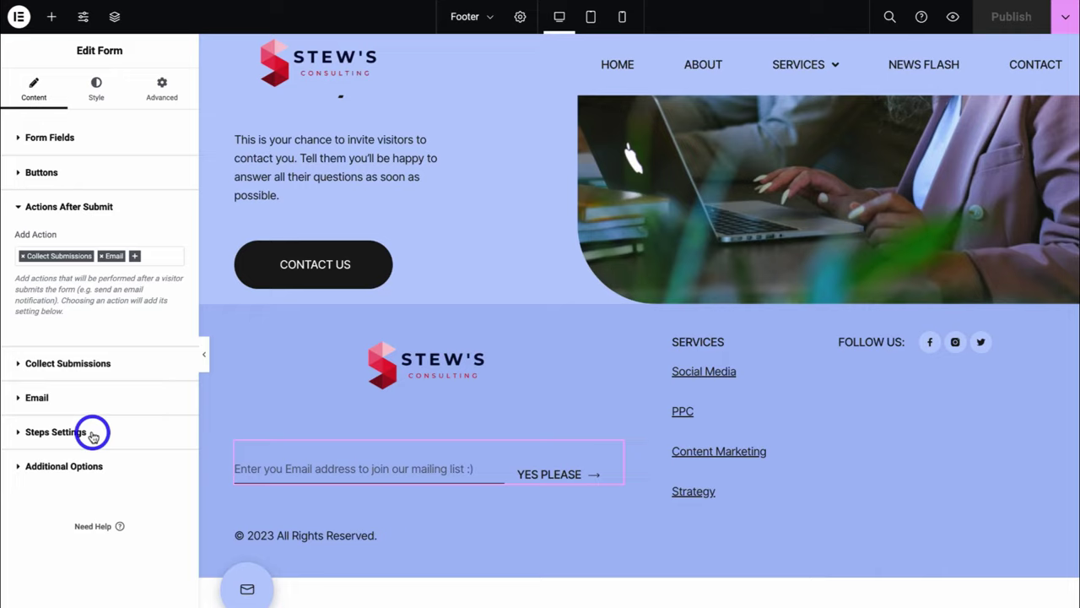
{"action": "left_click", "coordinate": [46, 364]}
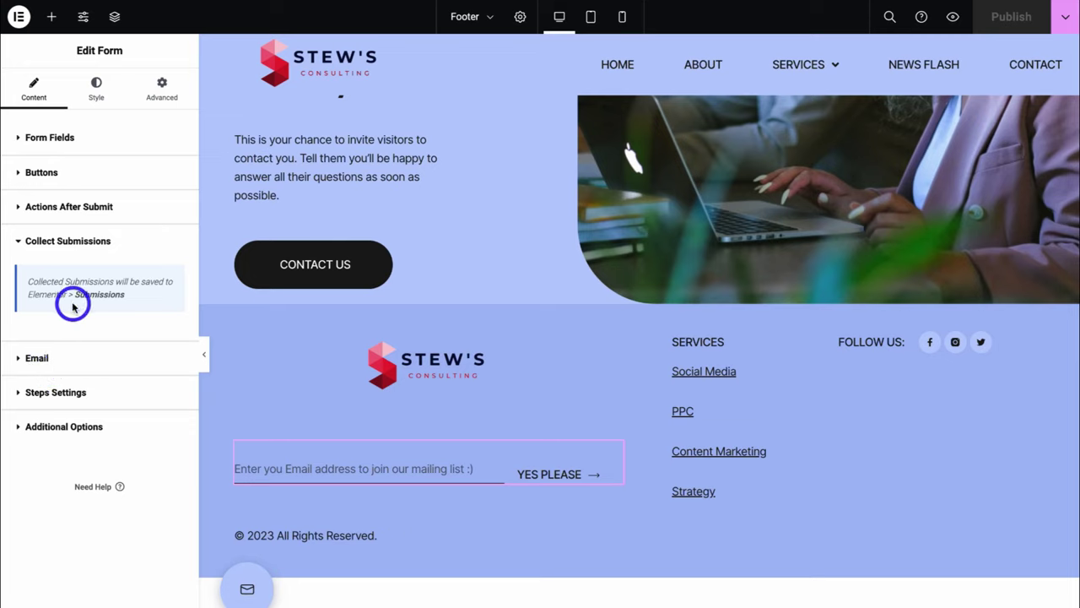
{"action": "left_click", "coordinate": [42, 359]}
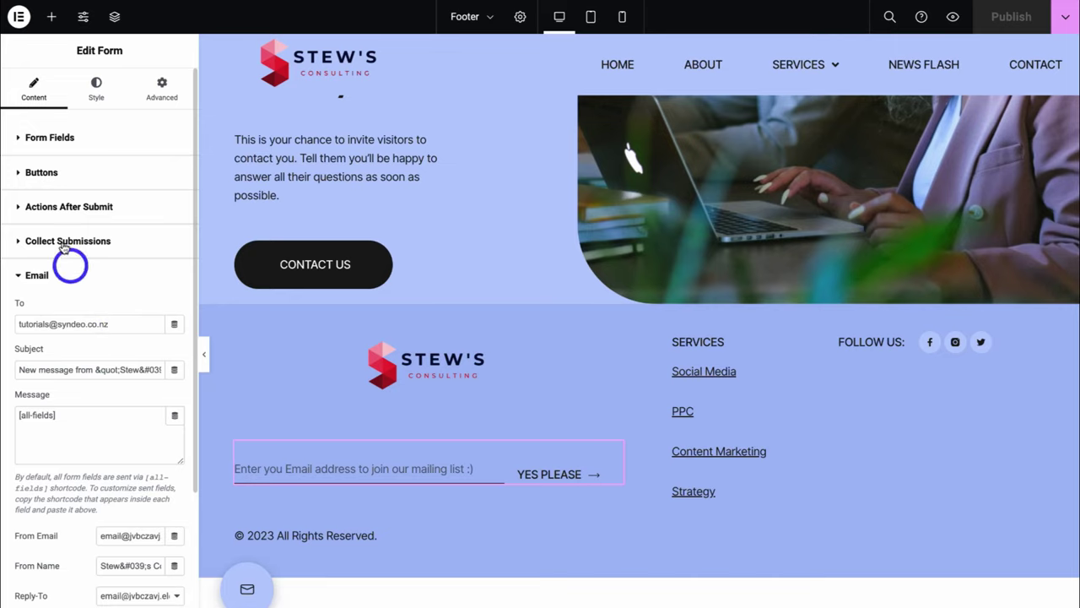
{"action": "left_click", "coordinate": [45, 210]}
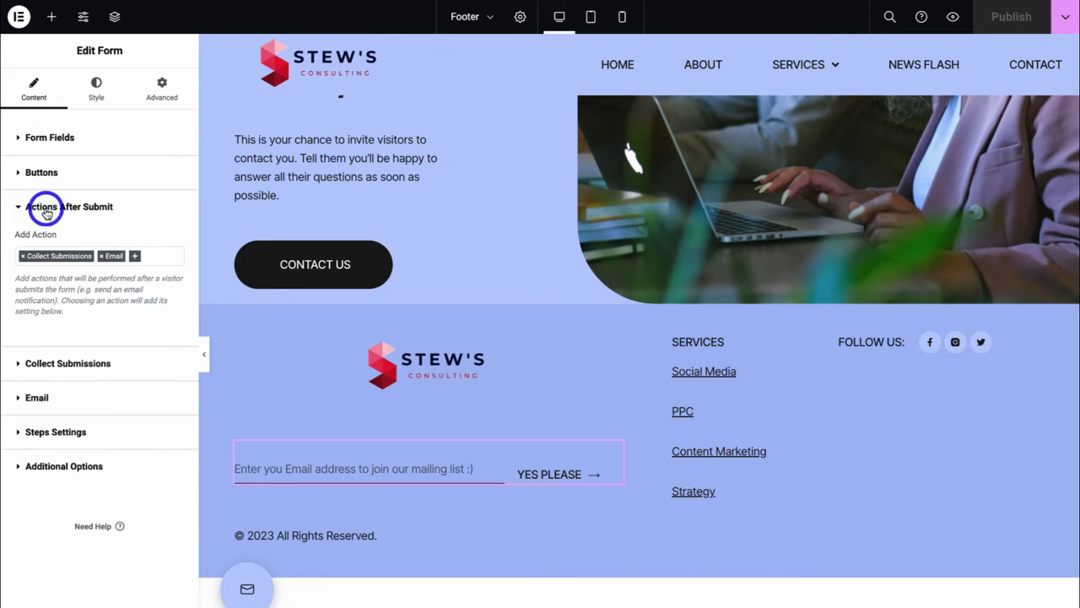
{"action": "left_click", "coordinate": [135, 257]}
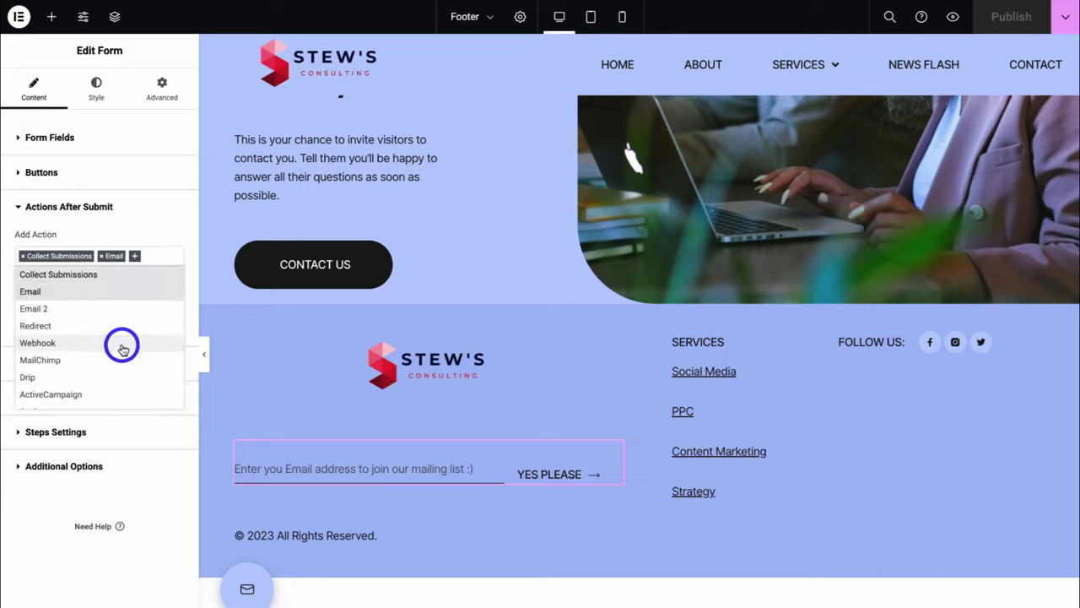
{"action": "scroll", "coordinate": [120, 359], "scroll_direction": "down", "scroll_amount": 3}
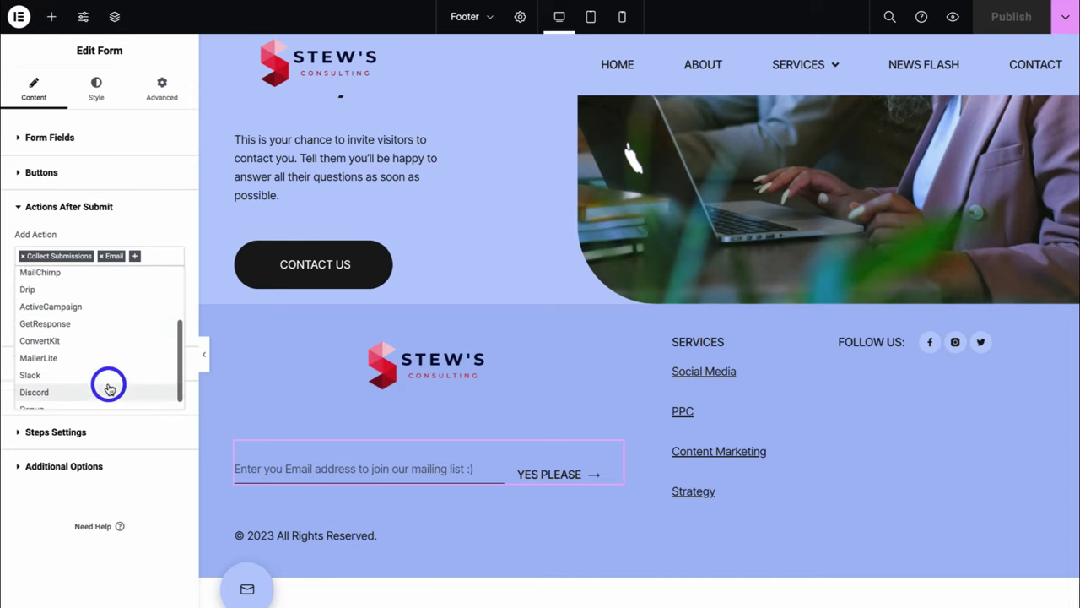
{"action": "scroll", "coordinate": [108, 384], "scroll_direction": "up", "scroll_amount": 3}
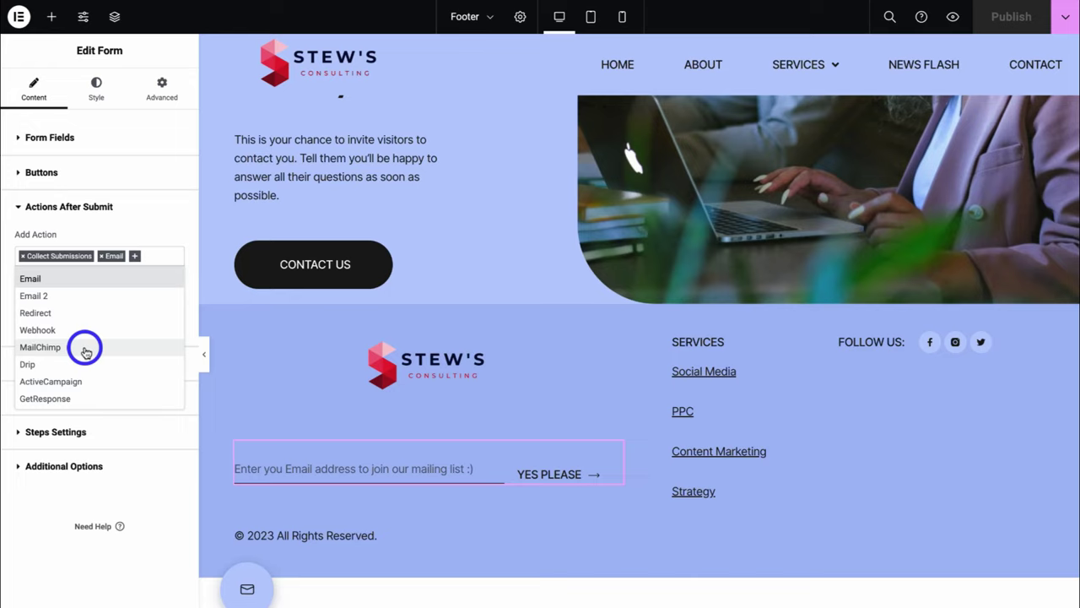
{"action": "left_click", "coordinate": [168, 232]}
Insert the black footer block from the template library below the current footer and apply its settings
{"action": "scroll", "coordinate": [253, 359], "scroll_direction": "down", "scroll_amount": 2}
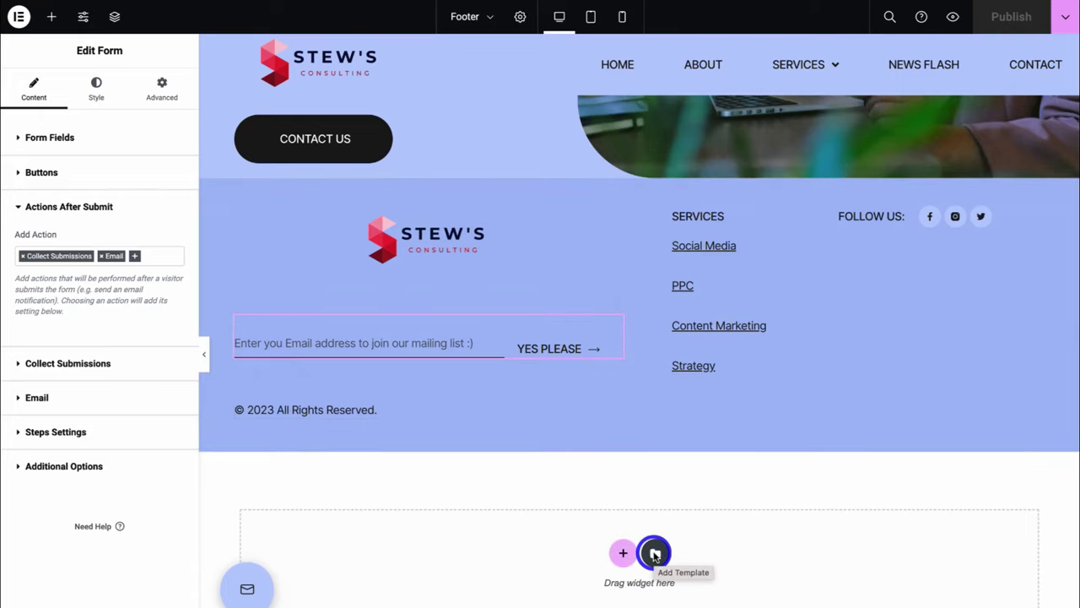
{"action": "left_click", "coordinate": [655, 555]}
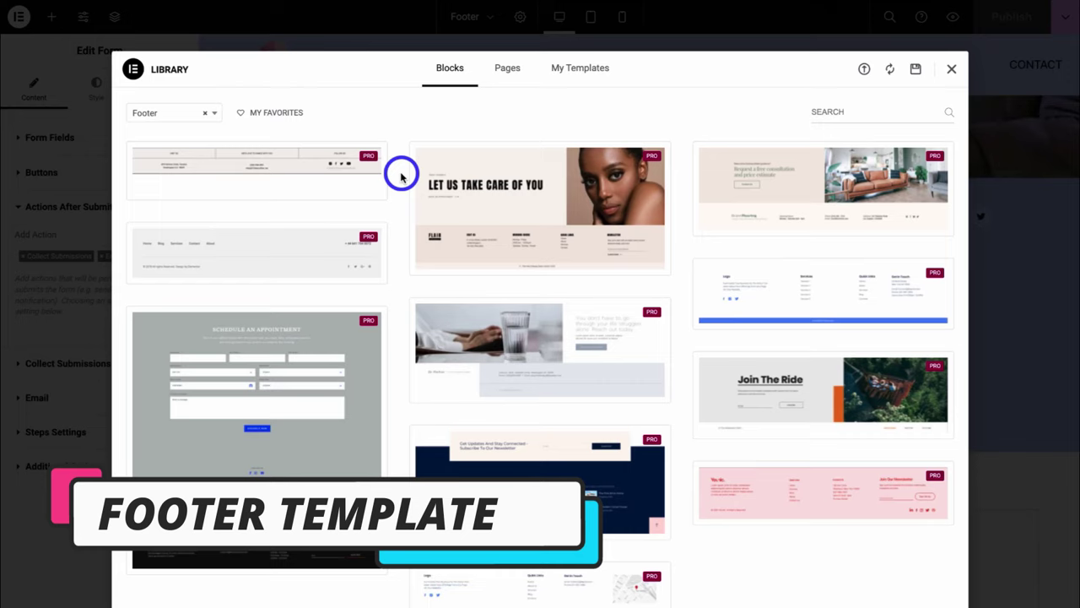
{"action": "scroll", "coordinate": [511, 345], "scroll_direction": "down", "scroll_amount": 3}
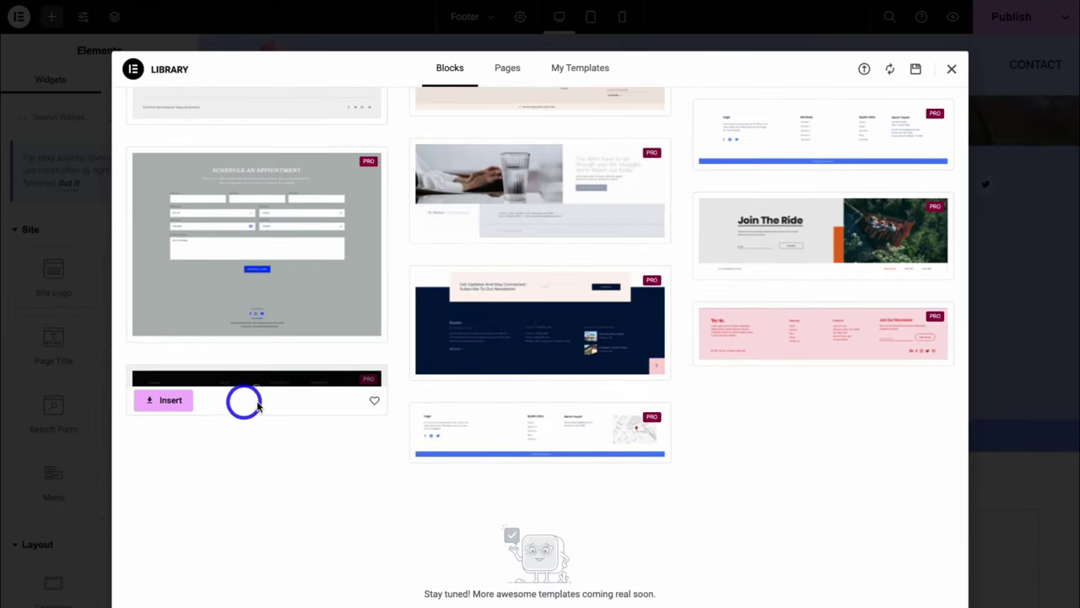
{"action": "left_click", "coordinate": [166, 401]}
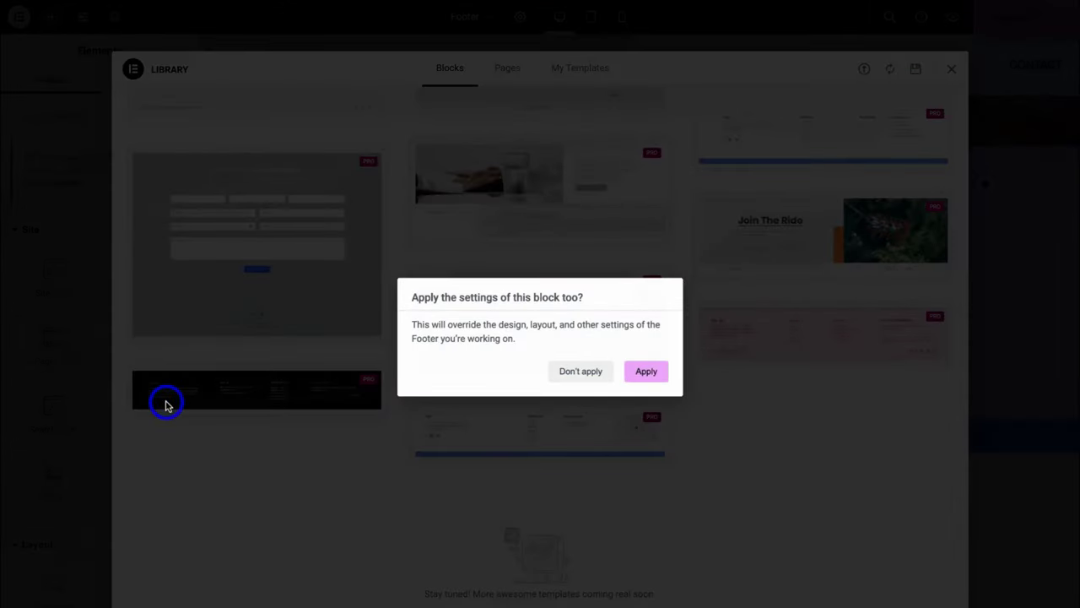
{"action": "left_click", "coordinate": [648, 372]}
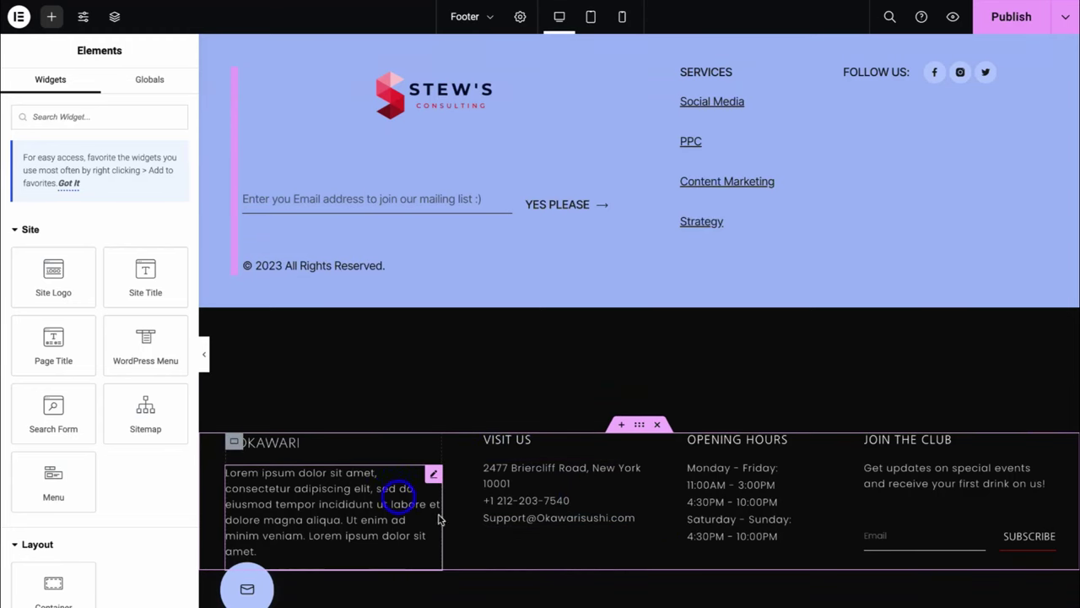
Delete the original footer container with the Stew's Consulting logo and move the blue copyright bar below the black footer block
{"action": "left_click", "coordinate": [553, 517]}
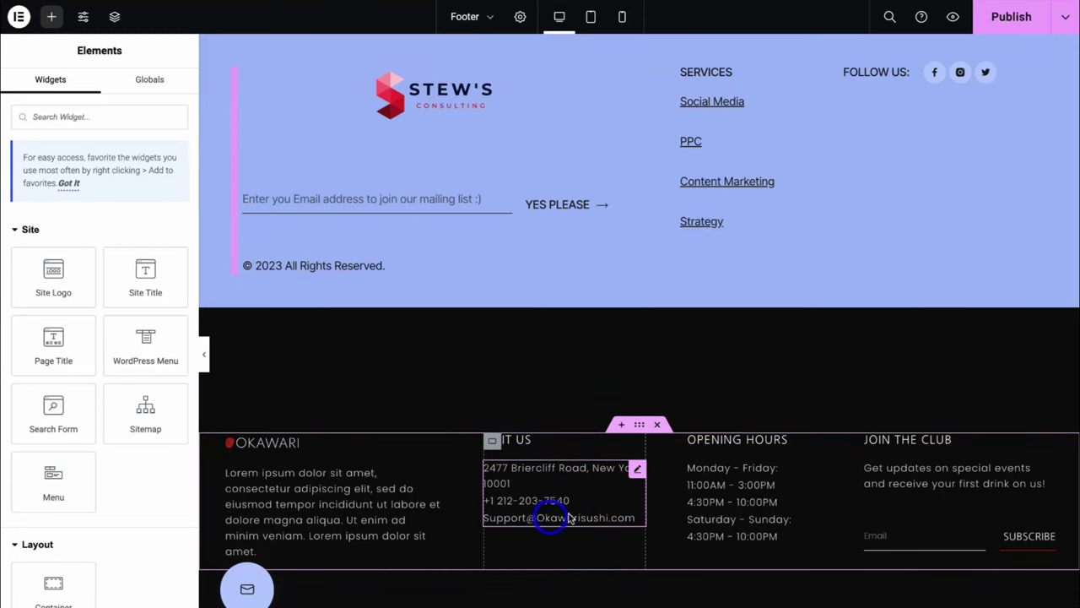
{"action": "left_click", "coordinate": [852, 512]}
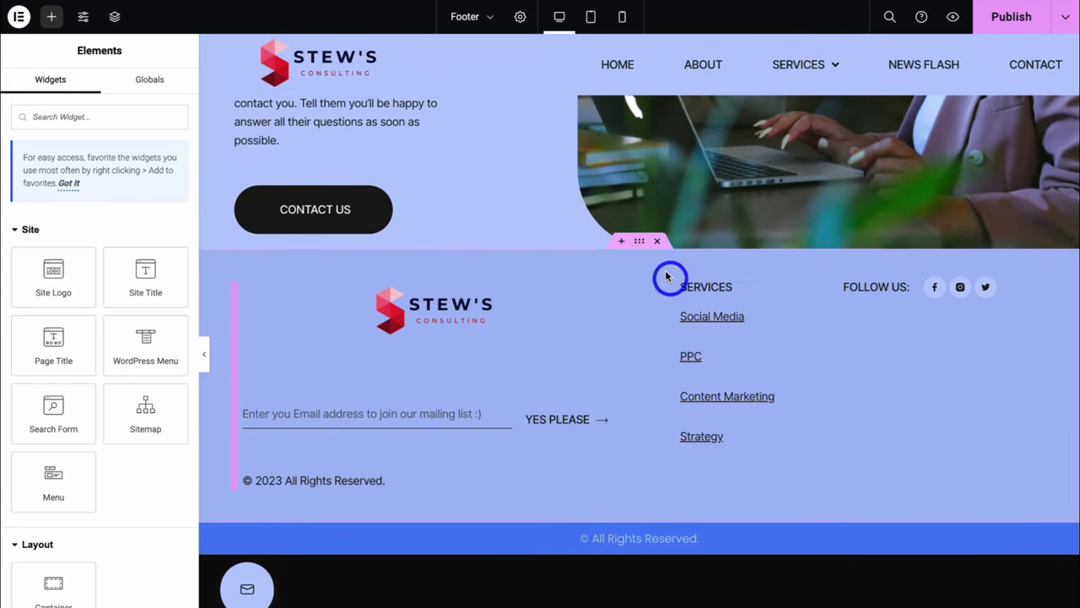
{"action": "left_click", "coordinate": [657, 240]}
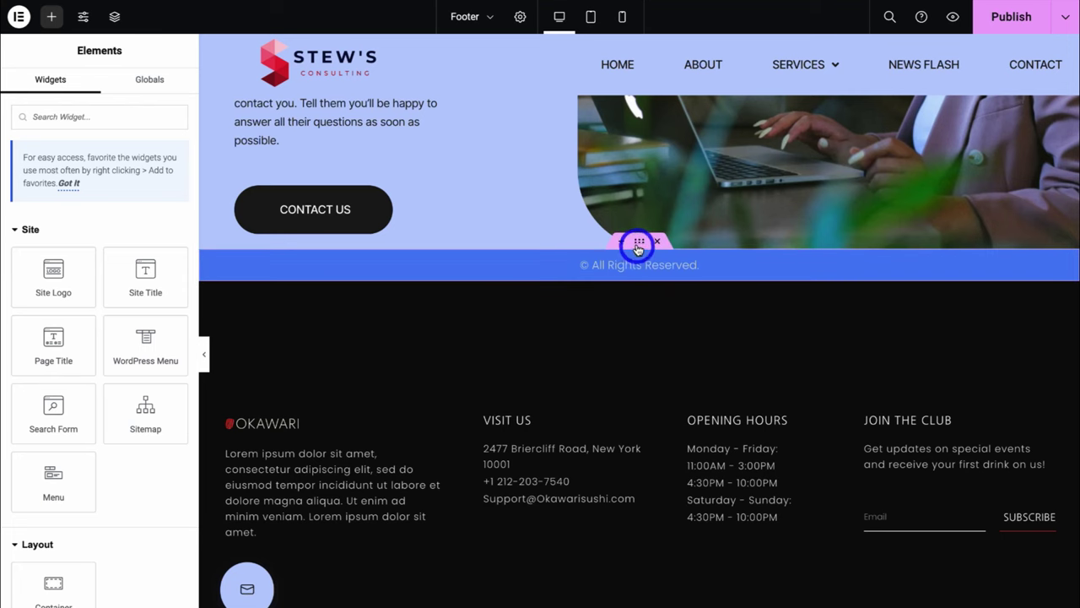
{"action": "left_click_drag", "start_coordinate": [636, 244], "coordinate": [635, 535]}
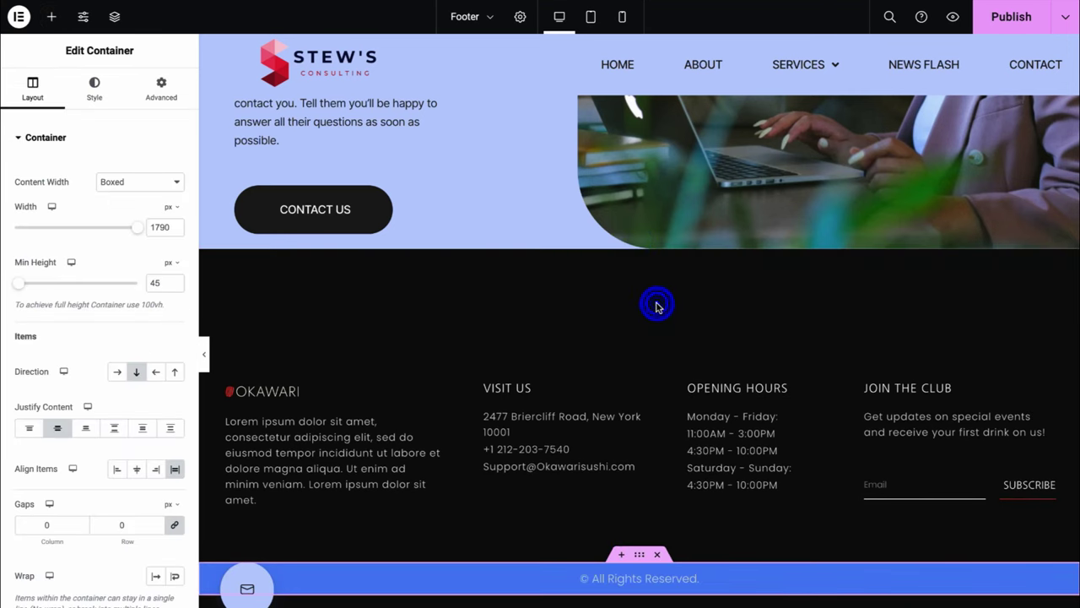
Select the text blocks in the new footer's columns to check that they are editable, and publish the footer
{"action": "scroll", "coordinate": [658, 306], "scroll_direction": "down", "scroll_amount": 1}
{"action": "left_click", "coordinate": [432, 382]}
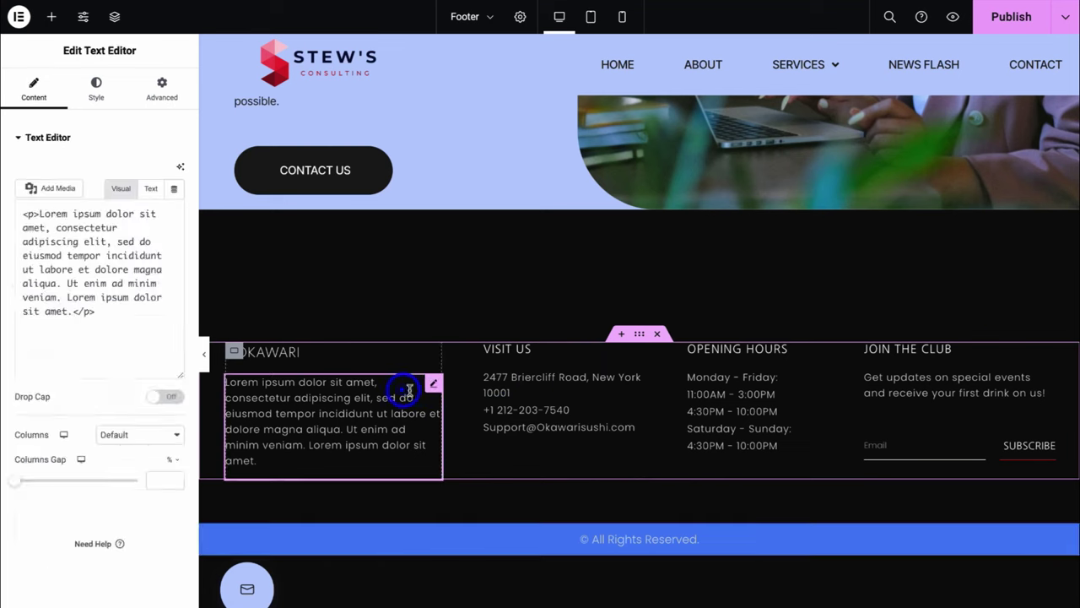
{"action": "left_click", "coordinate": [521, 394]}
{"action": "left_click", "coordinate": [777, 406]}
{"action": "left_click", "coordinate": [883, 395]}
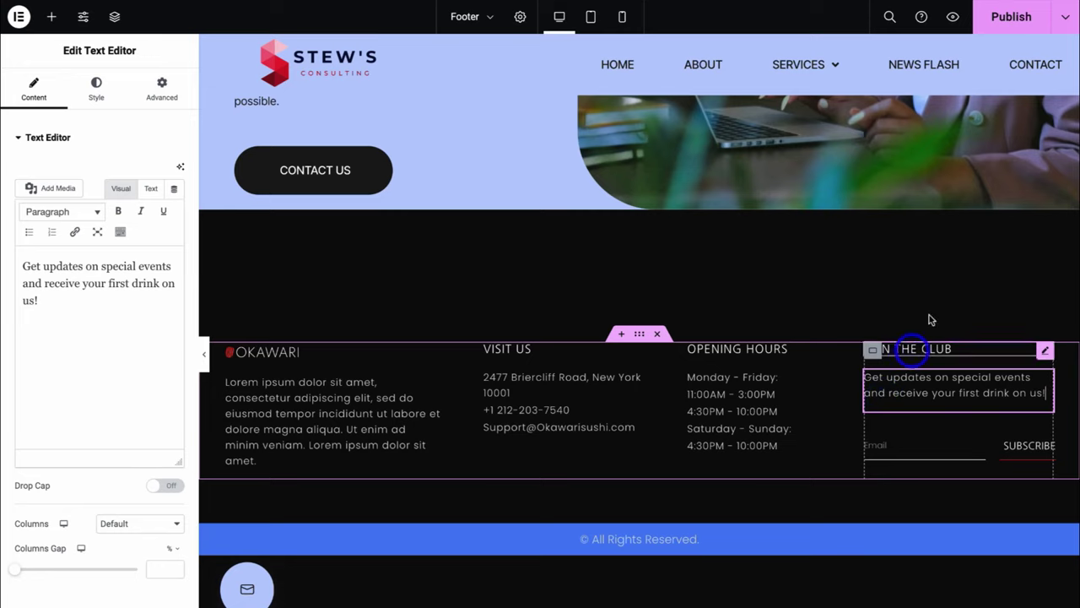
{"action": "left_click", "coordinate": [1004, 19]}
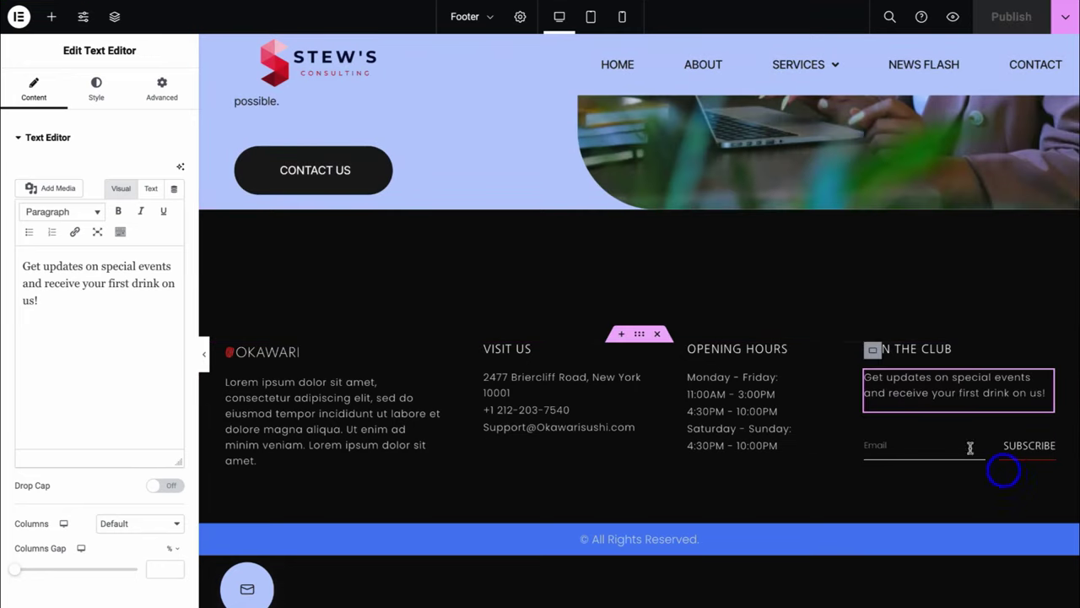
Return to editing the Home page, exit to WordPress and go to the list of all pages
{"action": "scroll", "coordinate": [1000, 465], "scroll_direction": "up", "scroll_amount": 10}
{"action": "left_click", "coordinate": [692, 474]}
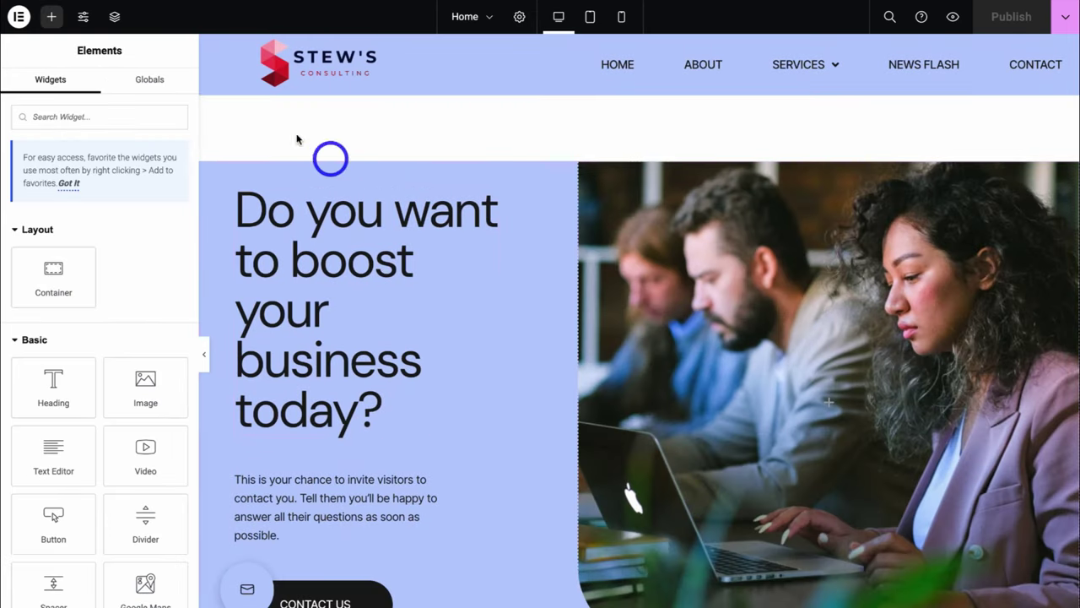
{"action": "left_click", "coordinate": [18, 16]}
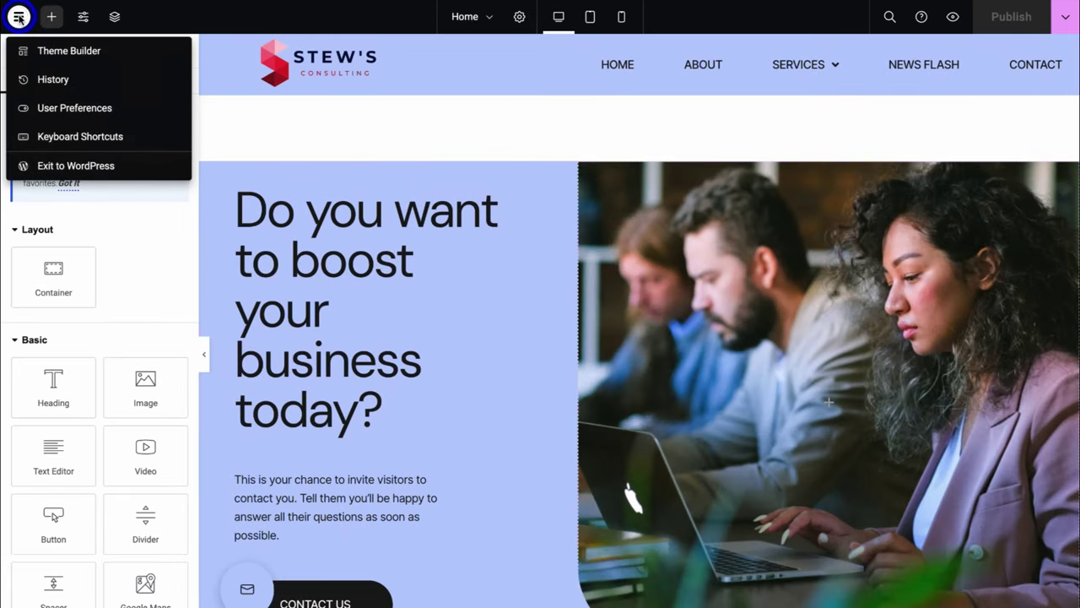
{"action": "left_click", "coordinate": [126, 169]}
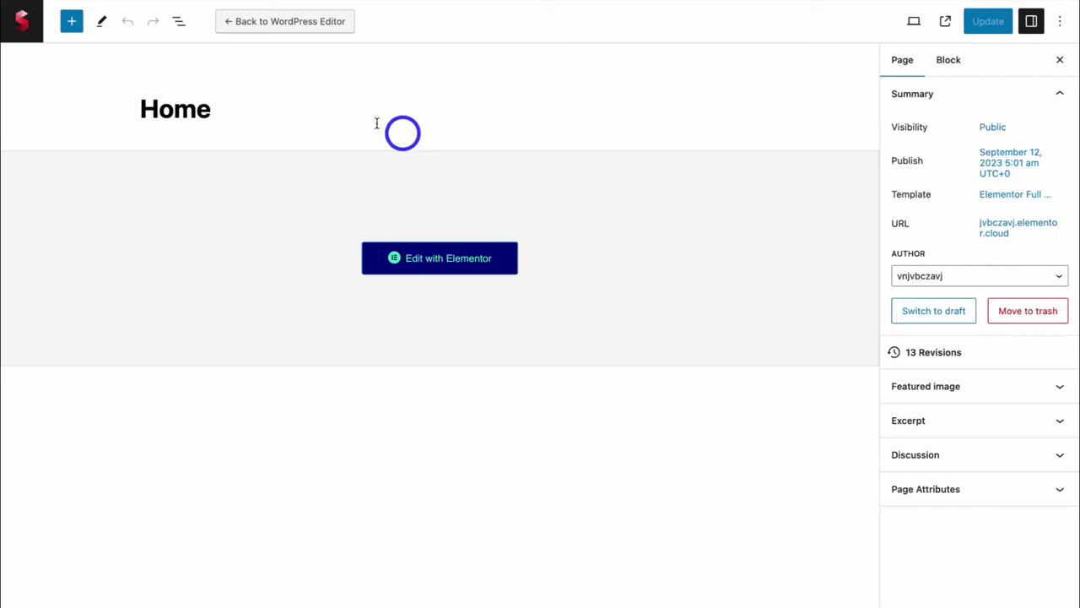
{"action": "left_click", "coordinate": [406, 272]}
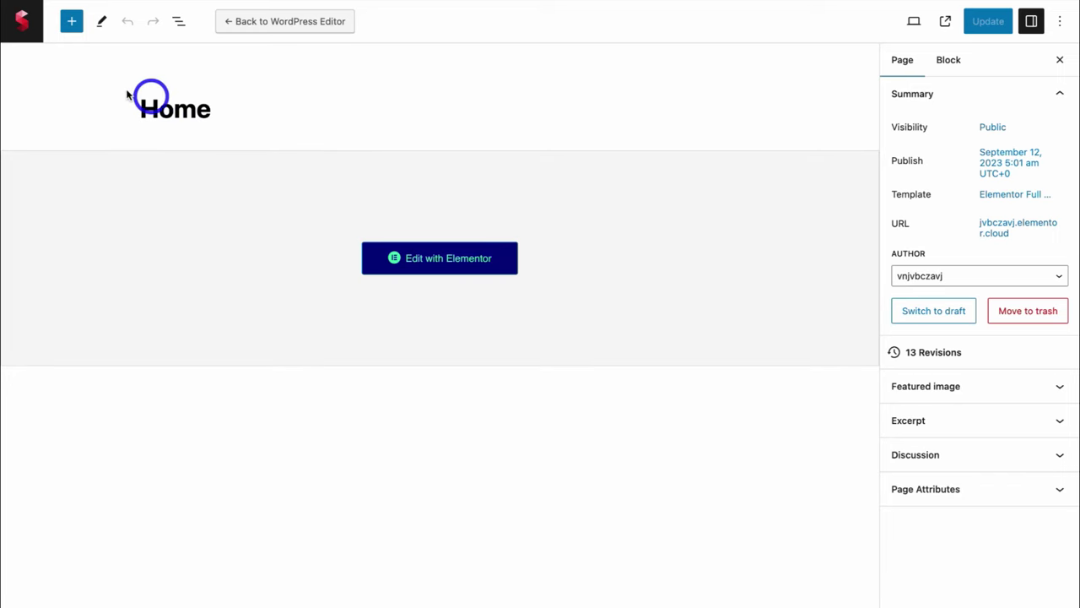
{"action": "left_click", "coordinate": [28, 26]}
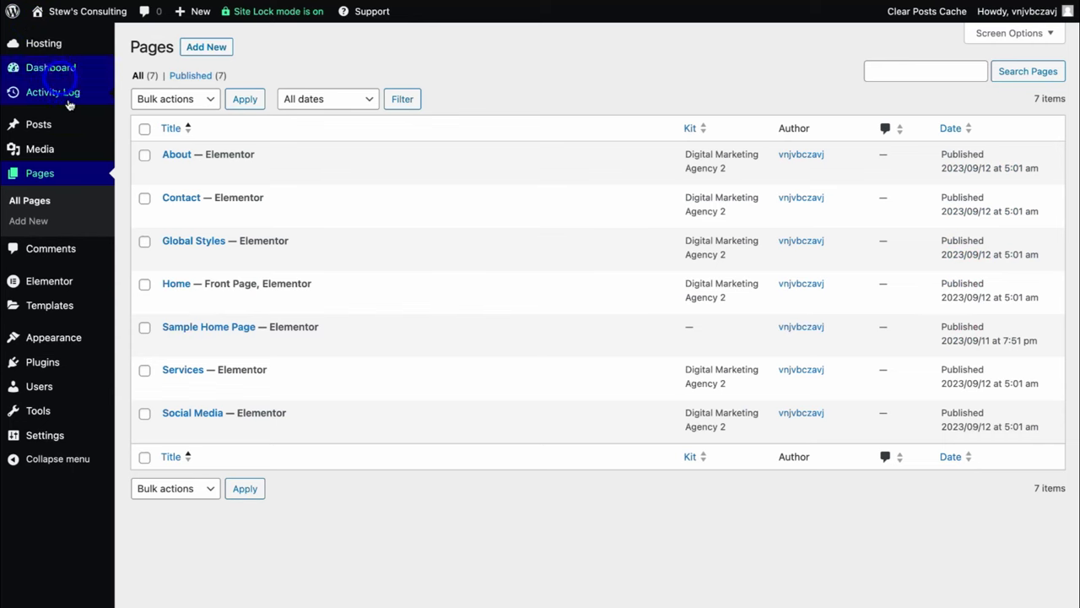
Open the Contact page for editing with Elementor and look over its heading and contact form sections
{"action": "left_click", "coordinate": [181, 199]}
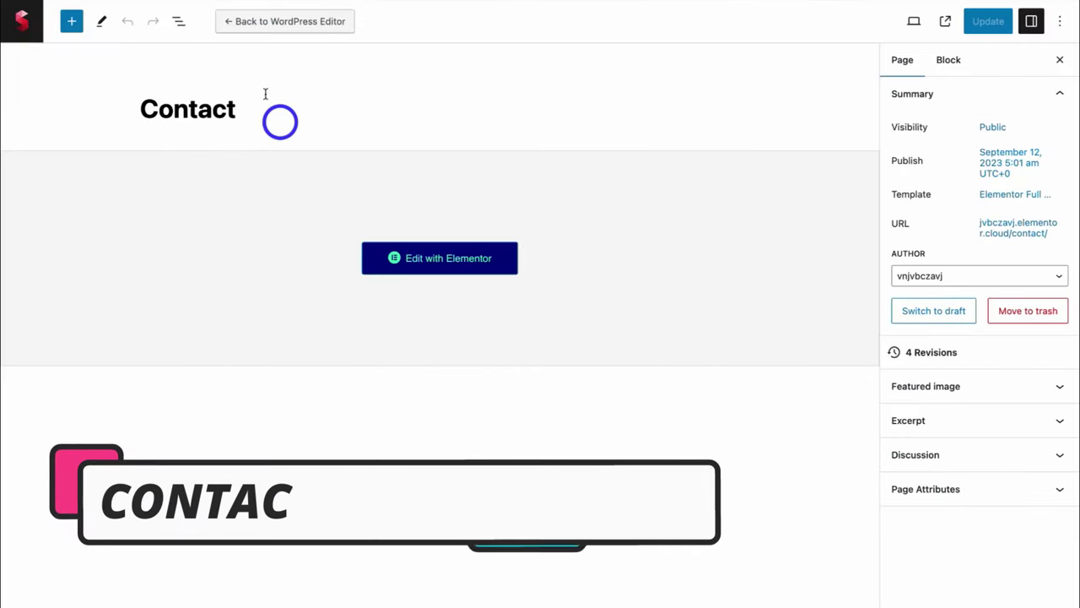
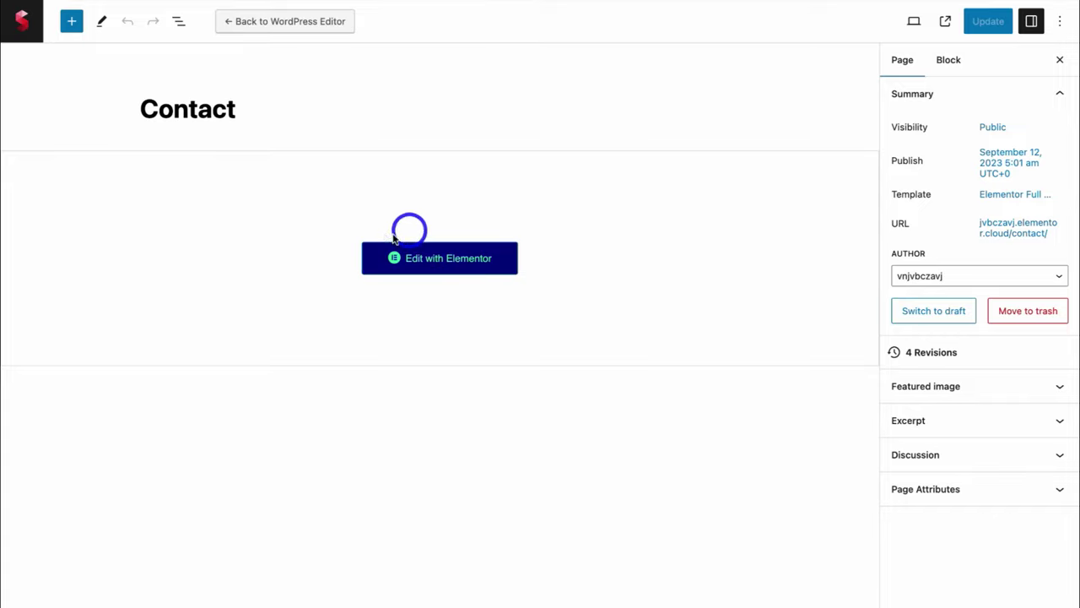
{"action": "left_click", "coordinate": [441, 268]}
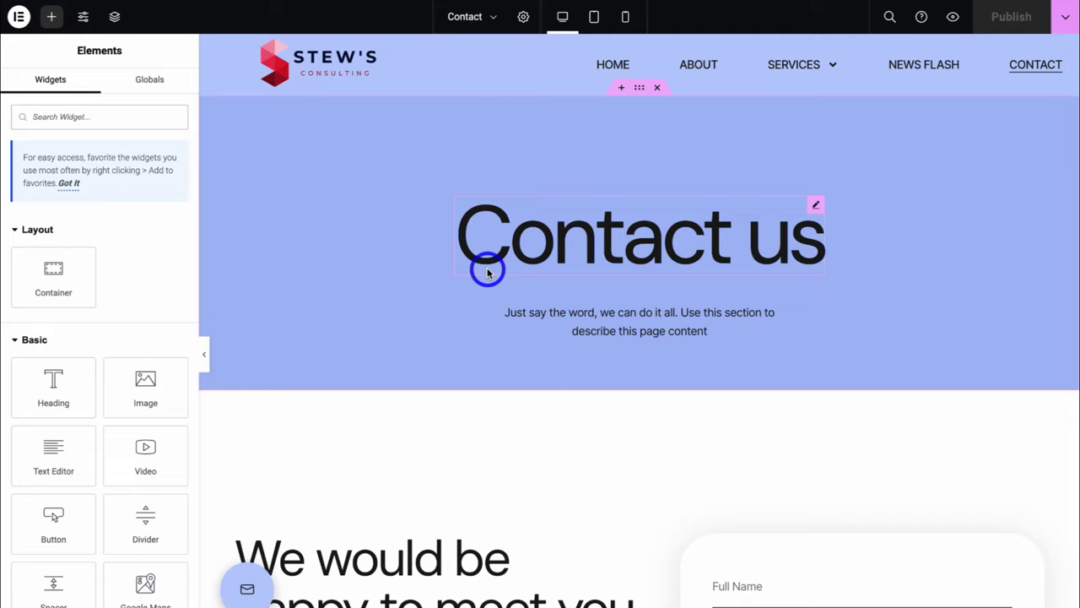
{"action": "scroll", "coordinate": [487, 272], "scroll_direction": "down", "scroll_amount": 4}
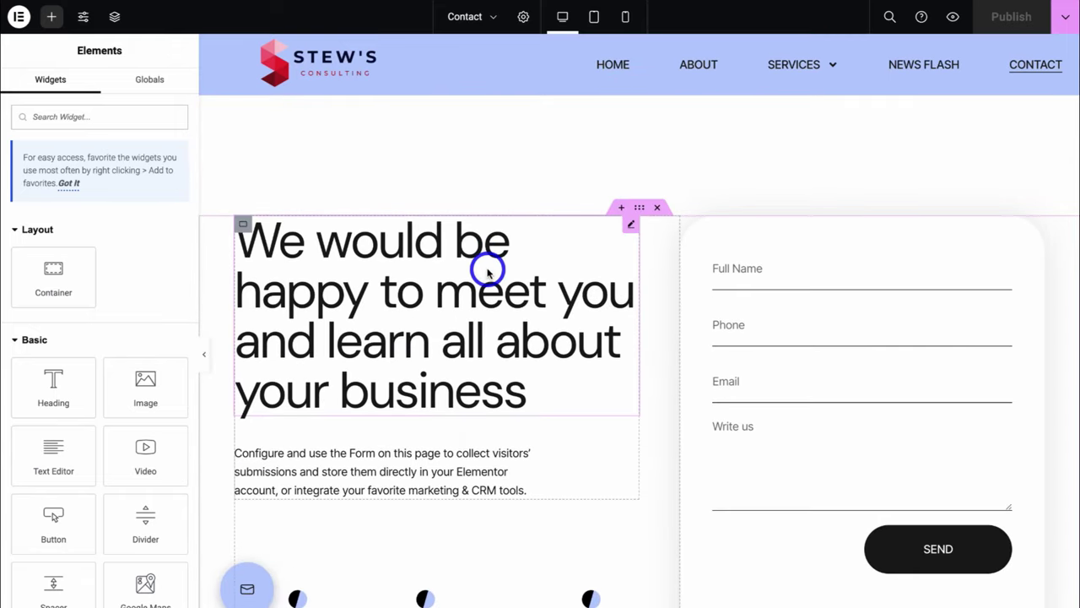
{"action": "scroll", "coordinate": [487, 272], "scroll_direction": "up", "scroll_amount": 2}
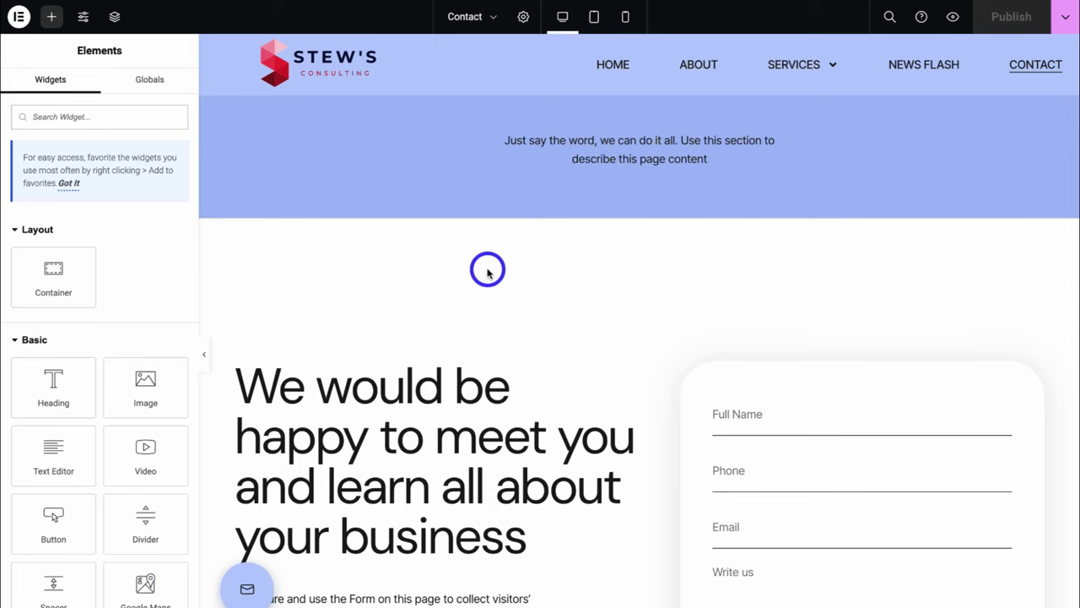
{"action": "scroll", "coordinate": [487, 272], "scroll_direction": "up", "scroll_amount": 2}
{"action": "scroll", "coordinate": [486, 271], "scroll_direction": "down", "scroll_amount": 5}
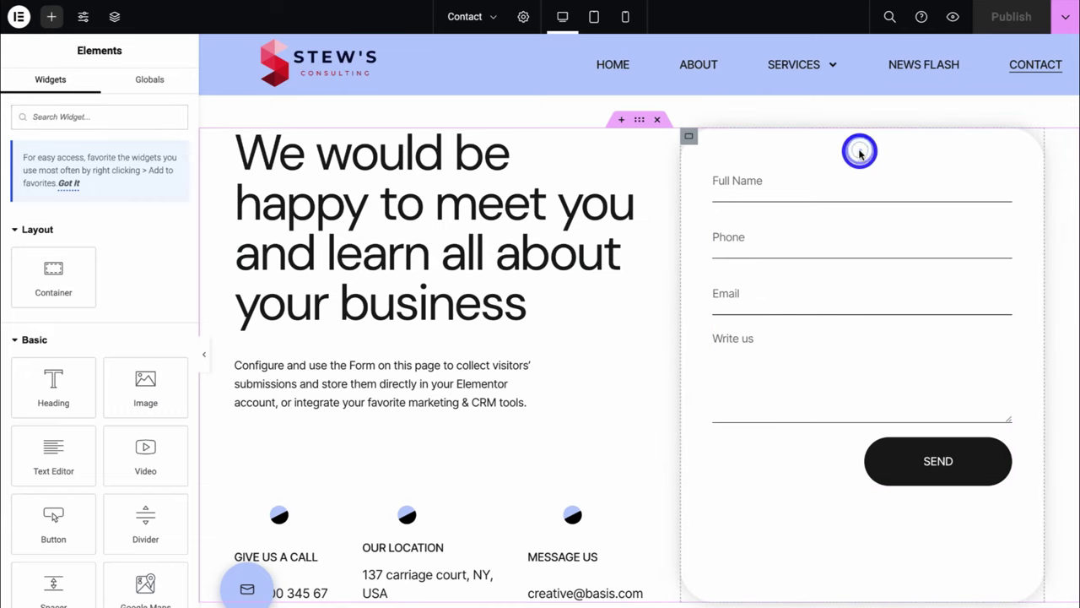
Select the form on the Contact page and rename it "Contact Form"
{"action": "left_click", "coordinate": [860, 175]}
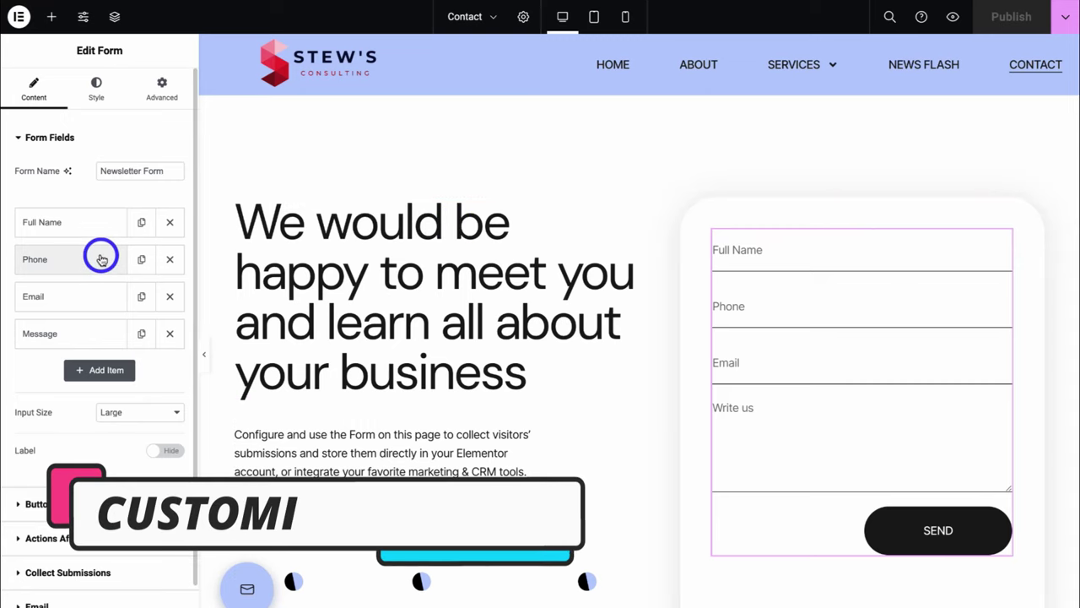
{"action": "triple_click", "coordinate": [143, 170]}
{"action": "type", "text": "Contact Form"}
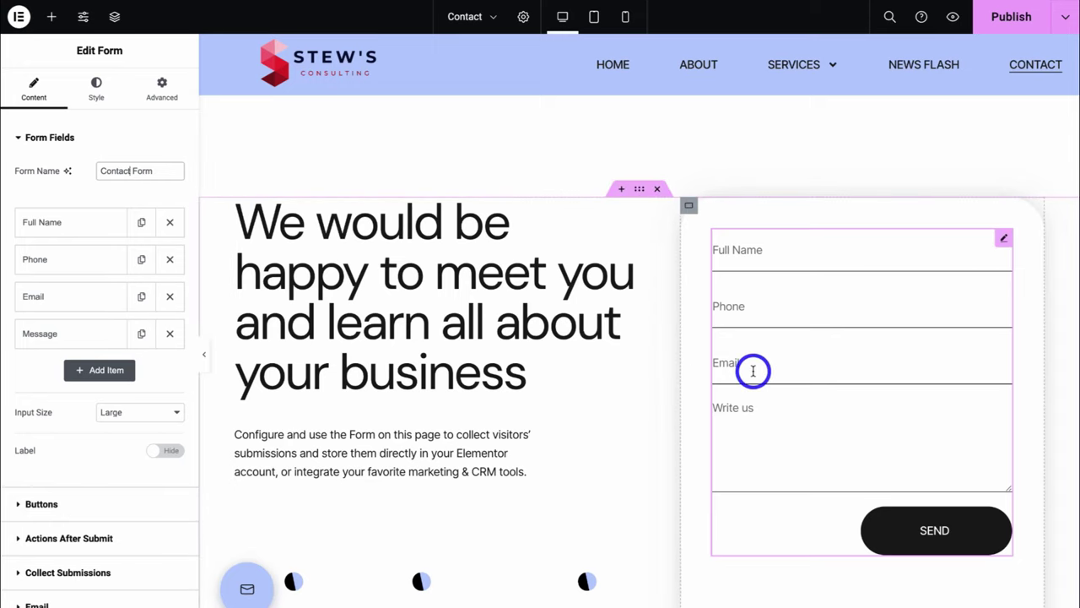
Add a checkbox field labelled "What service are you after?" to the form, with the options Service 1, Service 2 and Service 3
{"action": "left_click", "coordinate": [88, 368]}
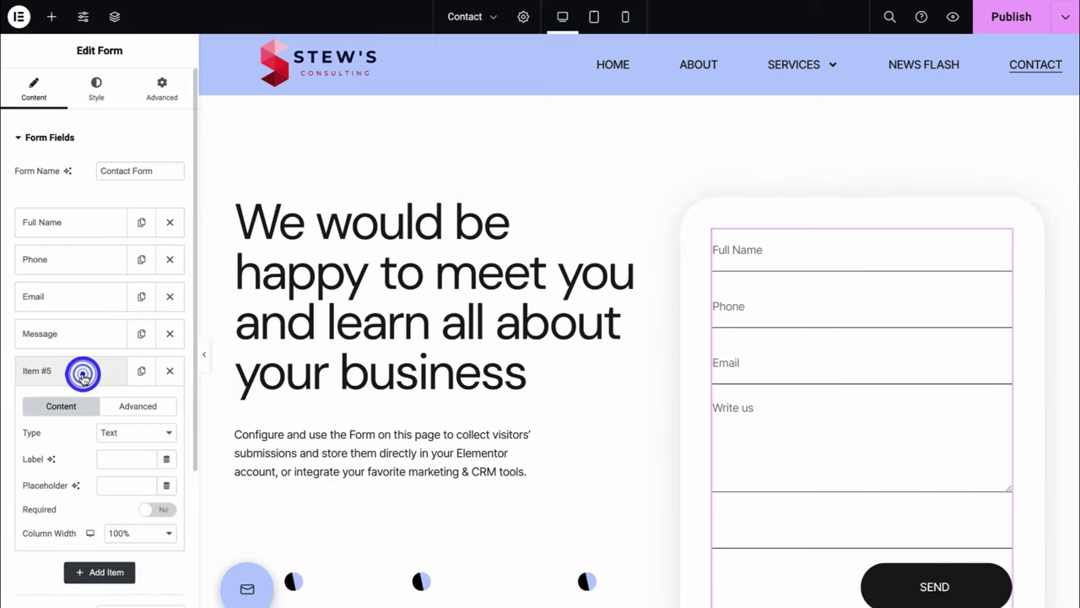
{"action": "left_click", "coordinate": [167, 433]}
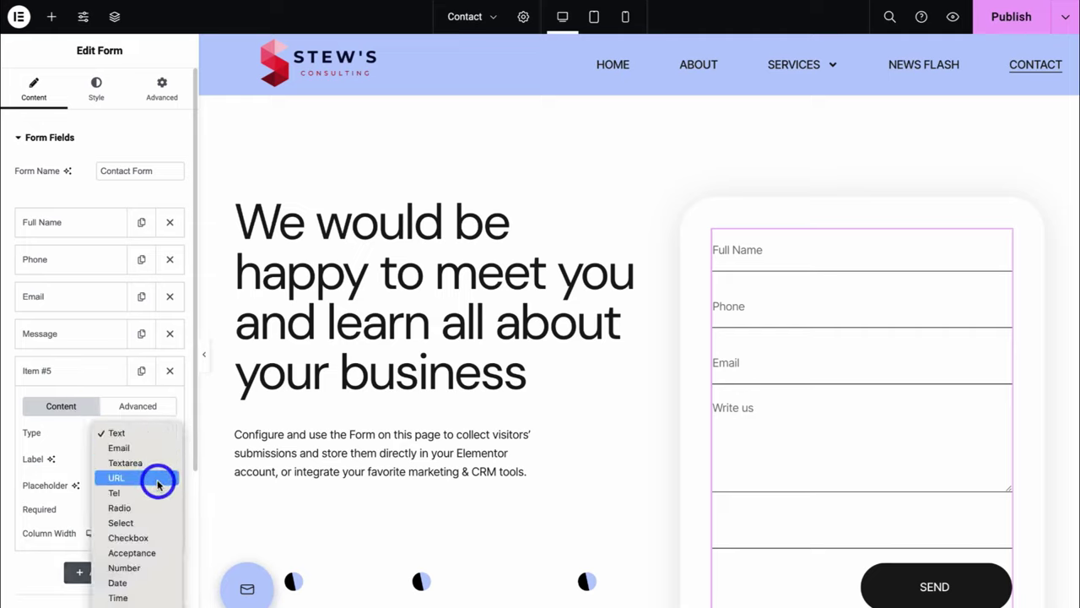
{"action": "left_click", "coordinate": [138, 540]}
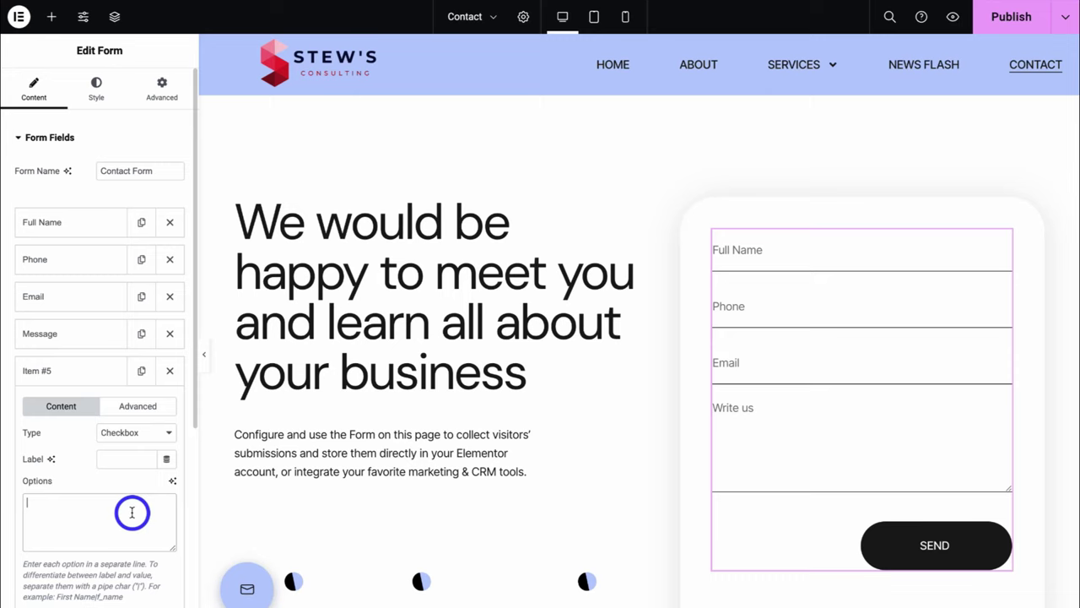
{"action": "left_click", "coordinate": [132, 512]}
{"action": "type", "text": "Service 1 Service 2 Service 3"}
{"action": "left_click", "coordinate": [116, 459]}
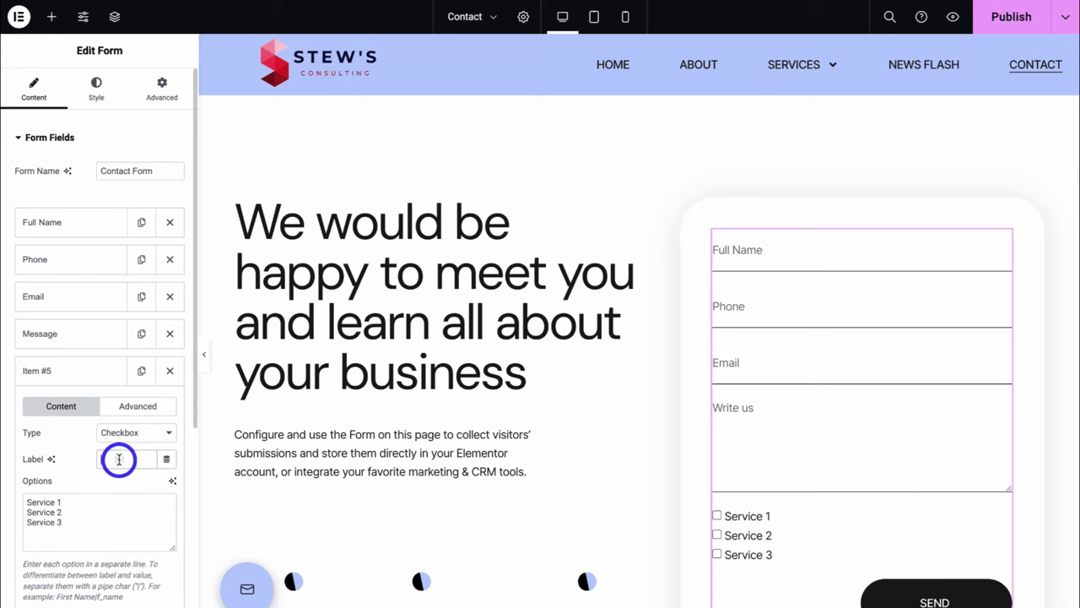
{"action": "type", "text": "What service are you after?"}
{"action": "scroll", "coordinate": [146, 456], "scroll_direction": "down", "scroll_amount": 2}
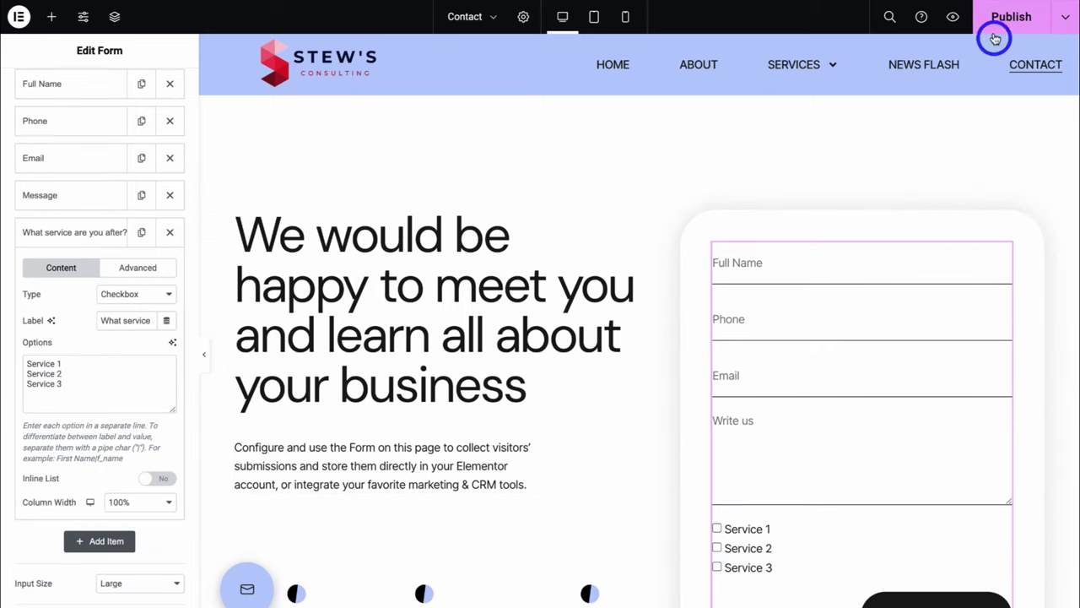
Delete the "What service are you after?" checkbox field from the form
{"action": "left_click", "coordinate": [995, 29]}
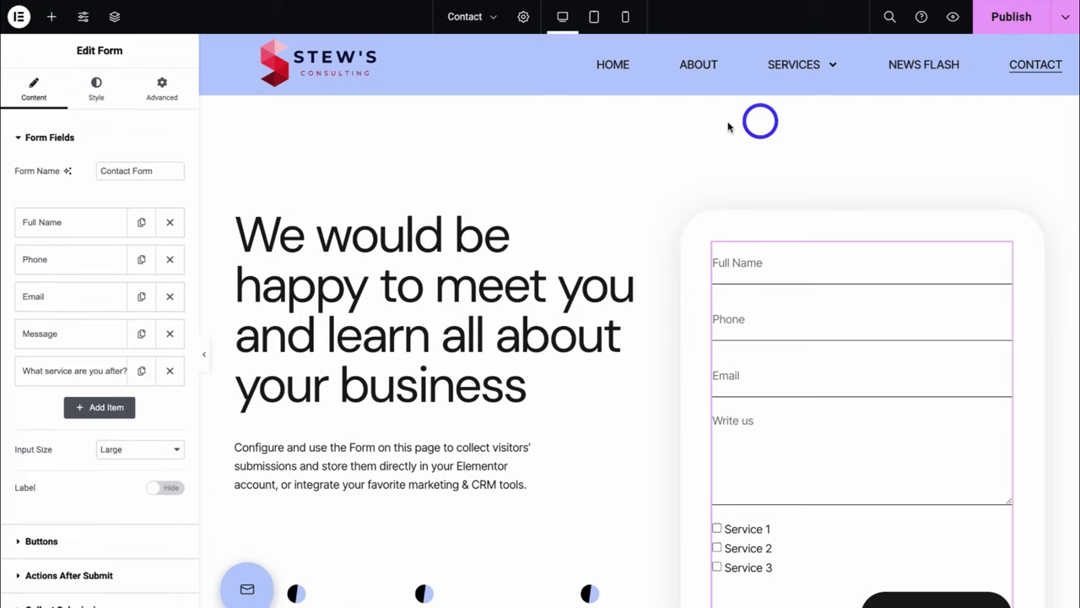
{"action": "left_click", "coordinate": [172, 373]}
Set the contact form's notification email subject to "New message from the contact form." and publish the Contact page
{"action": "scroll", "coordinate": [154, 379], "scroll_direction": "down", "scroll_amount": 2}
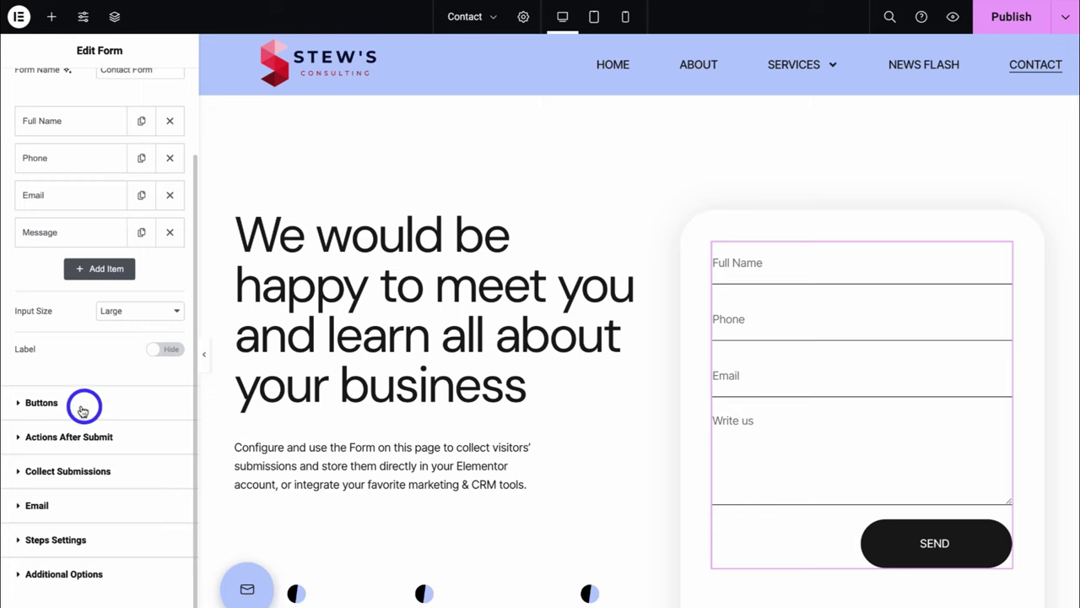
{"action": "left_click", "coordinate": [111, 405]}
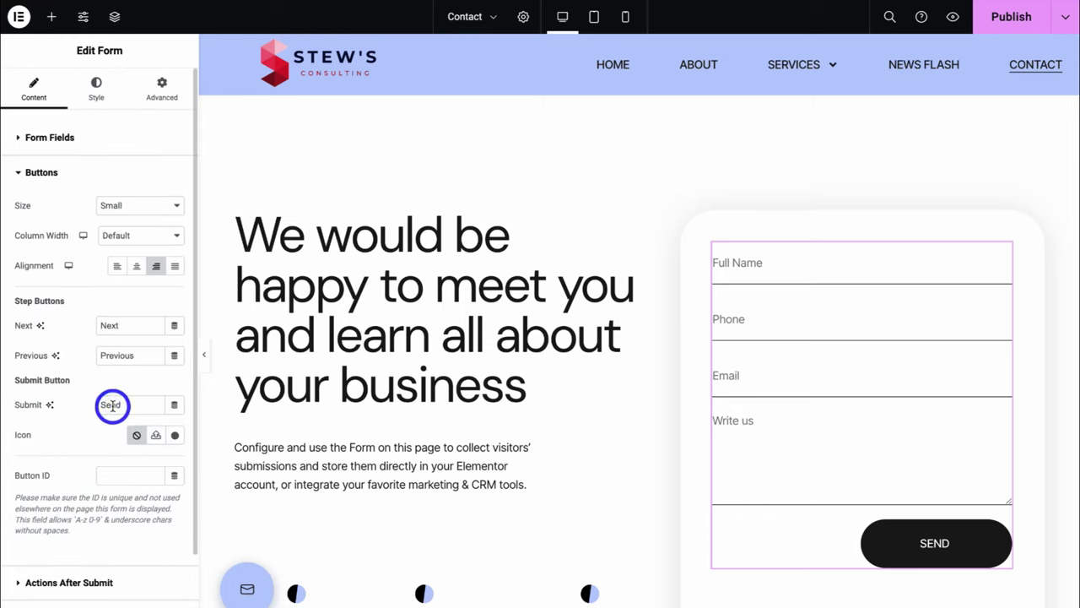
{"action": "scroll", "coordinate": [112, 405], "scroll_direction": "down", "scroll_amount": 3}
{"action": "left_click", "coordinate": [116, 436]}
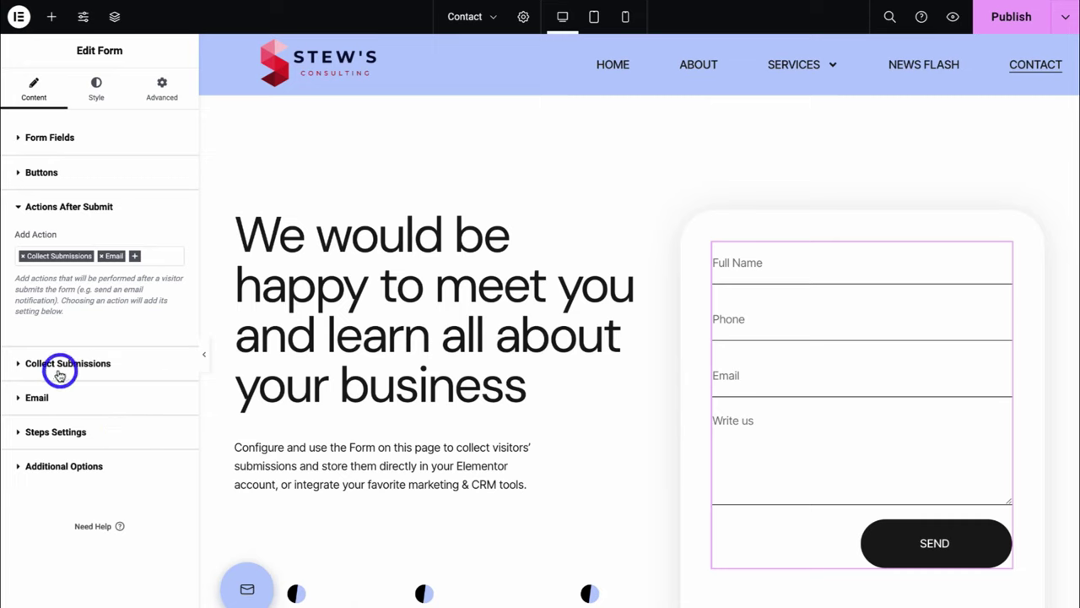
{"action": "left_click", "coordinate": [118, 398]}
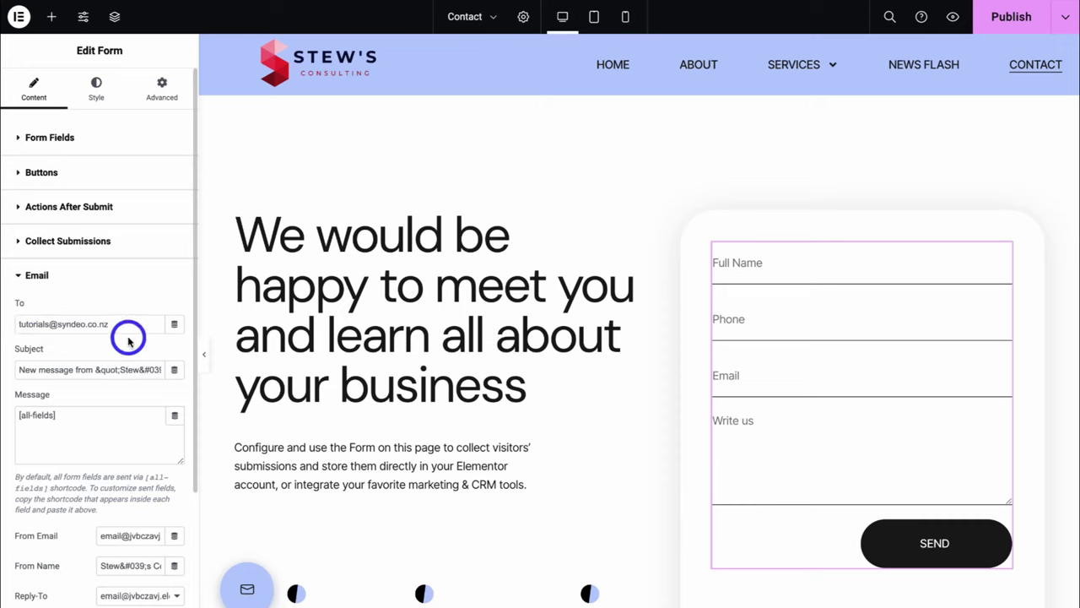
{"action": "triple_click", "coordinate": [85, 368]}
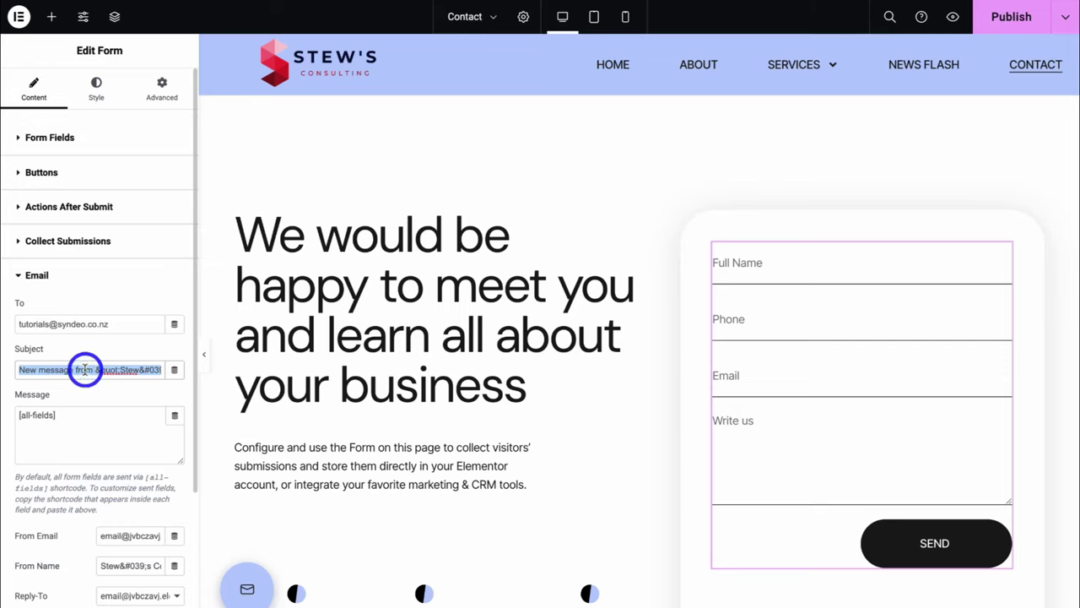
{"action": "type", "text": "New message from the contact form."}
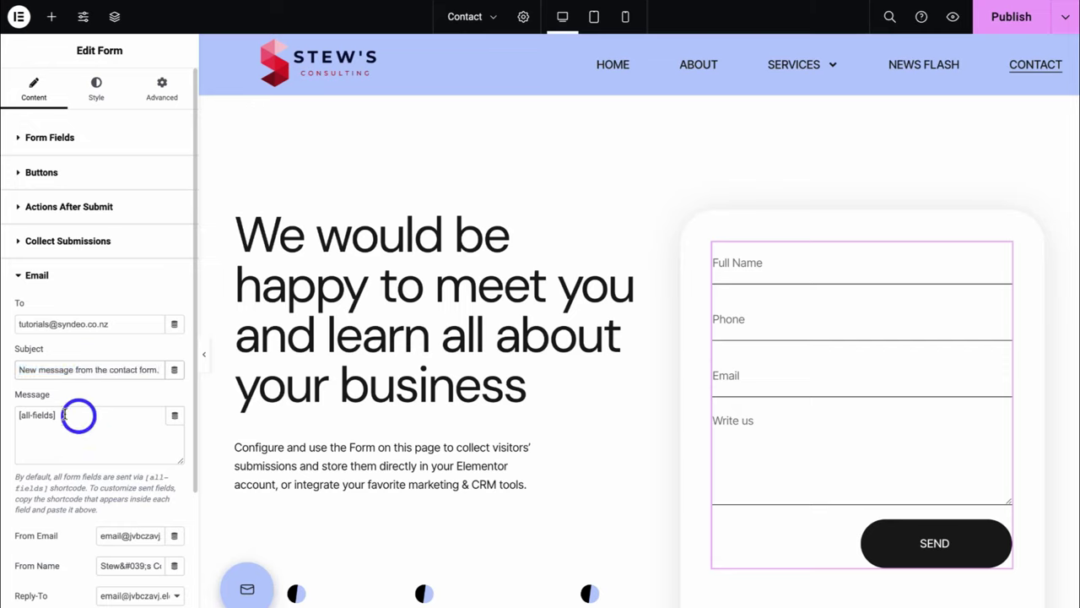
{"action": "scroll", "coordinate": [335, 429], "scroll_direction": "down", "scroll_amount": 3}
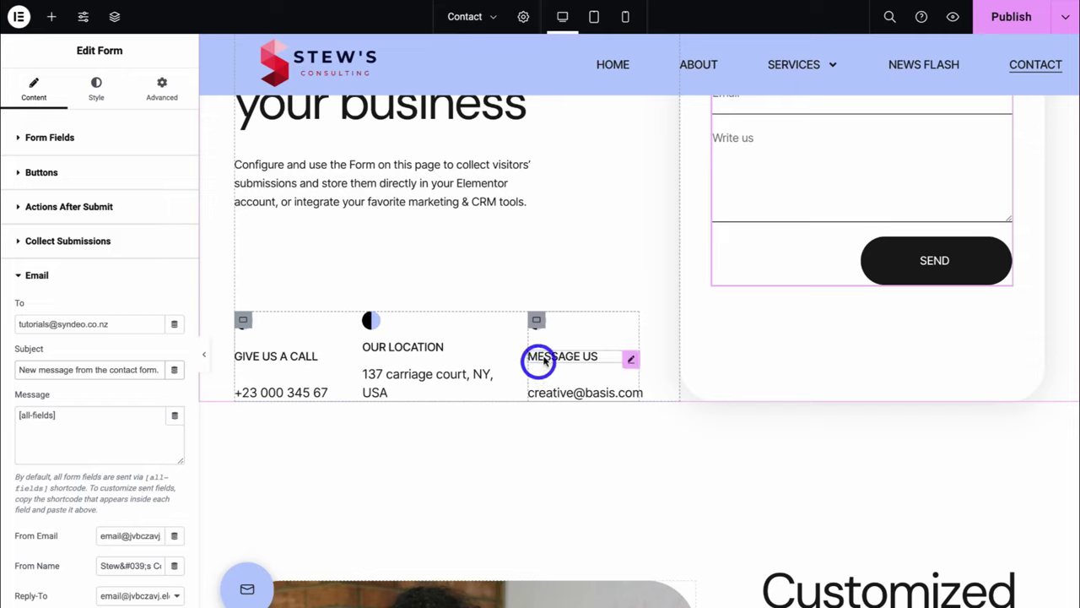
{"action": "left_click", "coordinate": [998, 18]}
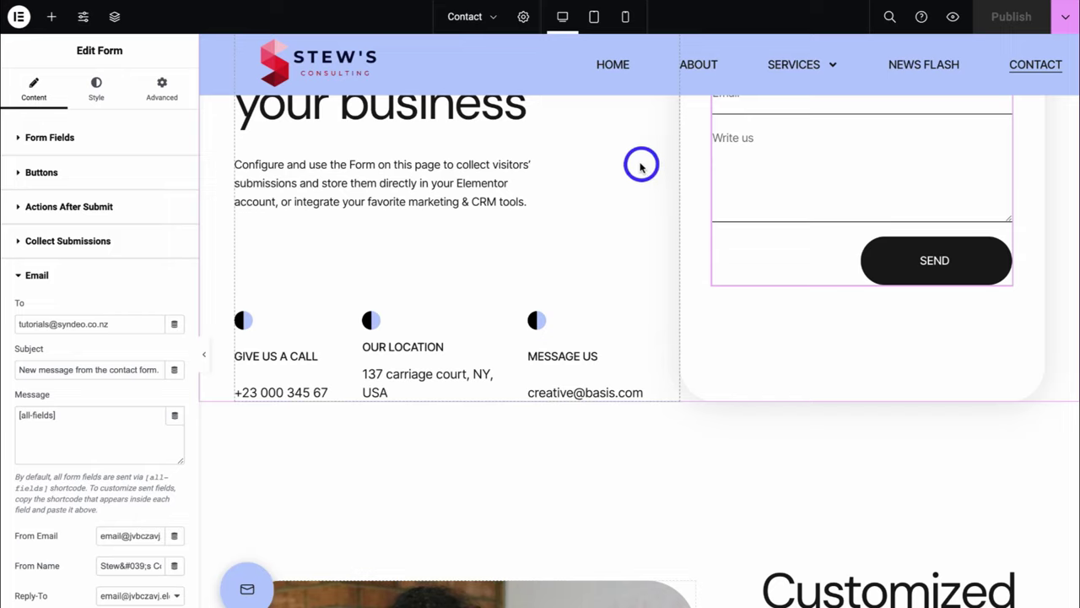
Exit the Contact page editor to WordPress and go to the list of all pages
{"action": "left_click", "coordinate": [490, 19]}
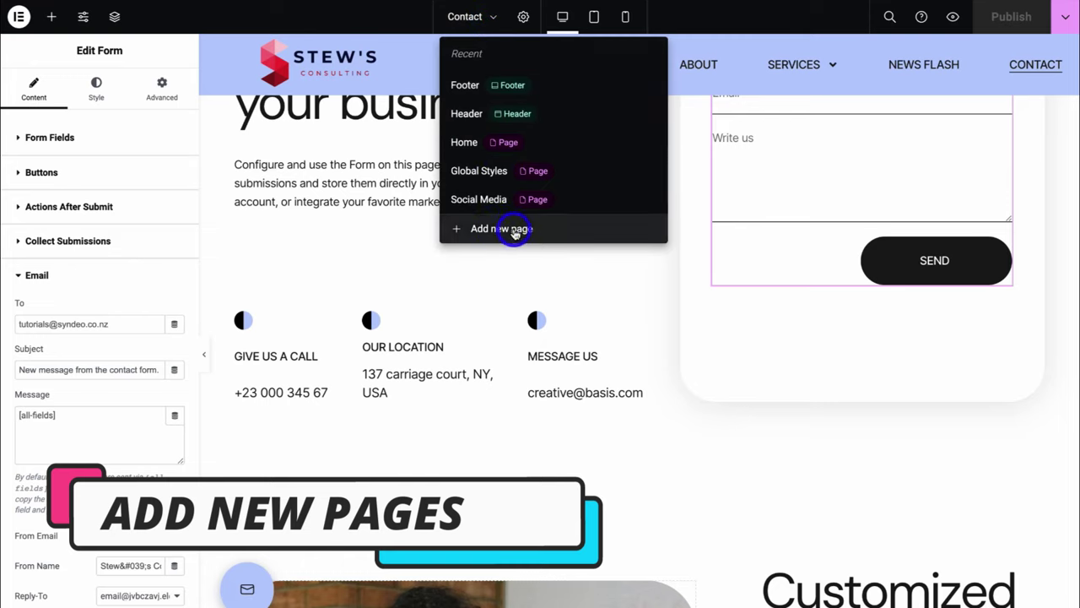
{"action": "left_click", "coordinate": [593, 263]}
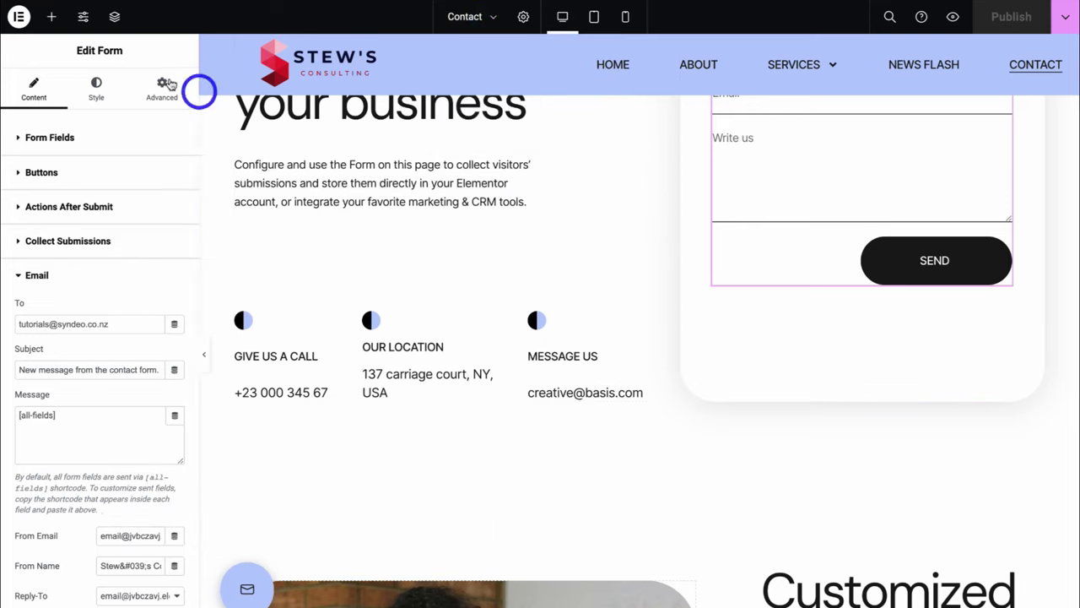
{"action": "left_click", "coordinate": [18, 16]}
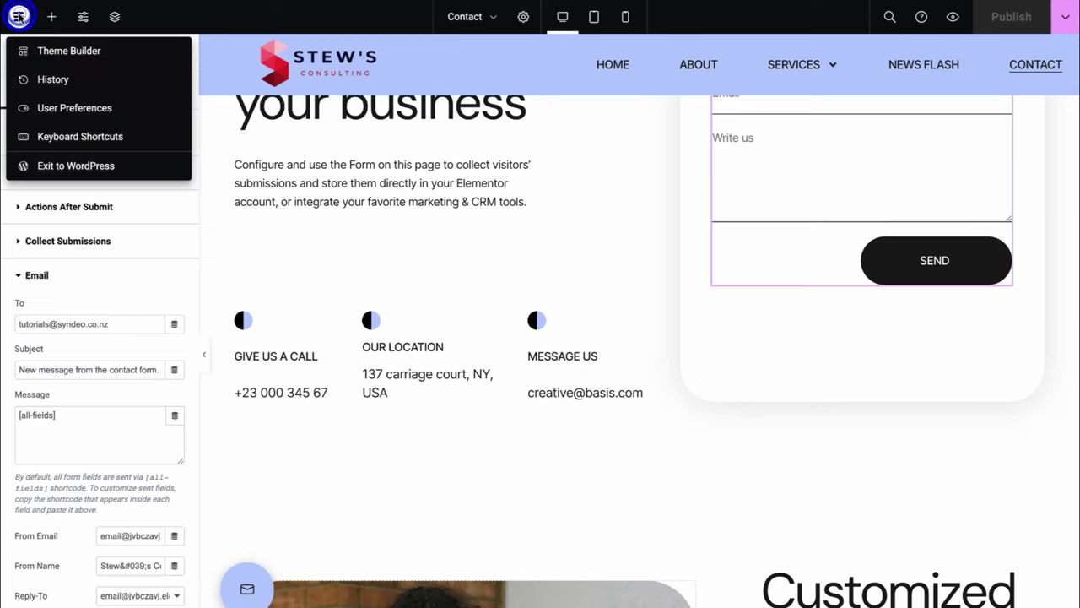
{"action": "left_click", "coordinate": [61, 169]}
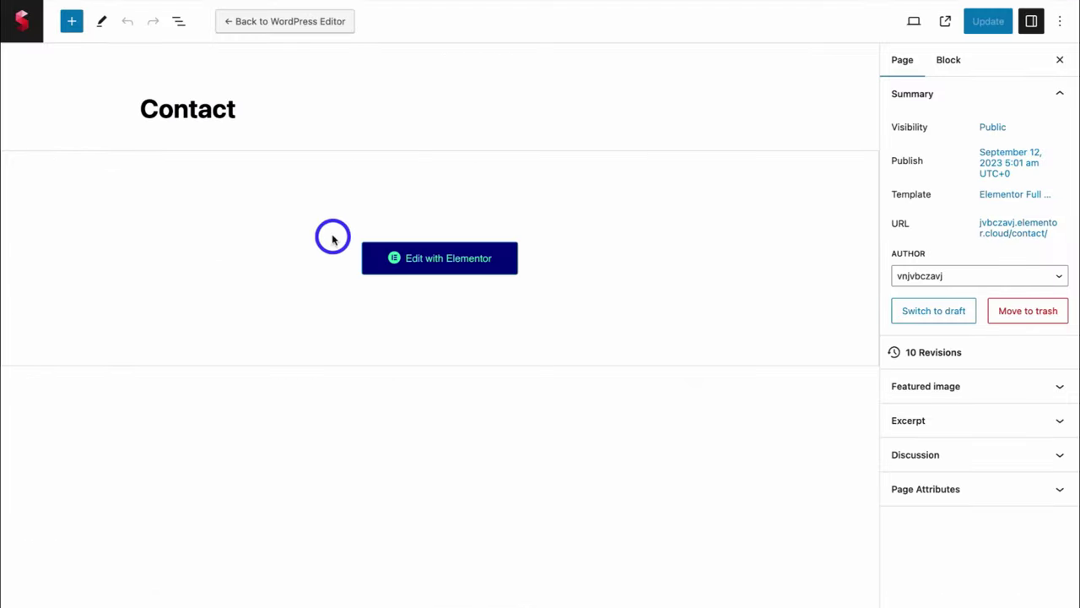
{"action": "left_click", "coordinate": [25, 29]}
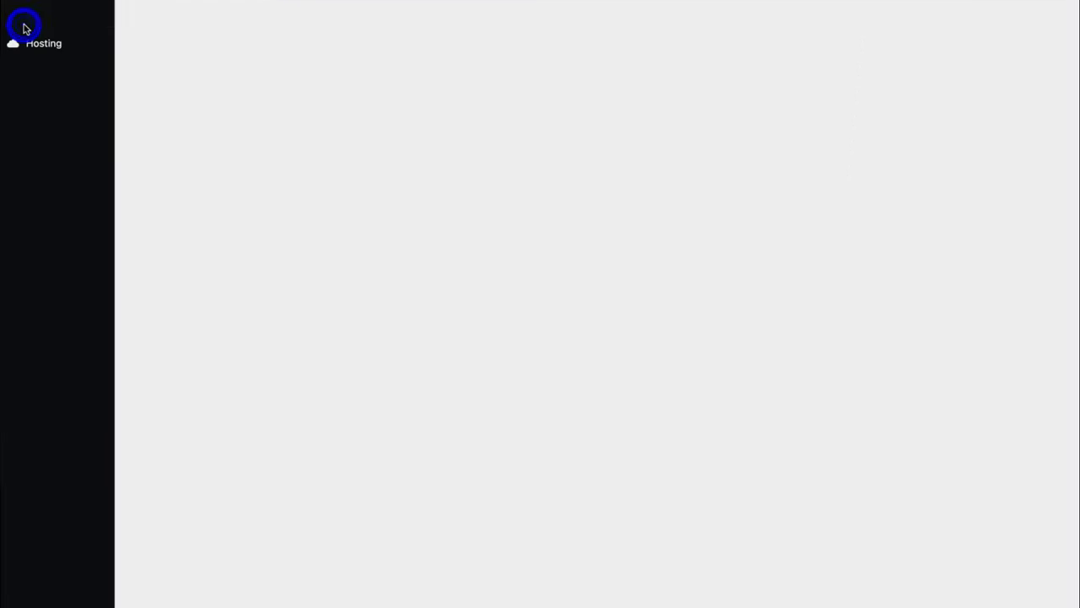
Create a new page named "Digital Strategy" and hide its page title
{"action": "left_click", "coordinate": [203, 50]}
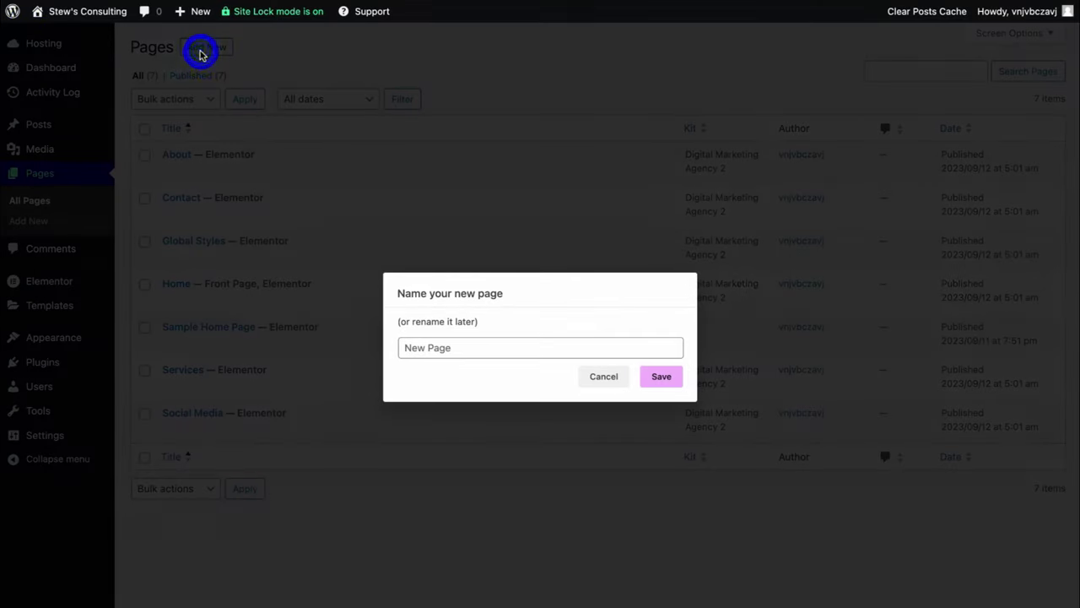
{"action": "left_click", "coordinate": [457, 350]}
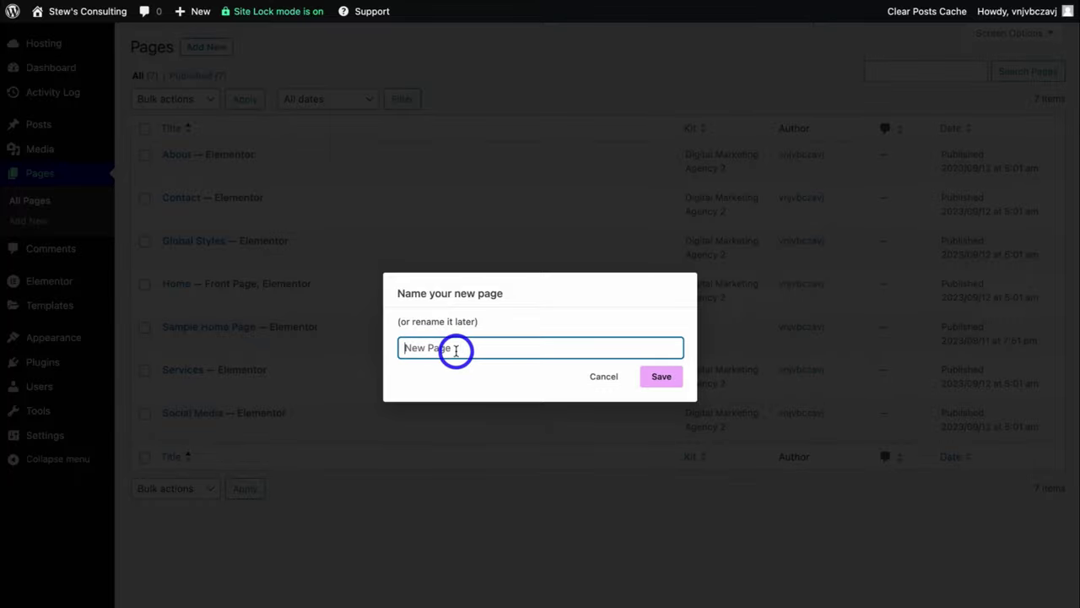
{"action": "type", "text": "Digital Strategy"}
{"action": "left_click", "coordinate": [661, 377]}
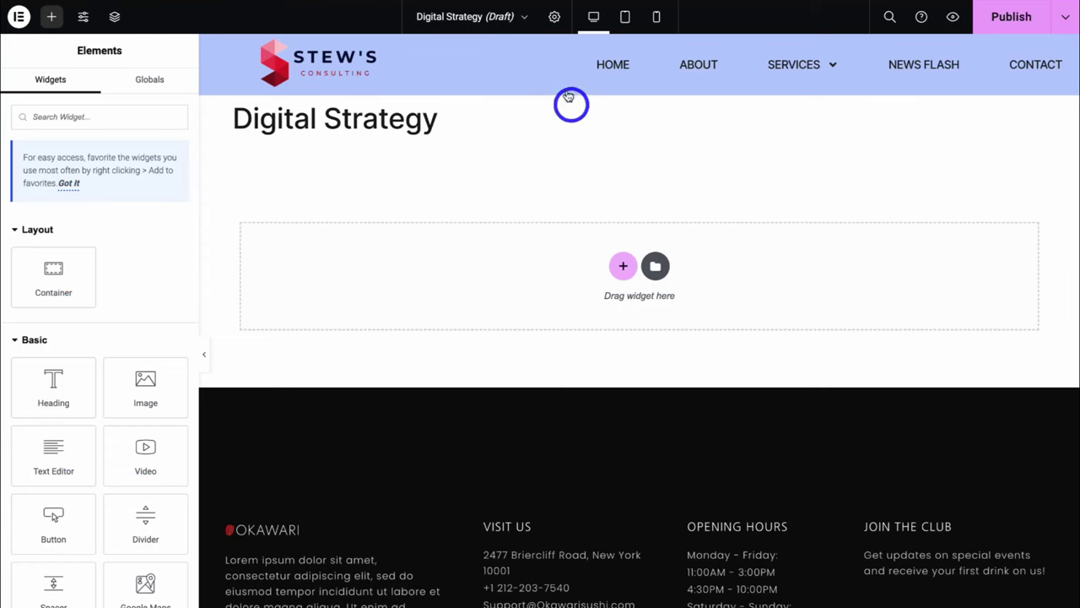
{"action": "left_click", "coordinate": [553, 24]}
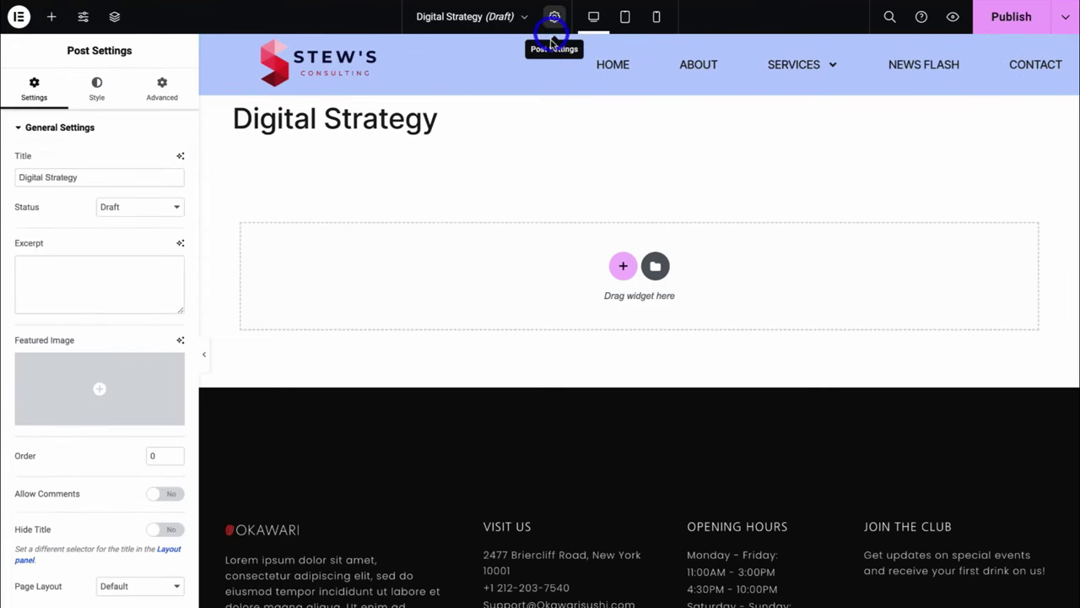
{"action": "left_click", "coordinate": [169, 530]}
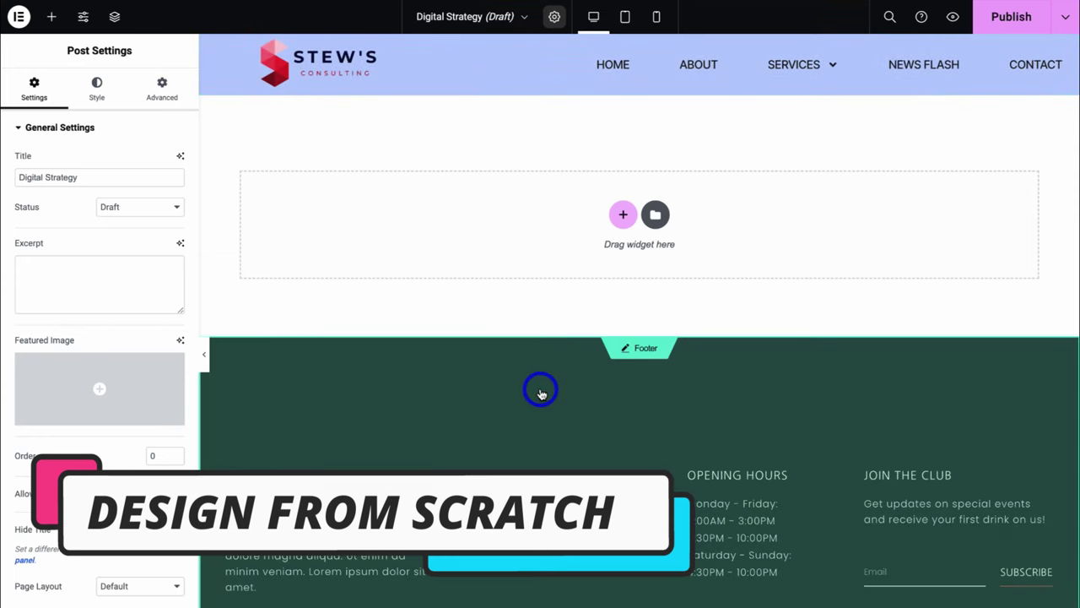
Add a single-column container to the Digital Strategy page and place a Video widget inside it
{"action": "left_click", "coordinate": [622, 215]}
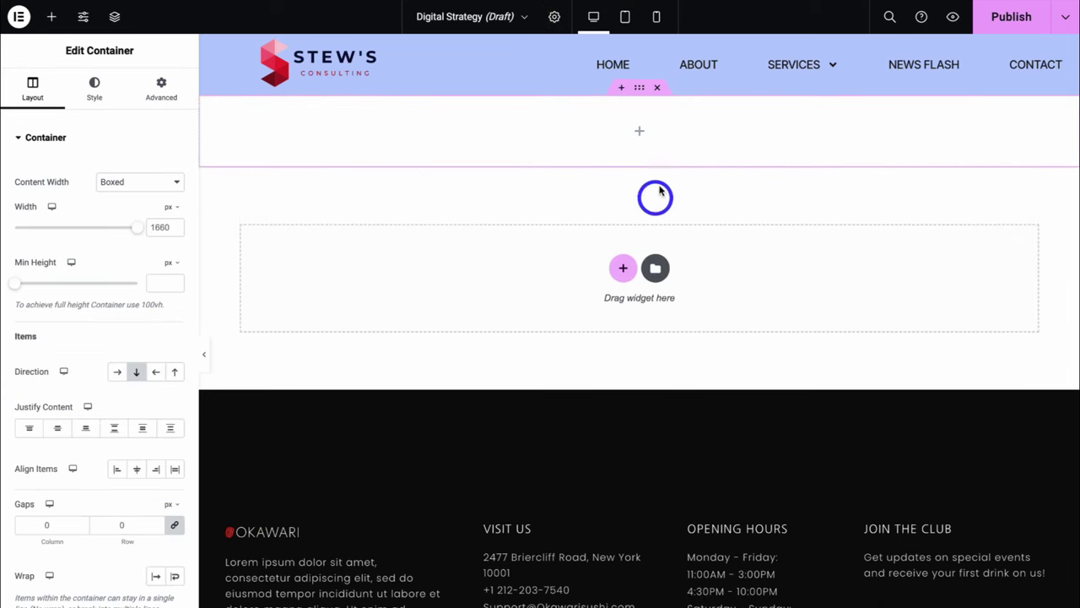
{"action": "left_click", "coordinate": [639, 133]}
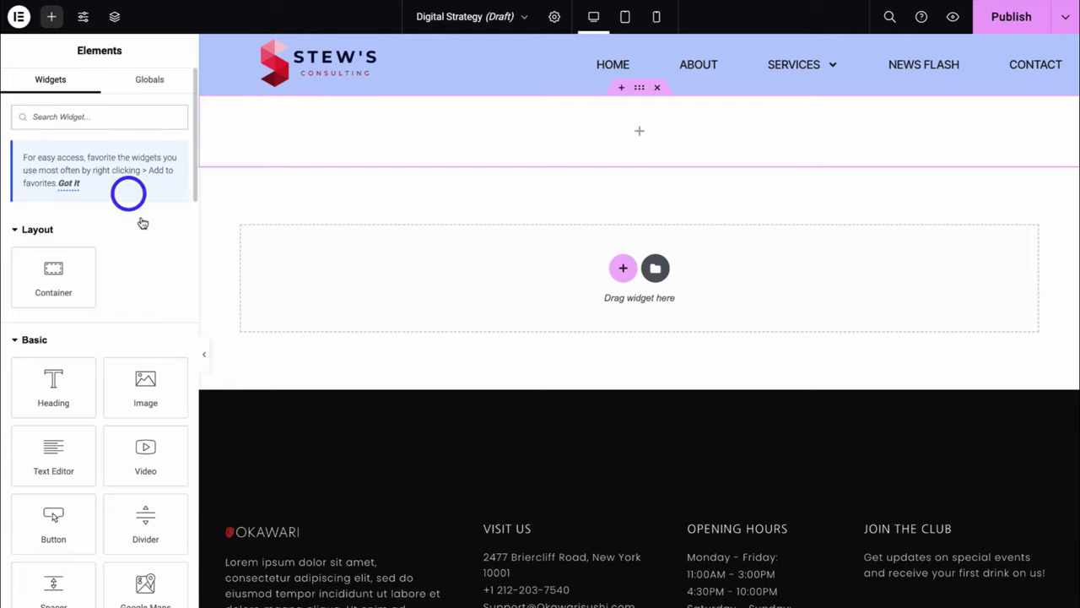
{"action": "left_click_drag", "start_coordinate": [147, 454], "coordinate": [639, 147]}
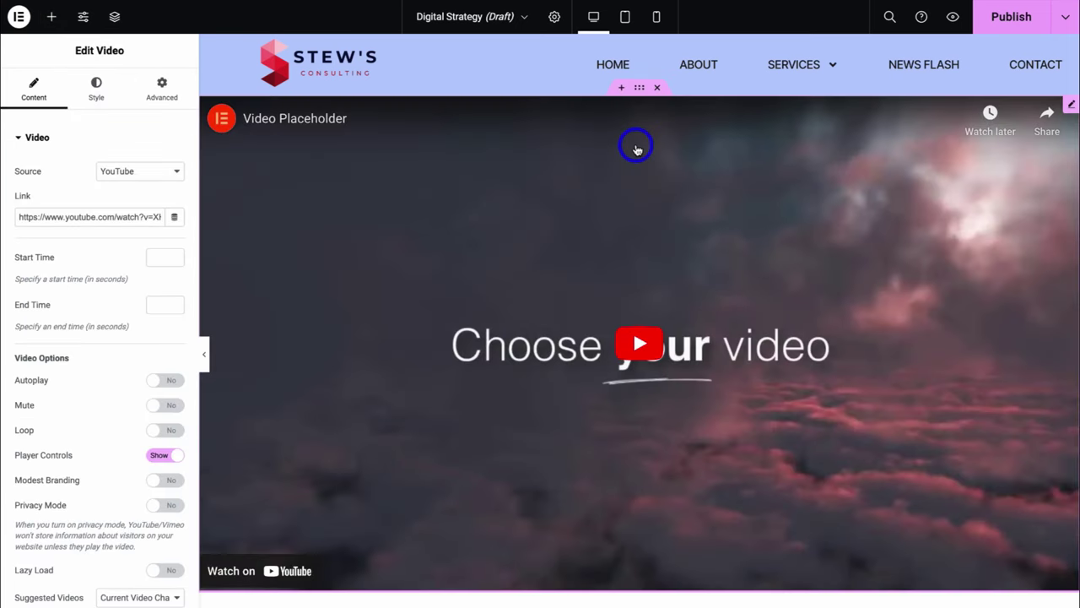
Add a one-third/two-thirds container below the video, with a Text Editor widget in the narrow column and an Image widget in the wide one
{"action": "scroll", "coordinate": [635, 148], "scroll_direction": "down", "scroll_amount": 4}
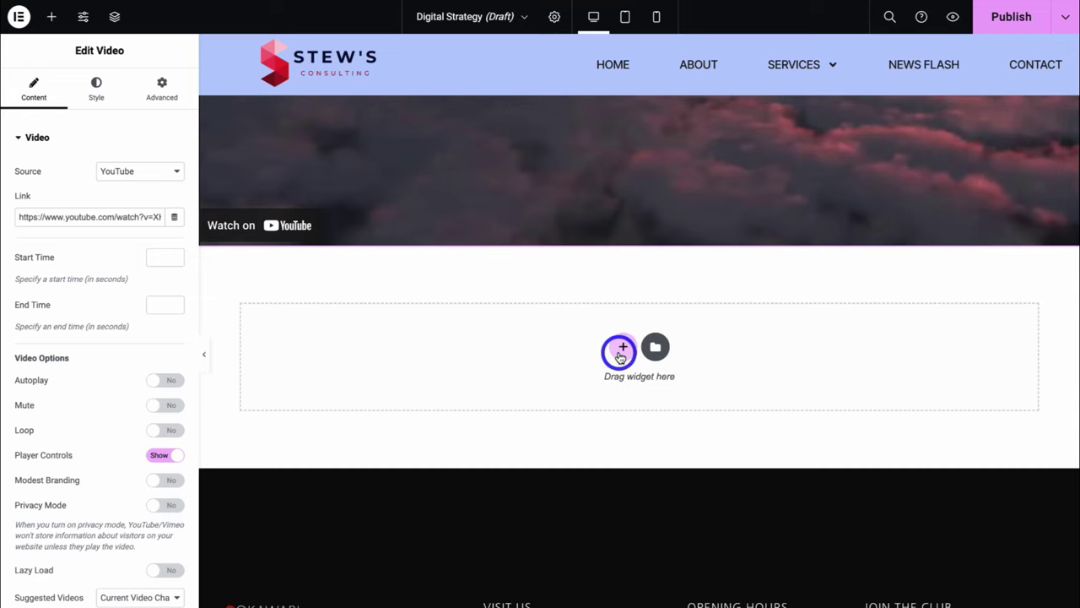
{"action": "left_click", "coordinate": [620, 352]}
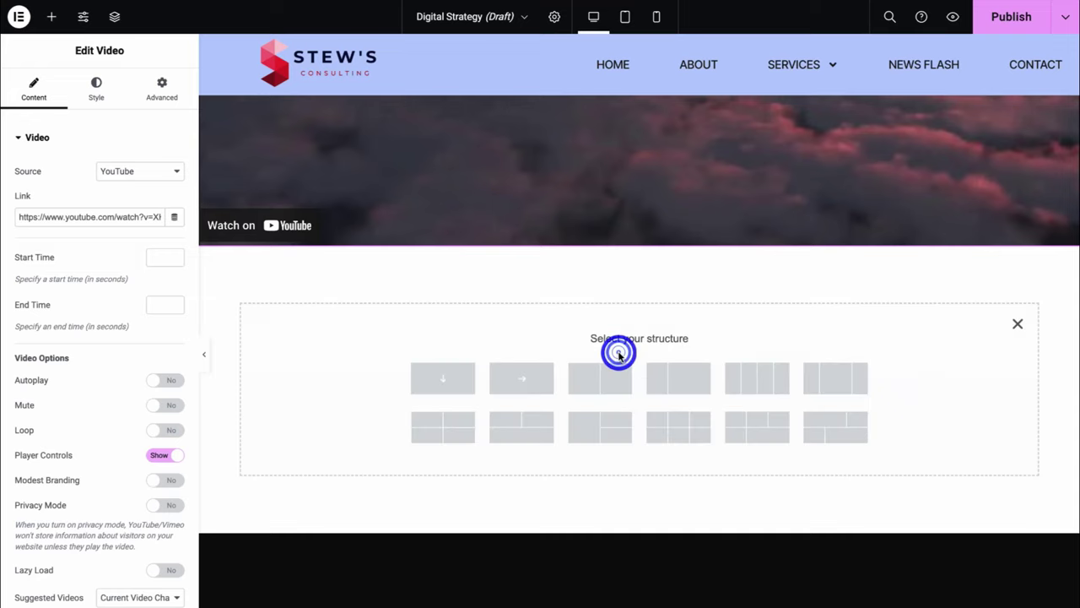
{"action": "left_click", "coordinate": [671, 384]}
{"action": "left_click", "coordinate": [345, 280]}
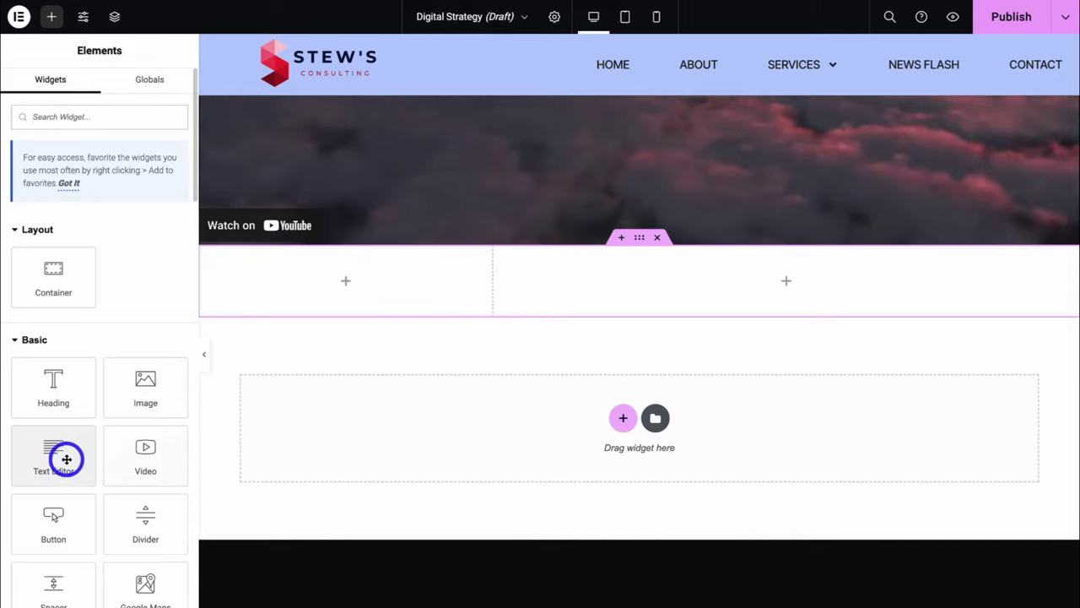
{"action": "left_click_drag", "start_coordinate": [56, 459], "coordinate": [358, 288]}
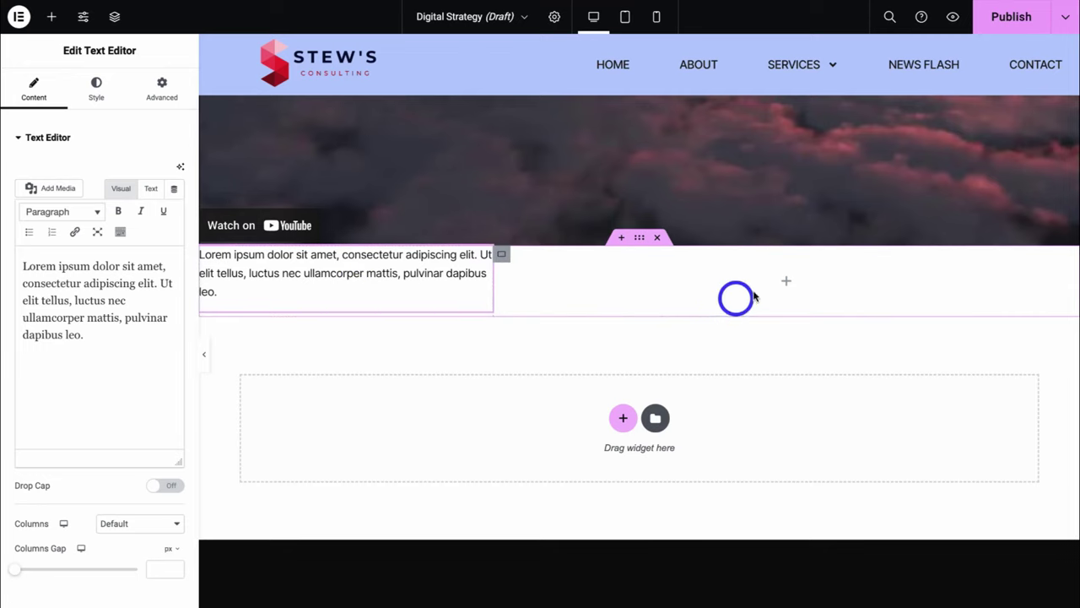
{"action": "left_click", "coordinate": [785, 280]}
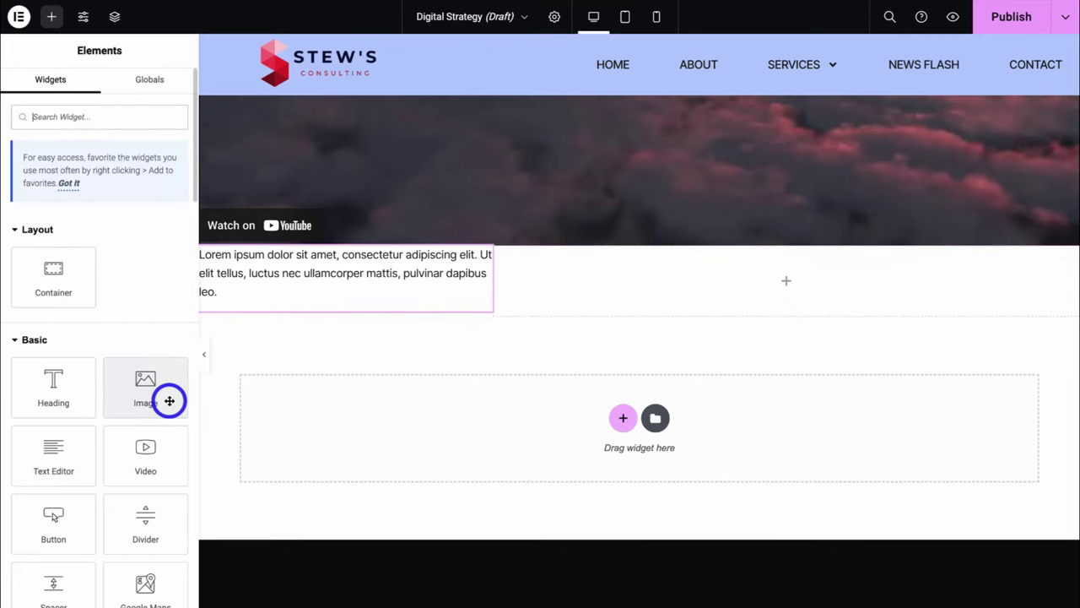
{"action": "left_click_drag", "start_coordinate": [141, 391], "coordinate": [769, 295]}
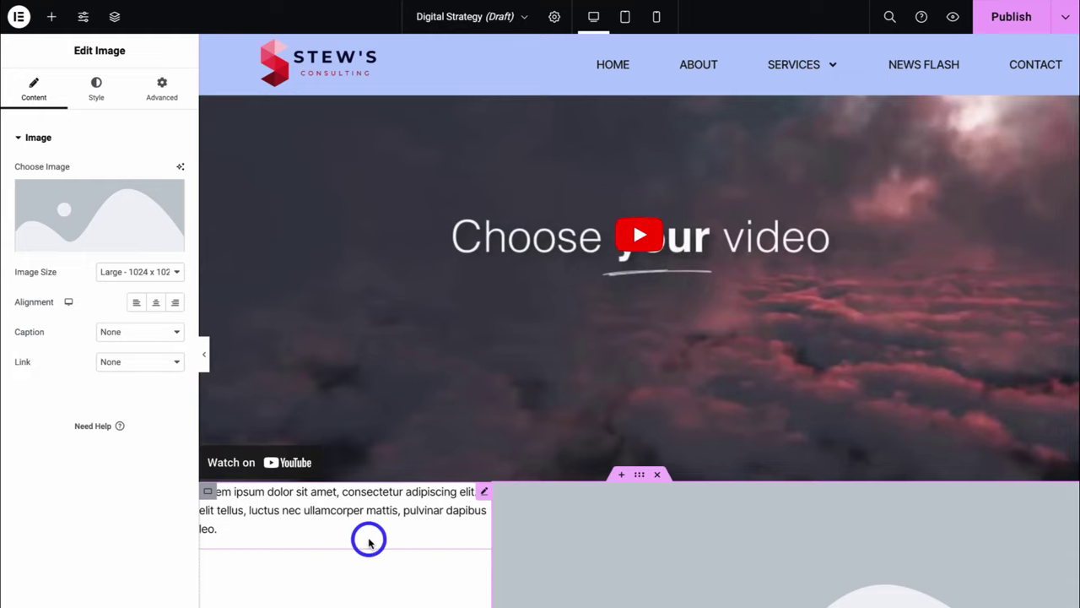
Insert the "The values we live by" block with the centred sofa photo from the Benefits template category below the text and image container
{"action": "scroll", "coordinate": [369, 540], "scroll_direction": "down", "scroll_amount": 2}
{"action": "scroll", "coordinate": [589, 483], "scroll_direction": "down", "scroll_amount": 2}
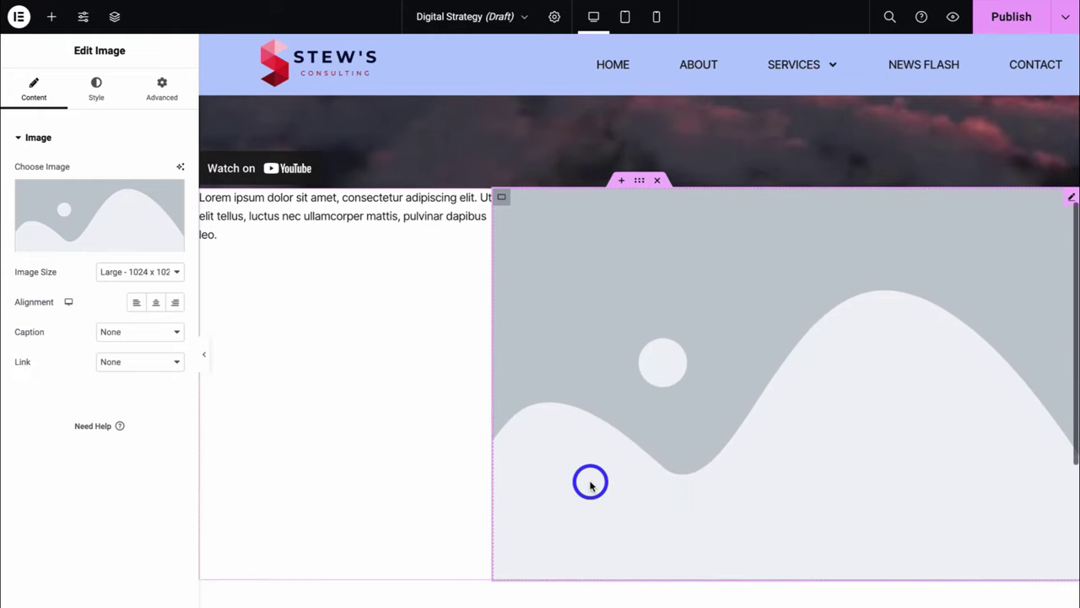
{"action": "scroll", "coordinate": [608, 473], "scroll_direction": "down", "scroll_amount": 1}
{"action": "scroll", "coordinate": [639, 449], "scroll_direction": "down", "scroll_amount": 3}
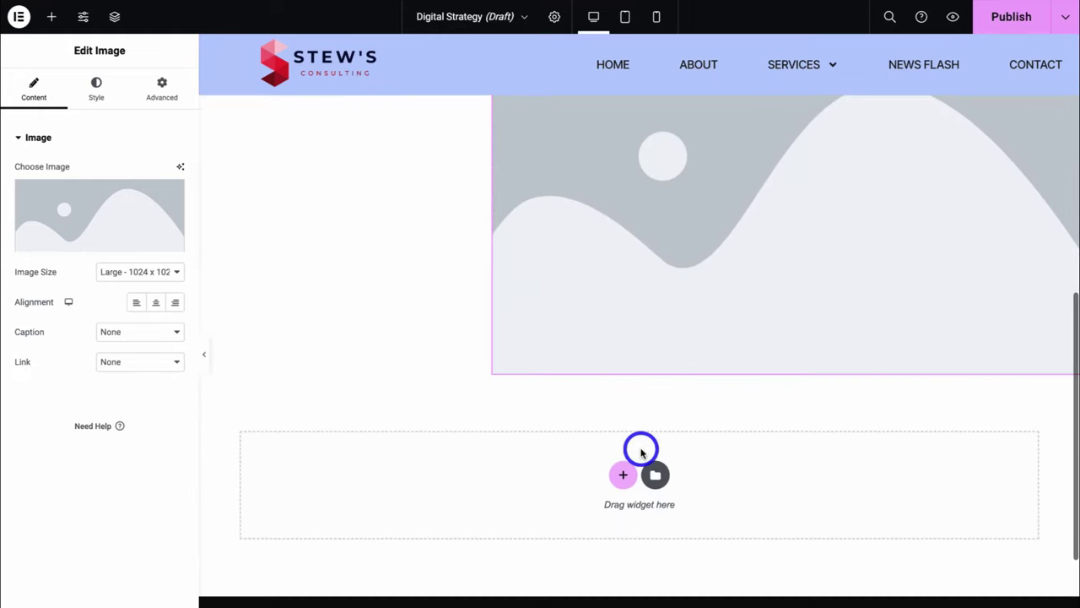
{"action": "left_click", "coordinate": [656, 478]}
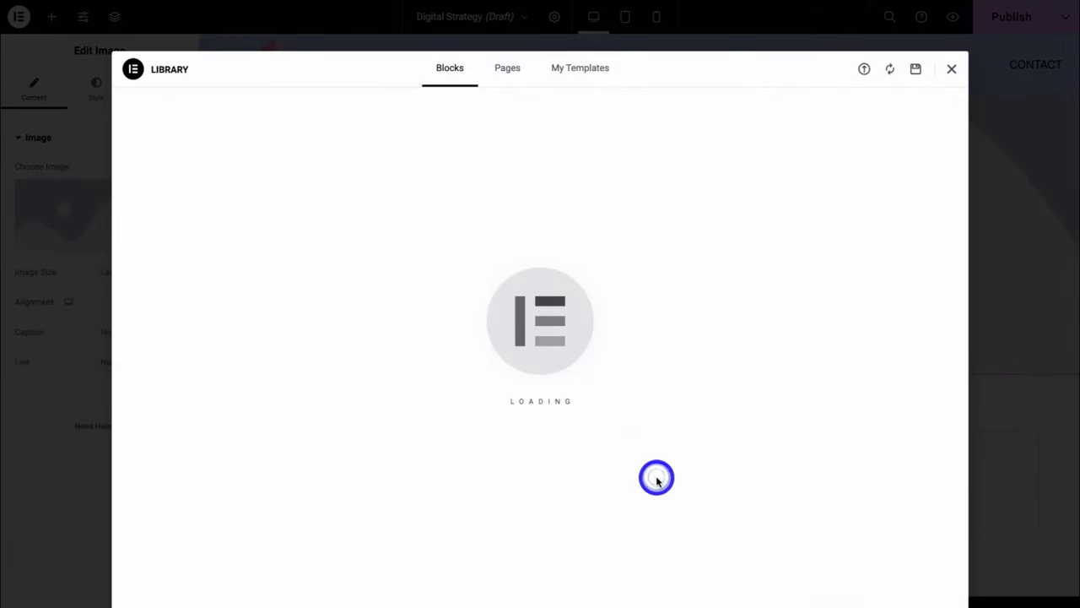
{"action": "mouse_move", "coordinate": [362, 275]}
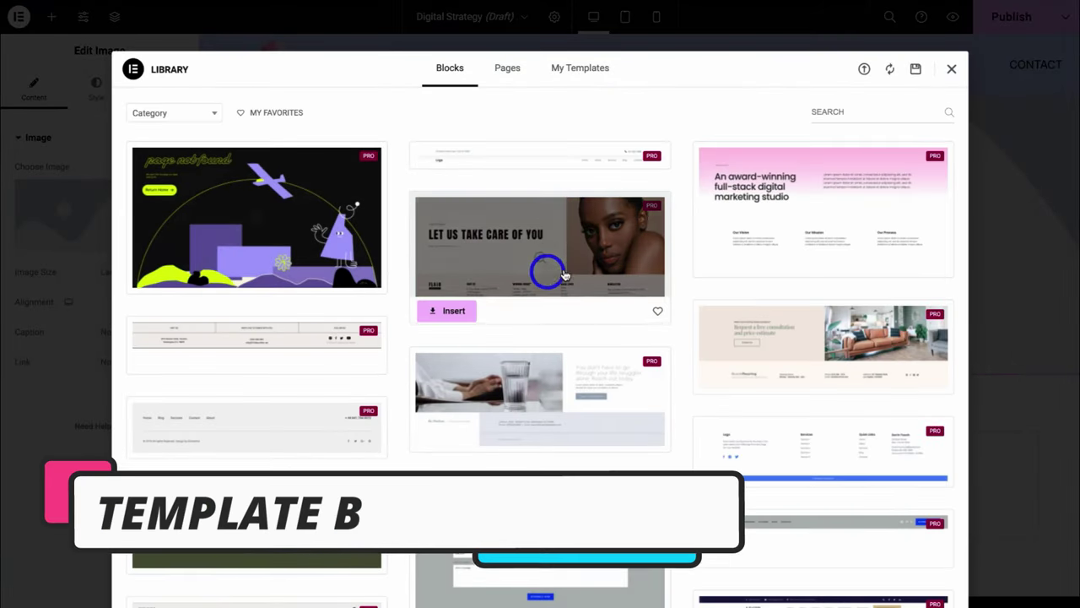
{"action": "left_click", "coordinate": [509, 72]}
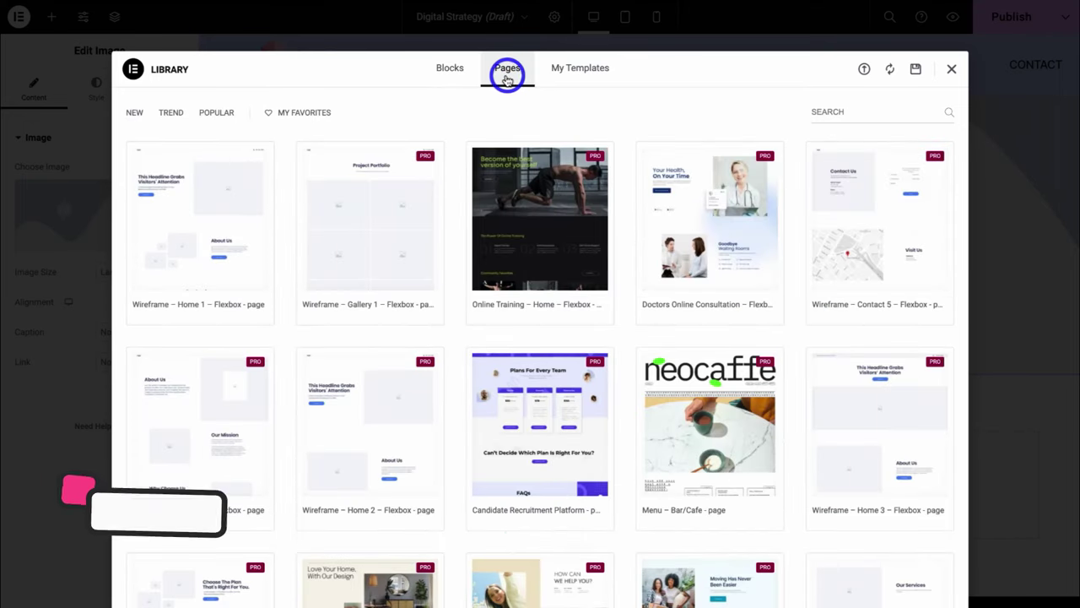
{"action": "left_click", "coordinate": [458, 79]}
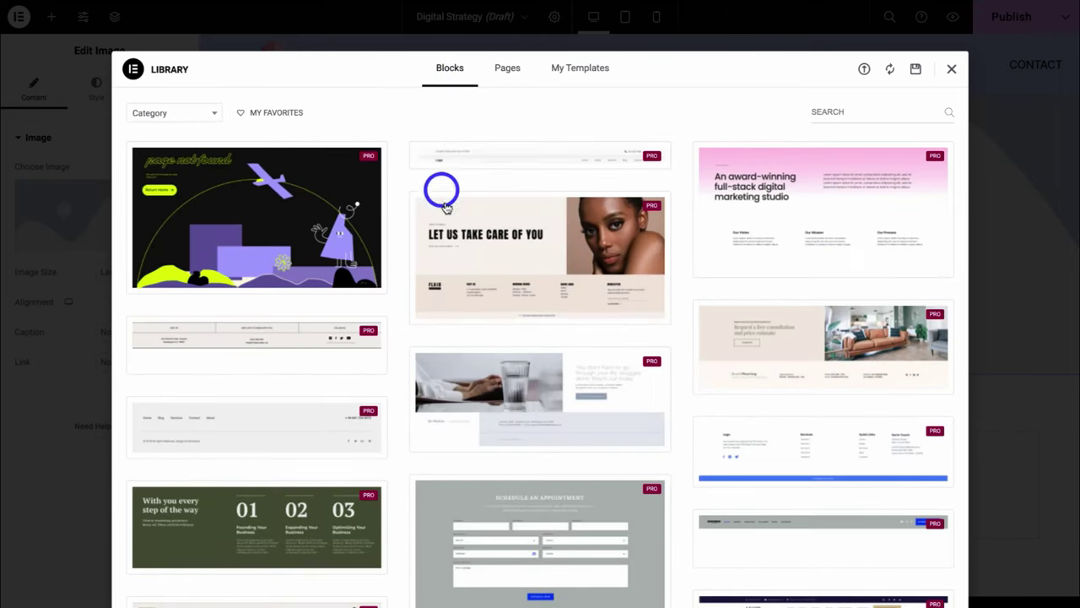
{"action": "left_click", "coordinate": [215, 114]}
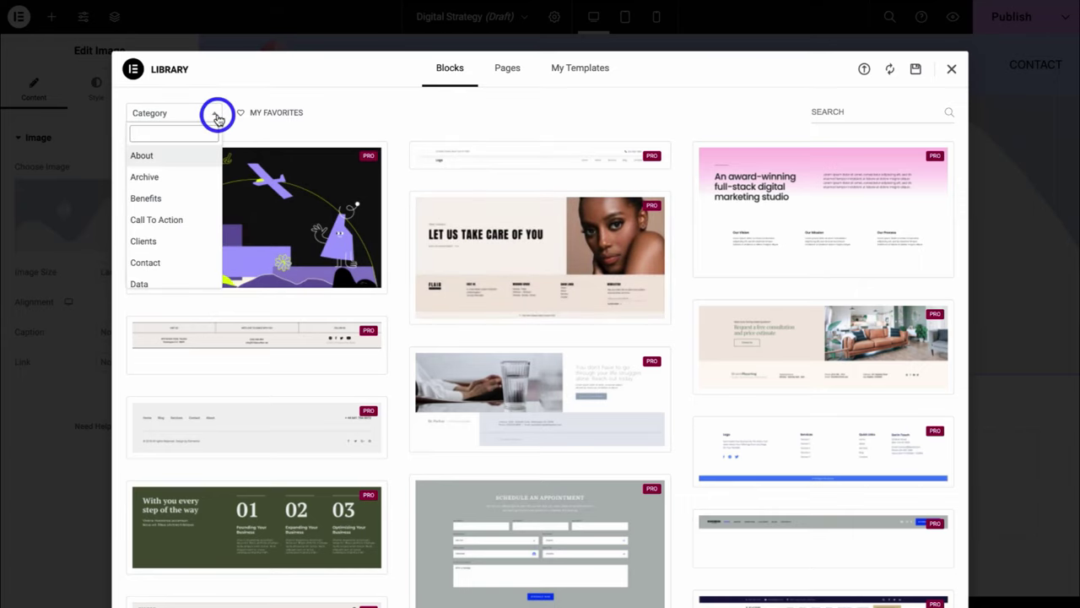
{"action": "left_click", "coordinate": [176, 199]}
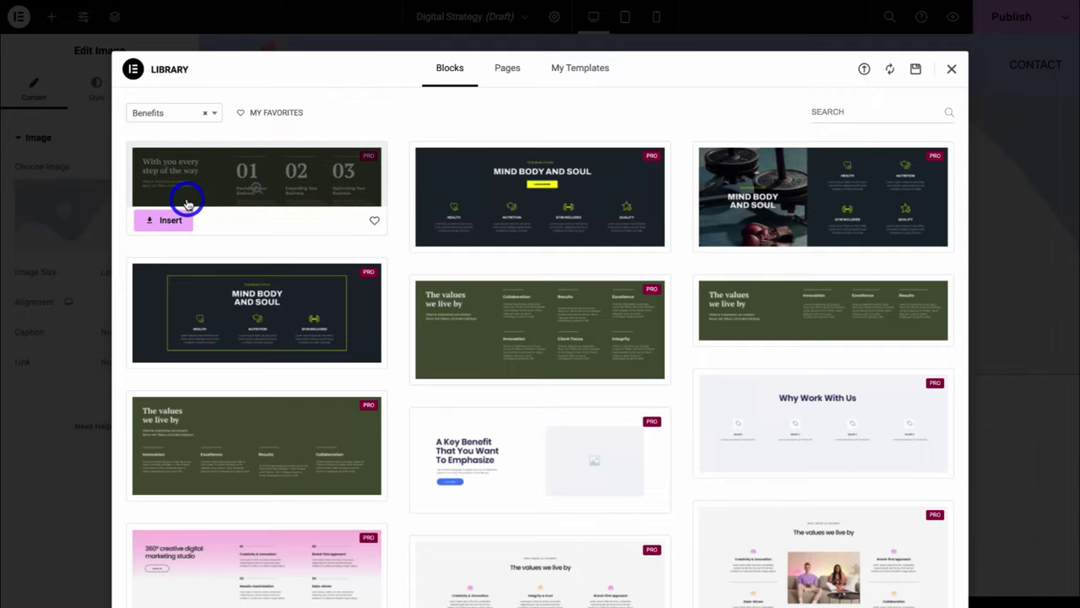
{"action": "scroll", "coordinate": [458, 352], "scroll_direction": "down", "scroll_amount": 2}
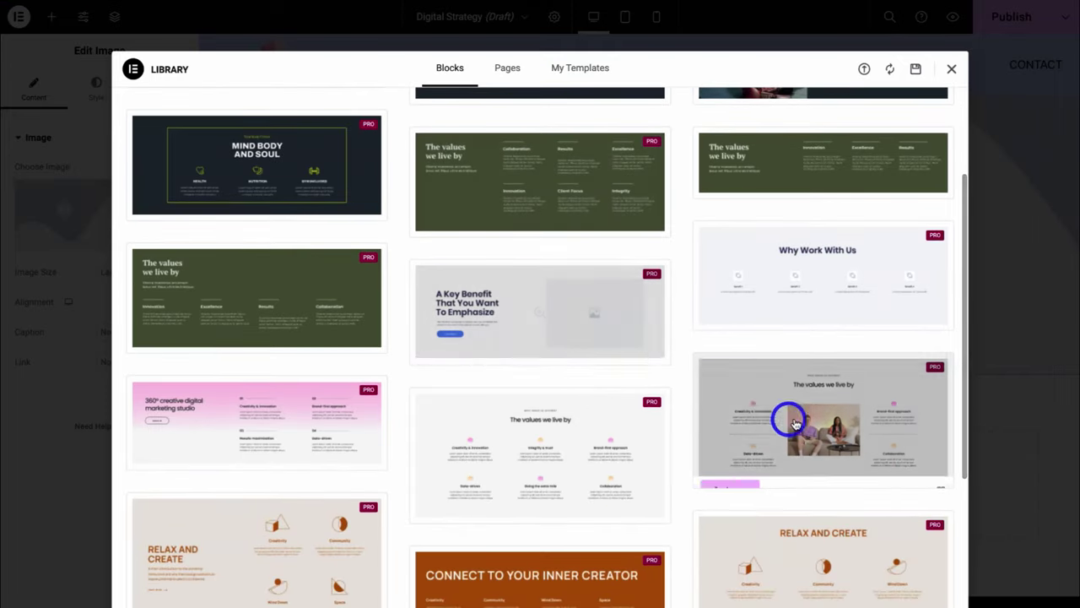
{"action": "left_click", "coordinate": [743, 473]}
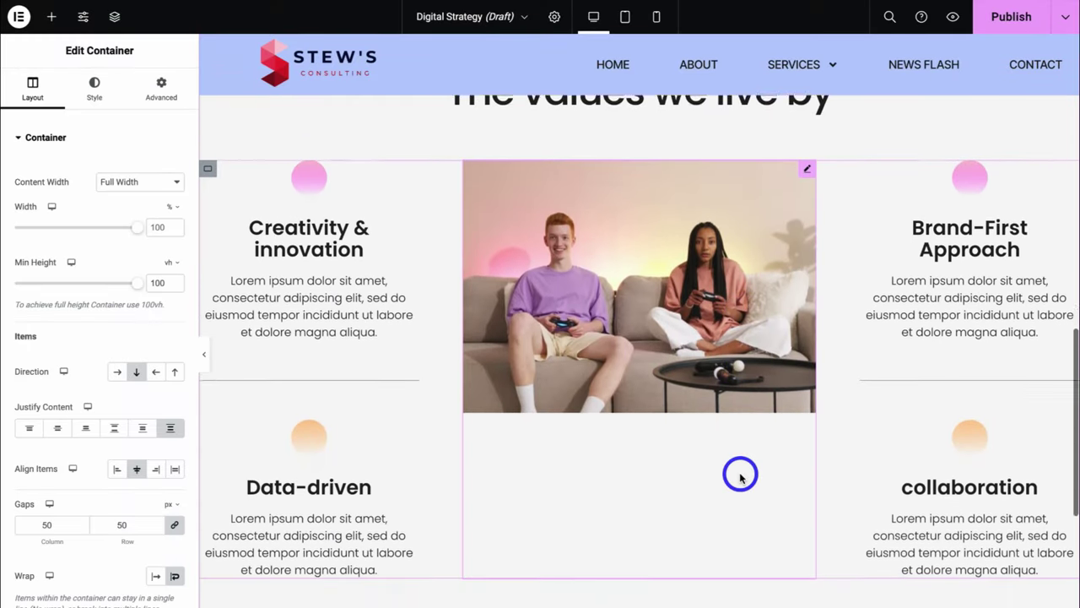
Open the content settings of the Data-driven and the Creativity & innovation icon boxes in the inserted block
{"action": "left_click", "coordinate": [378, 478]}
{"action": "scroll", "coordinate": [374, 380], "scroll_direction": "up", "scroll_amount": 2}
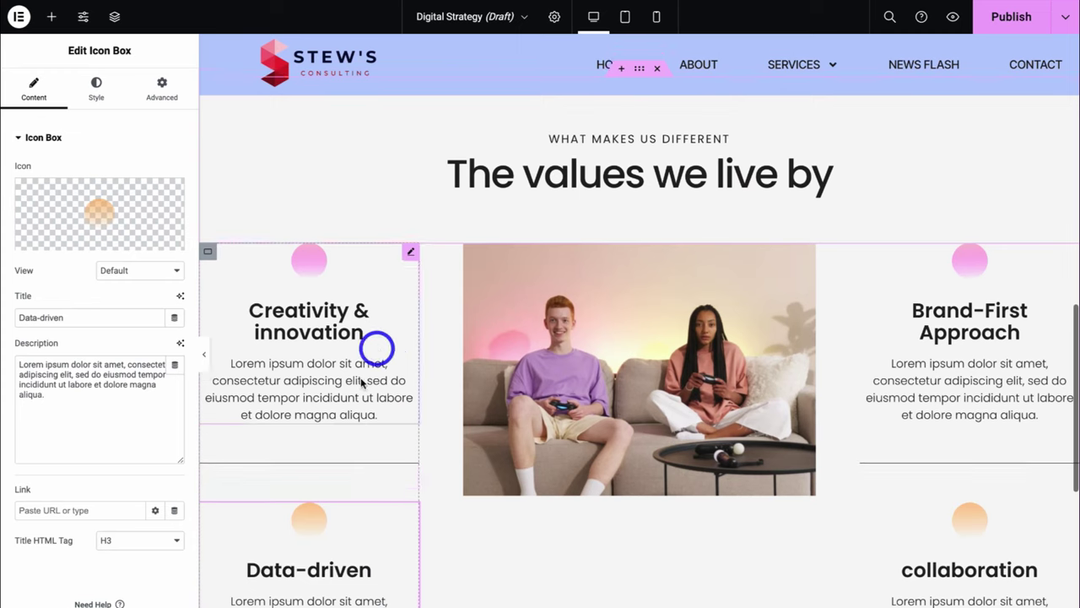
{"action": "left_click", "coordinate": [363, 372]}
{"action": "scroll", "coordinate": [523, 329], "scroll_direction": "up", "scroll_amount": 1}
Insert the "Wireframe – Home 1 – Flexbox" page template below the values block, applying its page settings too
{"action": "scroll", "coordinate": [605, 270], "scroll_direction": "down", "scroll_amount": 5}
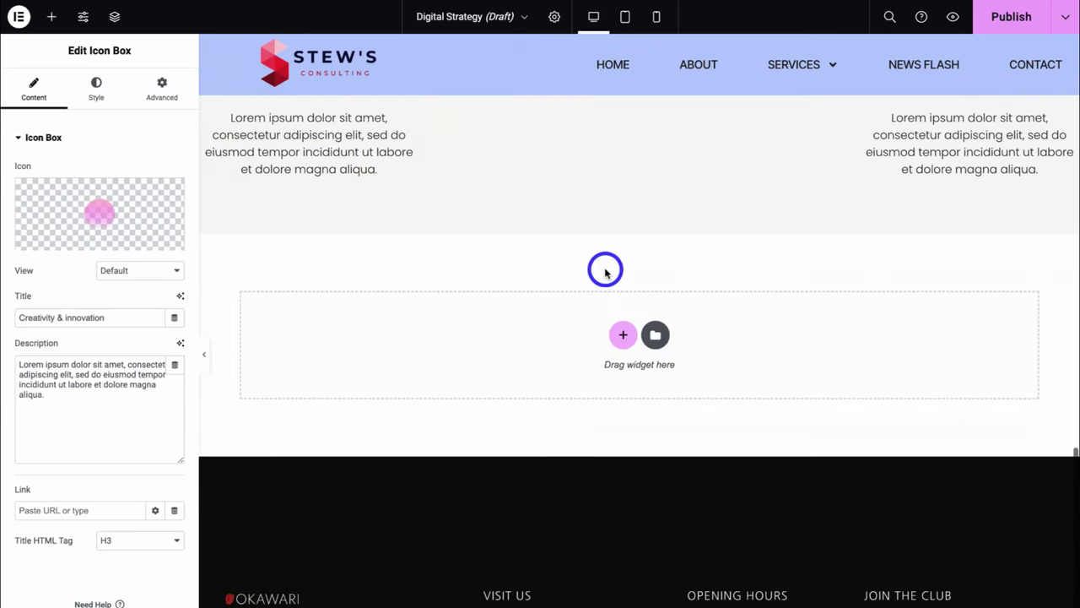
{"action": "left_click", "coordinate": [655, 334]}
{"action": "left_click", "coordinate": [513, 72]}
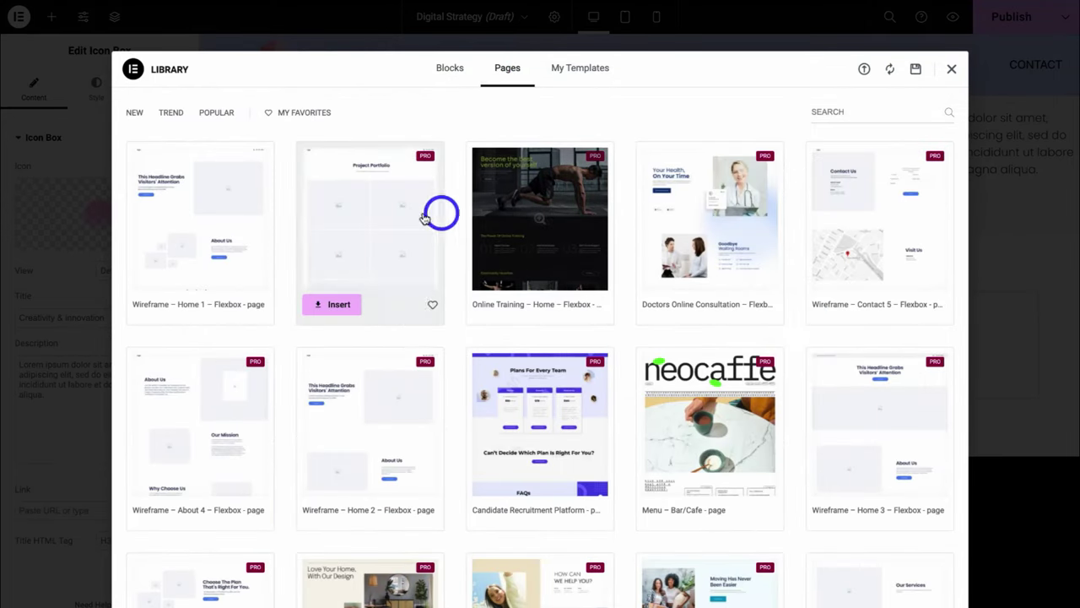
{"action": "mouse_move", "coordinate": [258, 222]}
{"action": "left_click", "coordinate": [169, 304]}
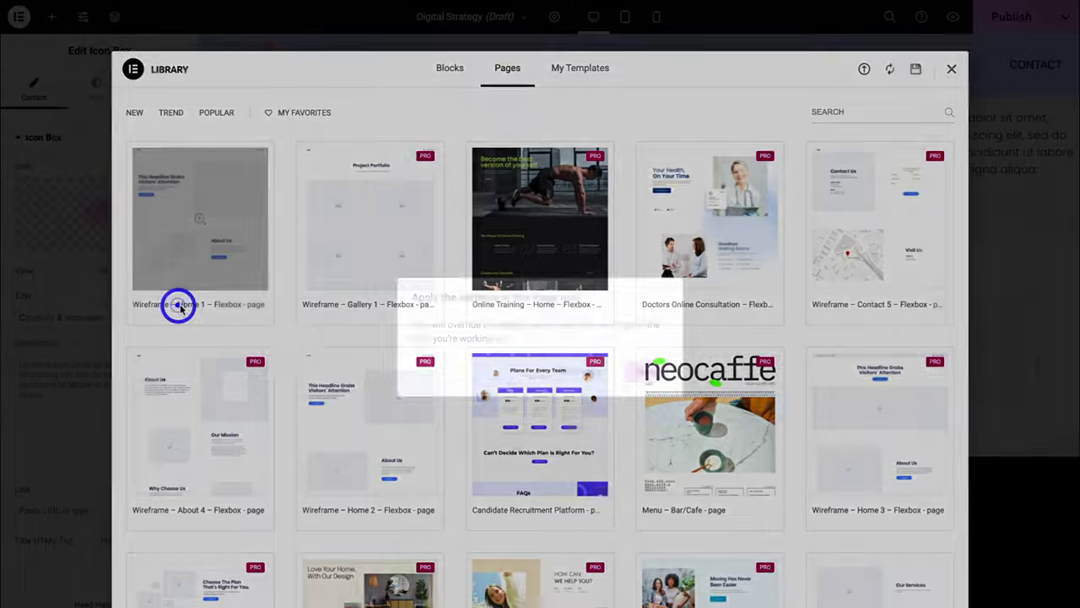
{"action": "left_click", "coordinate": [654, 375]}
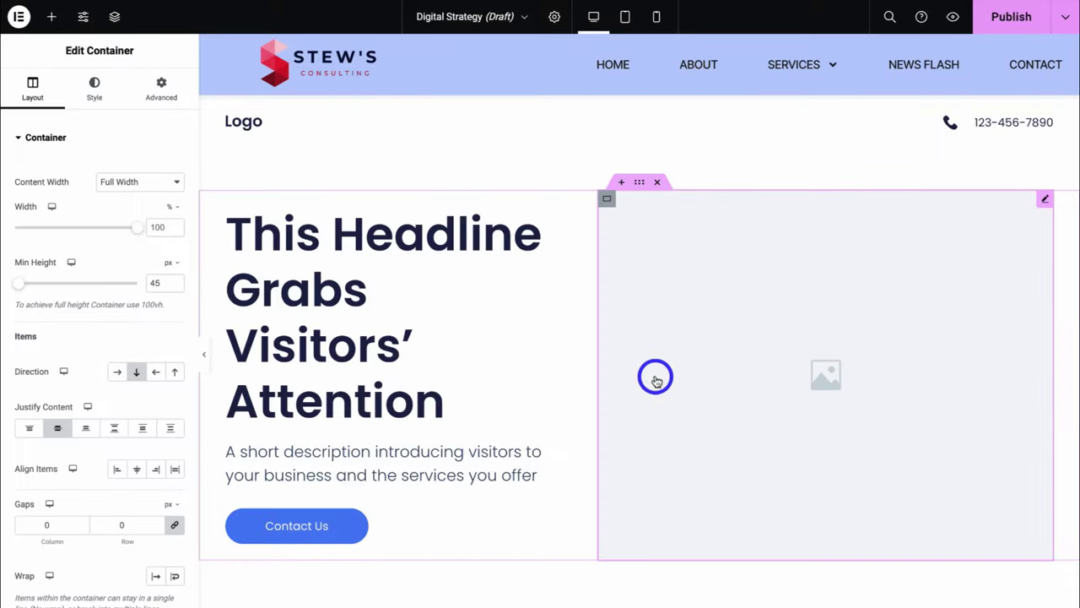
Look over the assembled Digital Strategy page from the opening video to the client testimonials and publish it
{"action": "scroll", "coordinate": [656, 379], "scroll_direction": "down", "scroll_amount": 10}
{"action": "scroll", "coordinate": [656, 379], "scroll_direction": "down", "scroll_amount": 10}
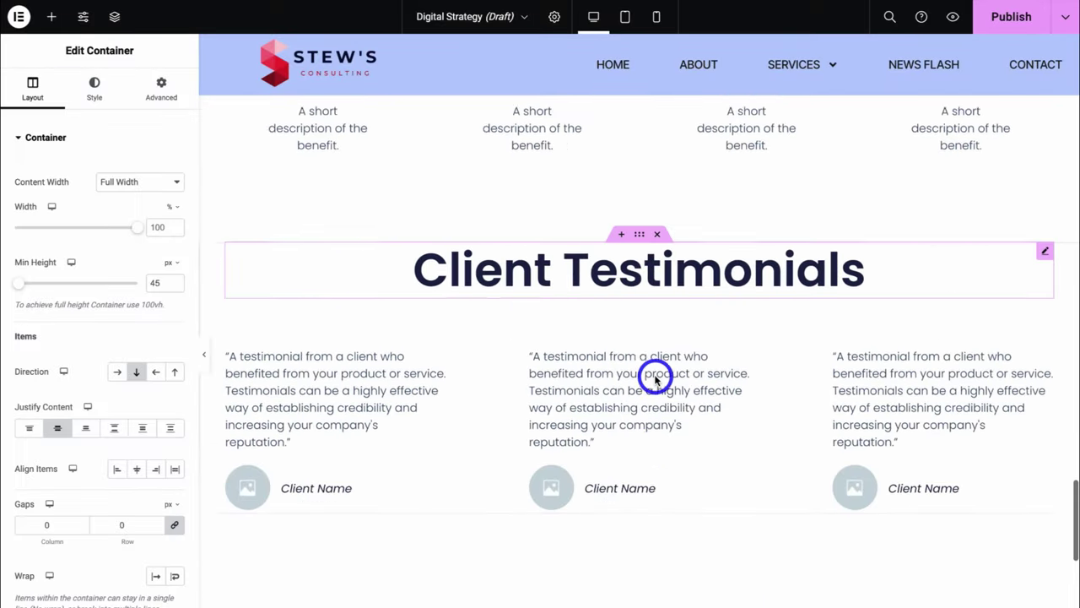
{"action": "scroll", "coordinate": [655, 379], "scroll_direction": "up", "scroll_amount": 15}
{"action": "scroll", "coordinate": [655, 379], "scroll_direction": "up", "scroll_amount": 15}
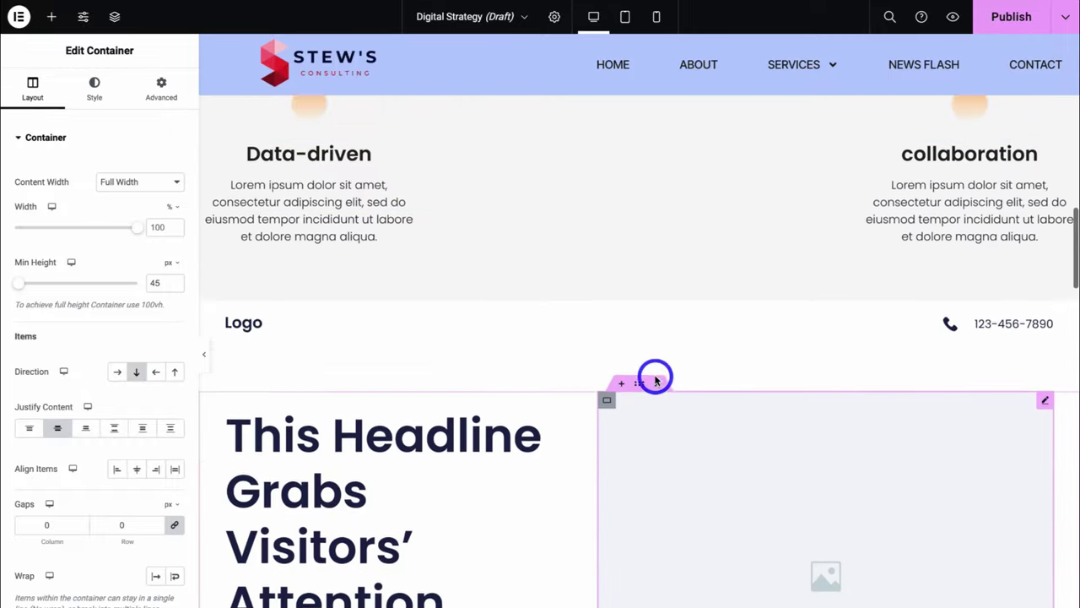
{"action": "scroll", "coordinate": [656, 379], "scroll_direction": "up", "scroll_amount": 10}
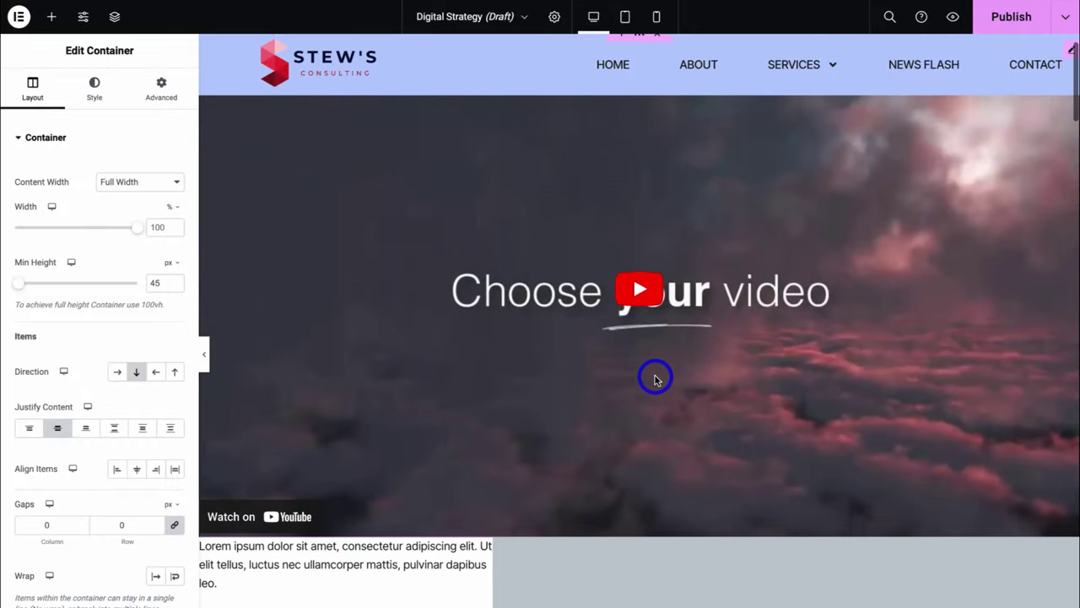
{"action": "scroll", "coordinate": [627, 316], "scroll_direction": "down", "scroll_amount": 3}
{"action": "scroll", "coordinate": [627, 317], "scroll_direction": "up", "scroll_amount": 2}
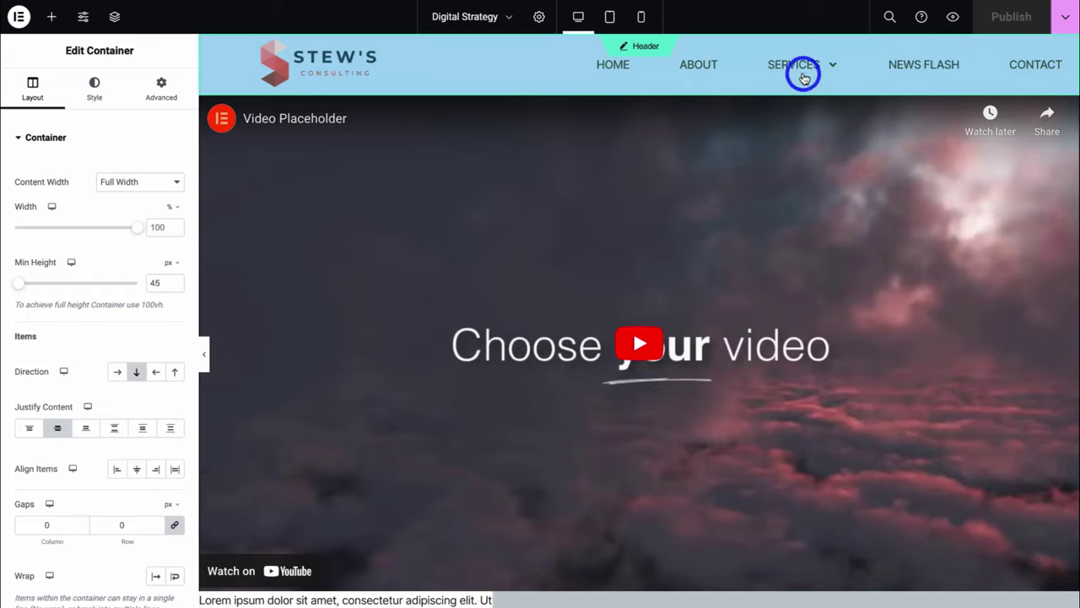
Exit the Digital Strategy page editor to WordPress and return to the list of all pages
{"action": "left_click", "coordinate": [19, 17]}
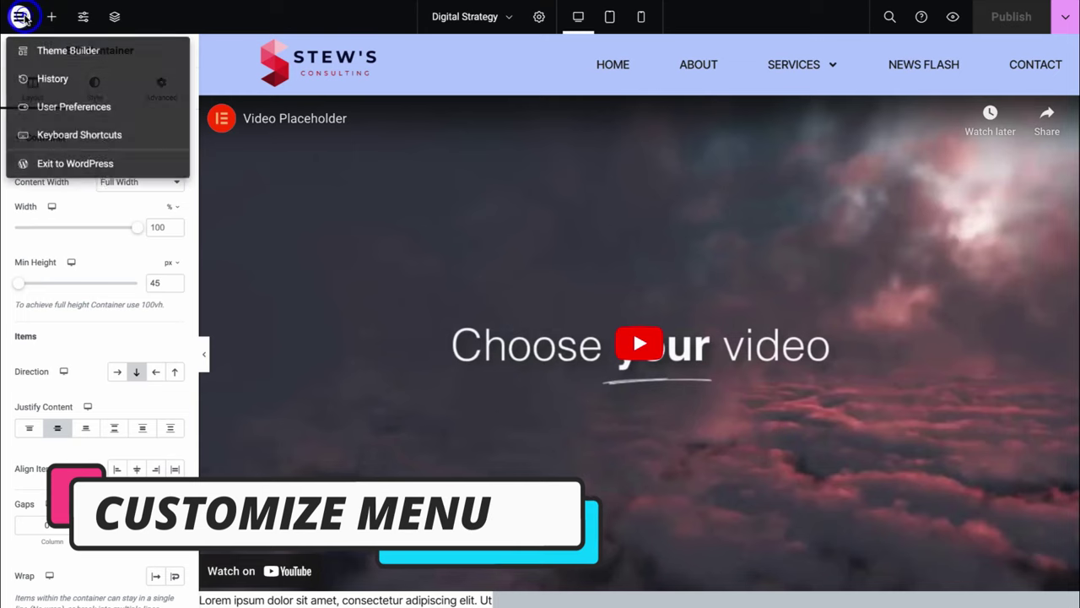
{"action": "left_click", "coordinate": [76, 165]}
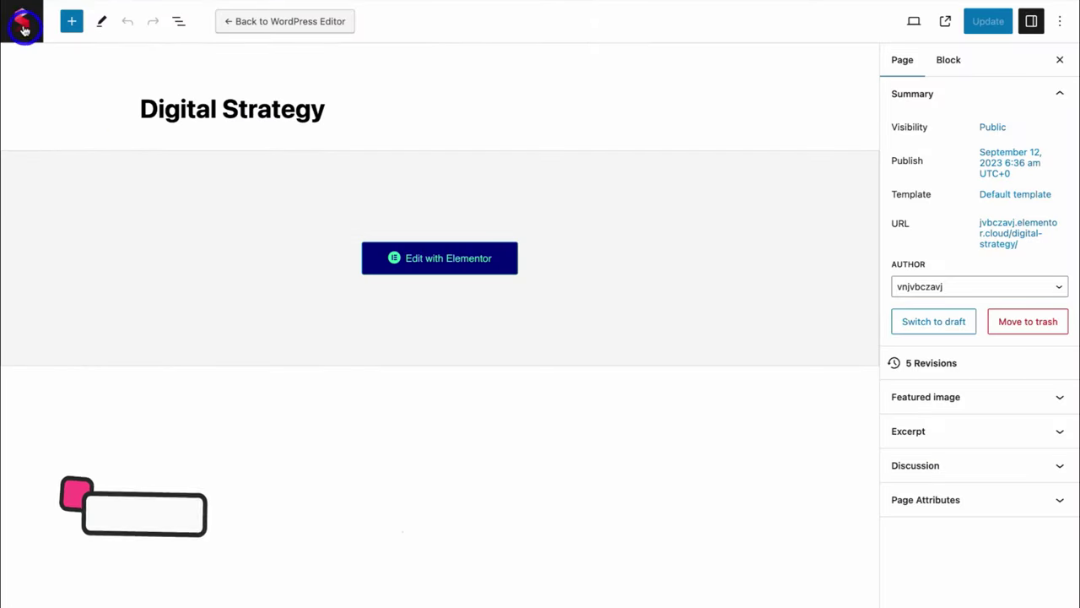
{"action": "left_click", "coordinate": [23, 28]}
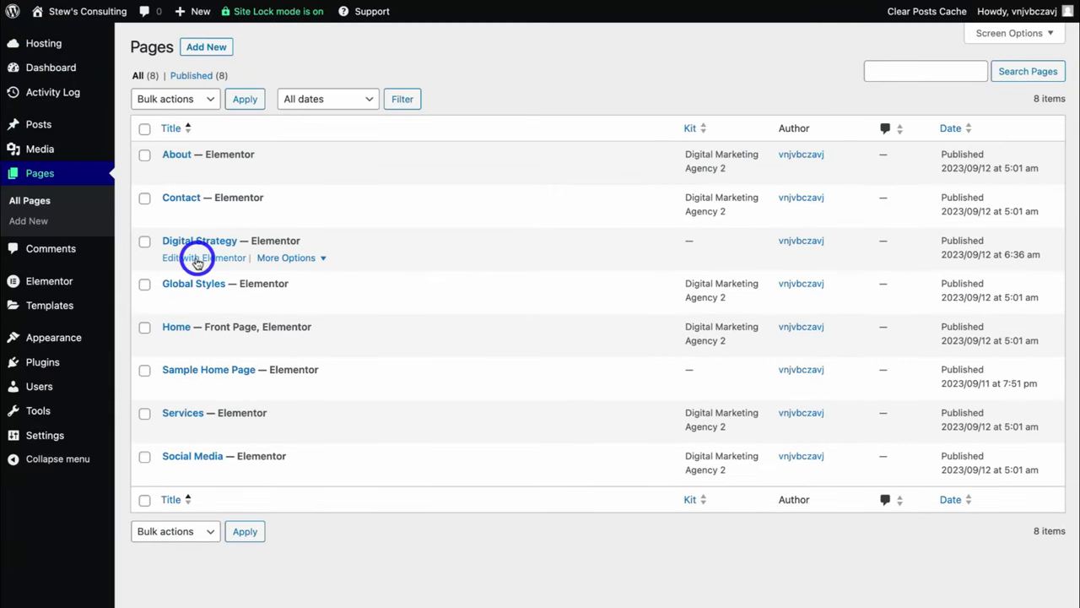
Add the Digital Strategy page to the Main Menu as a sub item of Services, directly below Social Media
{"action": "mouse_move", "coordinate": [58, 338]}
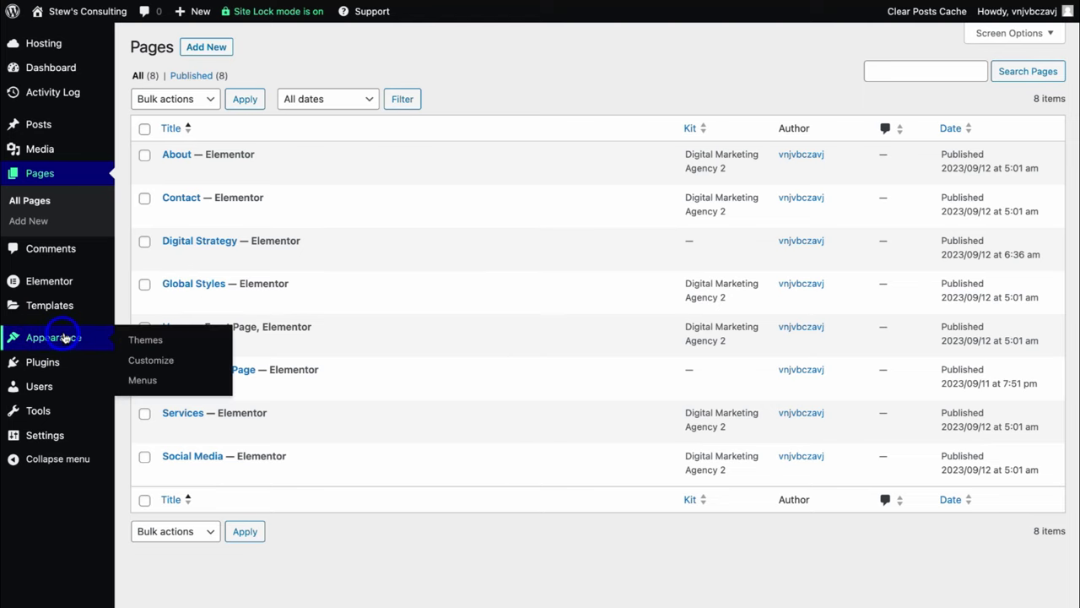
{"action": "left_click", "coordinate": [158, 384]}
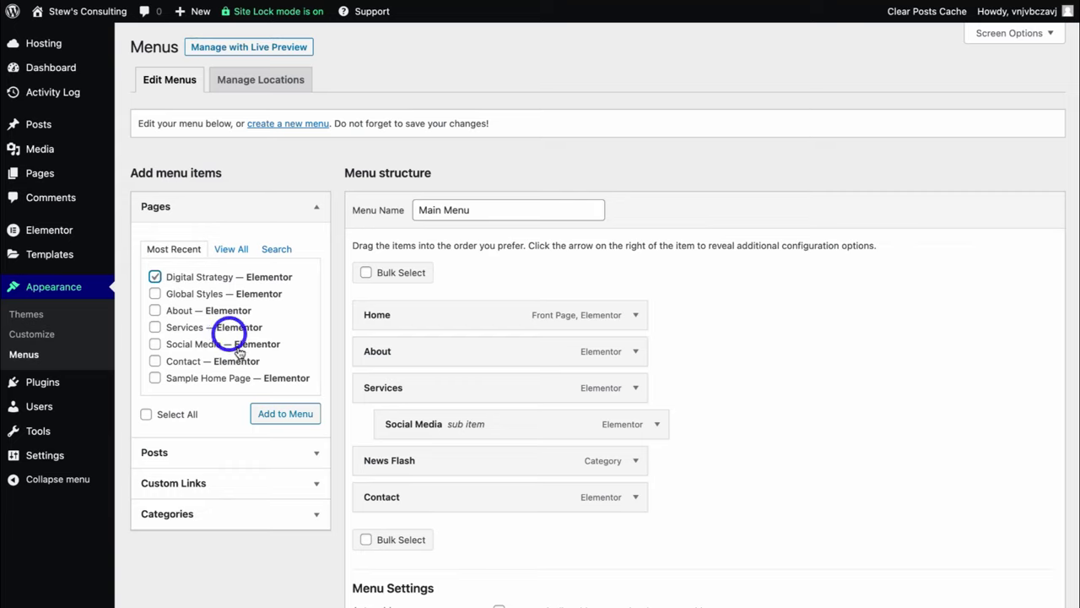
{"action": "left_click", "coordinate": [284, 415]}
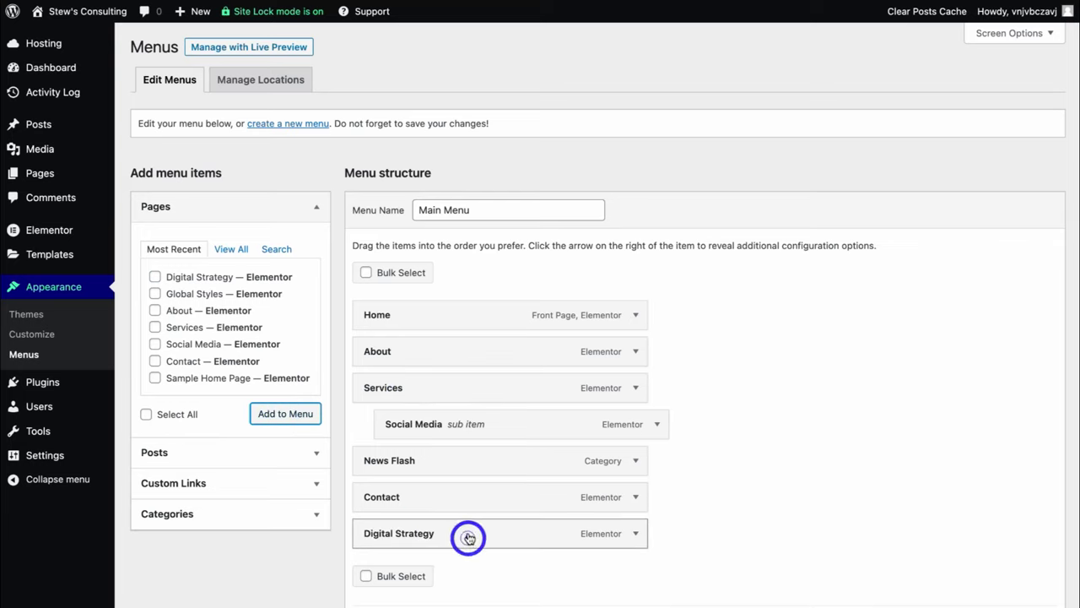
{"action": "left_click_drag", "start_coordinate": [468, 537], "coordinate": [492, 464]}
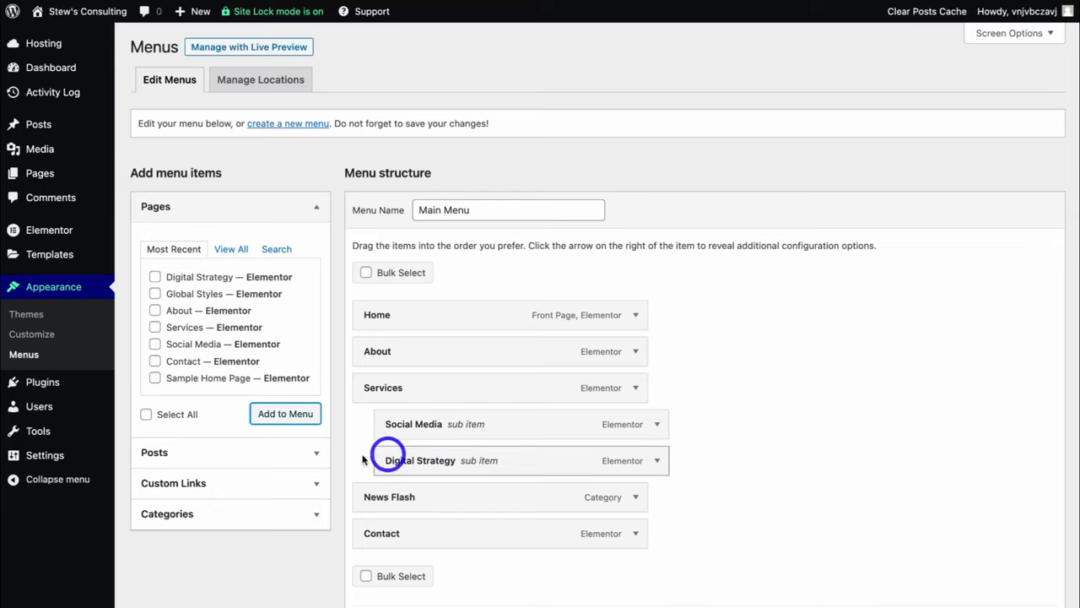
View the posts, custom links and categories that can be added as menu items
{"action": "left_click", "coordinate": [309, 456]}
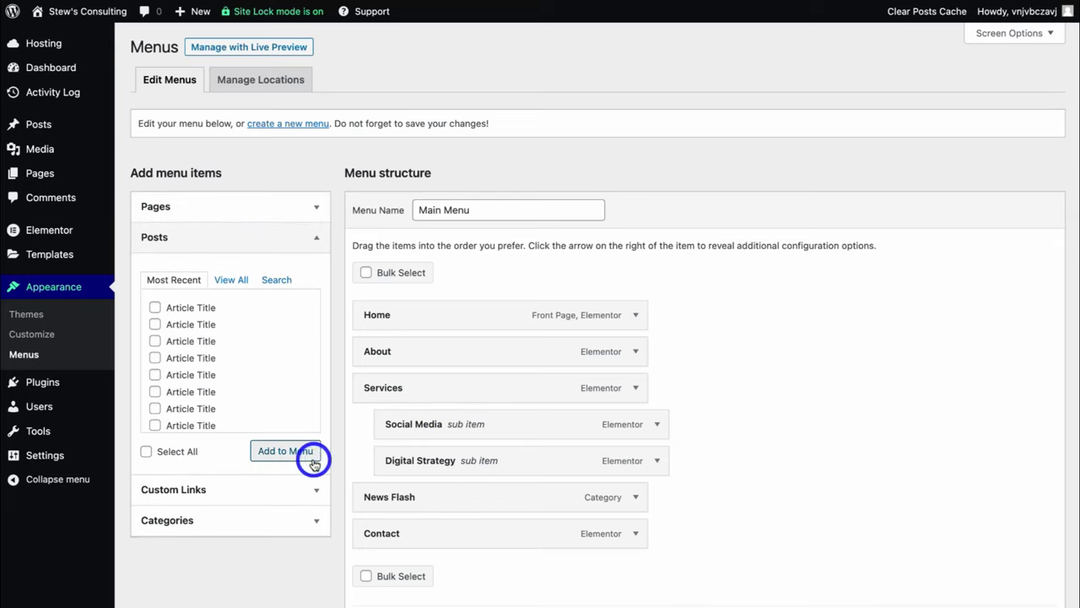
{"action": "left_click", "coordinate": [308, 491]}
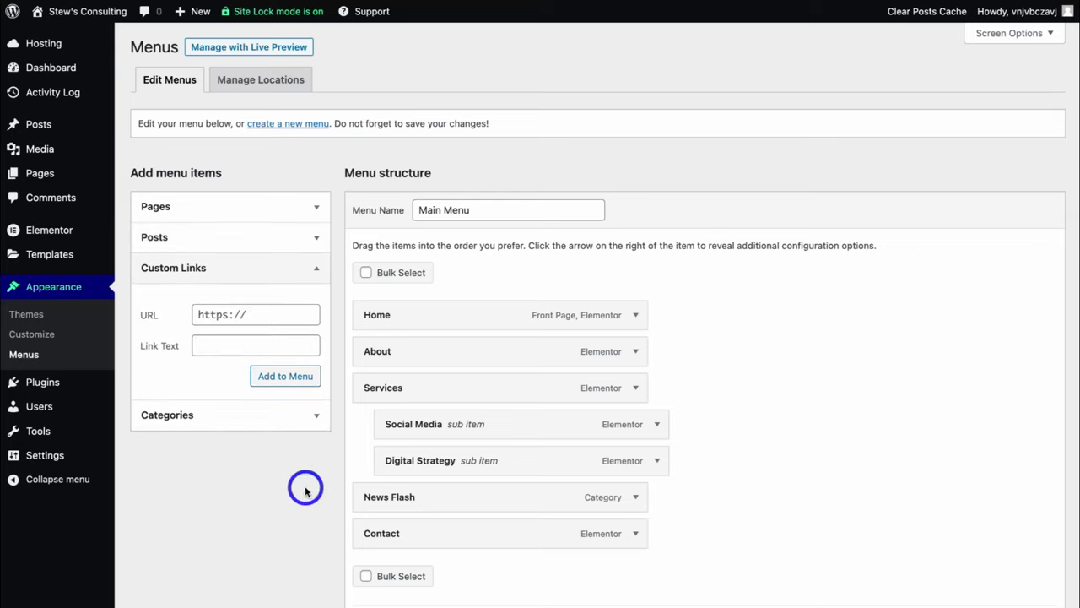
{"action": "left_click", "coordinate": [302, 424]}
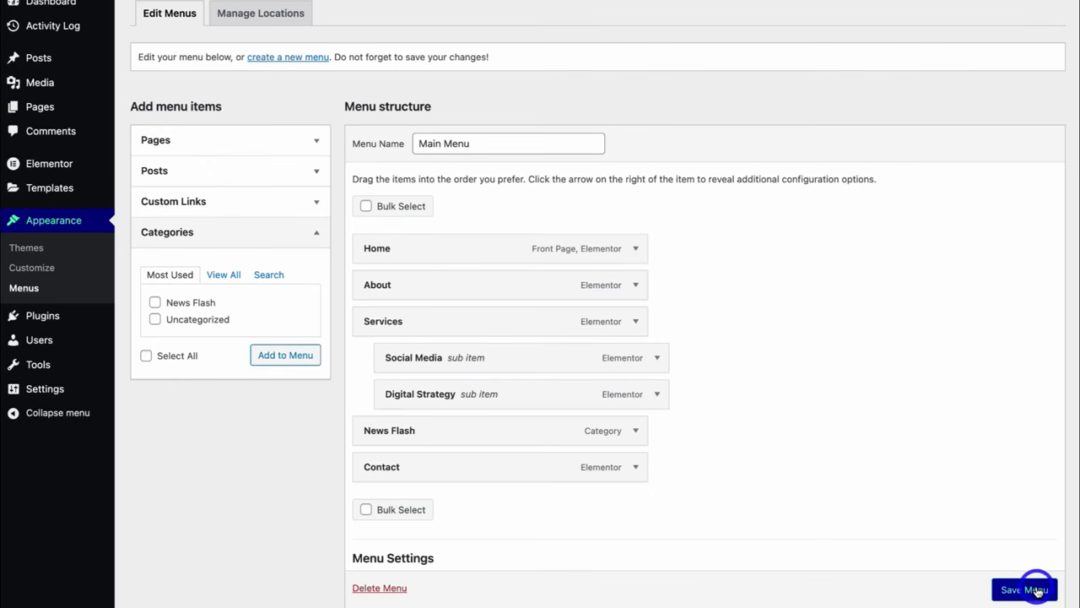
Save the Main Menu and check the Services submenu on the live site's home page
{"action": "left_click", "coordinate": [1024, 589]}
{"action": "scroll", "coordinate": [1032, 586], "scroll_direction": "down", "scroll_amount": 1}
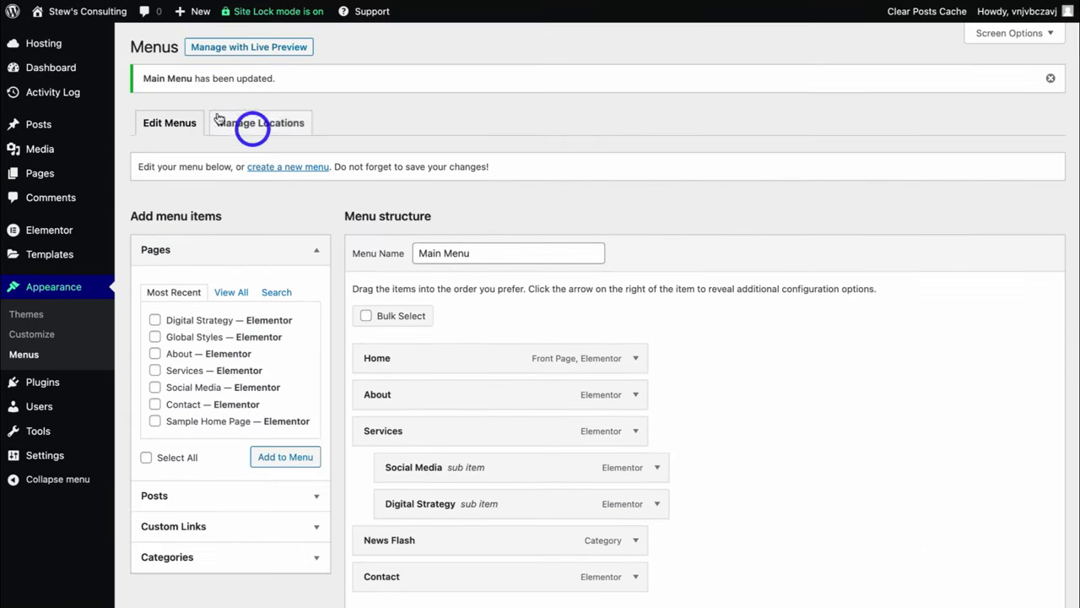
{"action": "left_click", "coordinate": [50, 11]}
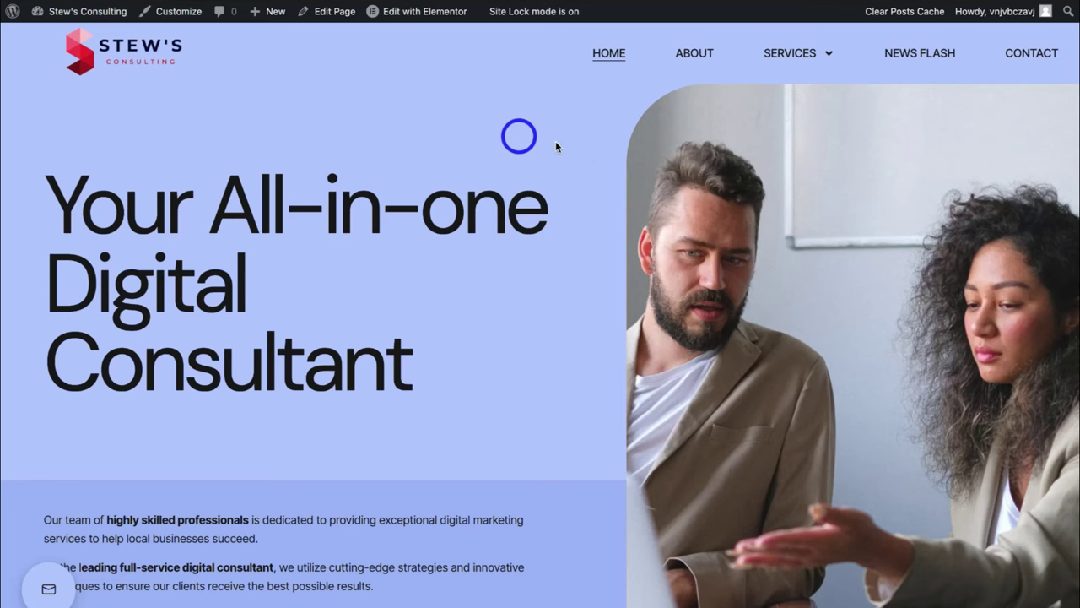
{"action": "mouse_move", "coordinate": [795, 60]}
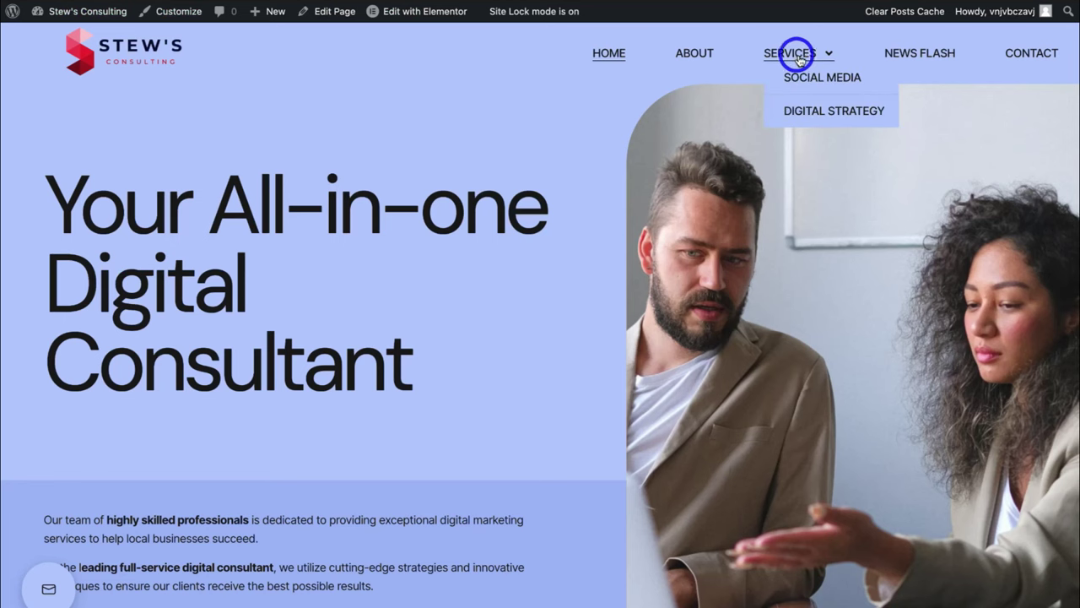